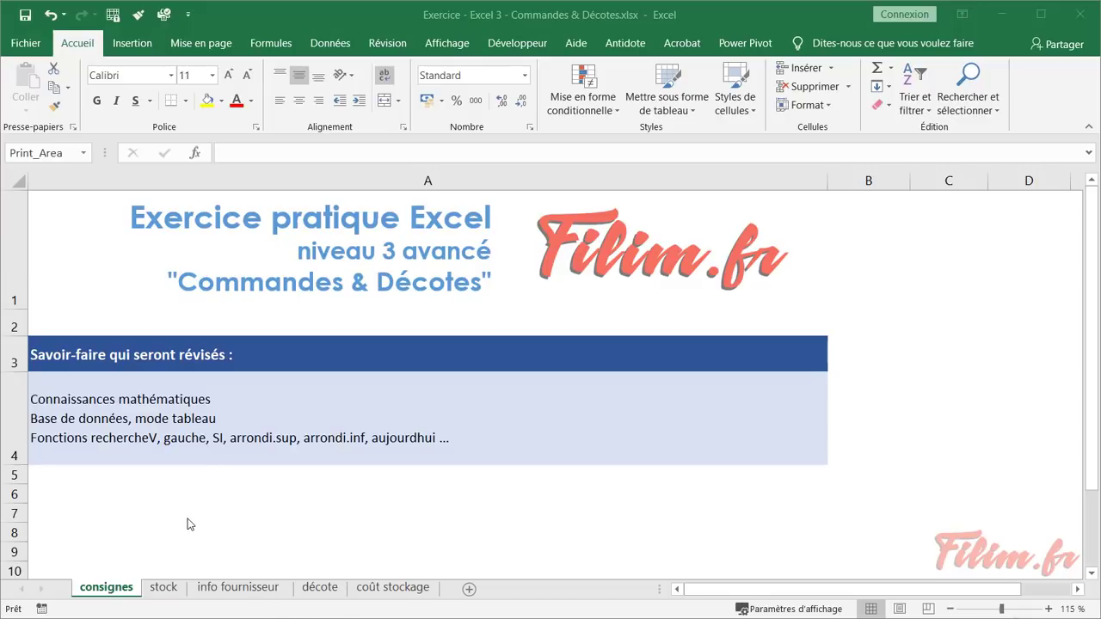
Examine the references and missing quantities listed in columns A and B of the stock sheet
click(154, 495)
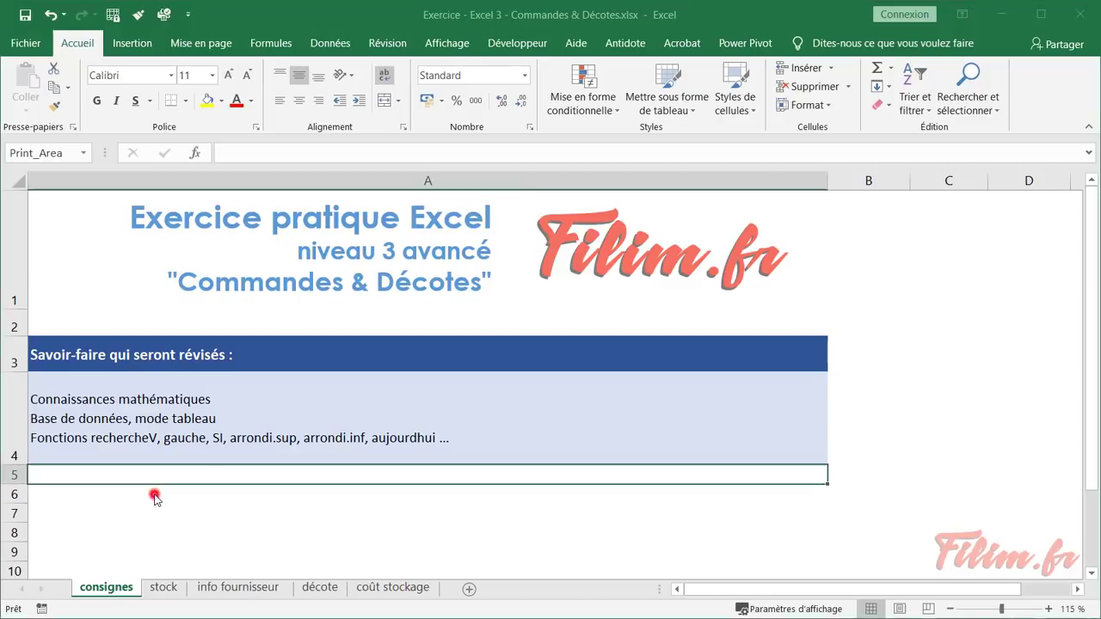
click(163, 588)
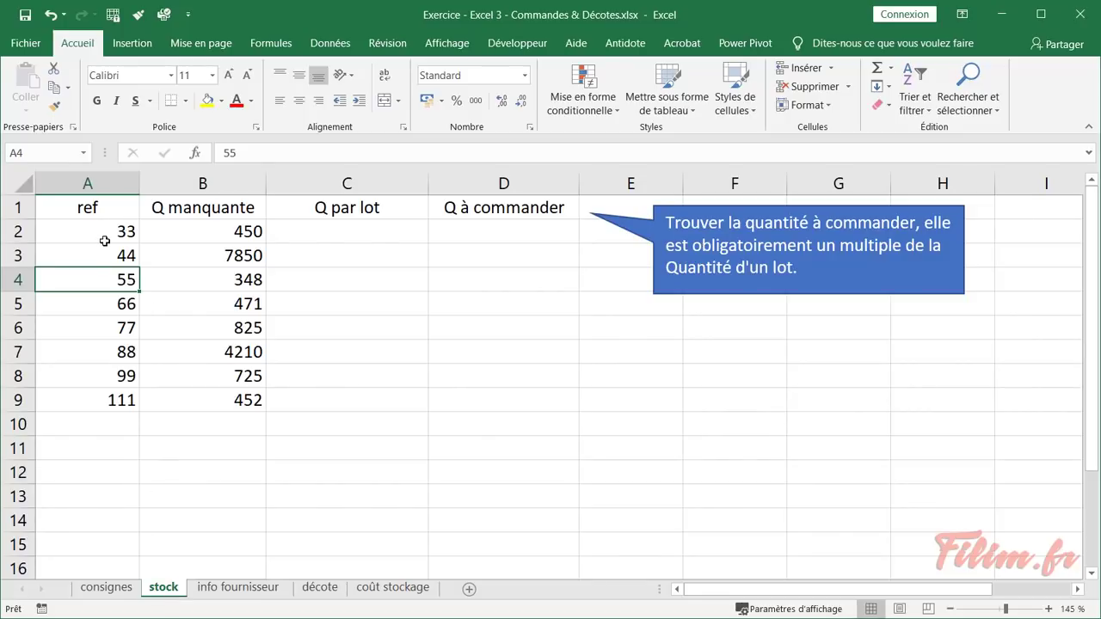
drag(101, 233, 113, 398)
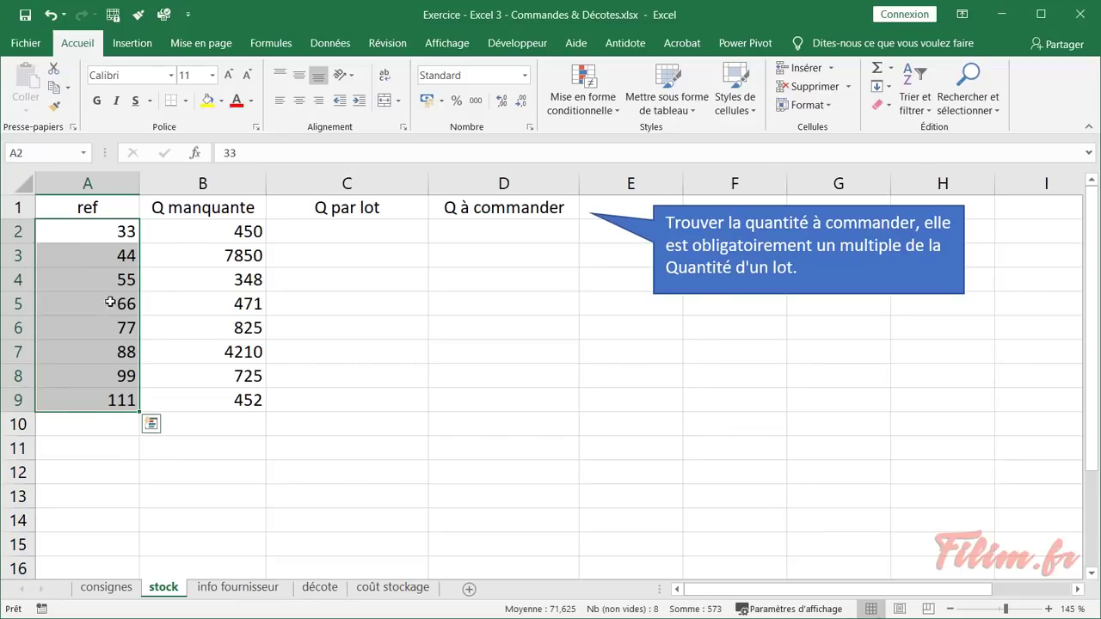
drag(189, 230, 200, 402)
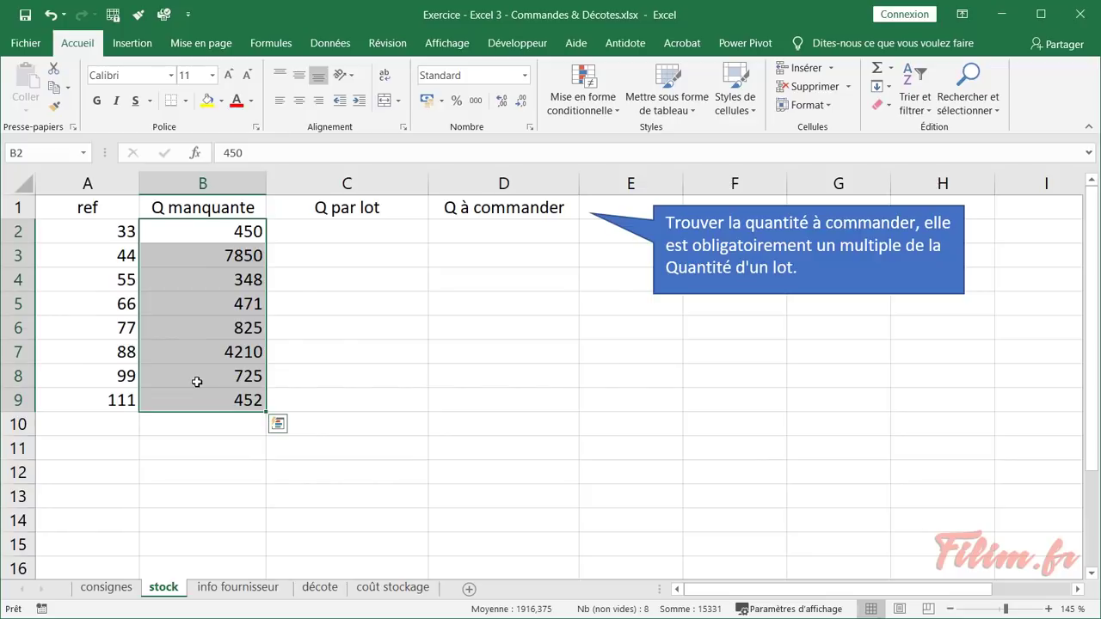
click(194, 231)
click(63, 228)
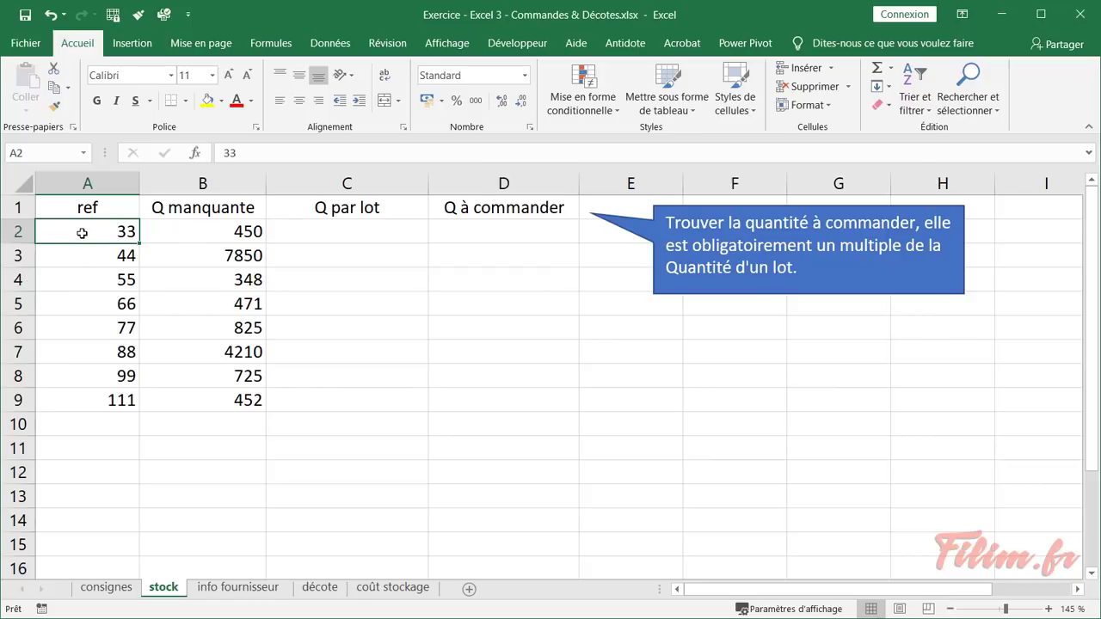
click(222, 236)
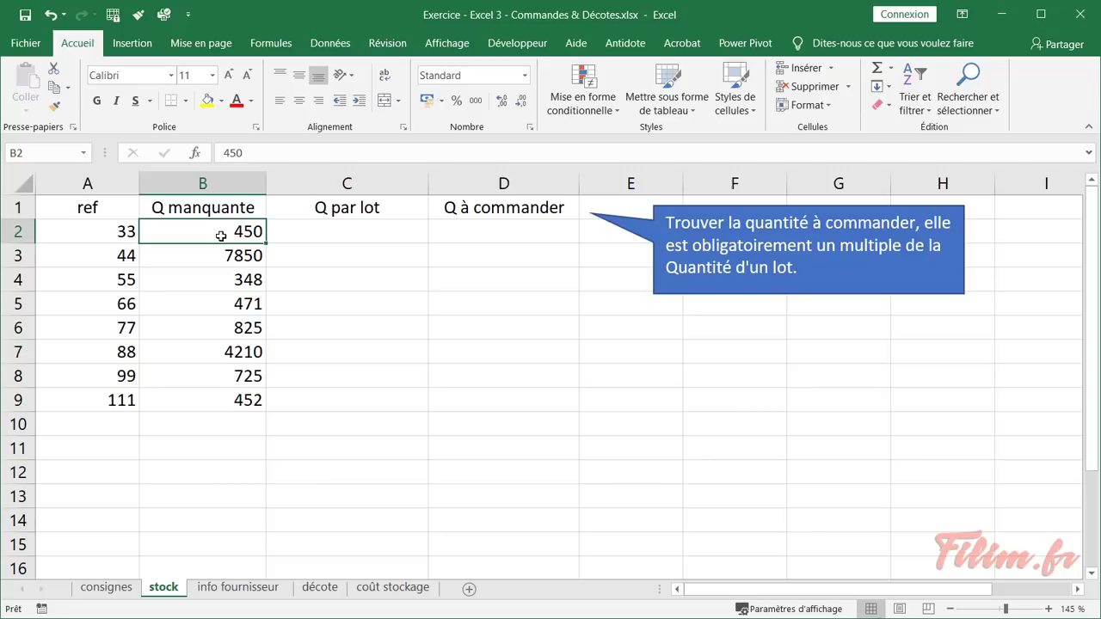
Compare the supplier references and lot quantities on the info fournisseur sheet with the references on the stock sheet
click(232, 593)
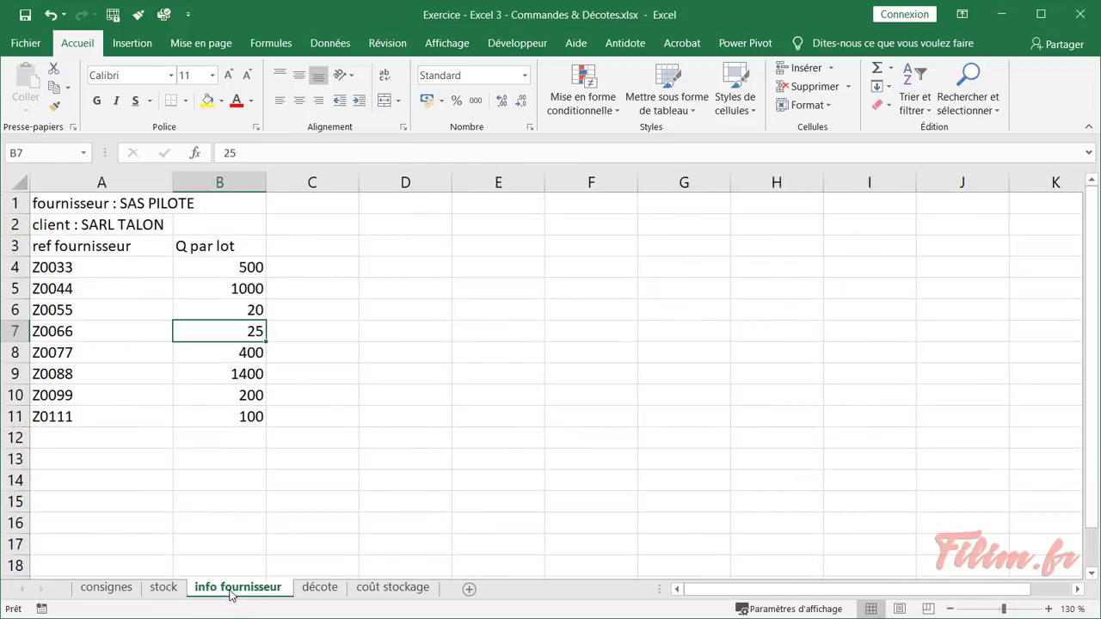
scroll(129, 496, up, 3)
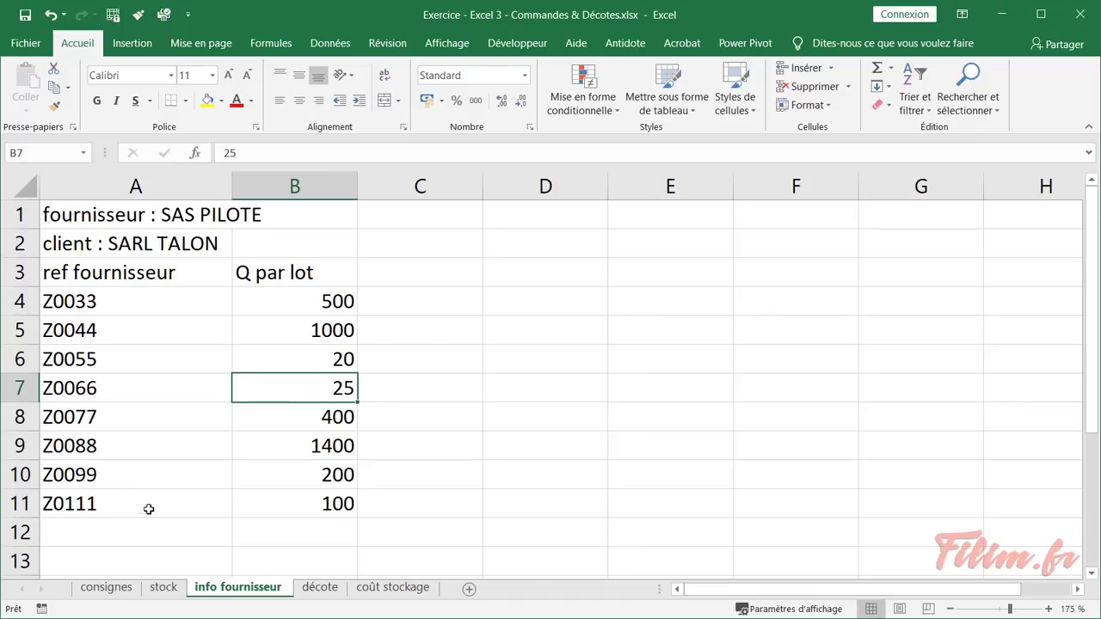
click(129, 301)
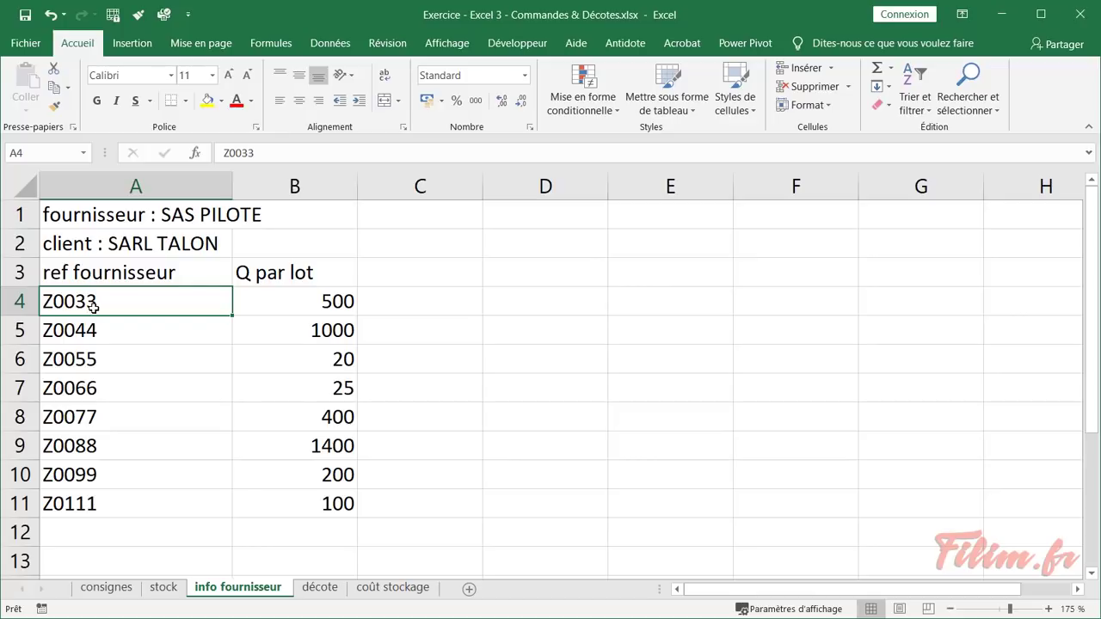
click(163, 588)
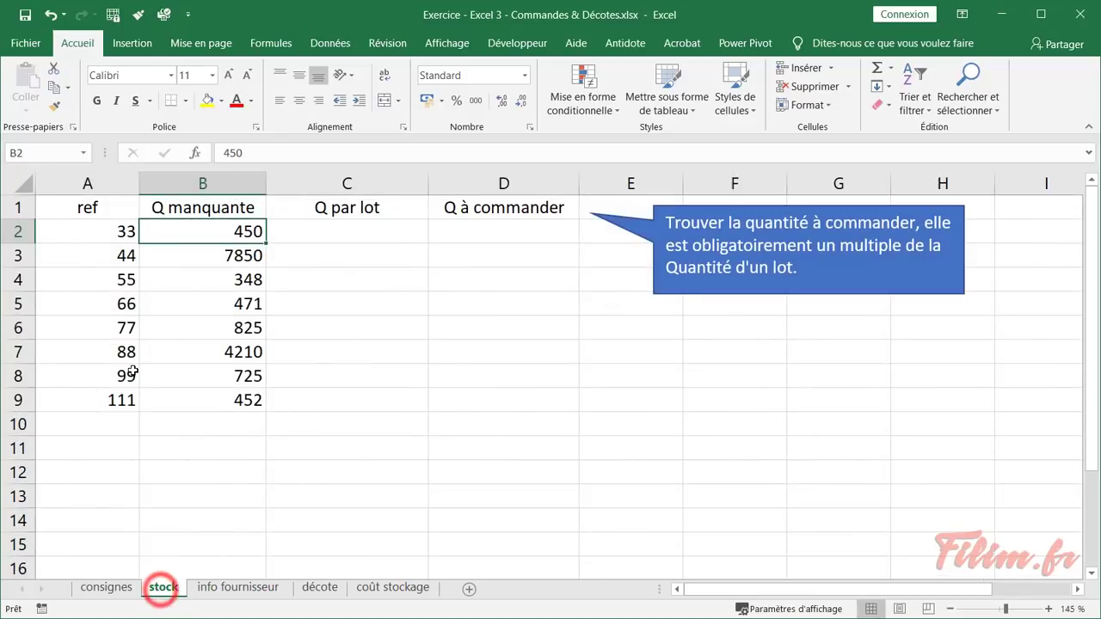
click(88, 232)
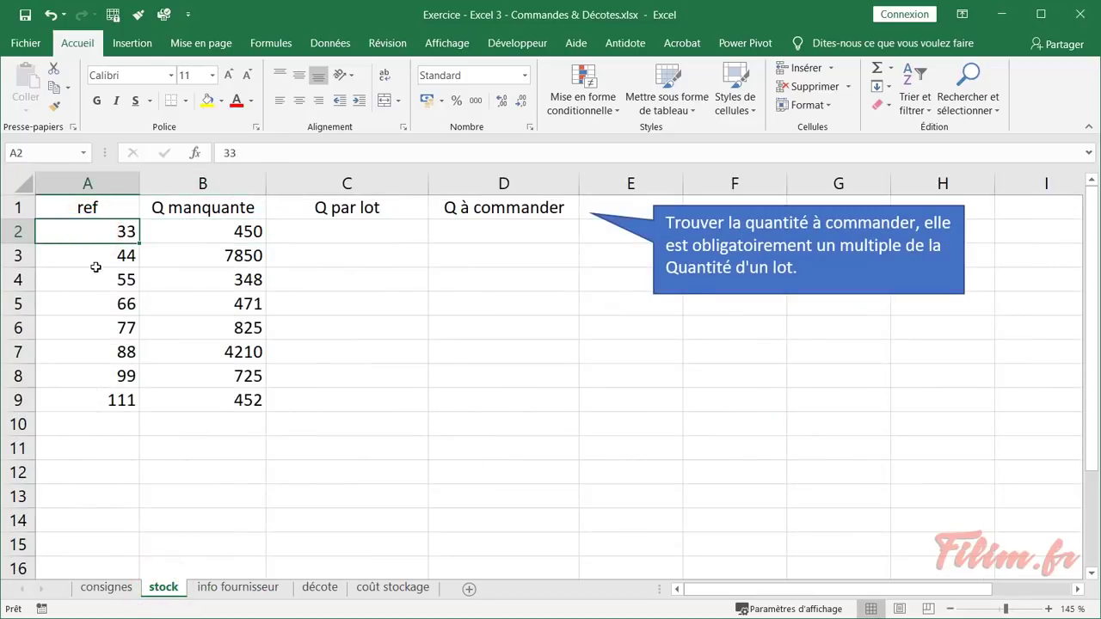
scroll(120, 314, up, 2)
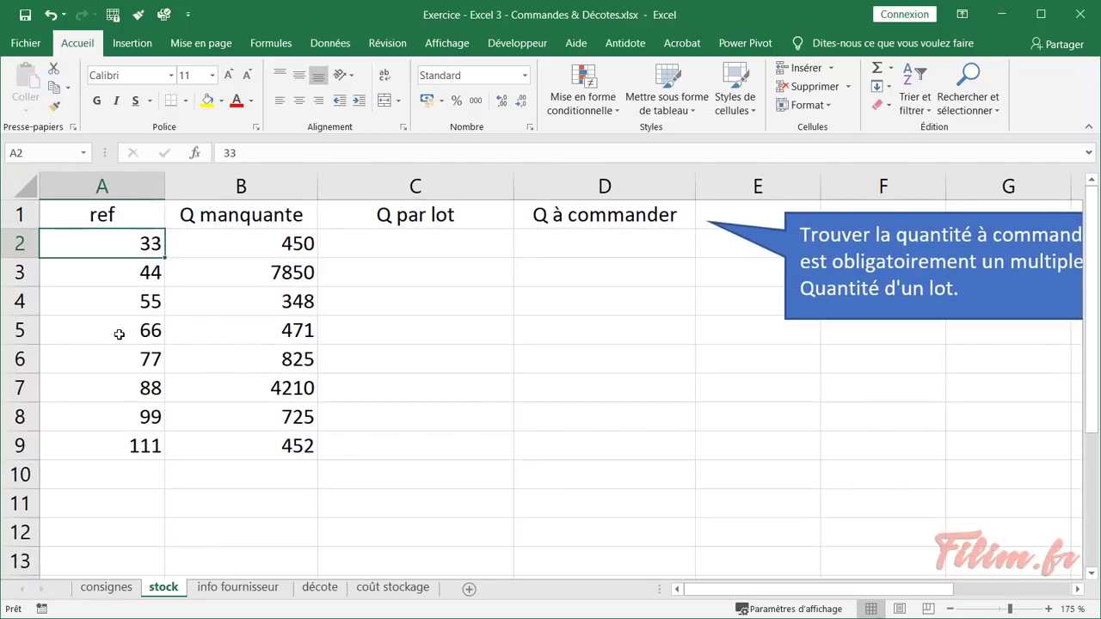
click(229, 587)
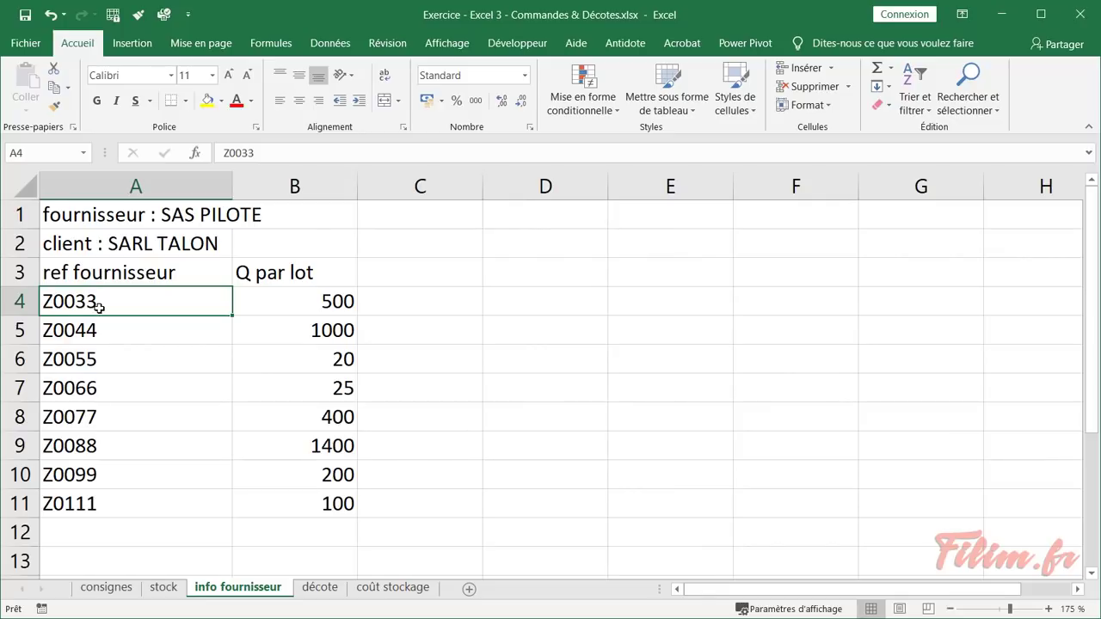
click(294, 297)
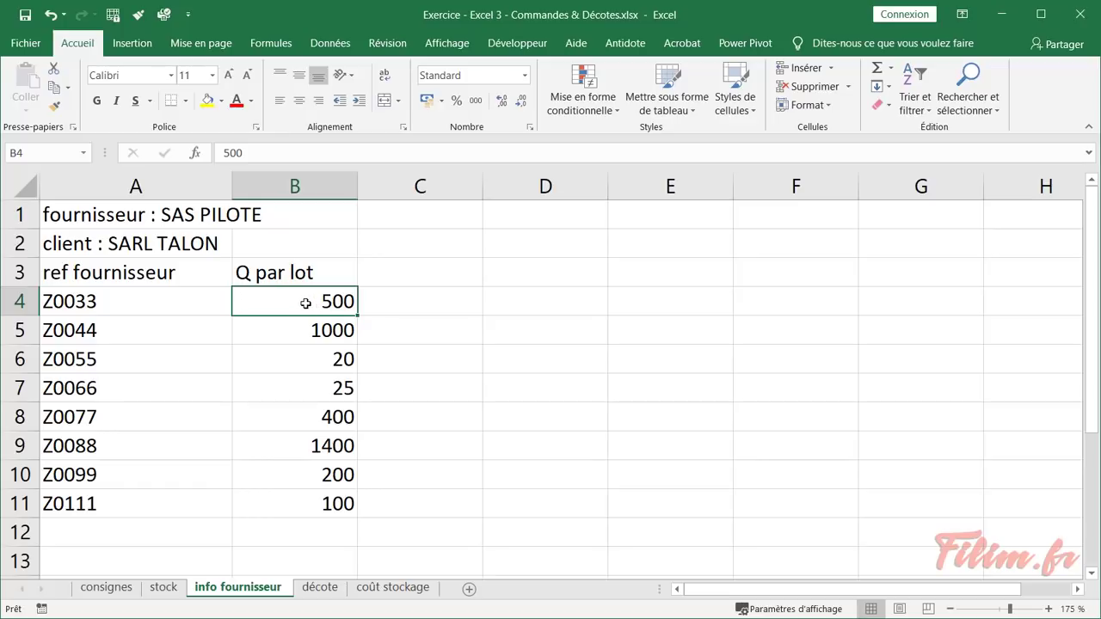
Review the stock row of reference 33, checking its missing quantity and its Q par lot and Q à commander cells
click(162, 590)
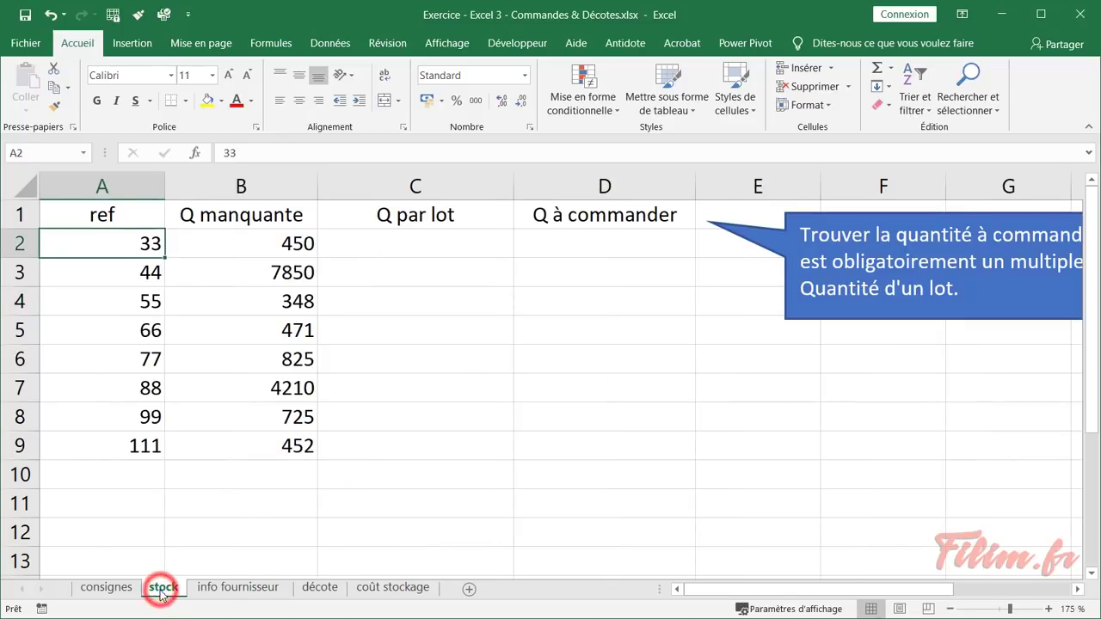
click(252, 241)
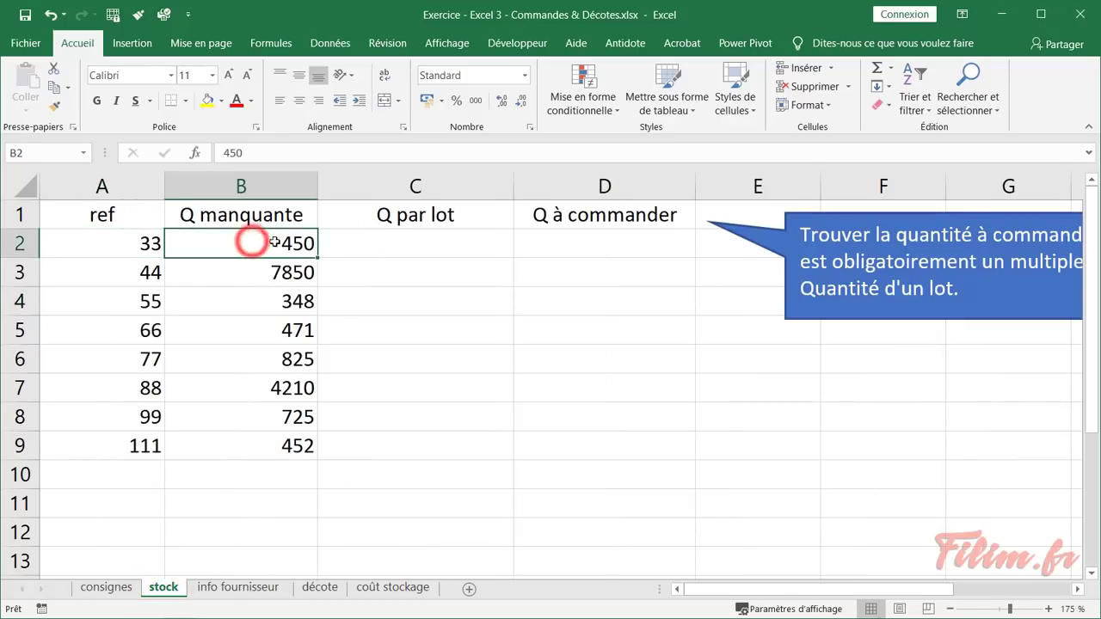
click(579, 248)
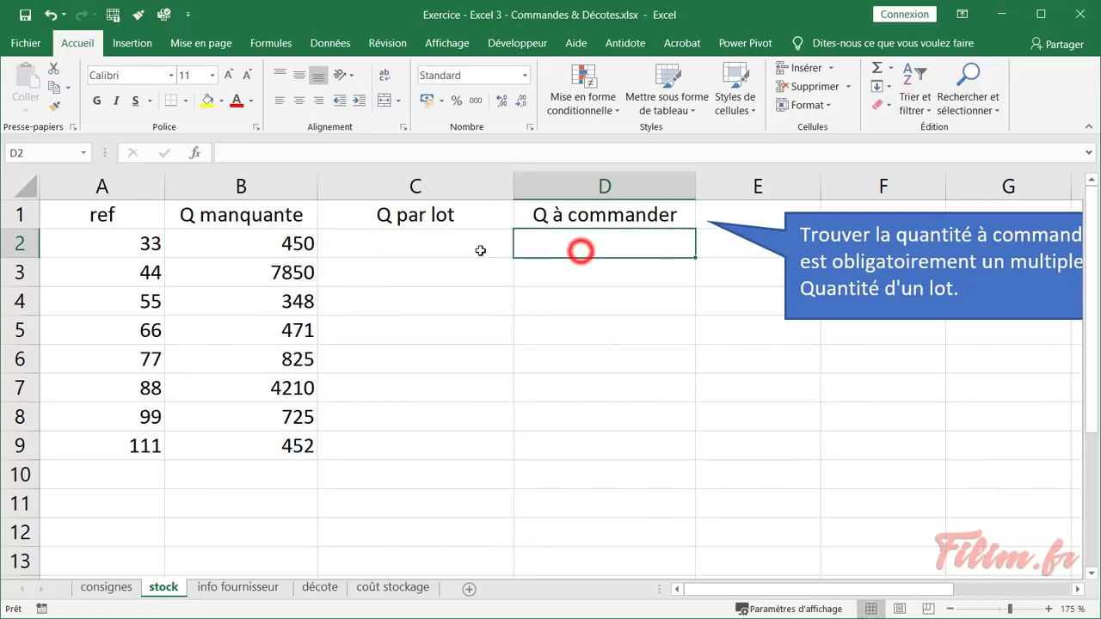
click(408, 245)
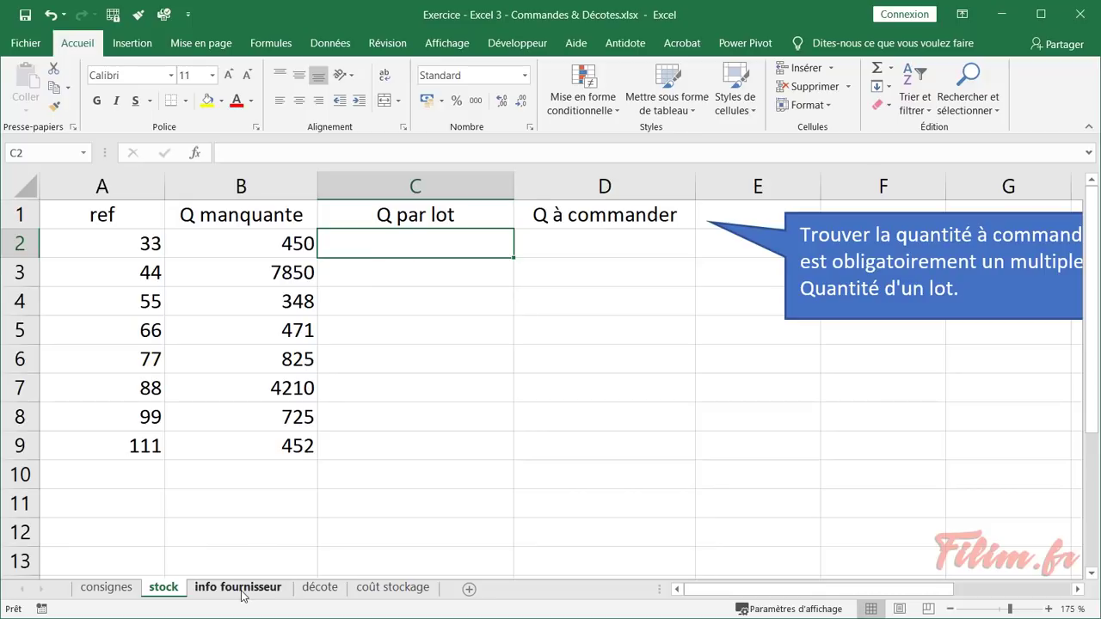
click(570, 246)
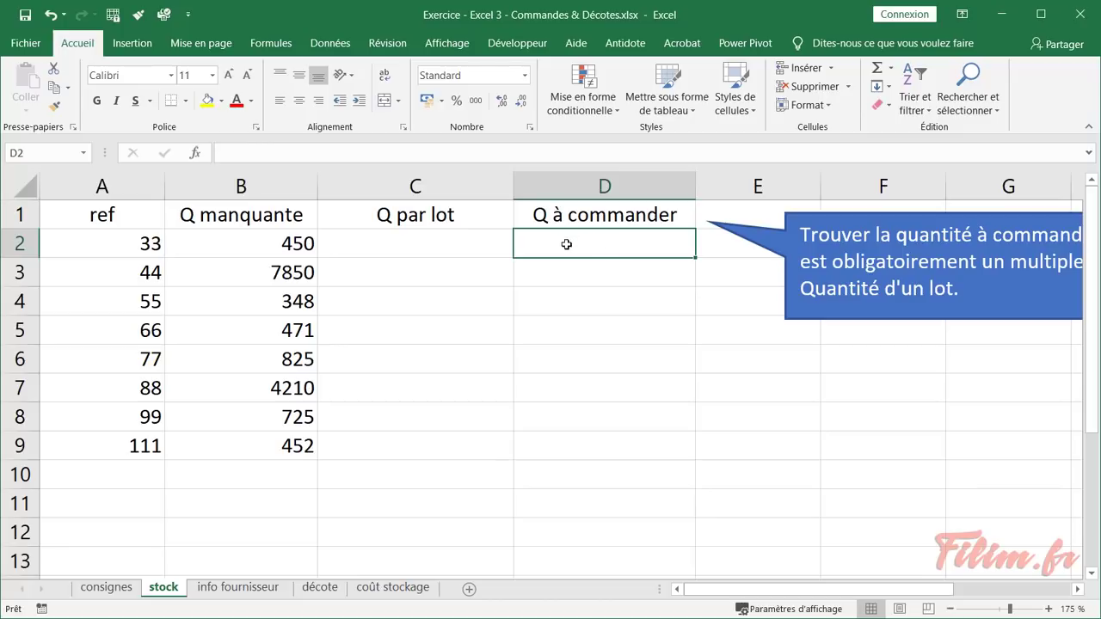
click(264, 244)
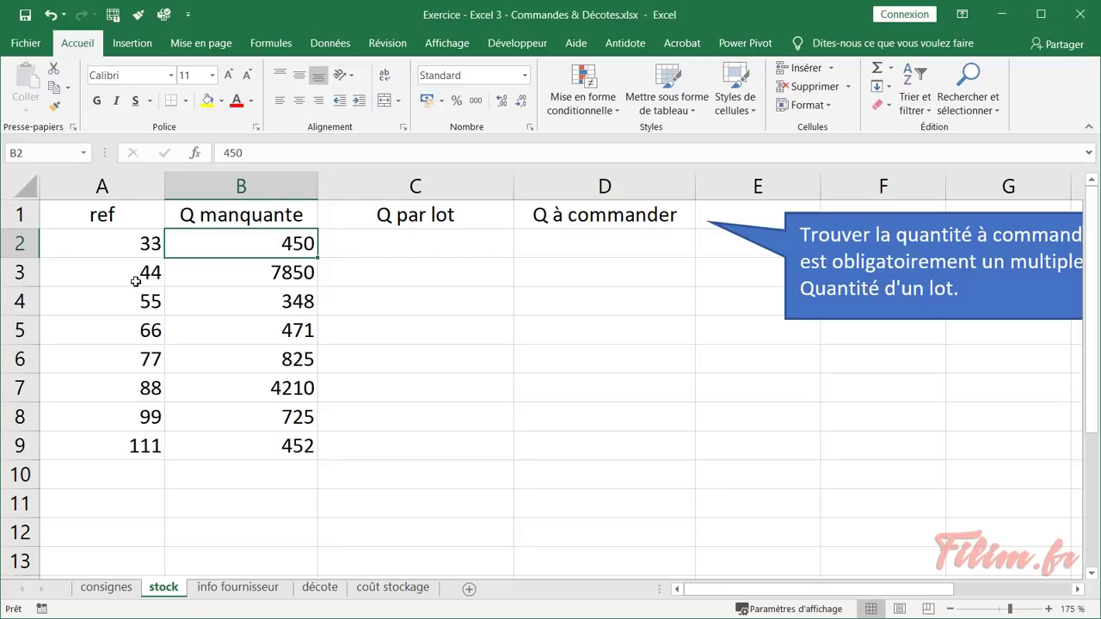
Check reference 44's missing quantity against its supplier lot quantity, and examine the missing quantities of the following stock rows
click(136, 281)
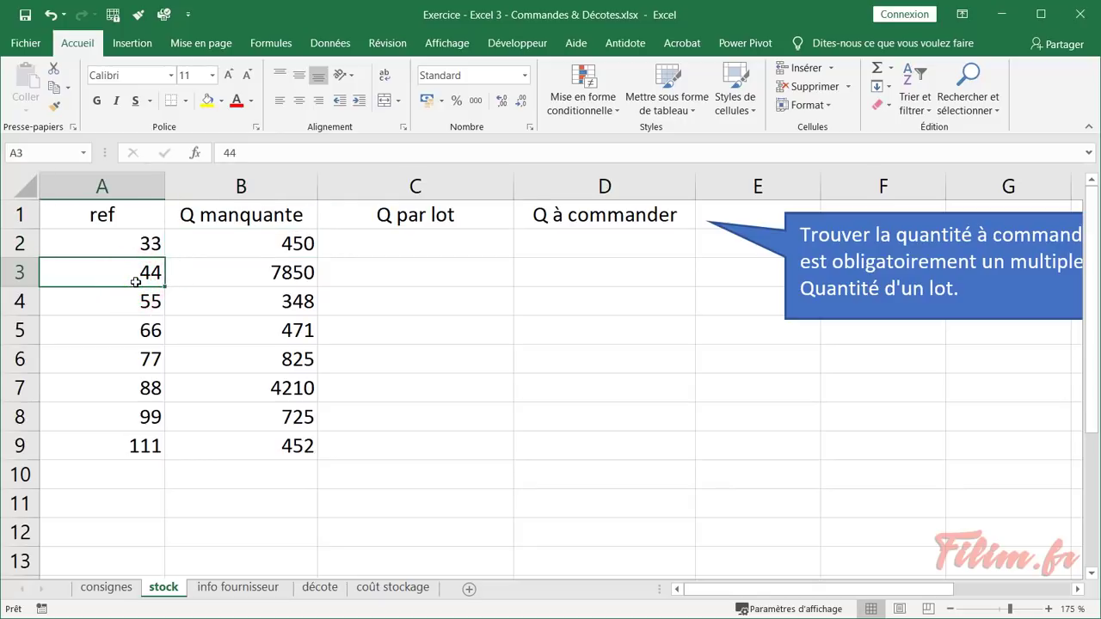
click(239, 276)
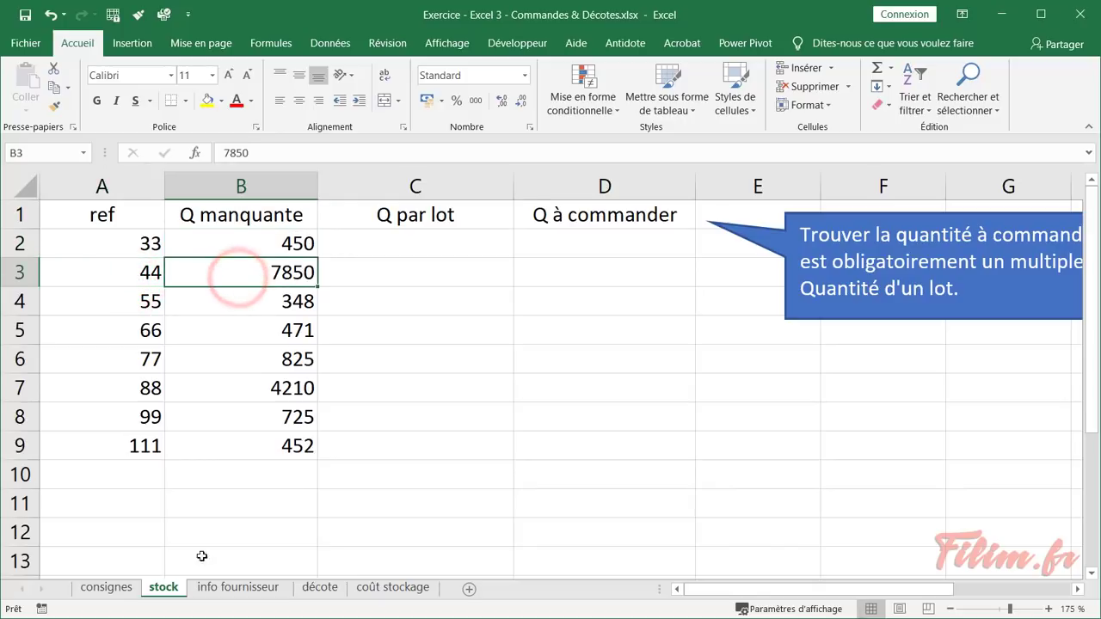
click(232, 587)
click(104, 338)
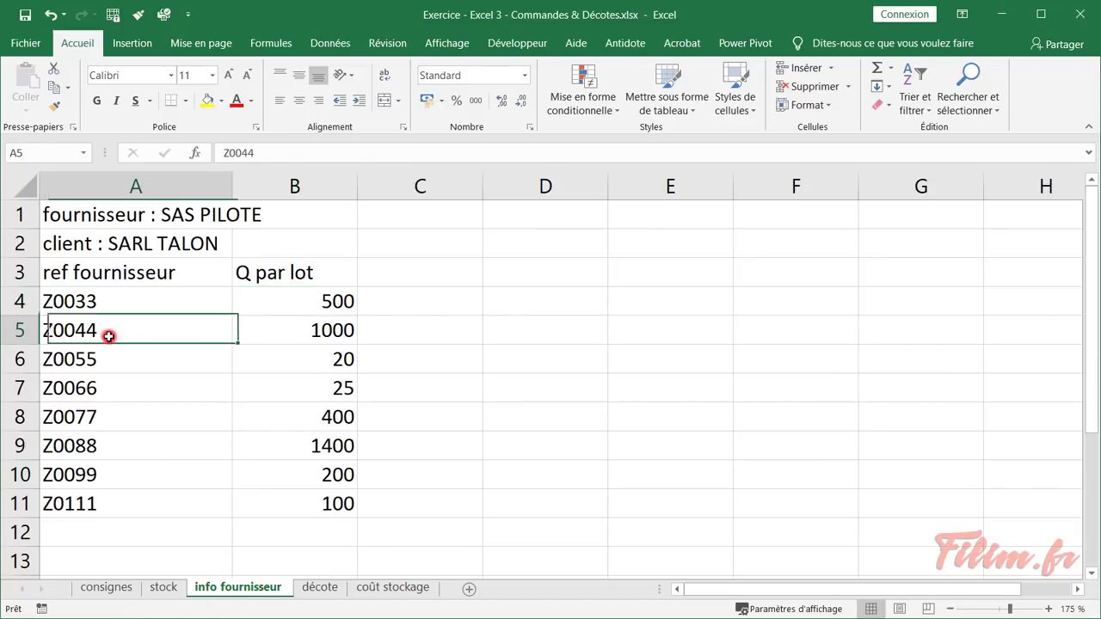
click(294, 331)
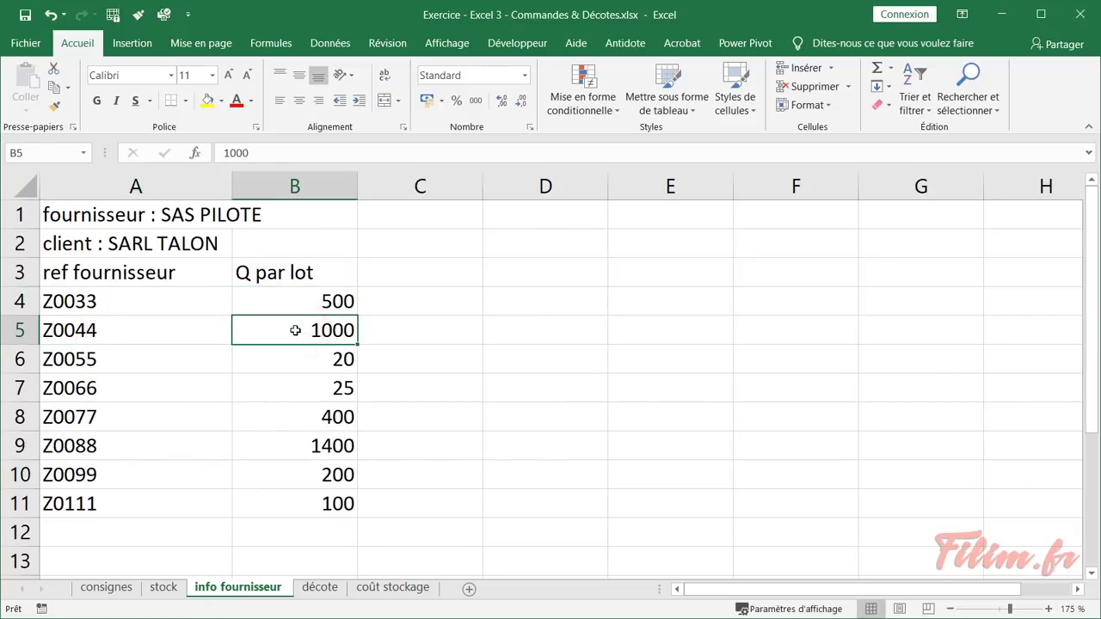
click(159, 587)
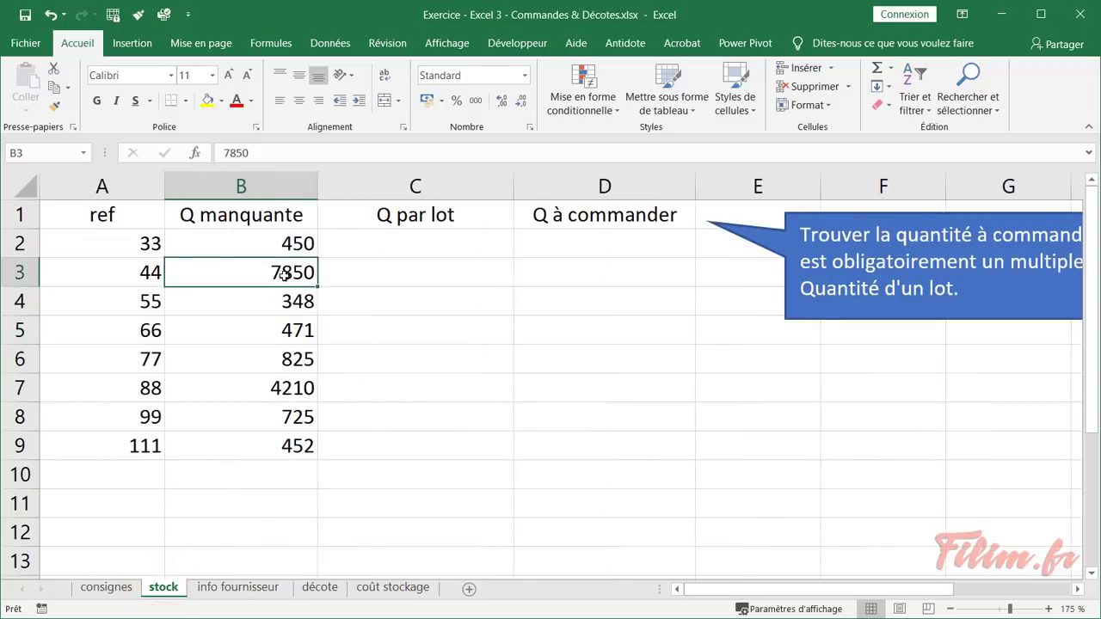
click(383, 271)
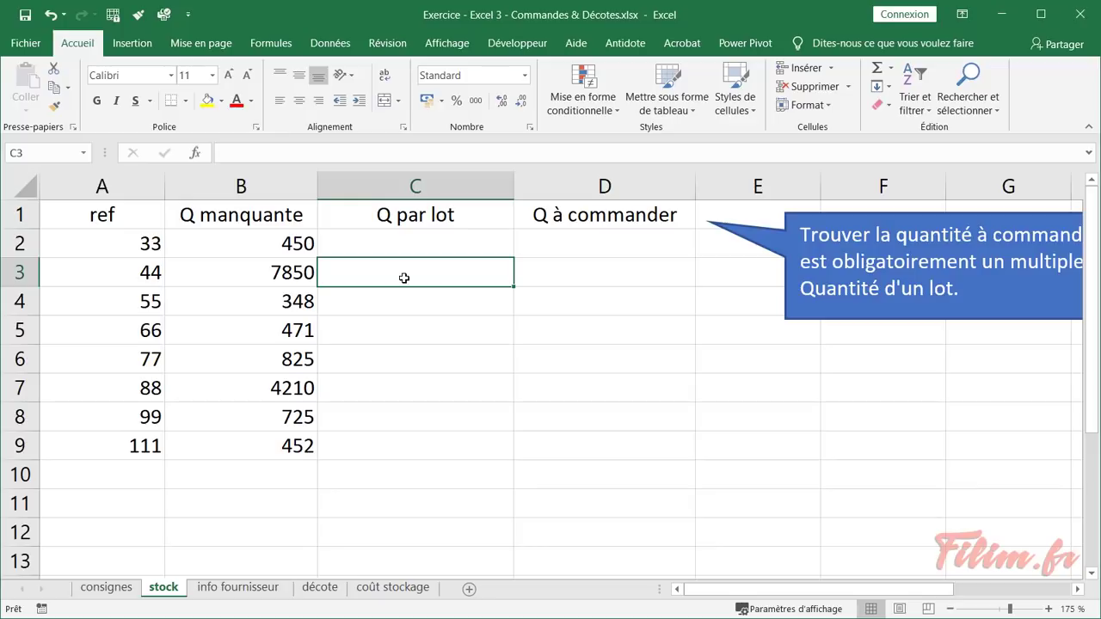
click(580, 273)
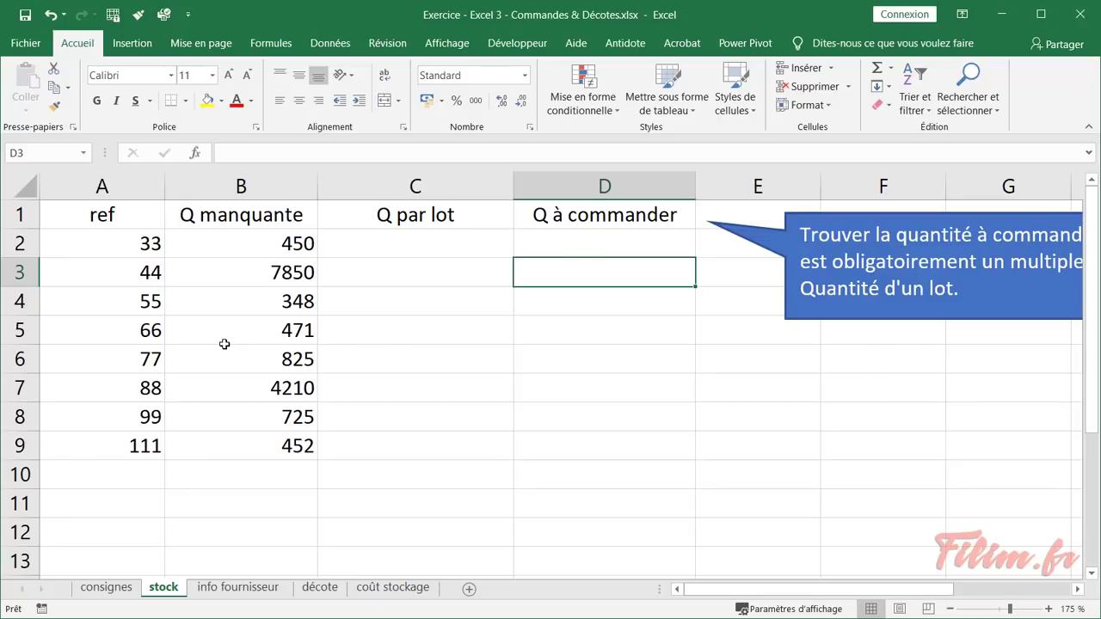
click(251, 301)
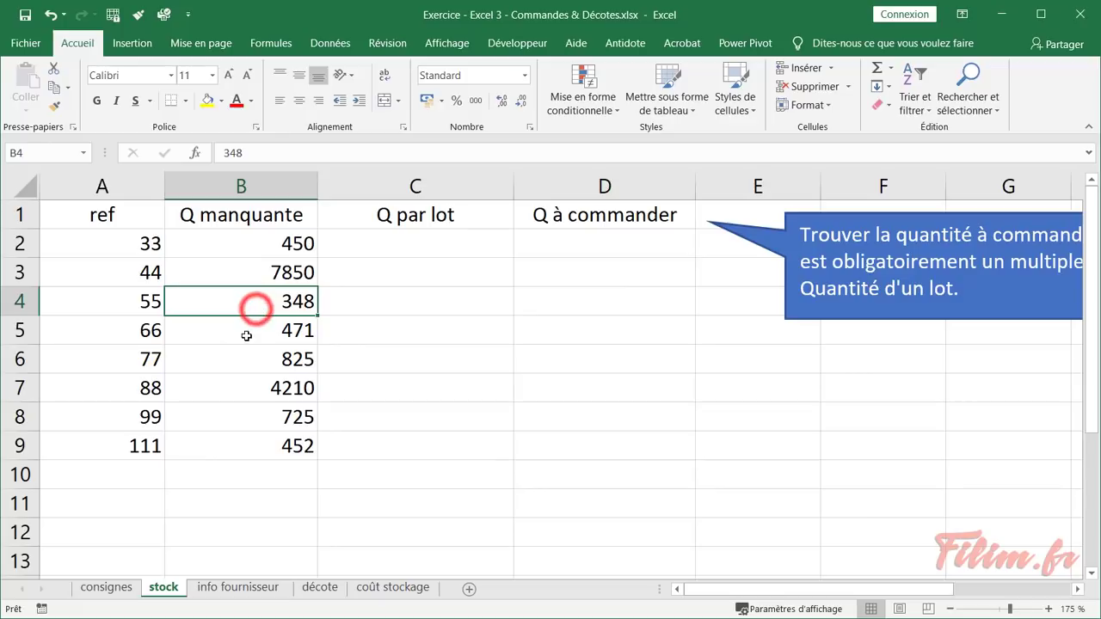
click(246, 335)
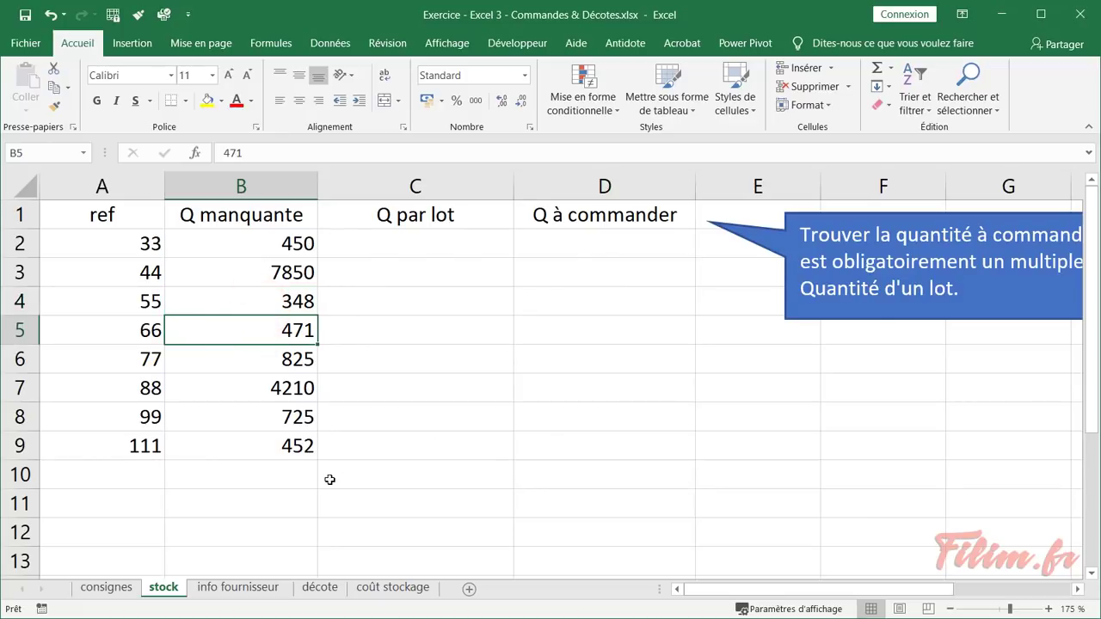
Narrow and heighten the blue instruction callout to span about rows 2 to 7, with its pointer tip just beside cell D2
drag(827, 321, 748, 376)
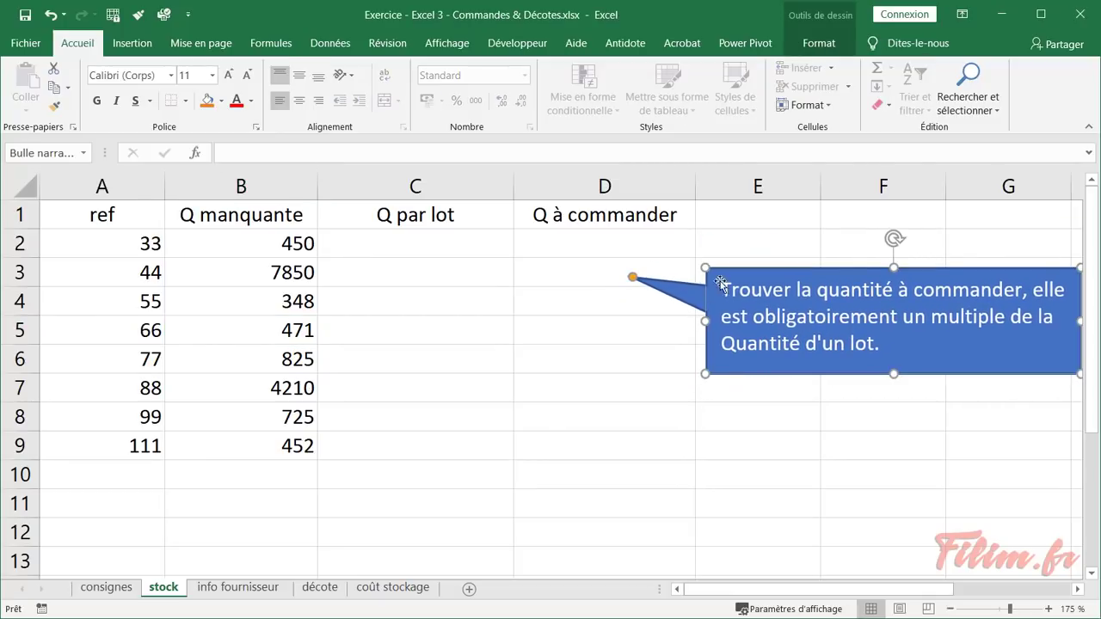
drag(705, 321, 744, 321)
drag(798, 271, 798, 233)
drag(914, 337, 914, 395)
drag(680, 246, 710, 245)
Format the stock range A1:D9 as a table with headers, using the first black medium style
click(238, 303)
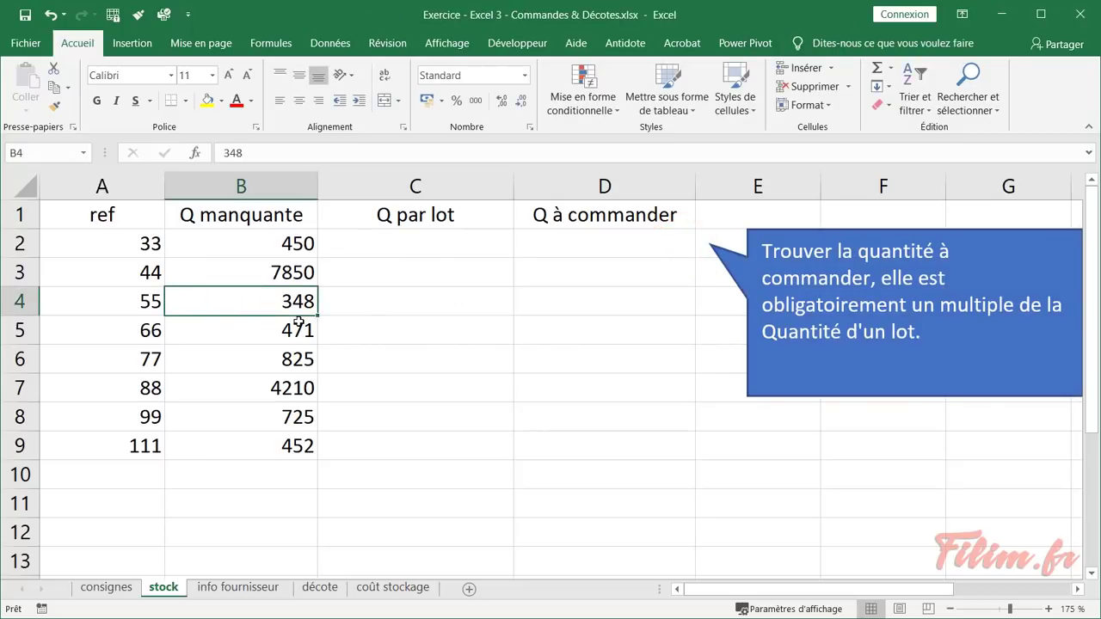
click(676, 101)
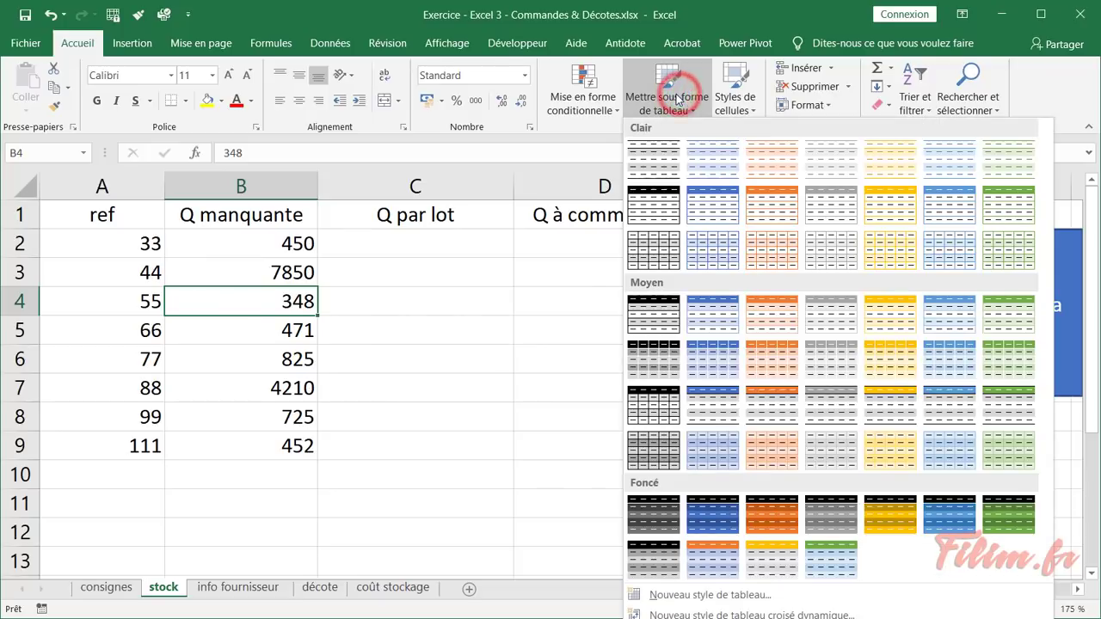
click(653, 327)
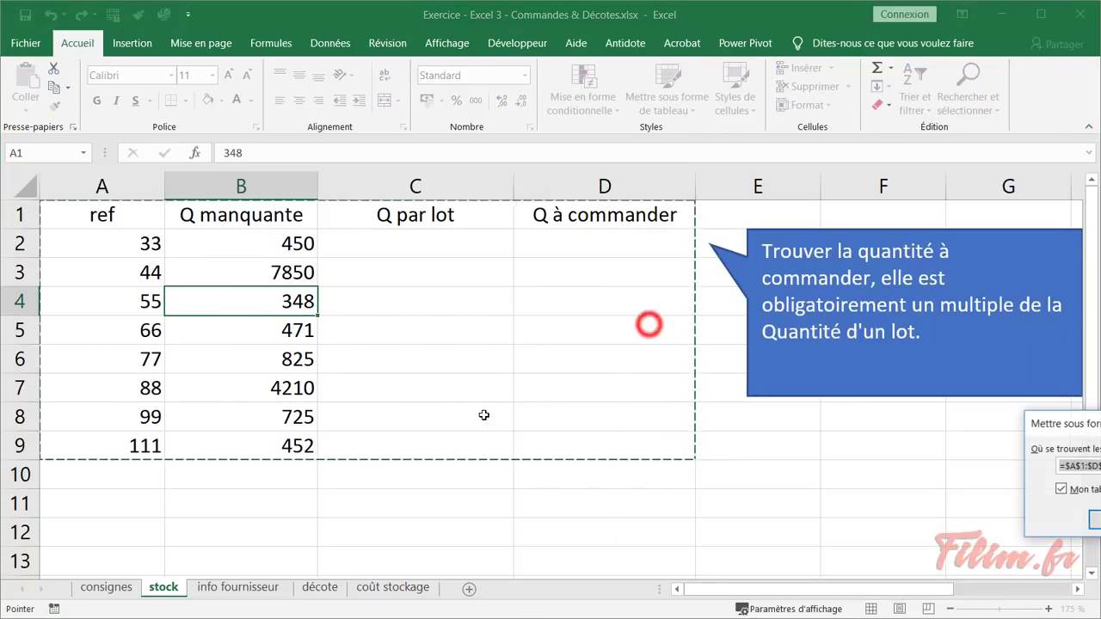
key(Return)
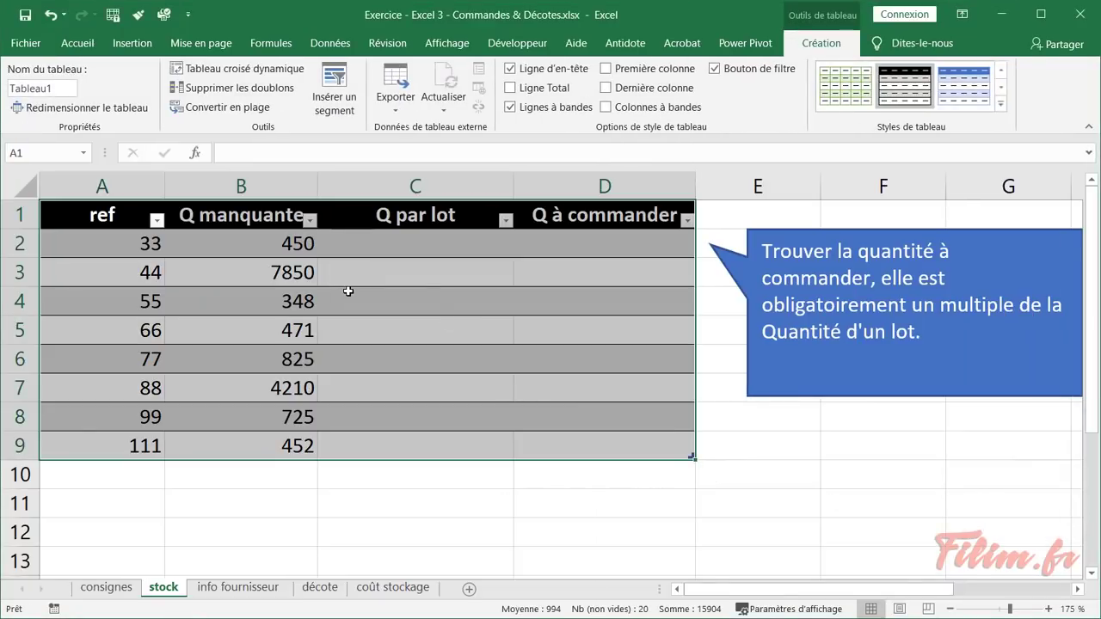
click(348, 291)
Open the info fournisseur sheet and examine the supplier references, their lot quantities and the two information lines above them
click(226, 587)
click(204, 378)
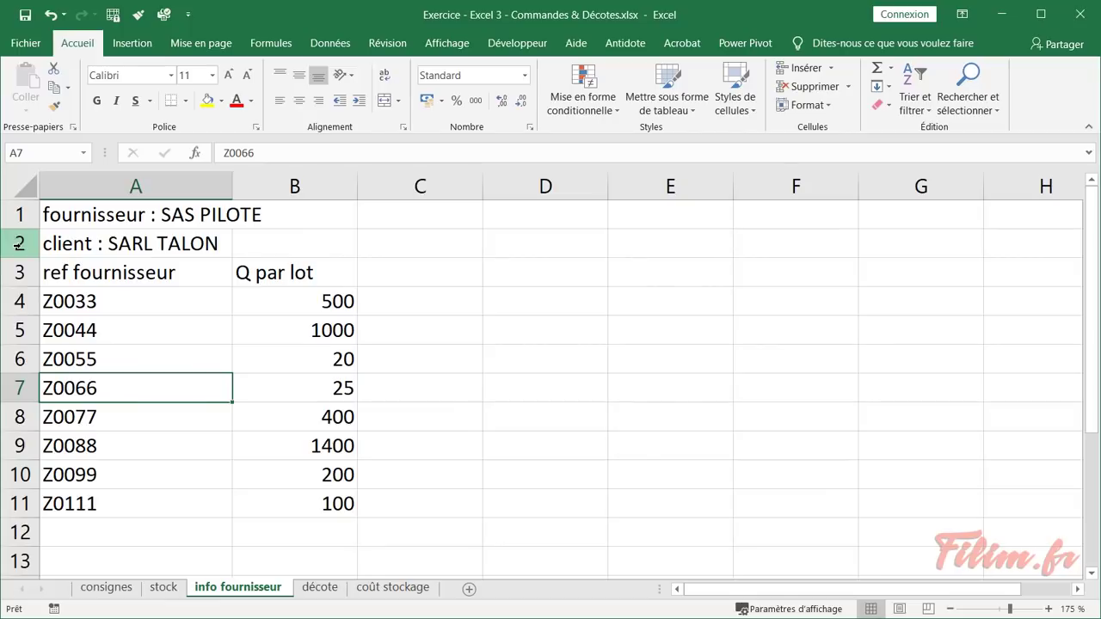
drag(73, 275, 297, 499)
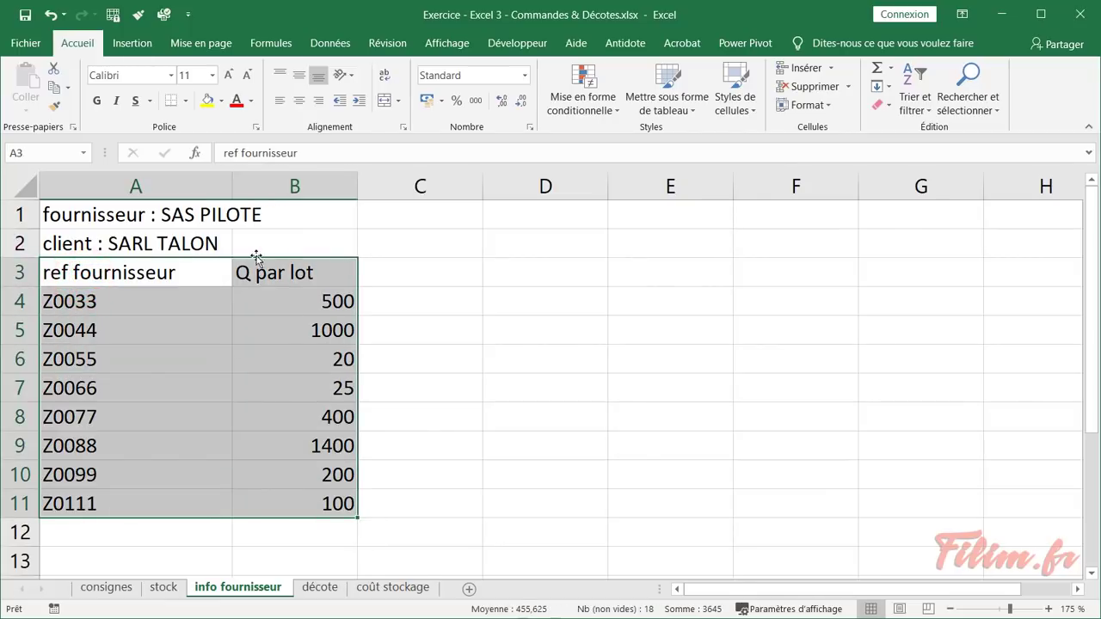
drag(20, 243, 20, 215)
click(136, 322)
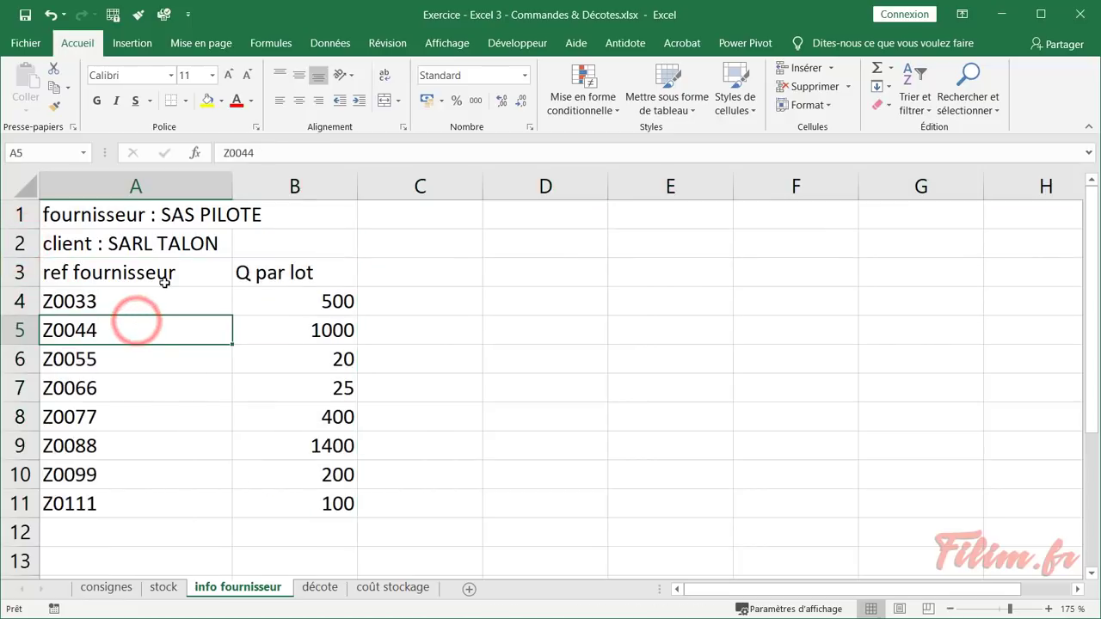
drag(172, 276, 266, 504)
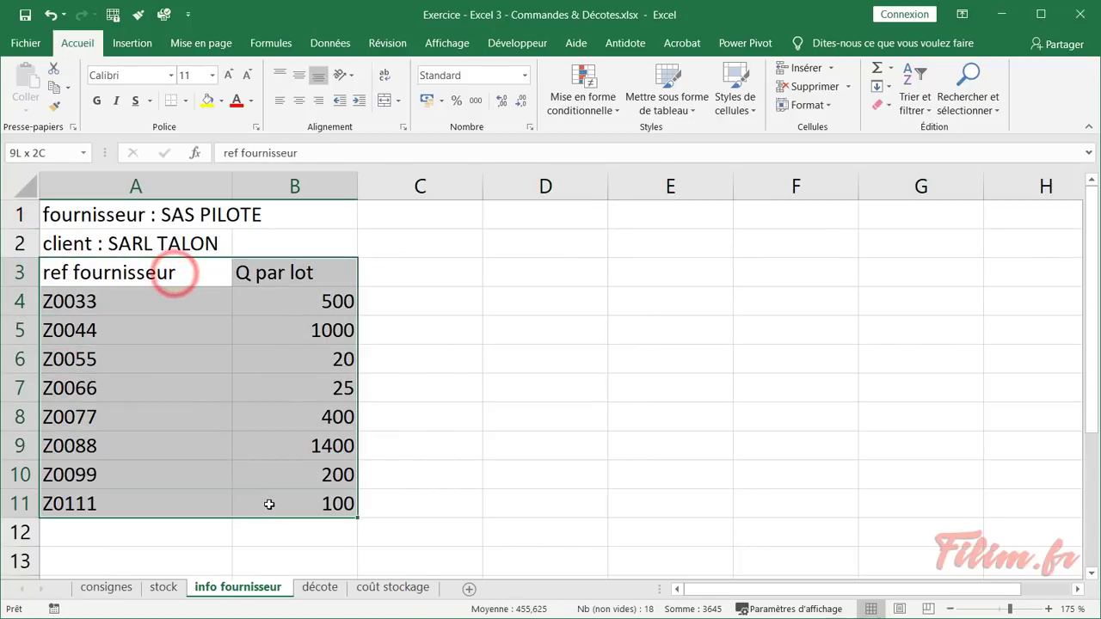
click(670, 105)
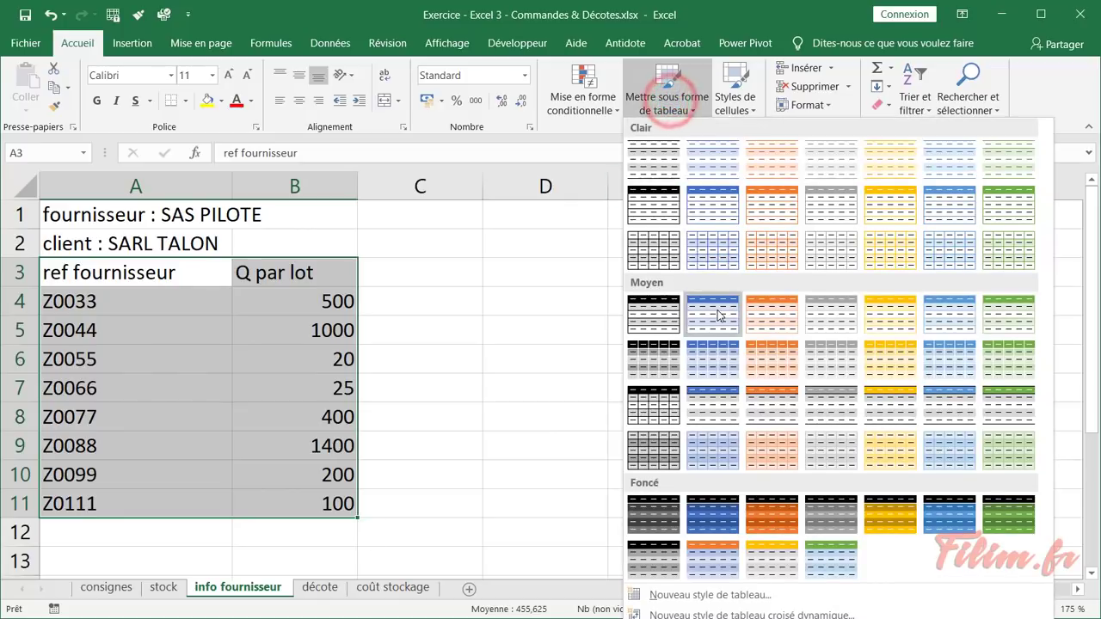
click(656, 316)
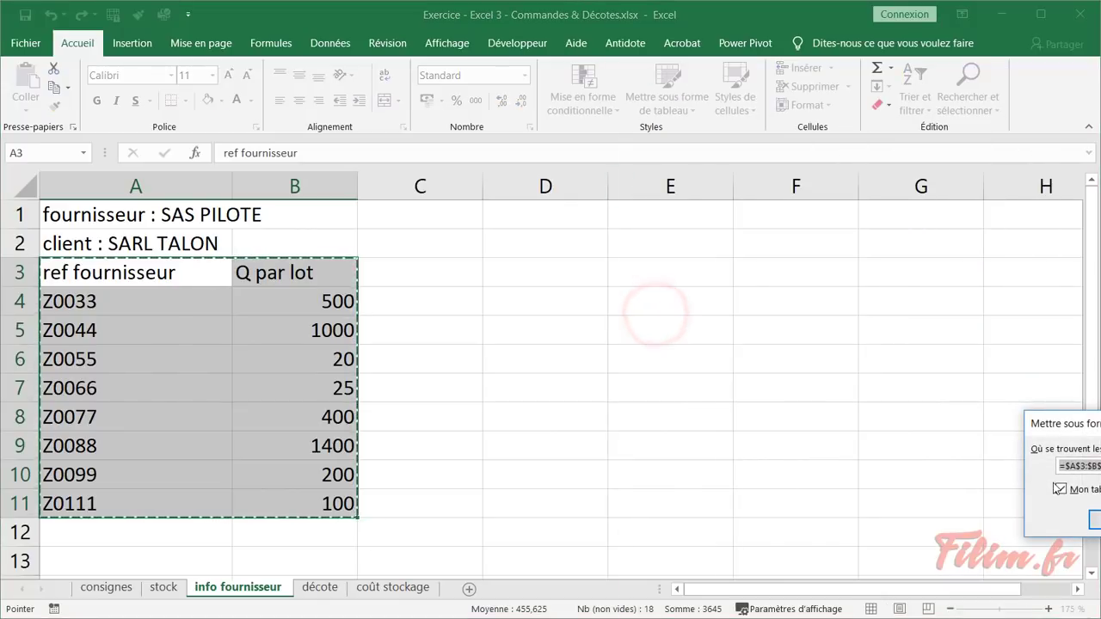
key(Escape)
click(504, 326)
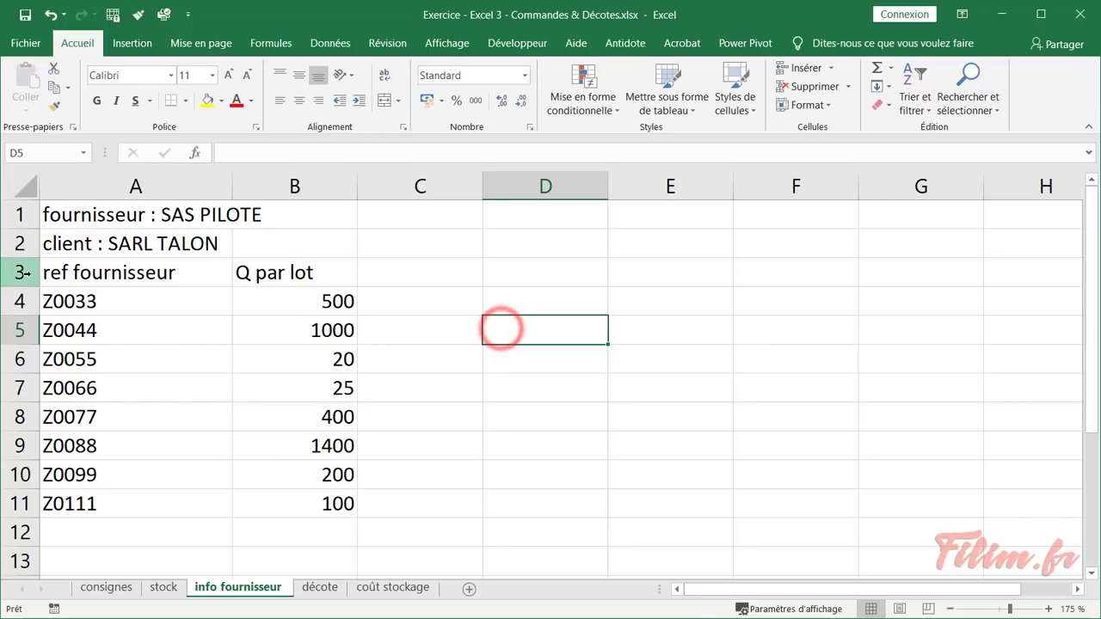
Insert a blank row above the supplier header row and format A4:B12 as a table with headers, using the first grey medium style
click(22, 273)
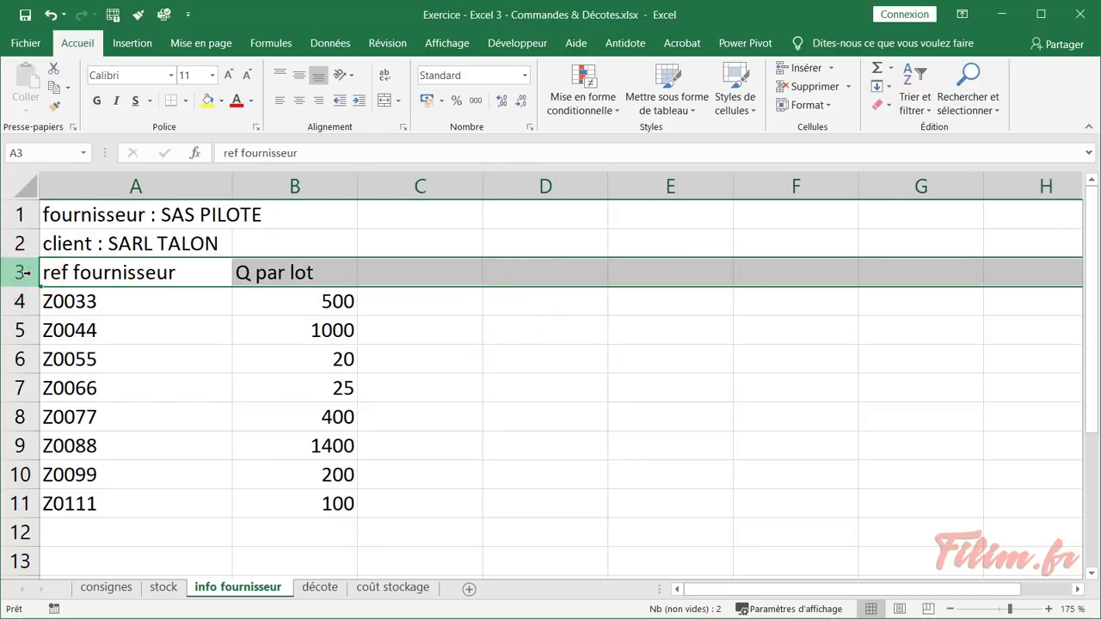
key(ctrl+plus)
click(189, 376)
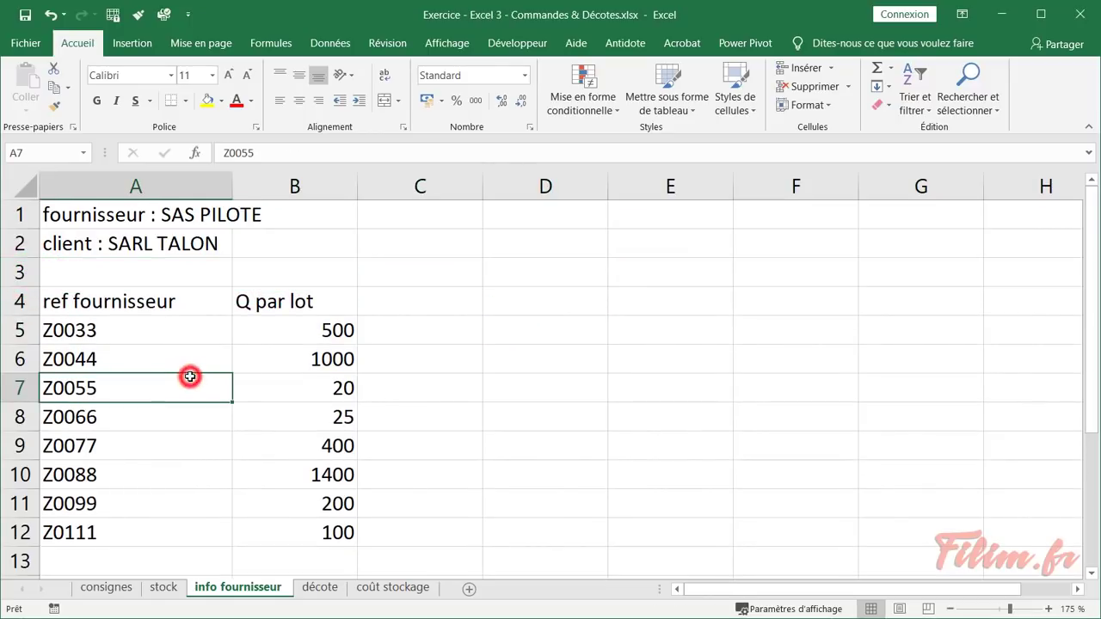
click(667, 89)
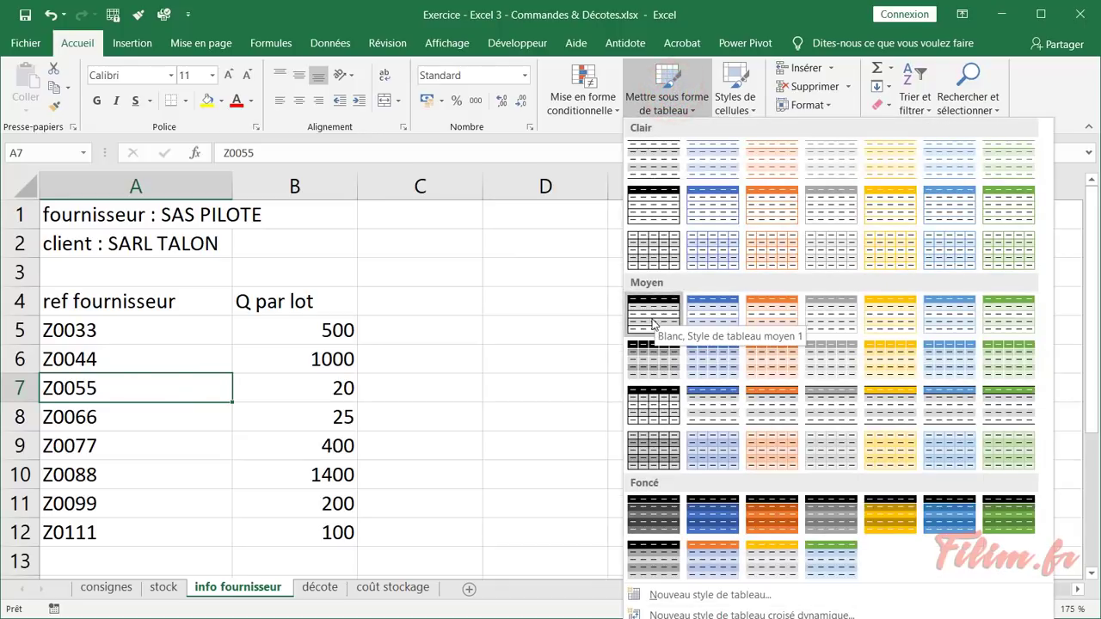
click(817, 323)
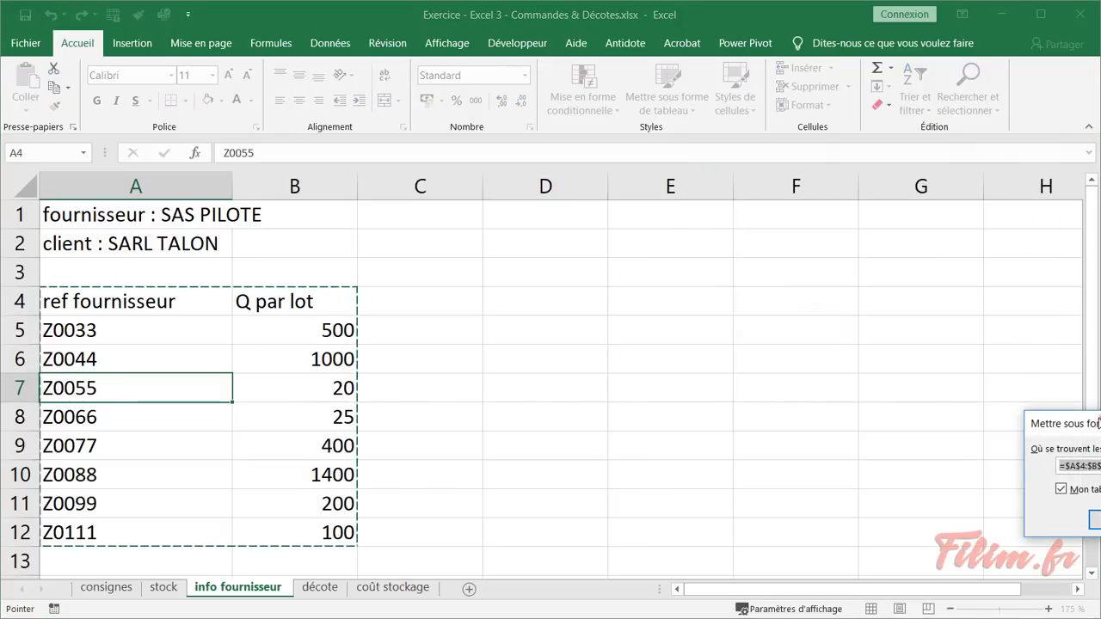
drag(1094, 419, 543, 286)
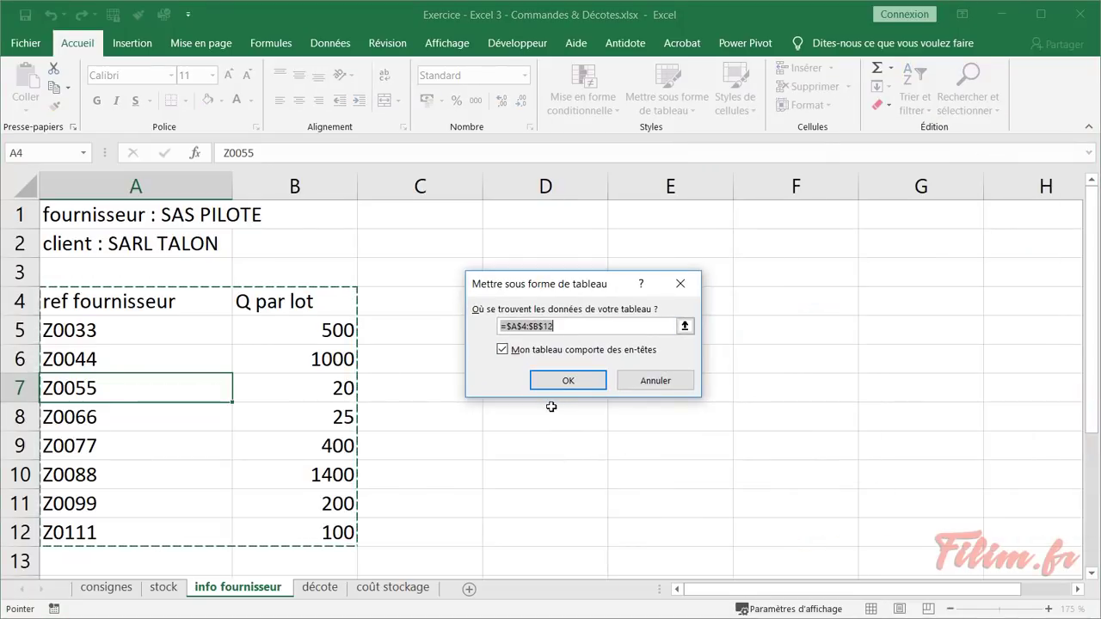
click(565, 381)
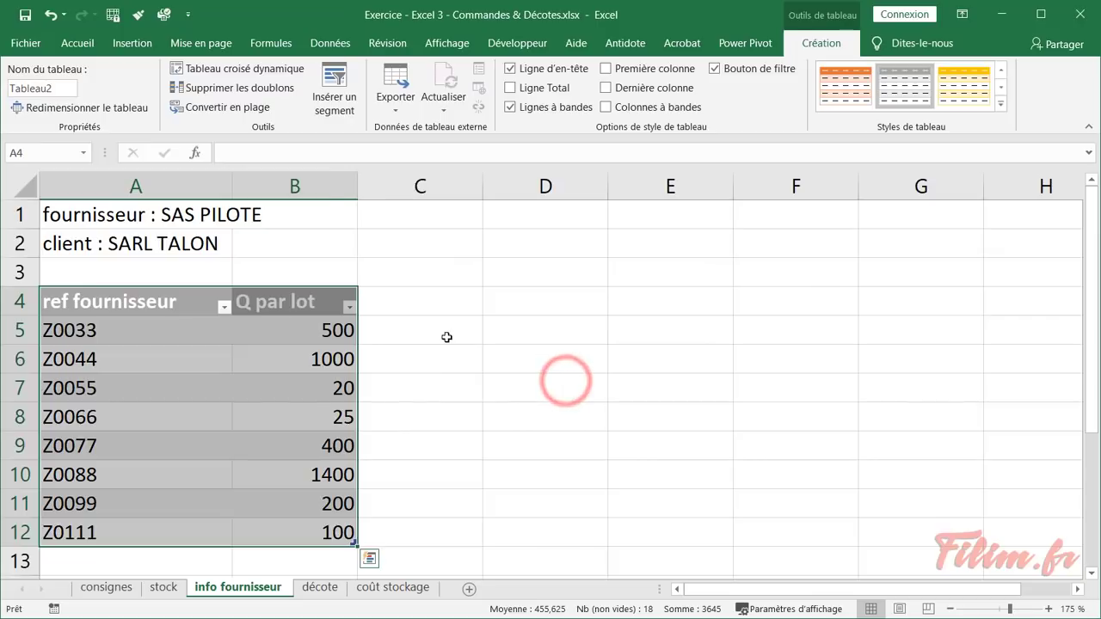
click(446, 337)
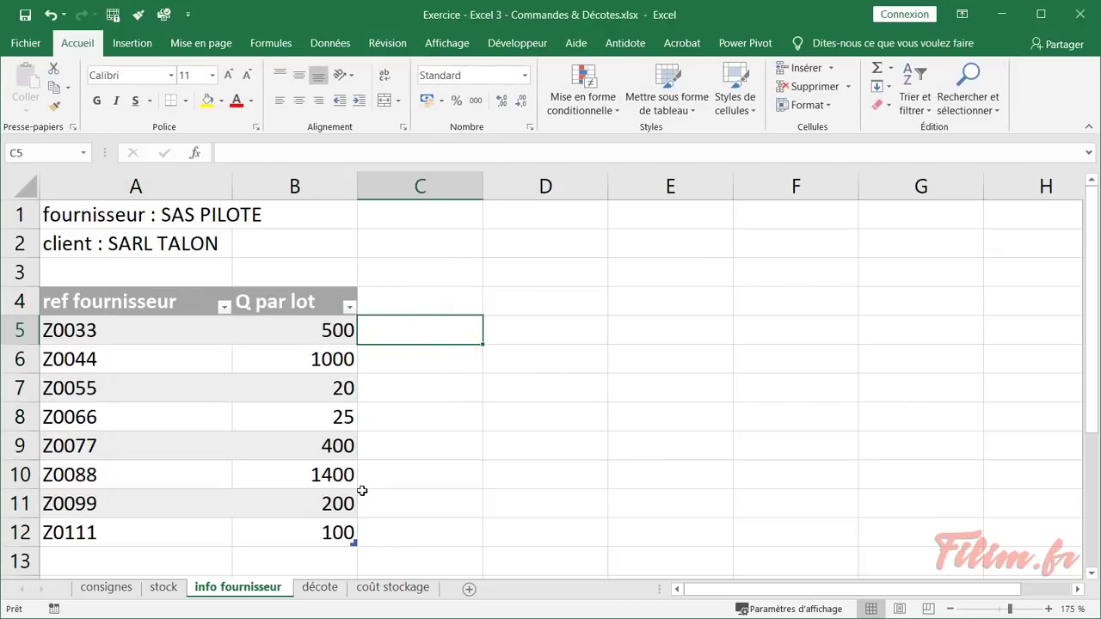
Compare the supplier table's Q par lot values with the Q par lot column on the stock sheet
drag(262, 333, 285, 496)
click(164, 587)
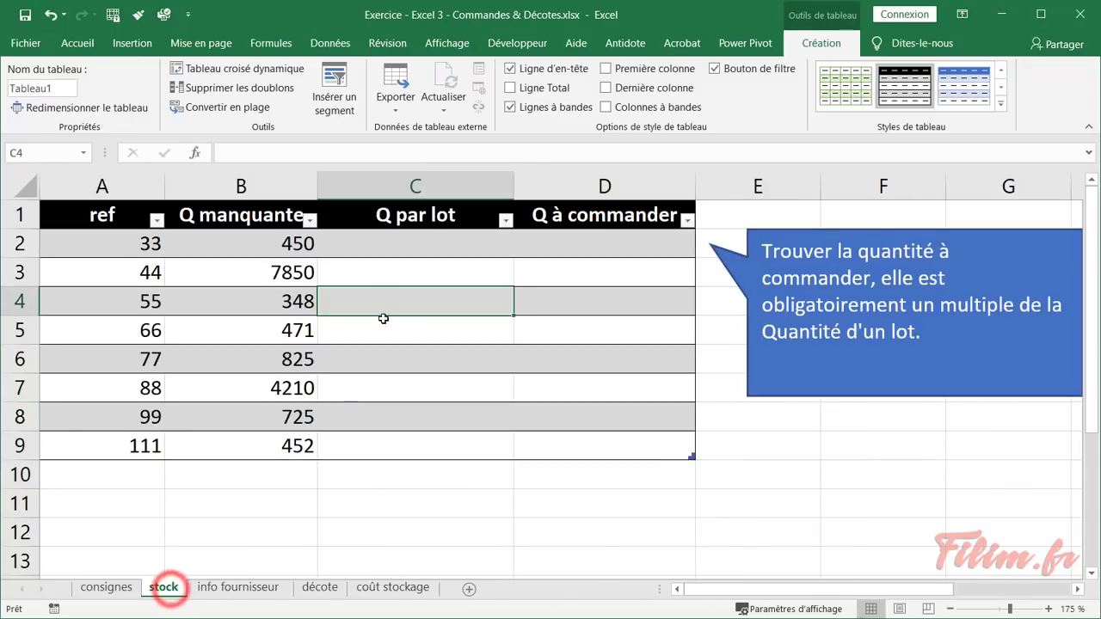
drag(387, 243, 384, 372)
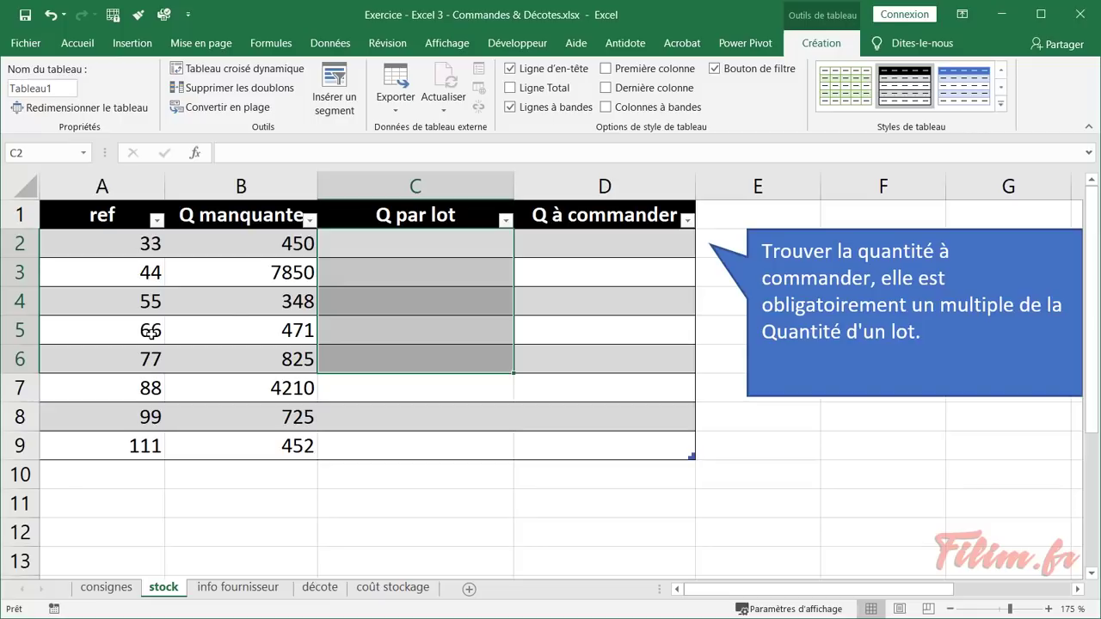
click(370, 244)
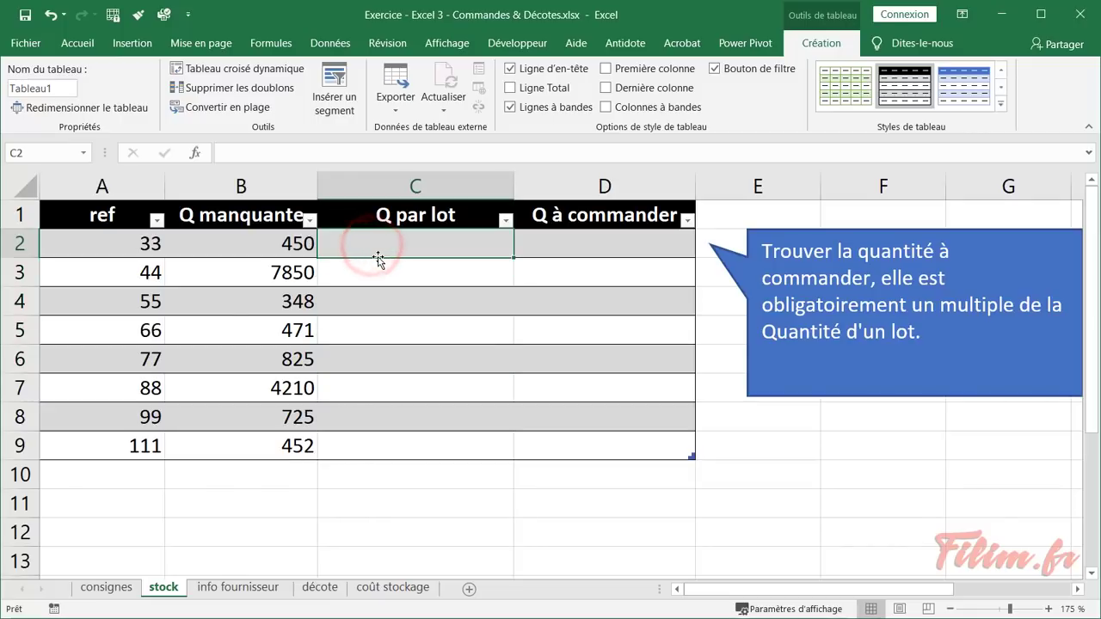
click(196, 587)
drag(289, 330, 285, 376)
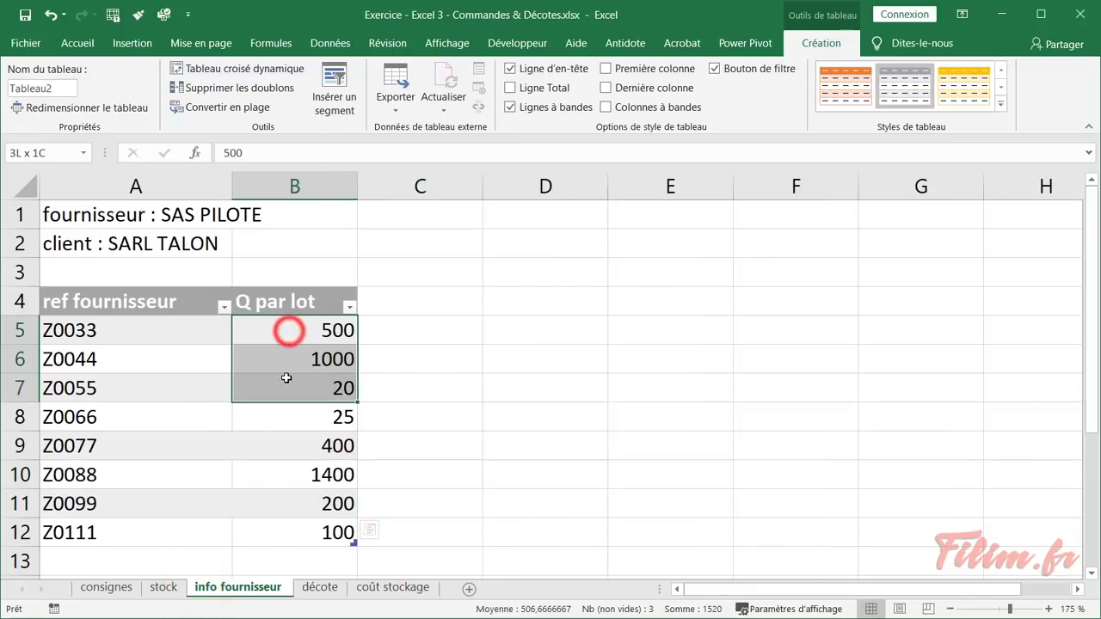
Compare the format of the stock sheet's ref values with the ref fournisseur codes on the info fournisseur sheet
click(160, 589)
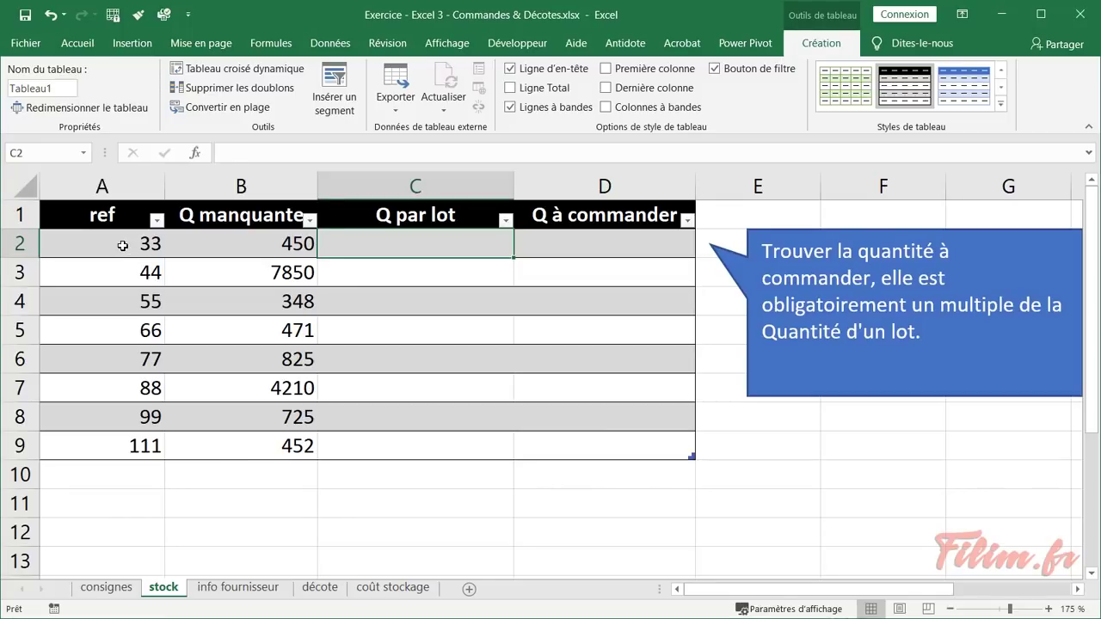
click(119, 245)
drag(123, 250, 126, 294)
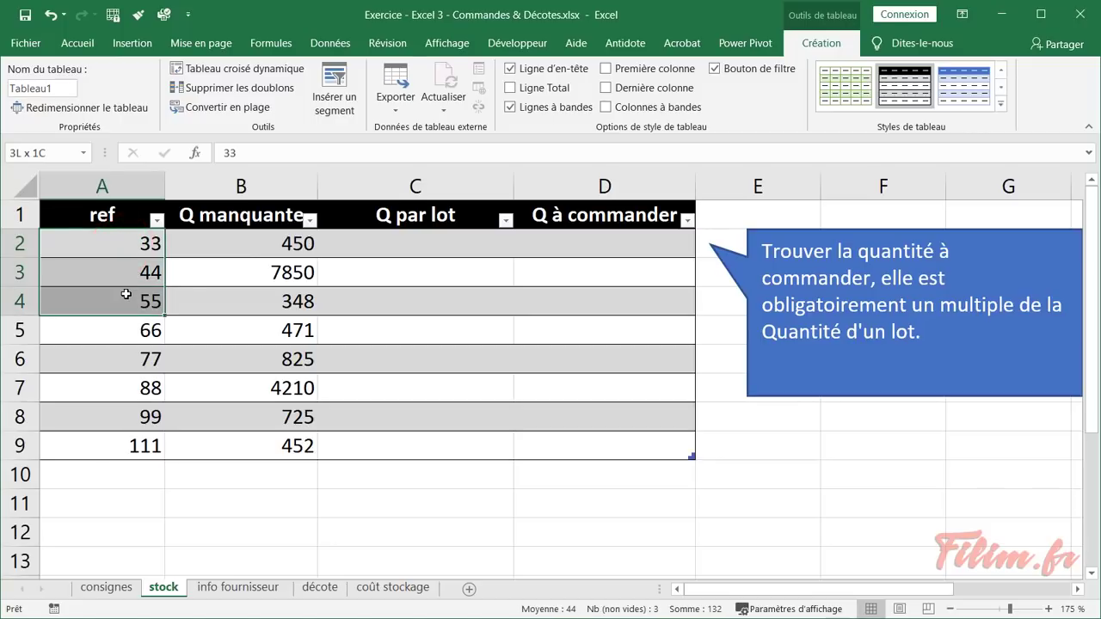
click(215, 589)
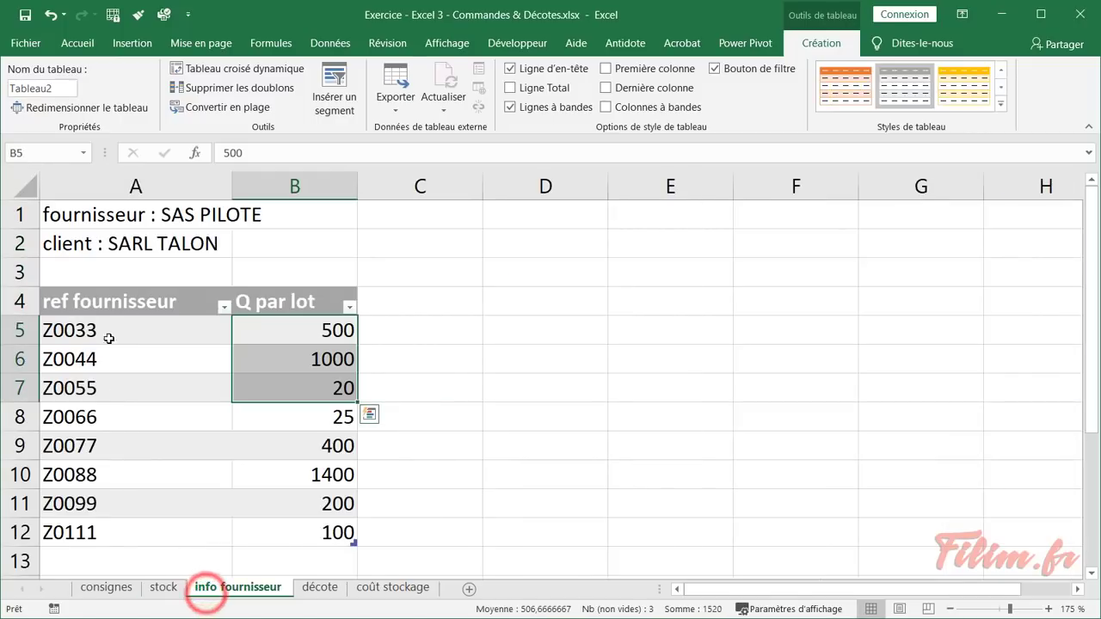
click(114, 331)
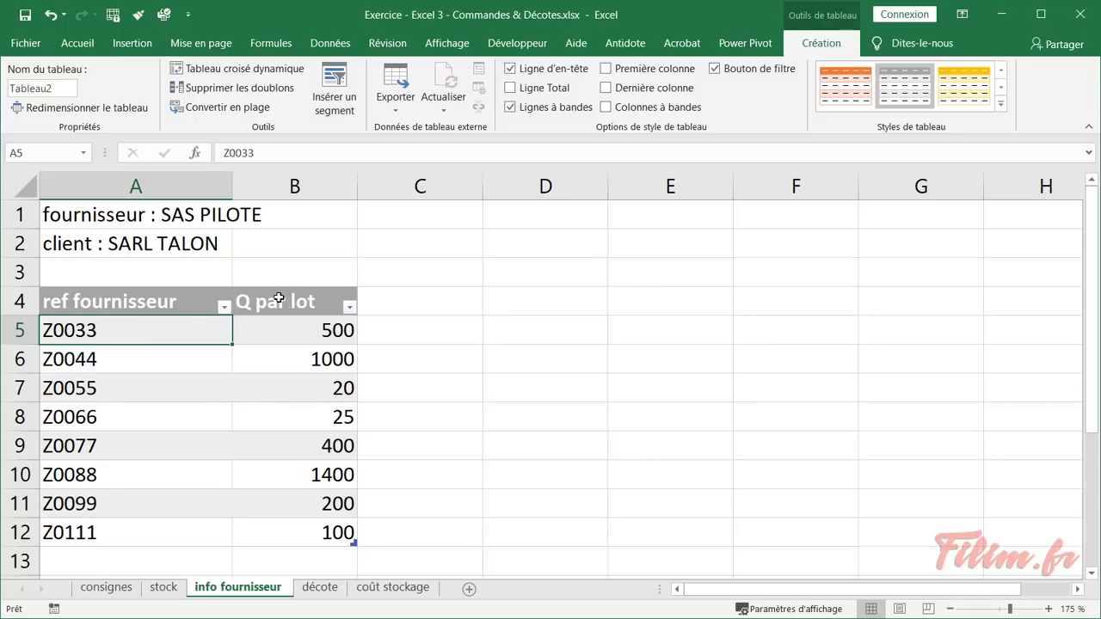
Insert a new table column to the left of the ref fournisseur column in the supplier table
click(175, 294)
right_click(176, 294)
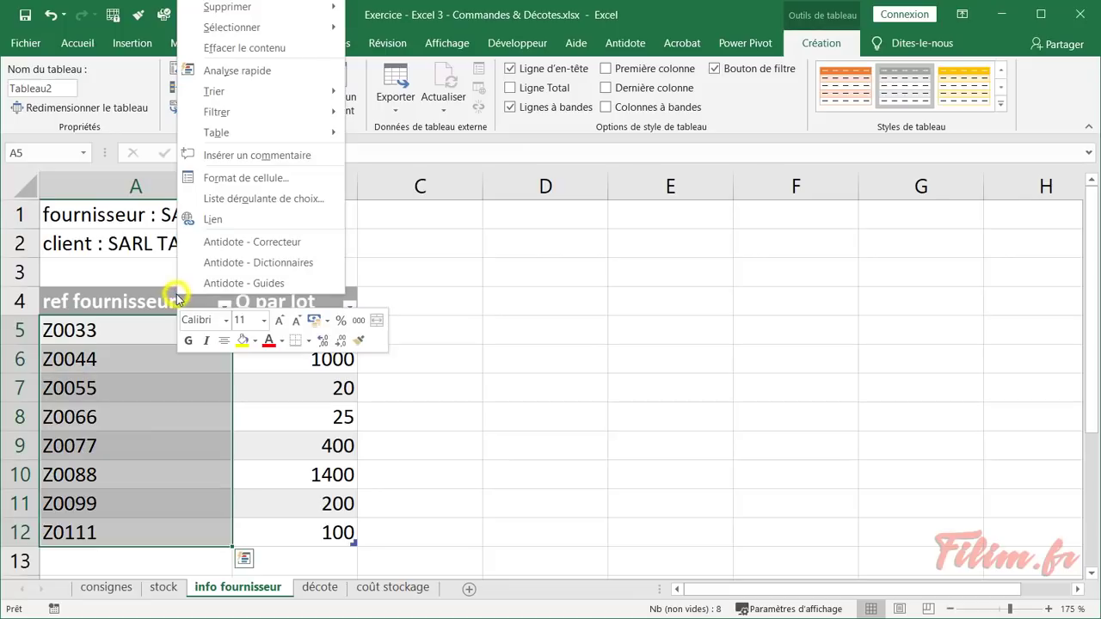
click(152, 306)
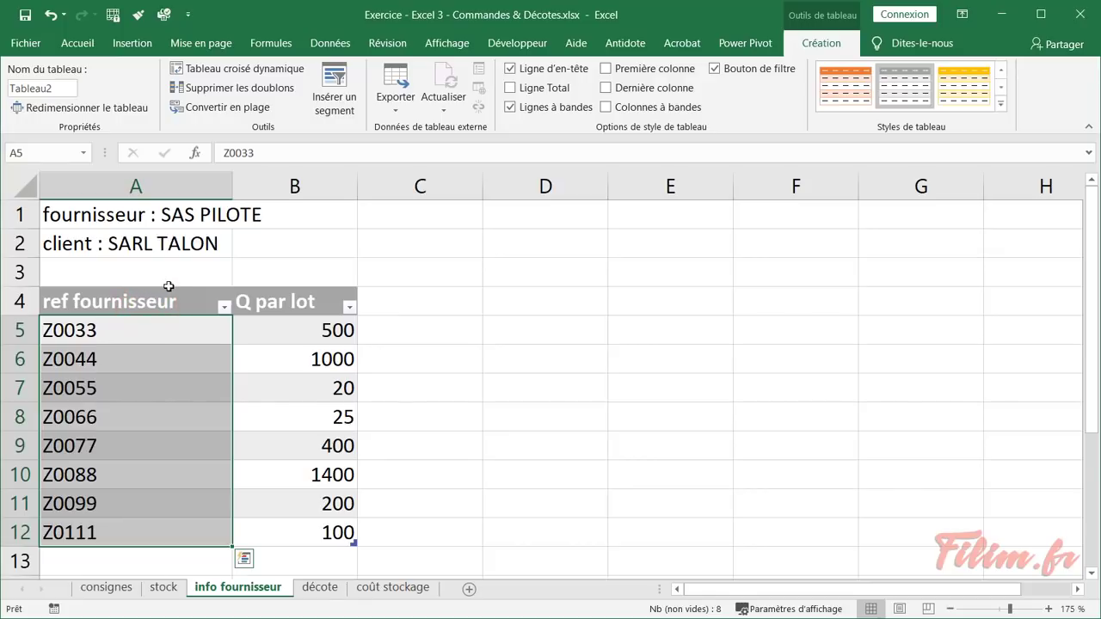
scroll(168, 291, down, 1)
right_click(196, 203)
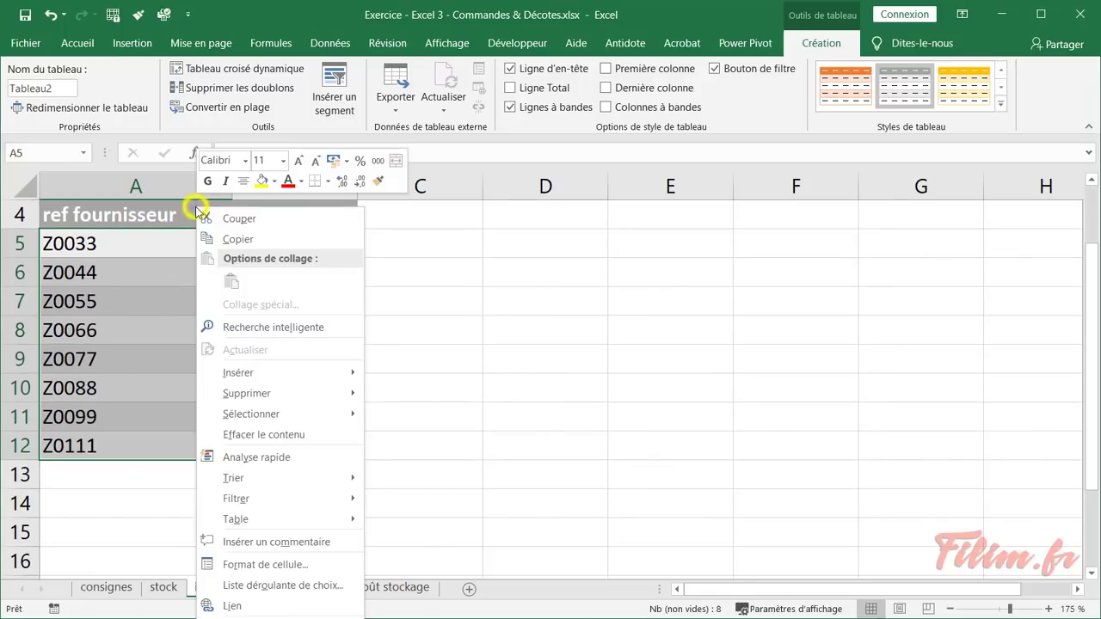
mouse_move(277, 370)
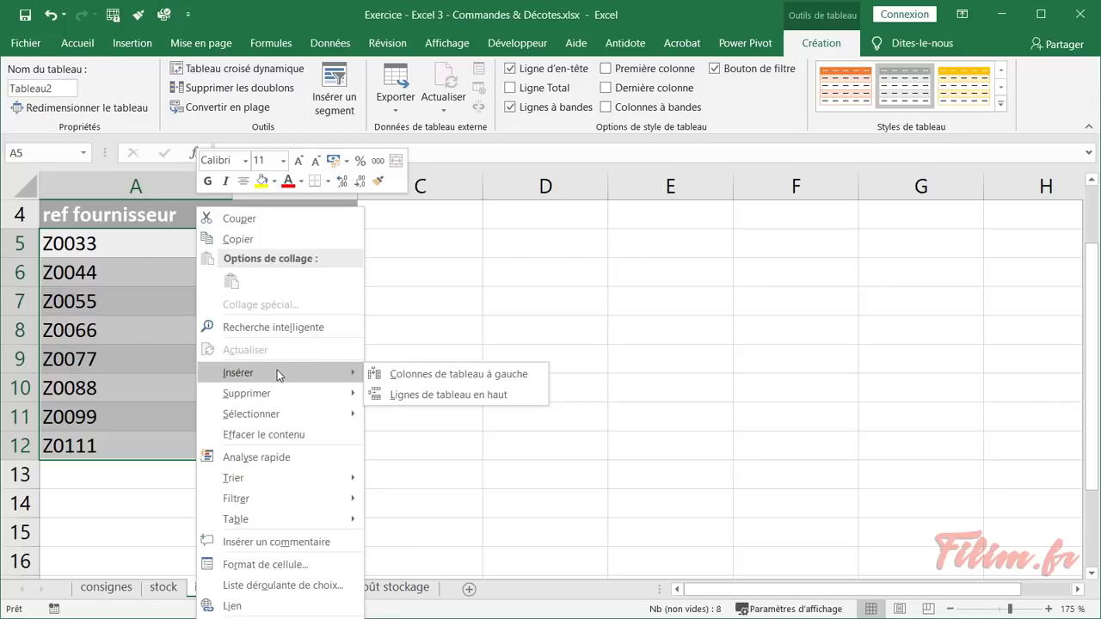
click(446, 375)
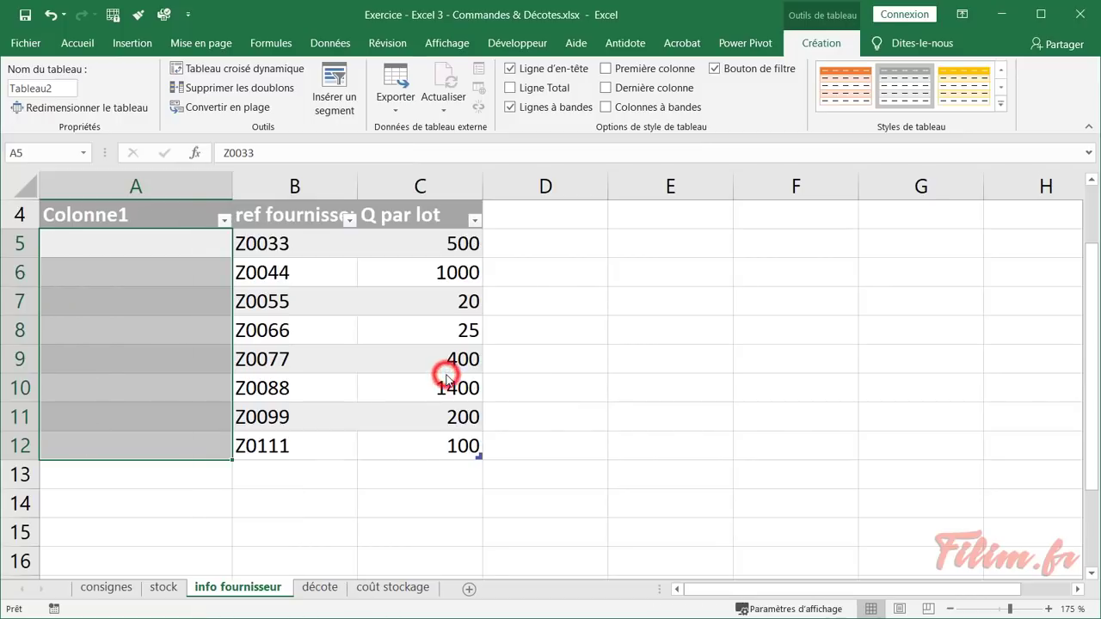
click(315, 308)
scroll(290, 428, up, 1)
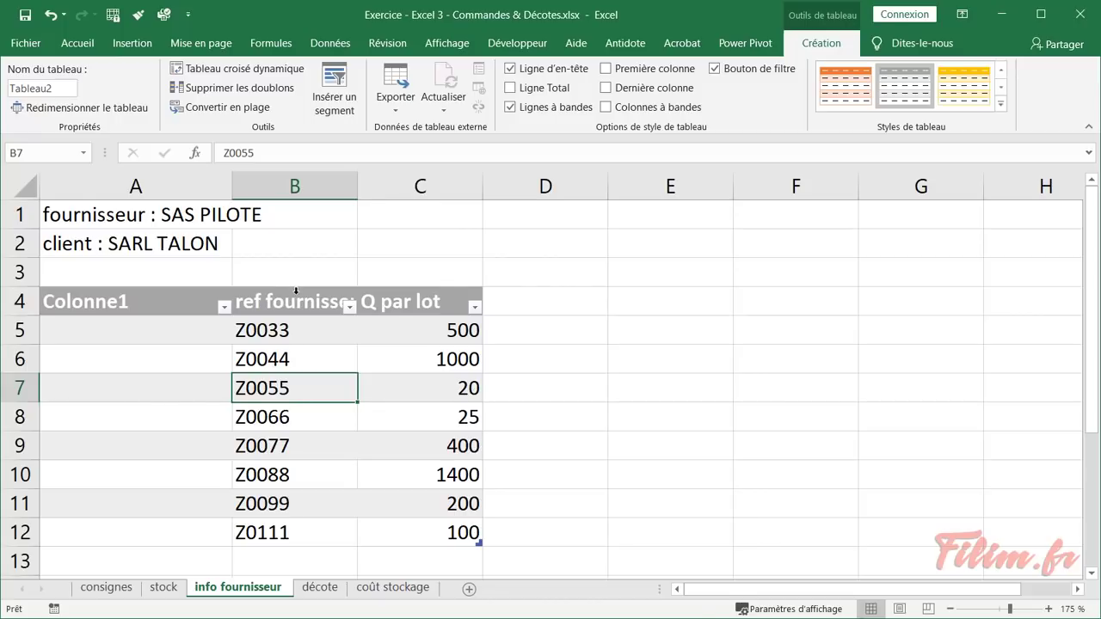
right_click(296, 291)
key(Escape)
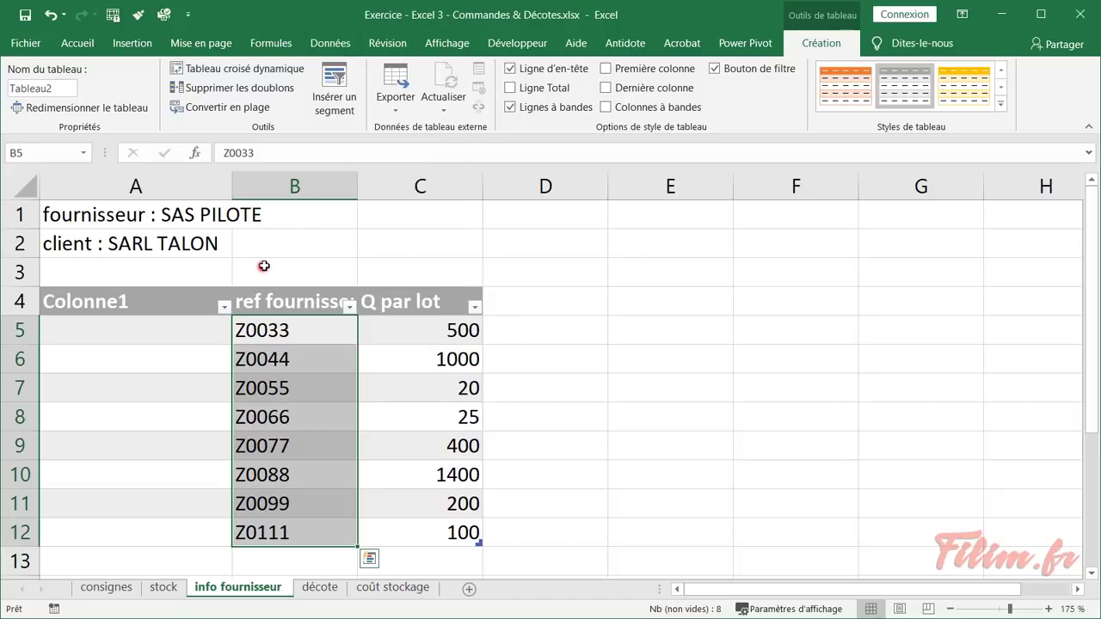
Name the supplier table's new first column "ma ref"
click(154, 301)
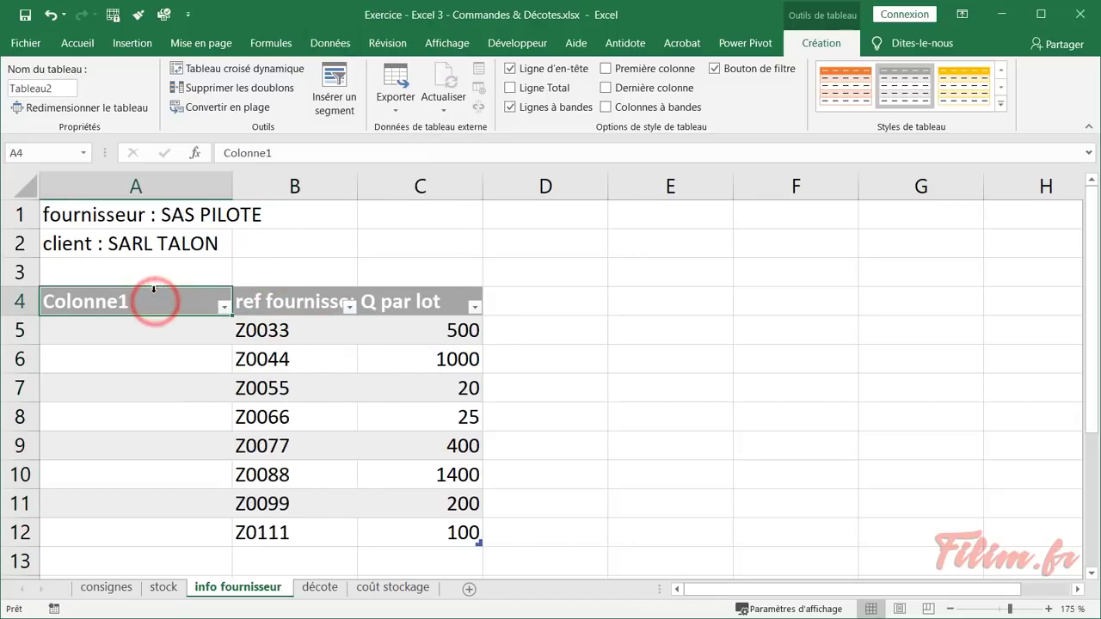
text(ref)
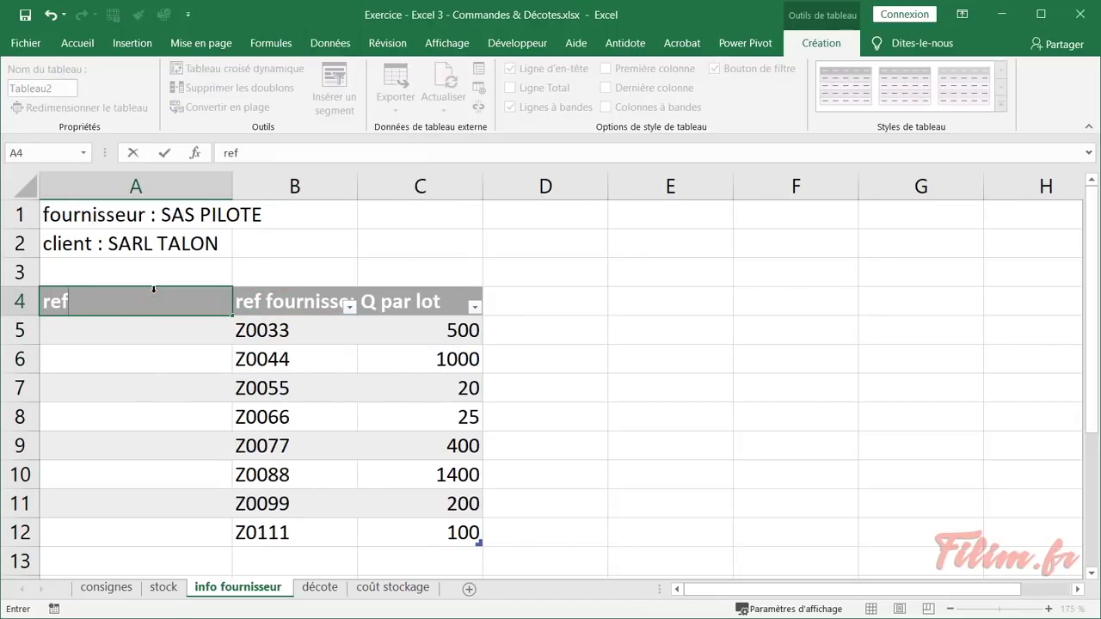
key(BackSpace)
key(BackSpace)
key(BackSpace)
text(ma ref)
key(Return)
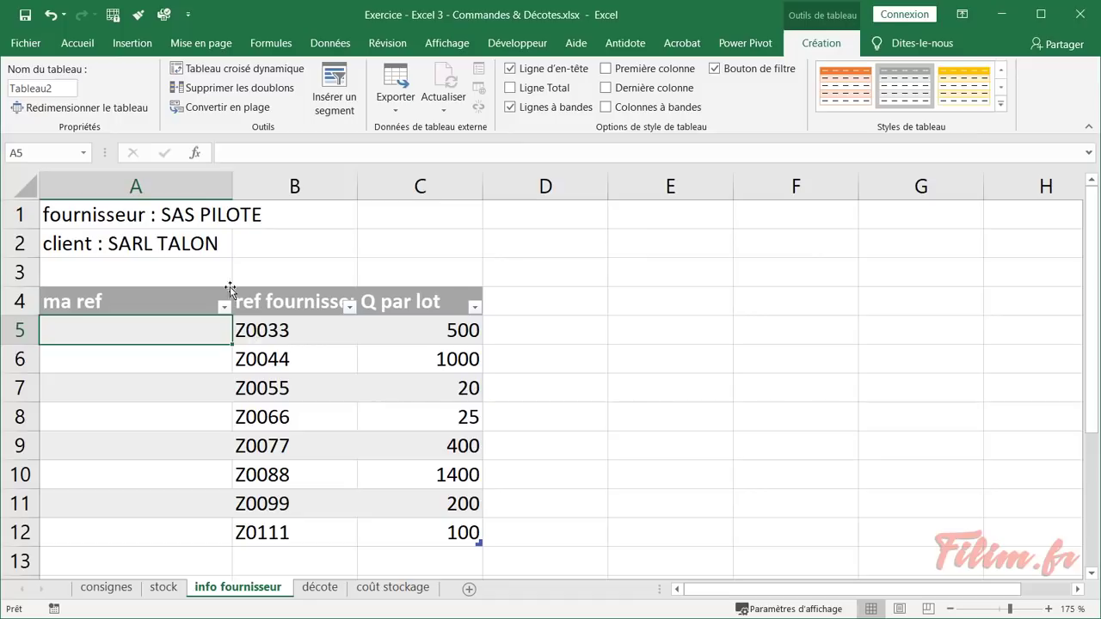
click(194, 152)
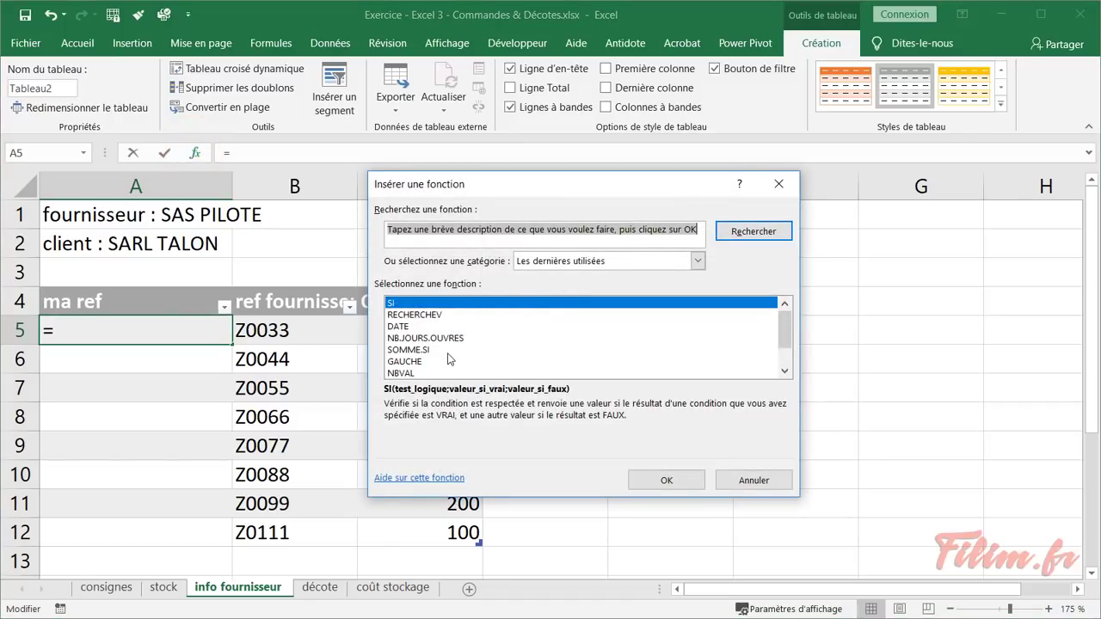
click(537, 262)
click(400, 373)
double_click(402, 361)
drag(444, 222, 186, 378)
click(276, 332)
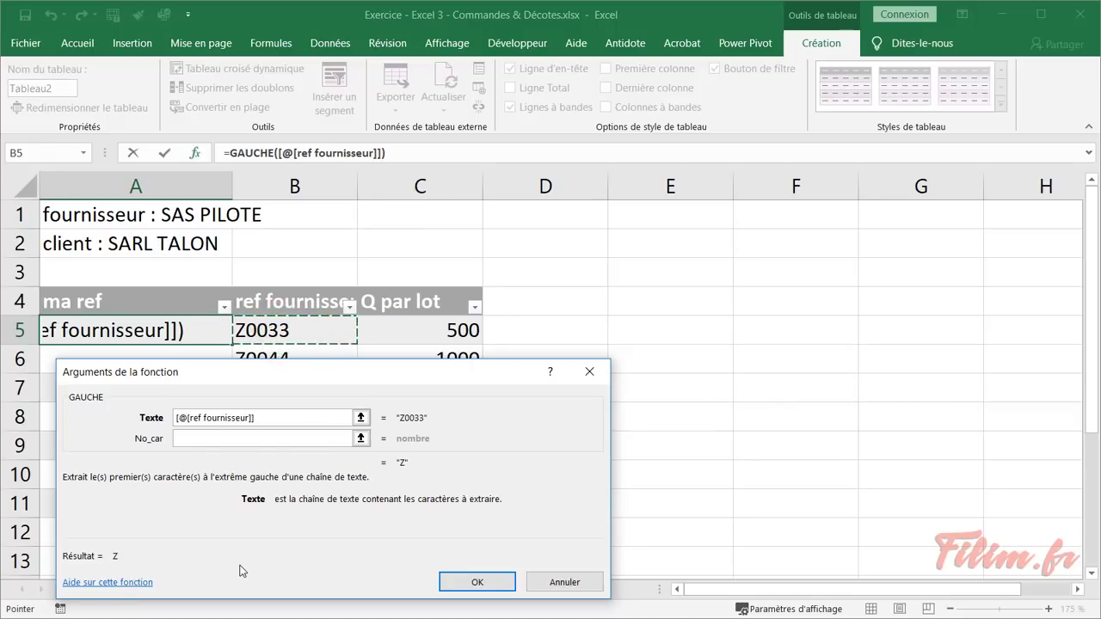
key(Escape)
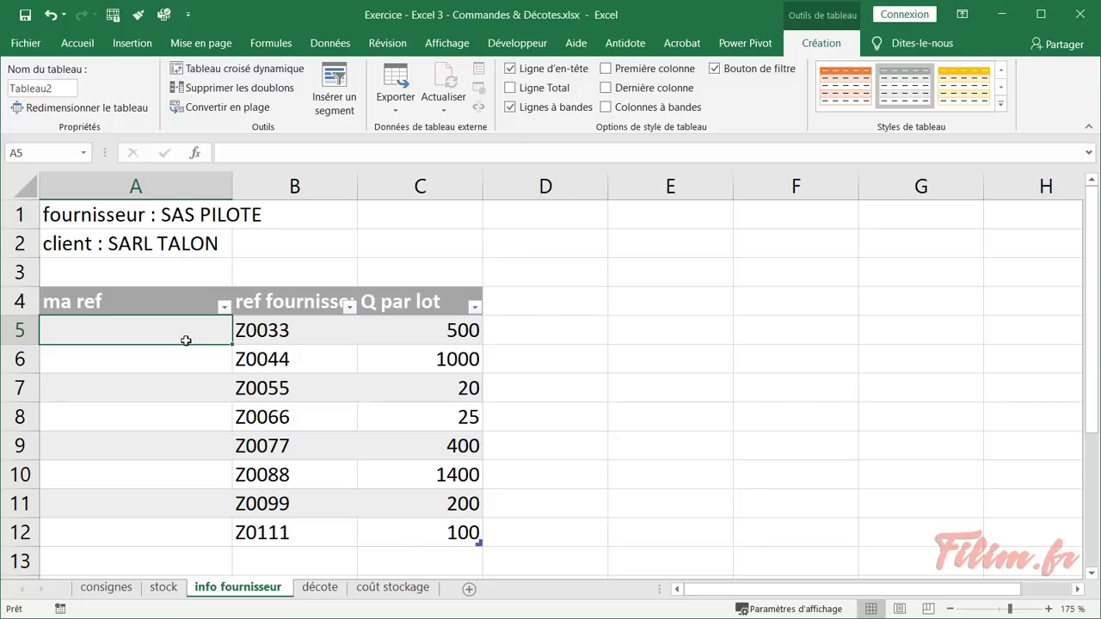
Insert the DROITE function into the first ma ref cell, A5, choosing it from the list of all functions
click(195, 153)
click(283, 405)
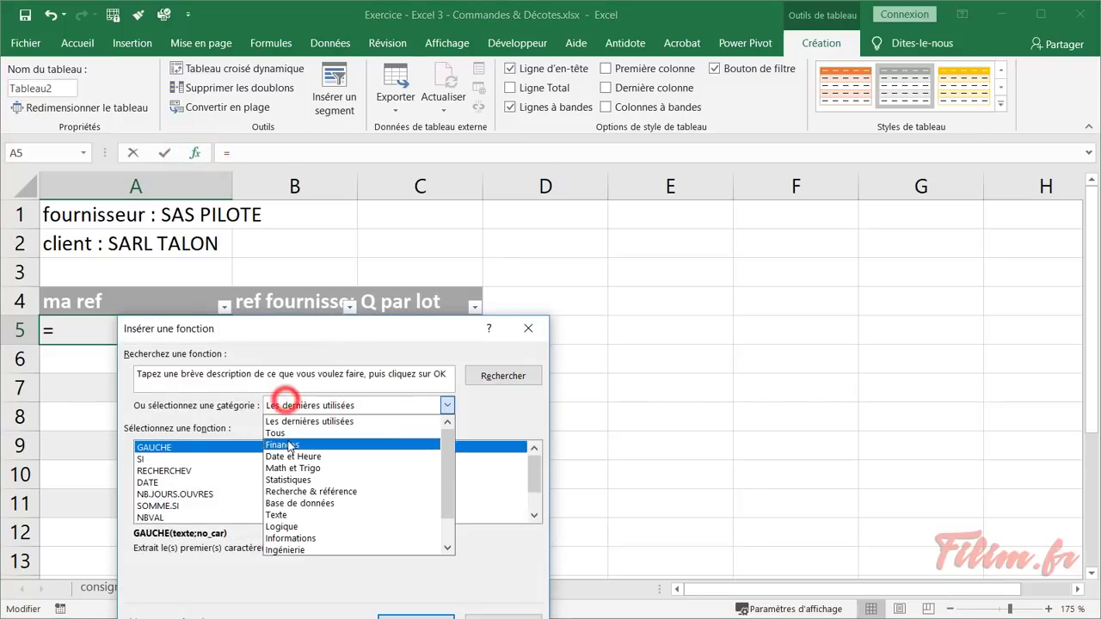
click(289, 428)
click(203, 487)
text(dr)
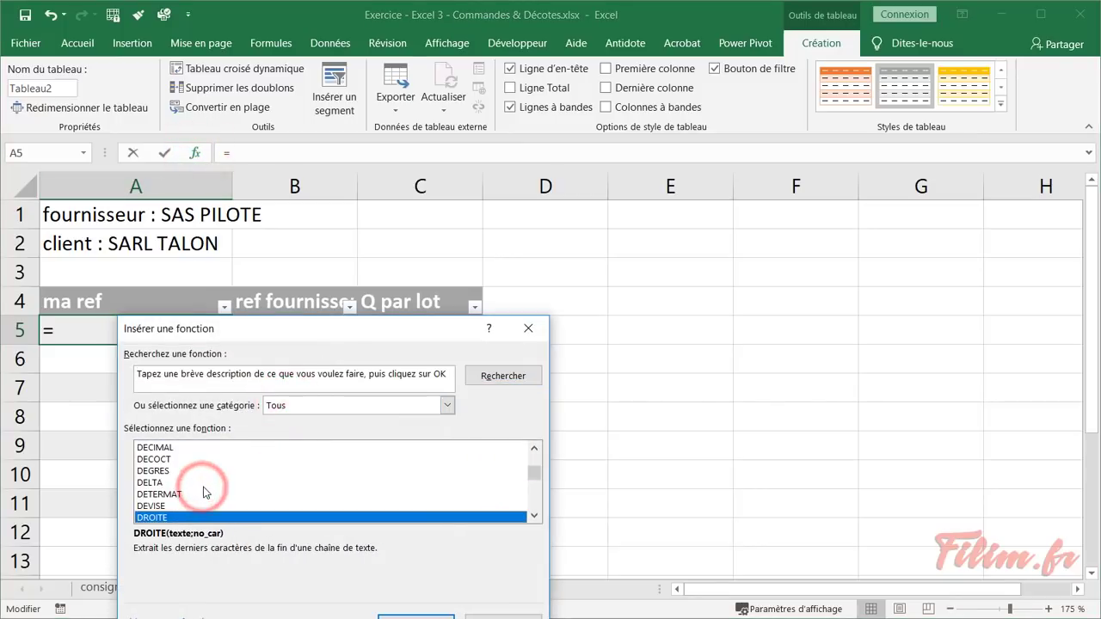
click(329, 601)
click(403, 617)
drag(254, 384, 214, 382)
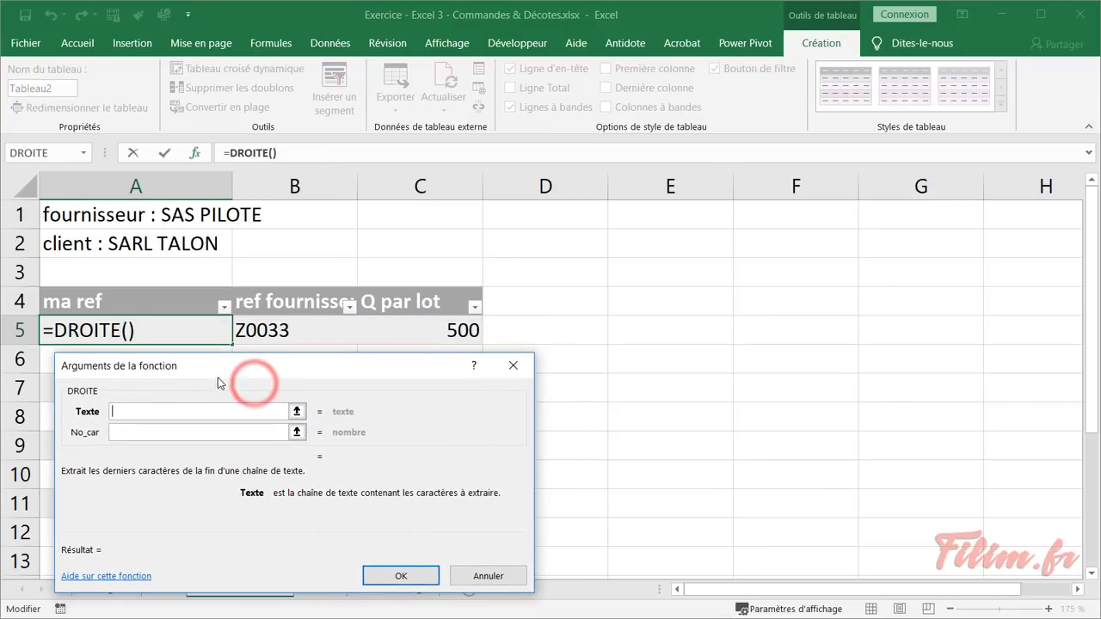
Extract the last 4 characters of ref fournisseur with DROITE to fill the ma ref column
click(279, 330)
click(165, 432)
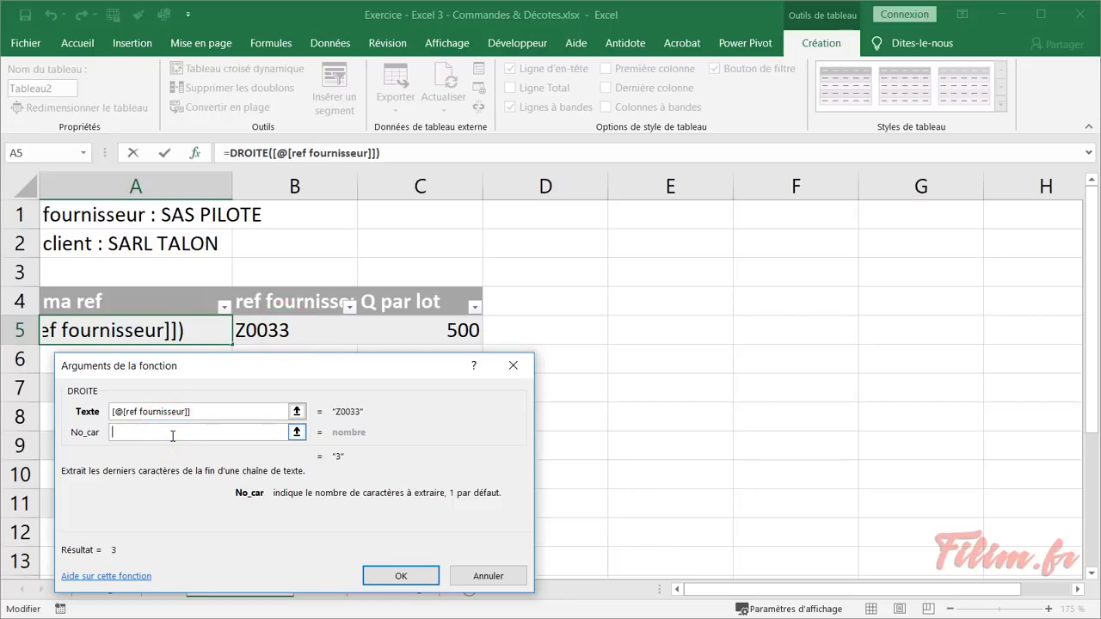
text(4)
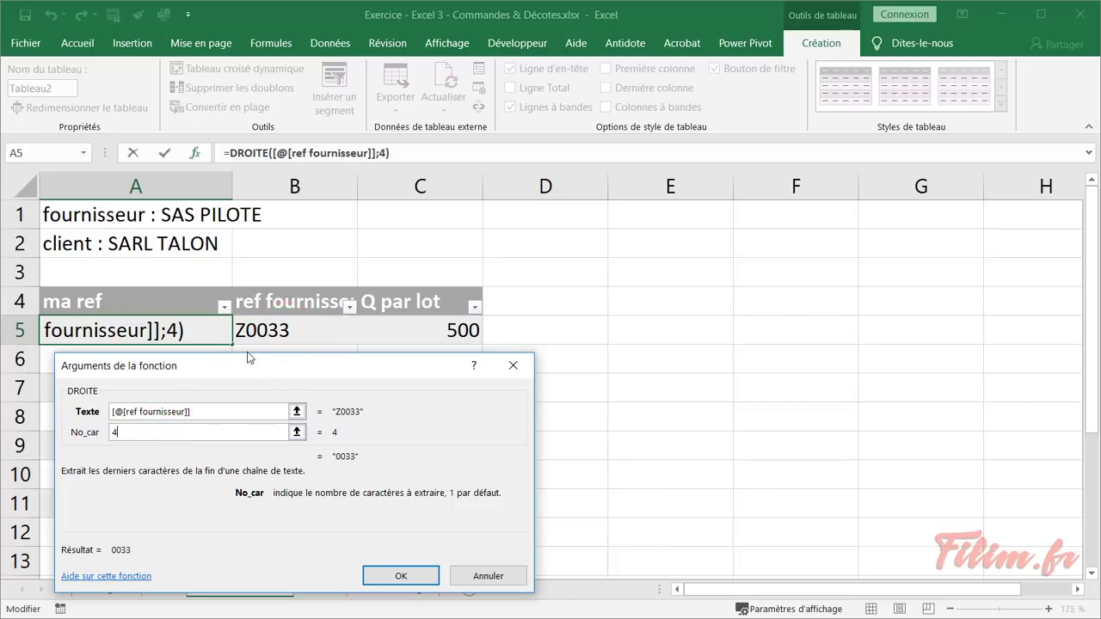
mouse_move(222, 359)
mouse_down()
mouse_move(446, 353)
mouse_move(536, 287)
mouse_up()
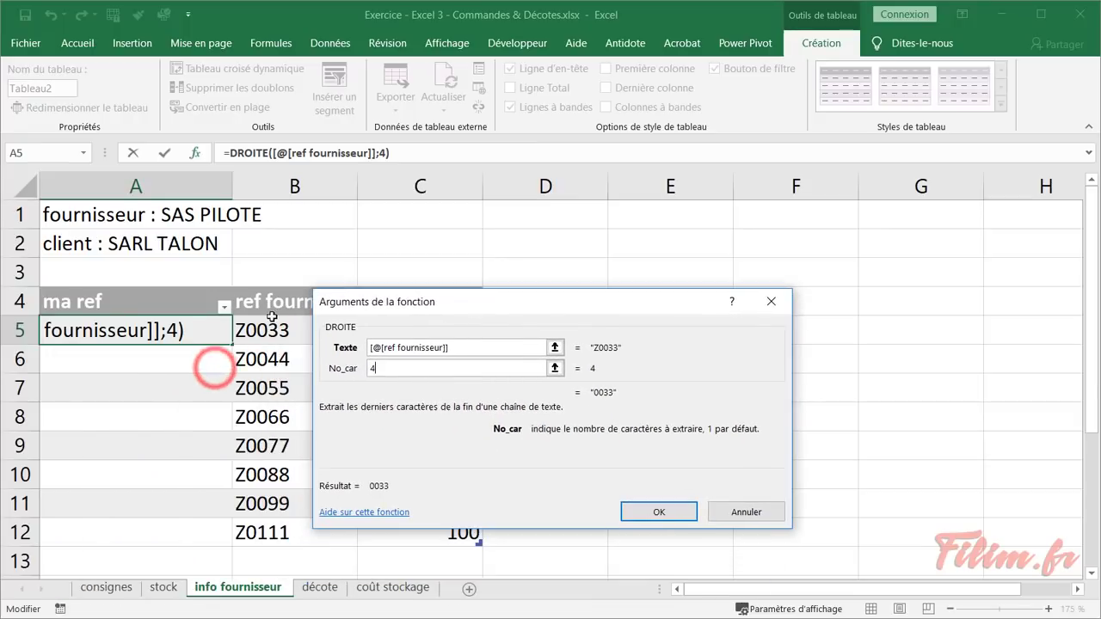
click(640, 513)
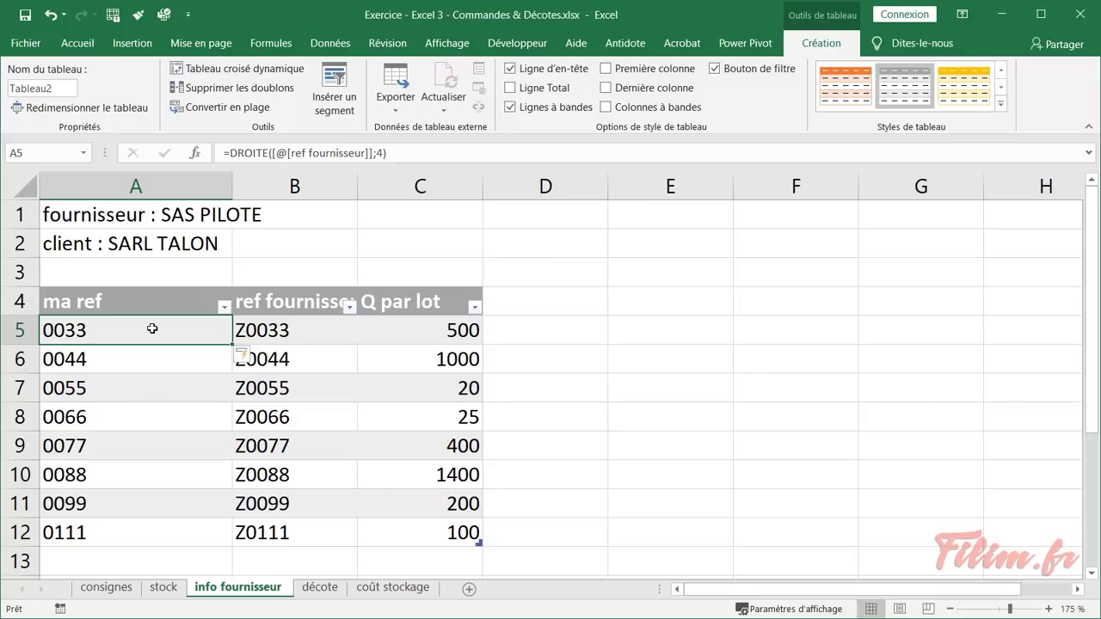
Inspect the data type of the DROITE result and compare the ma ref values with the ref column on the stock sheet
click(196, 153)
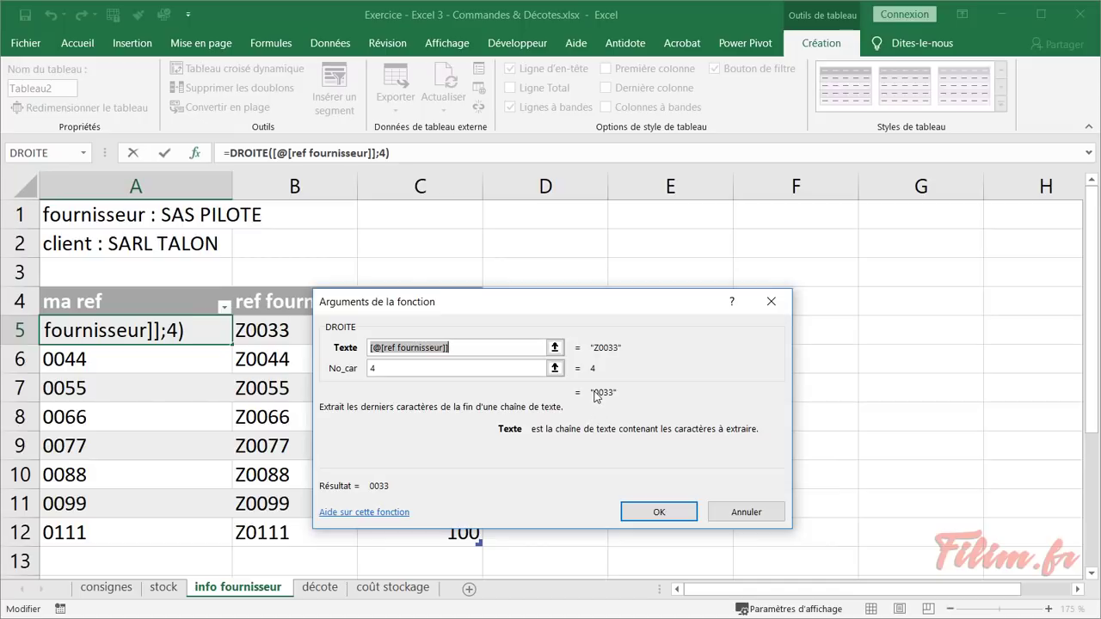
click(616, 393)
click(765, 519)
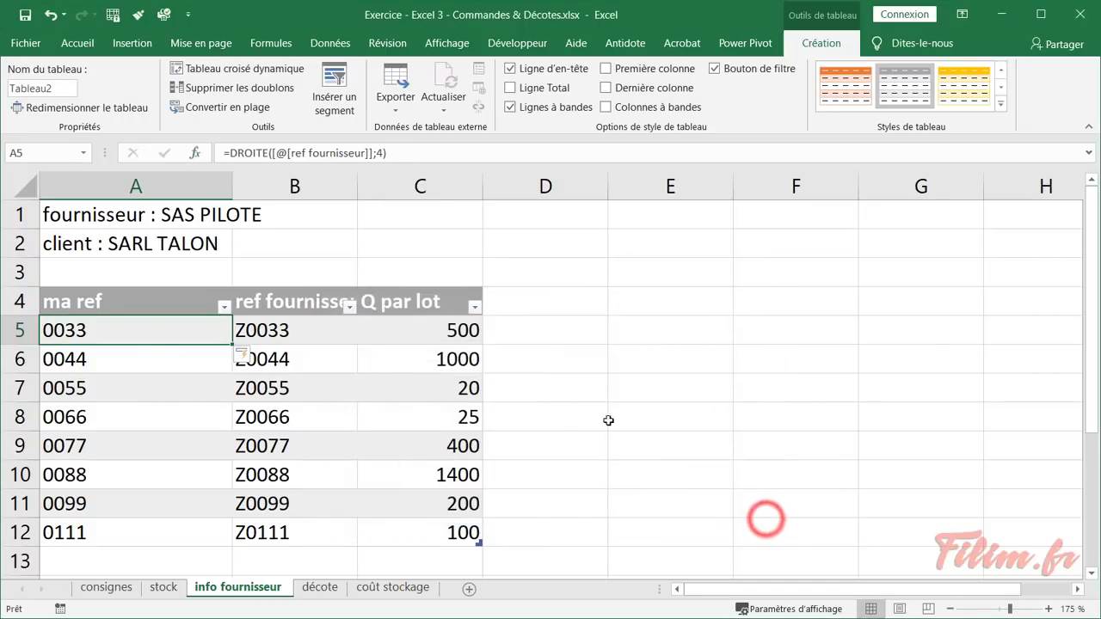
click(164, 587)
click(115, 250)
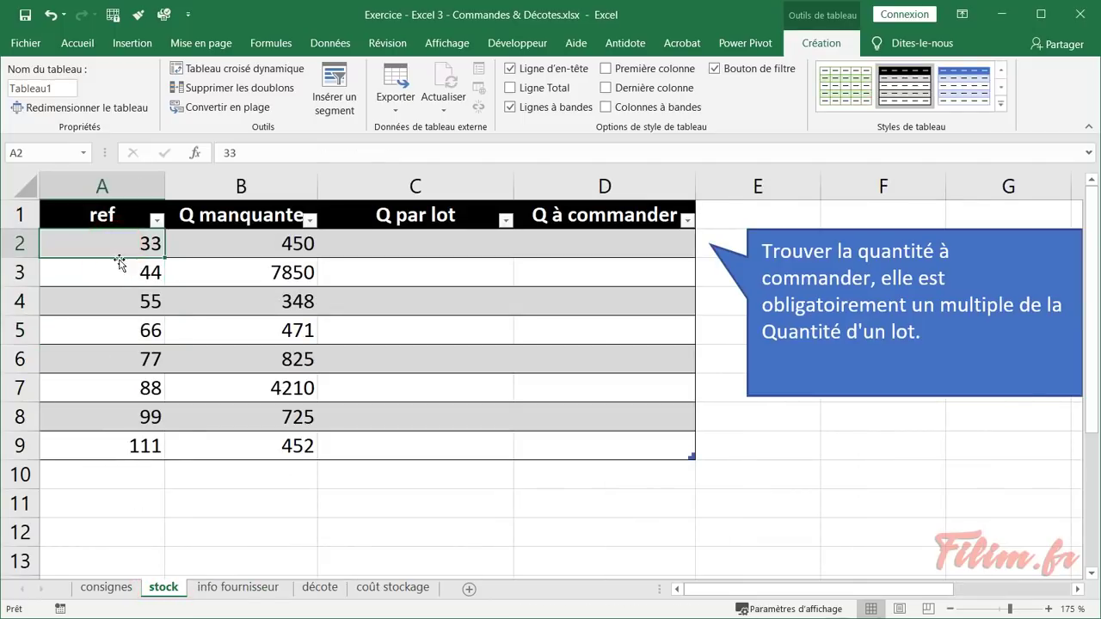
click(206, 588)
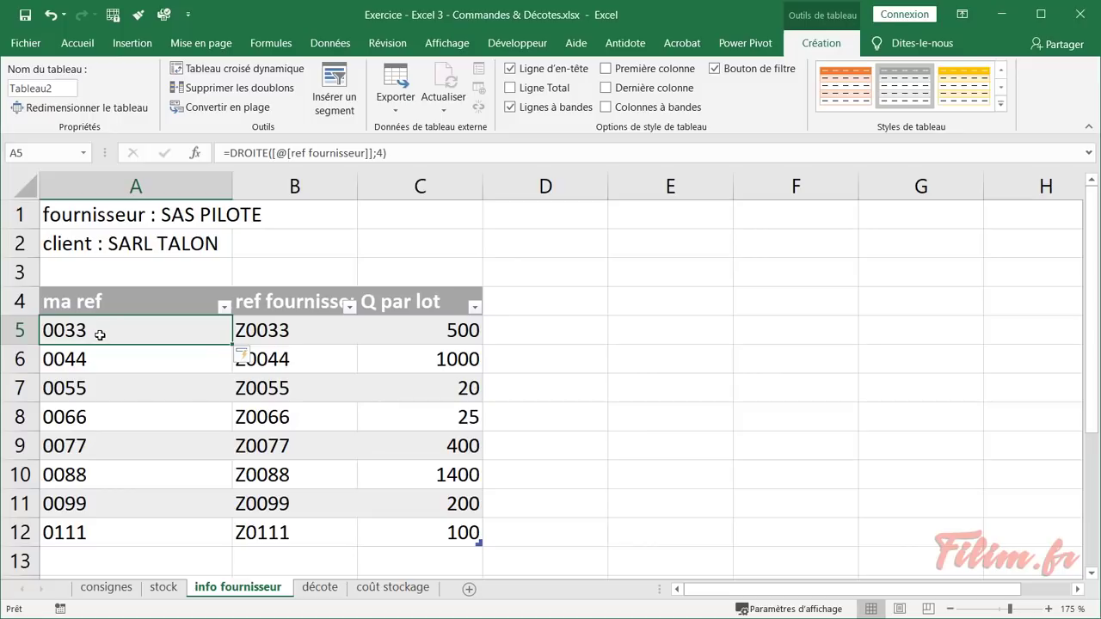
Convert the ma ref values to numbers by multiplying the DROITE formula in A5 by 1
double_click(152, 335)
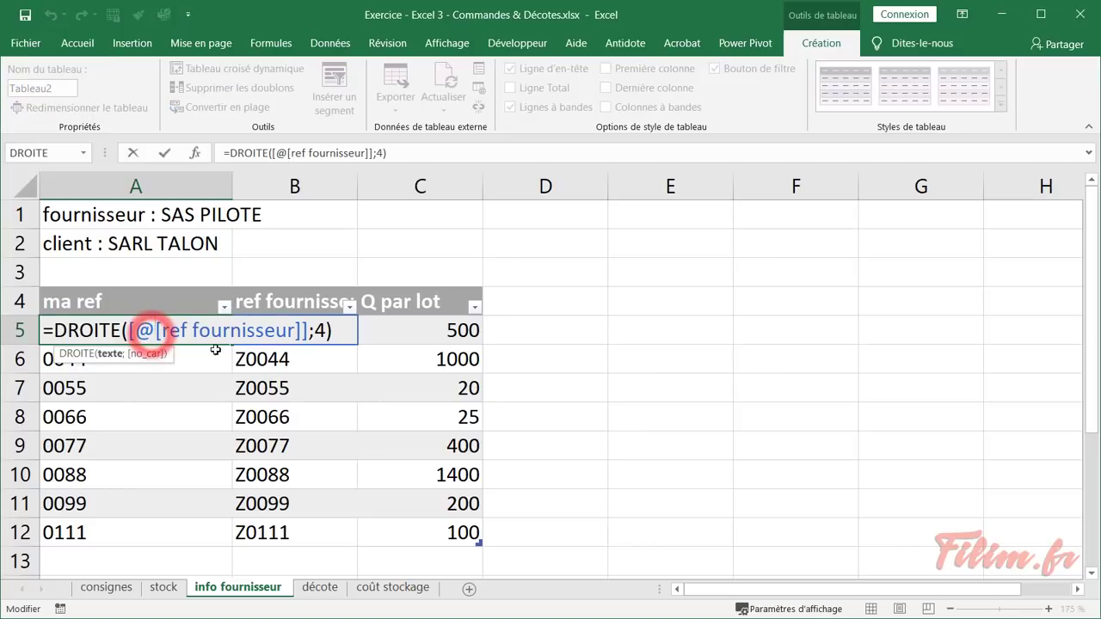
click(347, 334)
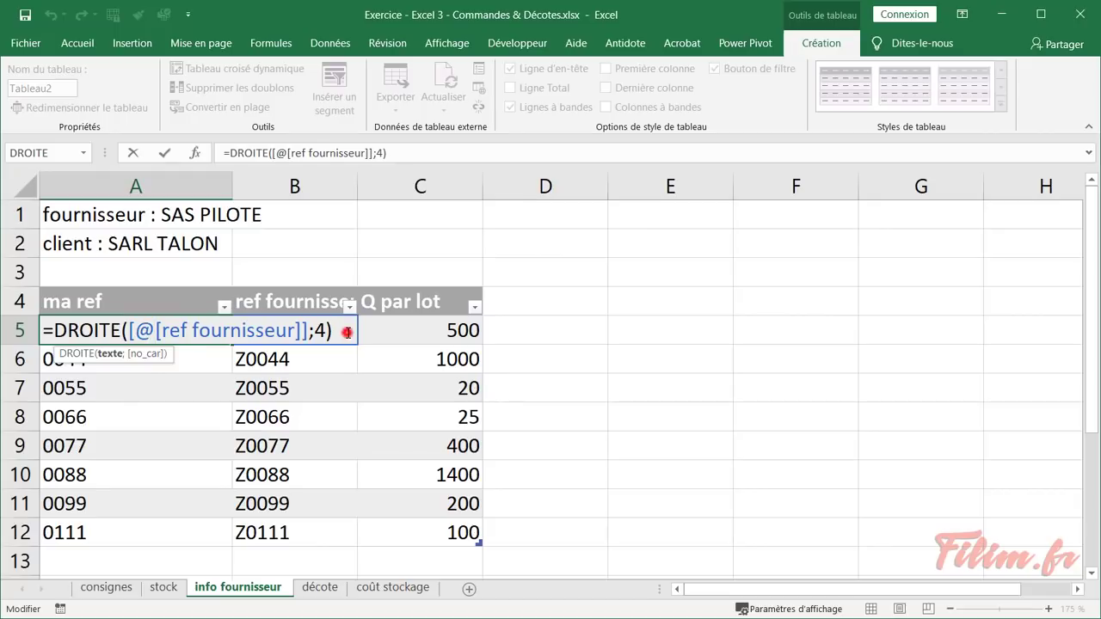
text(*)
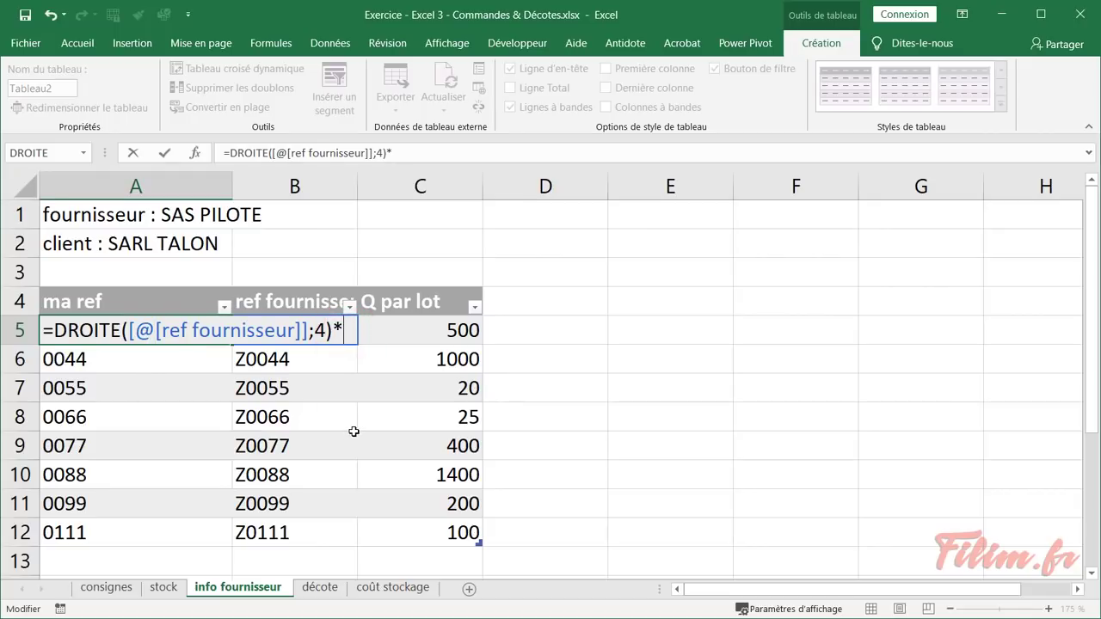
text(1)
key(Return)
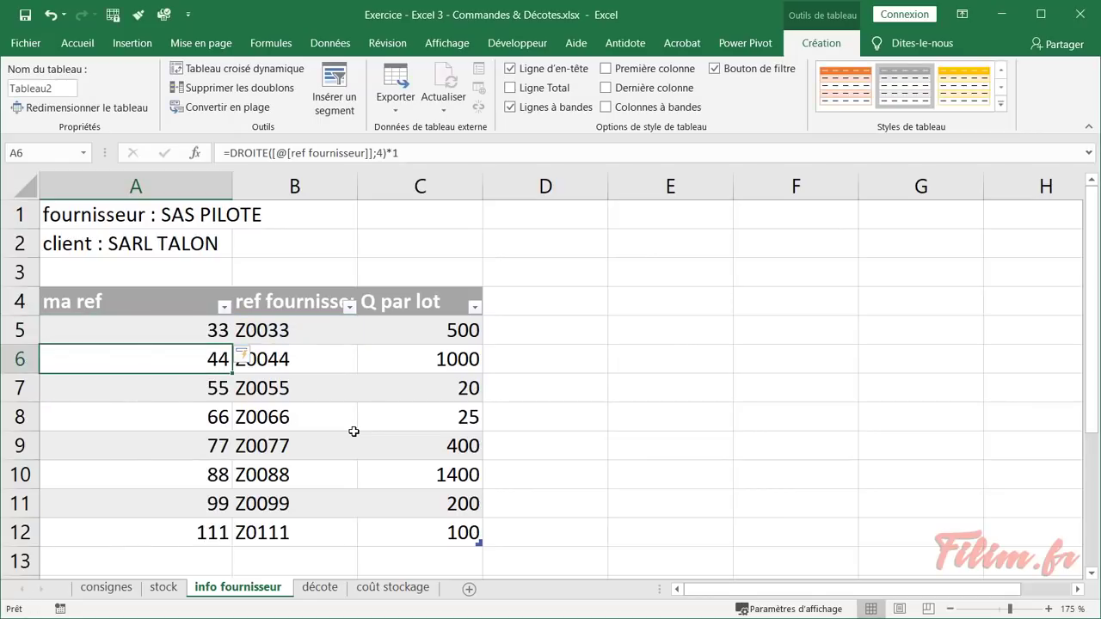
Review the multiplied DROITE formula in A5 and the ma ref values against the supplier table's Q par lot column
click(168, 330)
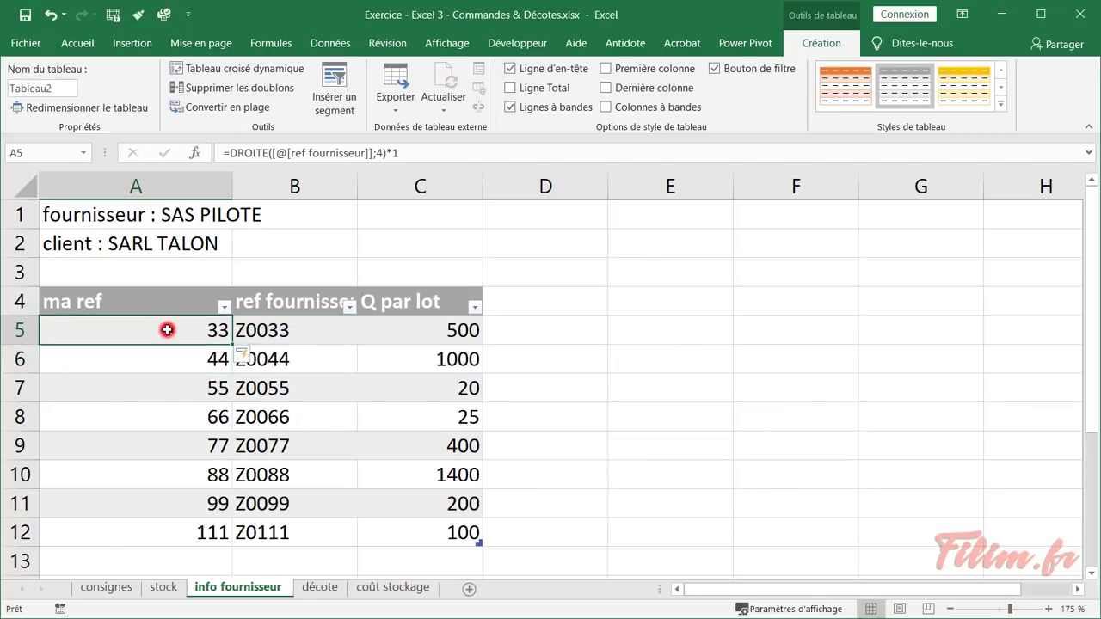
click(423, 153)
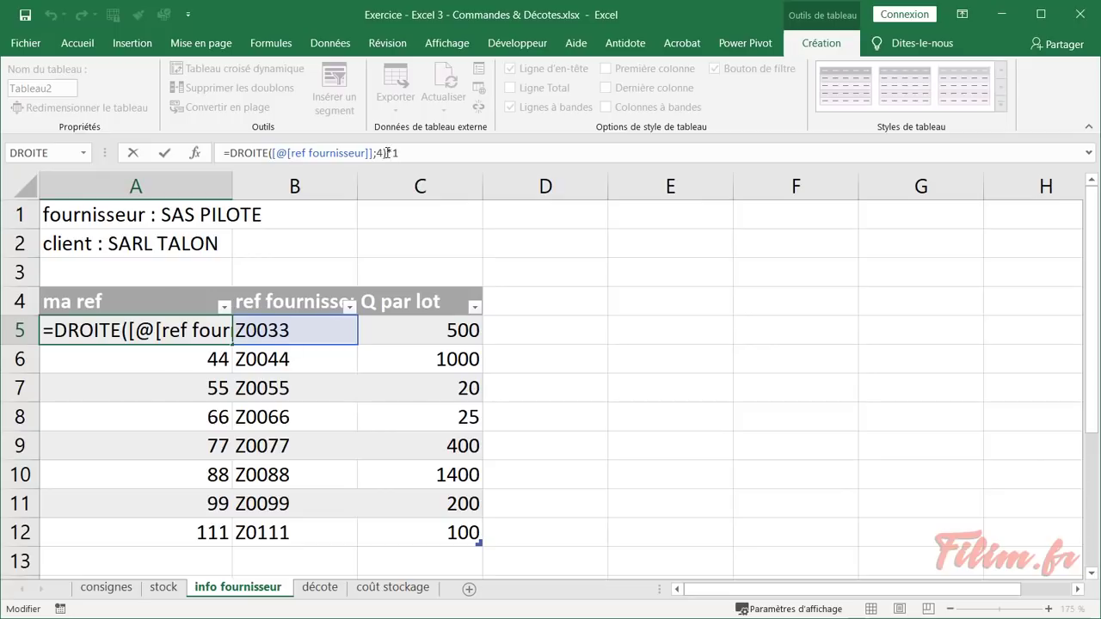
click(385, 153)
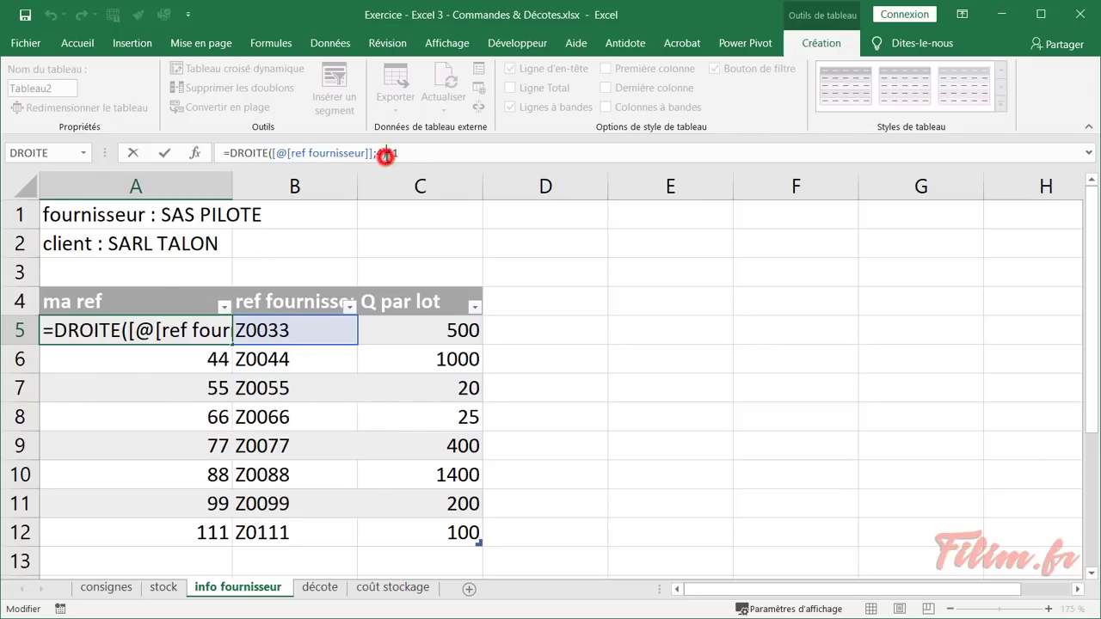
click(155, 332)
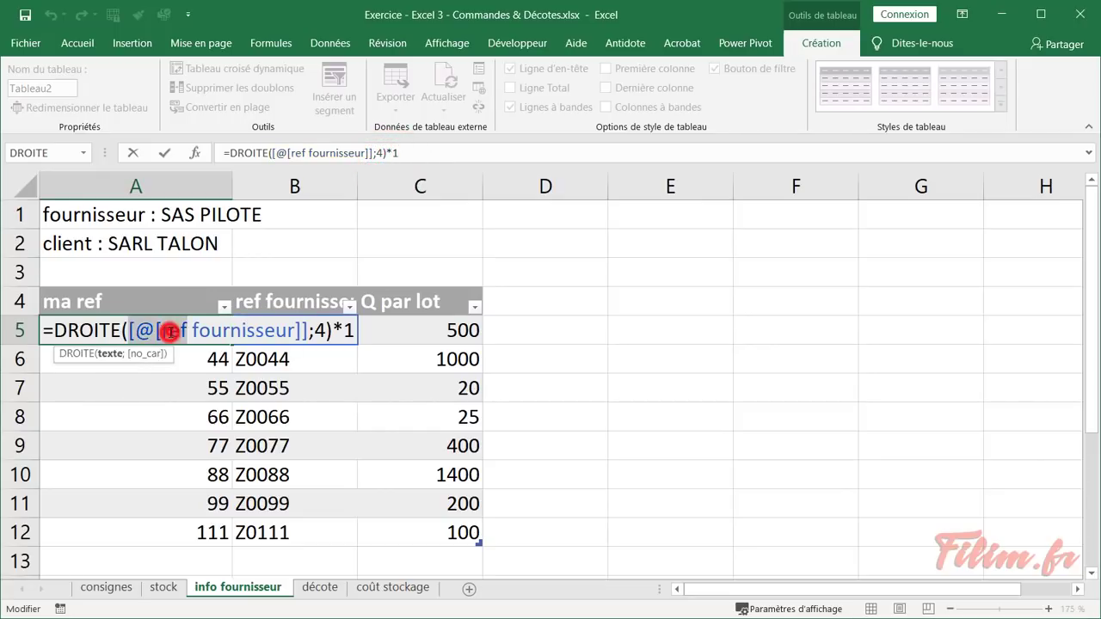
click(335, 331)
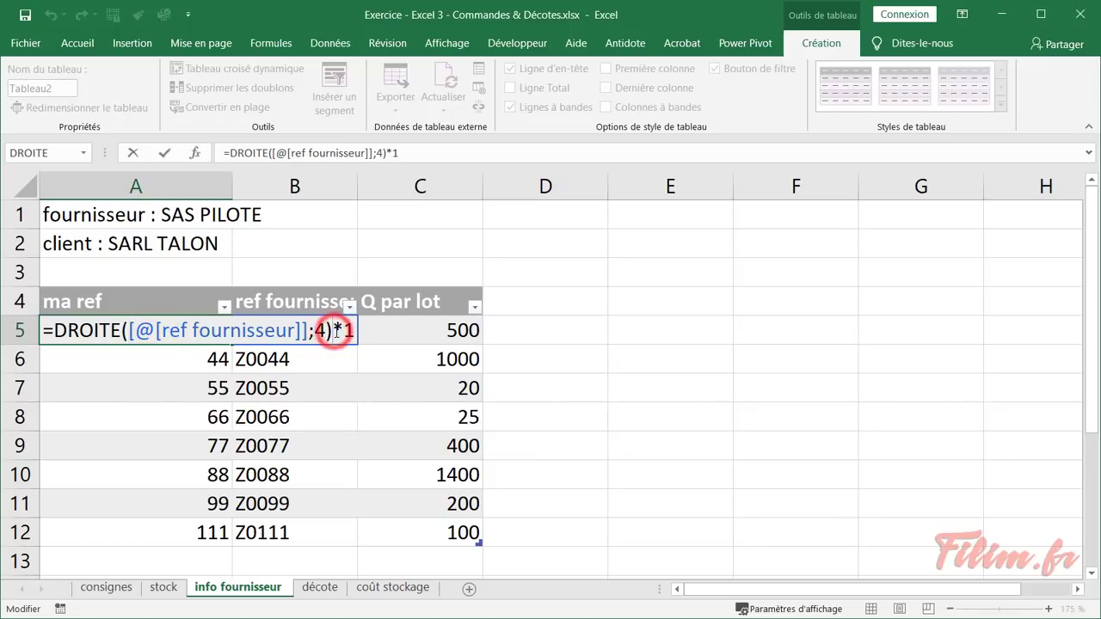
key(ctrl+Return)
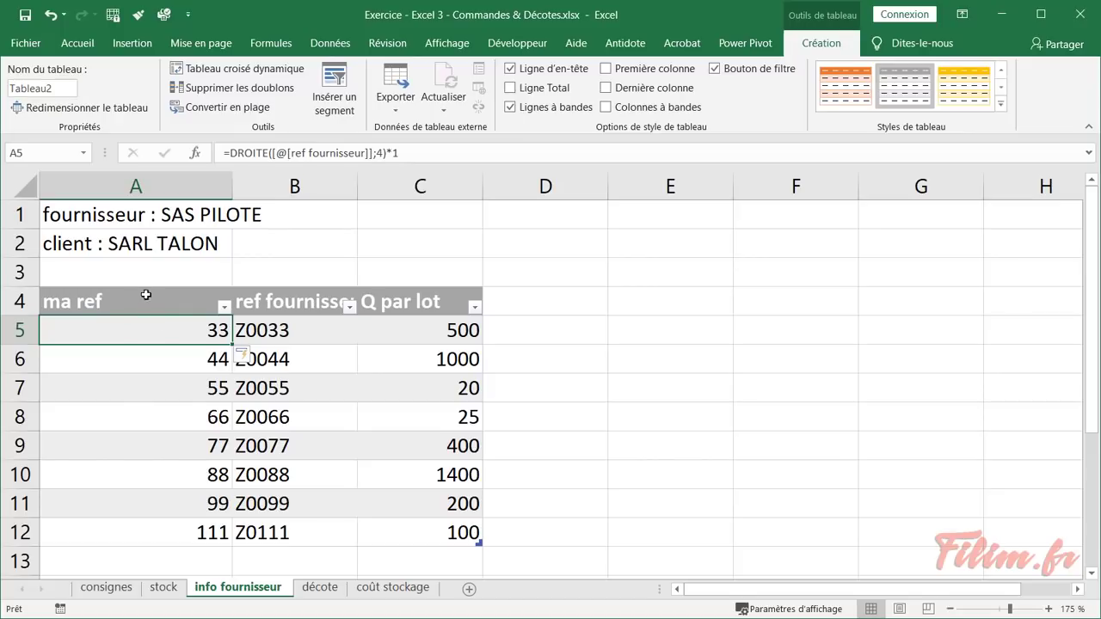
click(153, 332)
drag(154, 331, 216, 528)
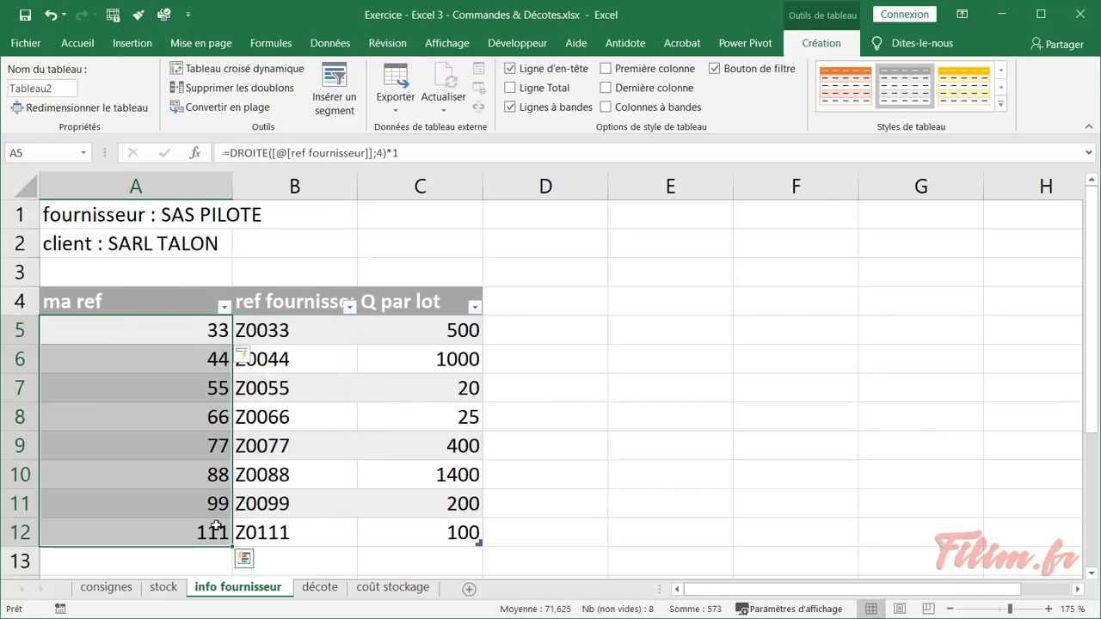
drag(404, 331, 400, 393)
Insert the RECHERCHEV function into the first Q par lot cell, C2, on the stock sheet
click(165, 592)
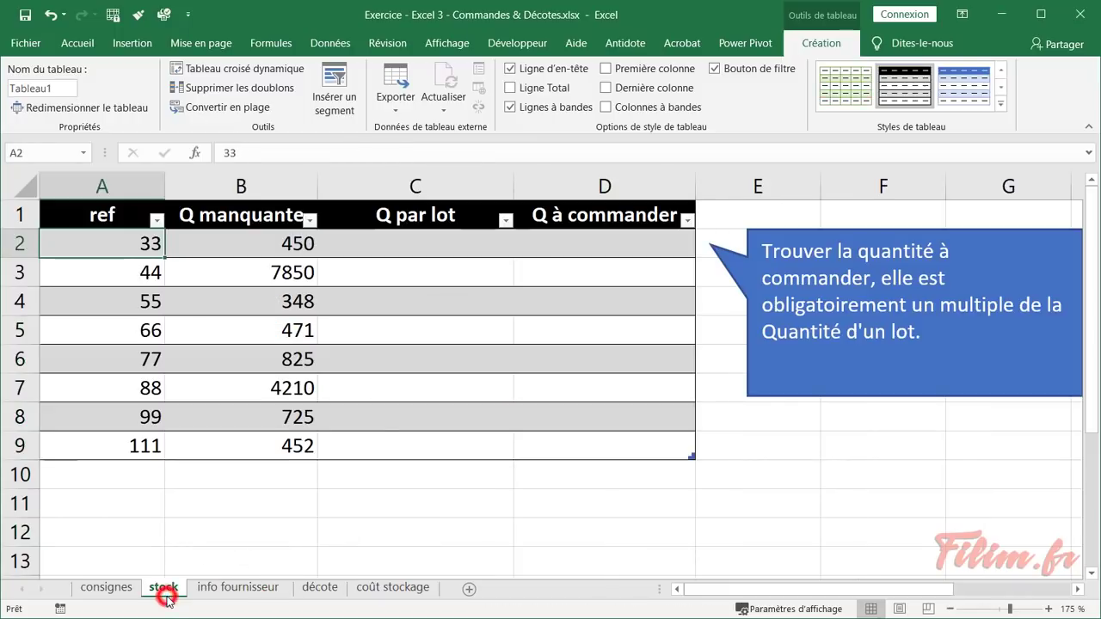
click(407, 247)
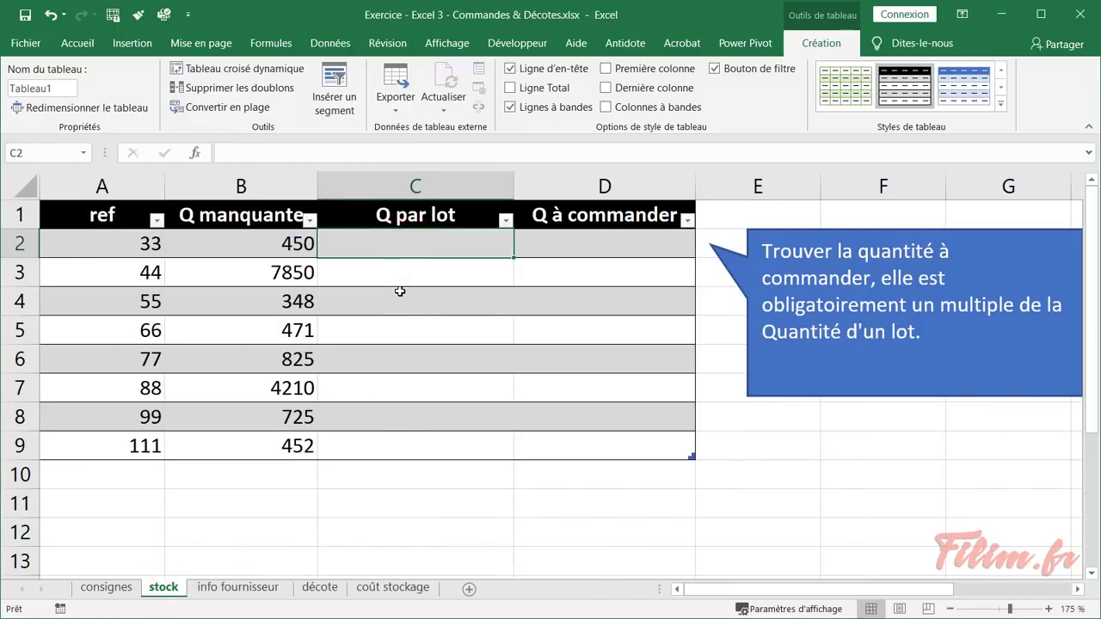
click(196, 152)
click(437, 412)
text(rech)
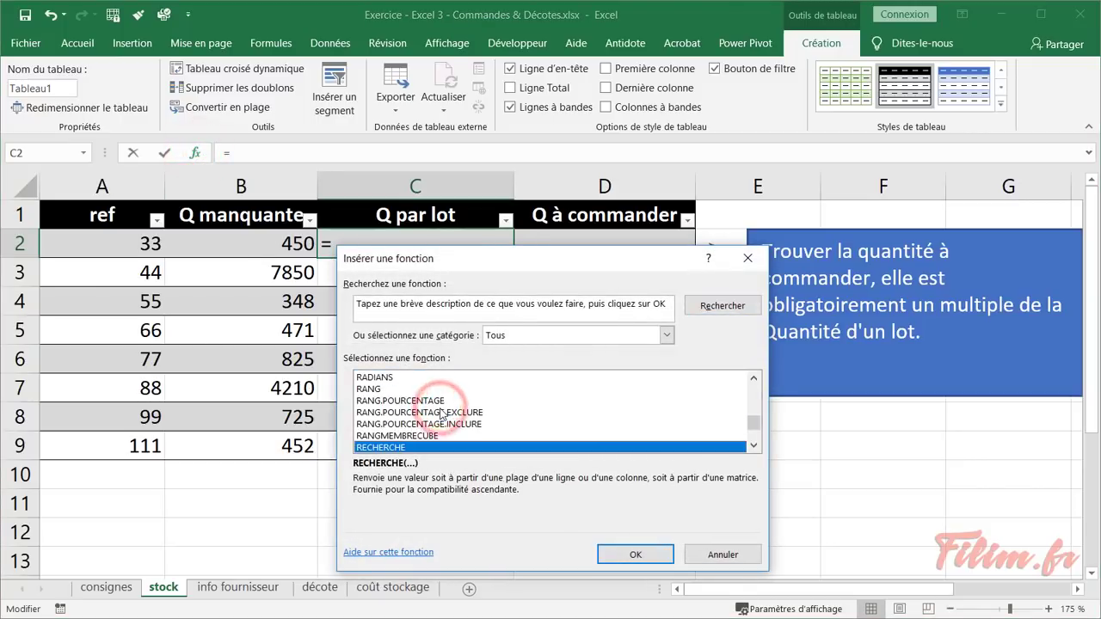
scroll(441, 416, down, 1)
double_click(440, 401)
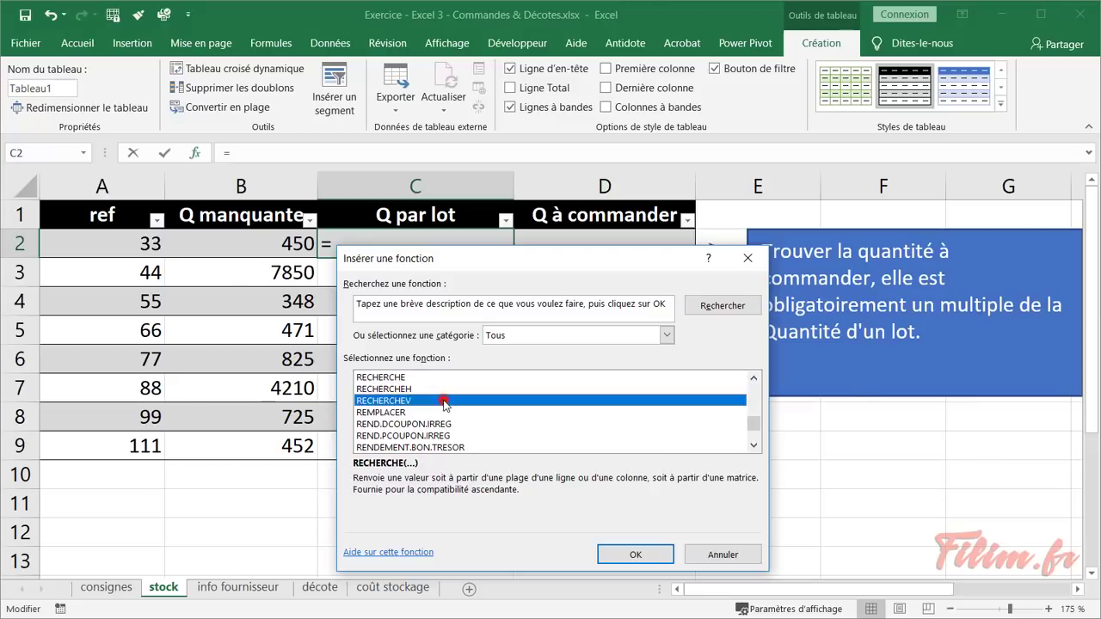
click(399, 276)
drag(399, 276, 336, 279)
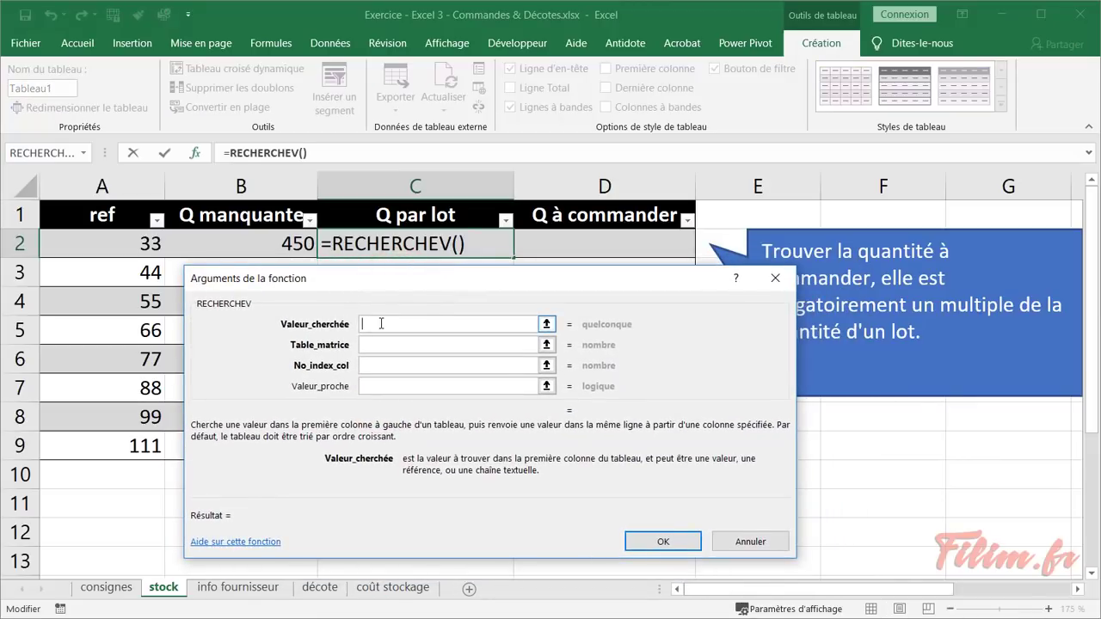
Set RECHERCHEV's lookup value to the row's ref and its table array to the whole supplier table, Tableau2
click(109, 246)
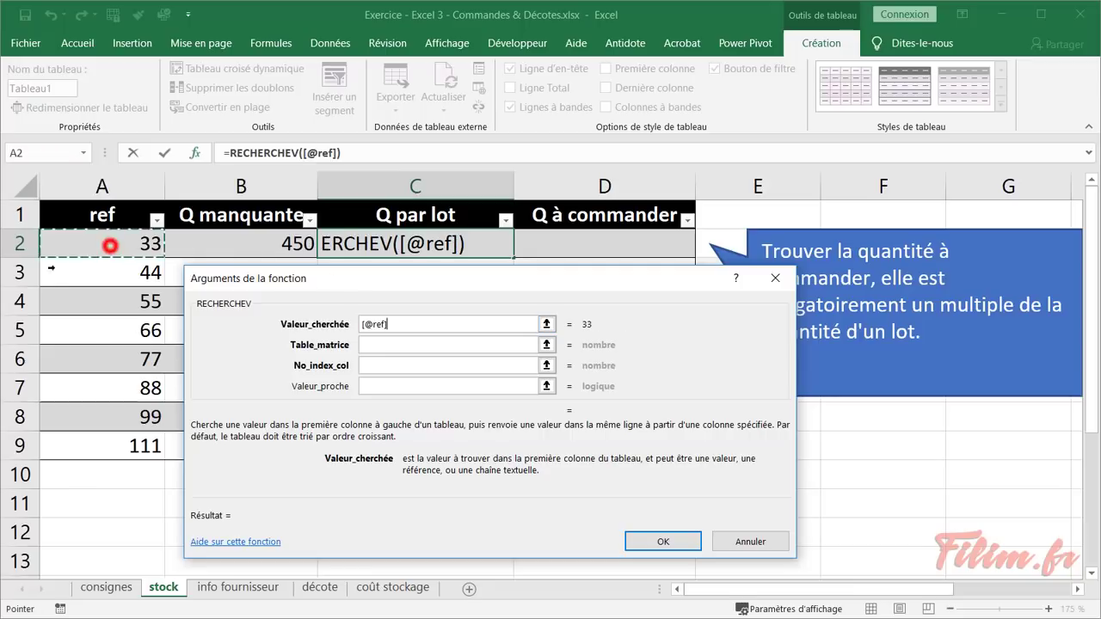
click(390, 344)
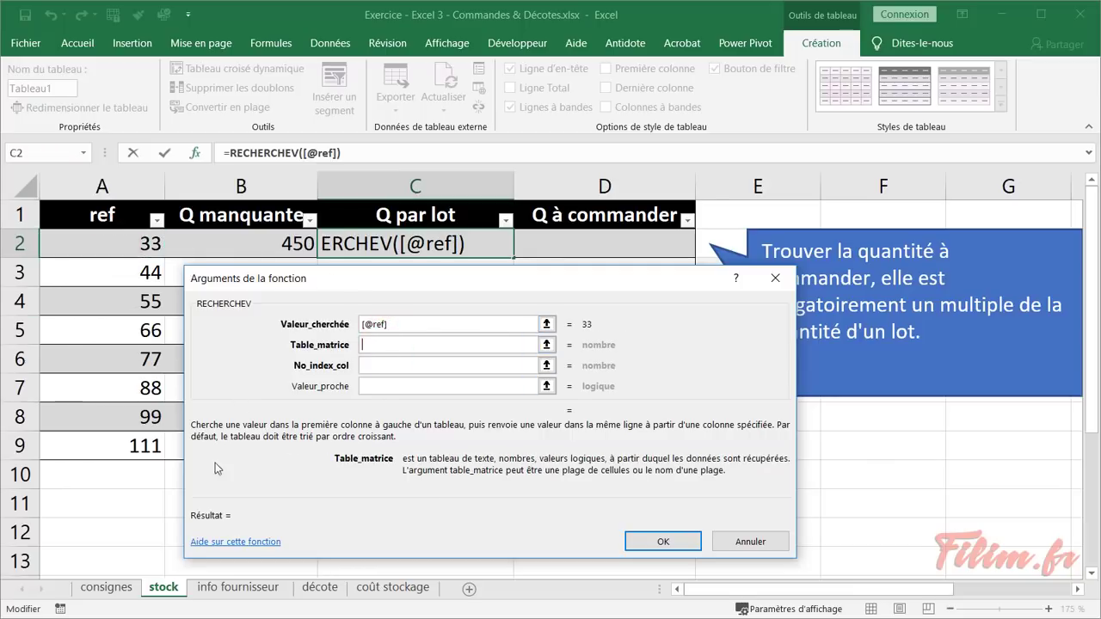
click(245, 588)
drag(239, 283, 469, 233)
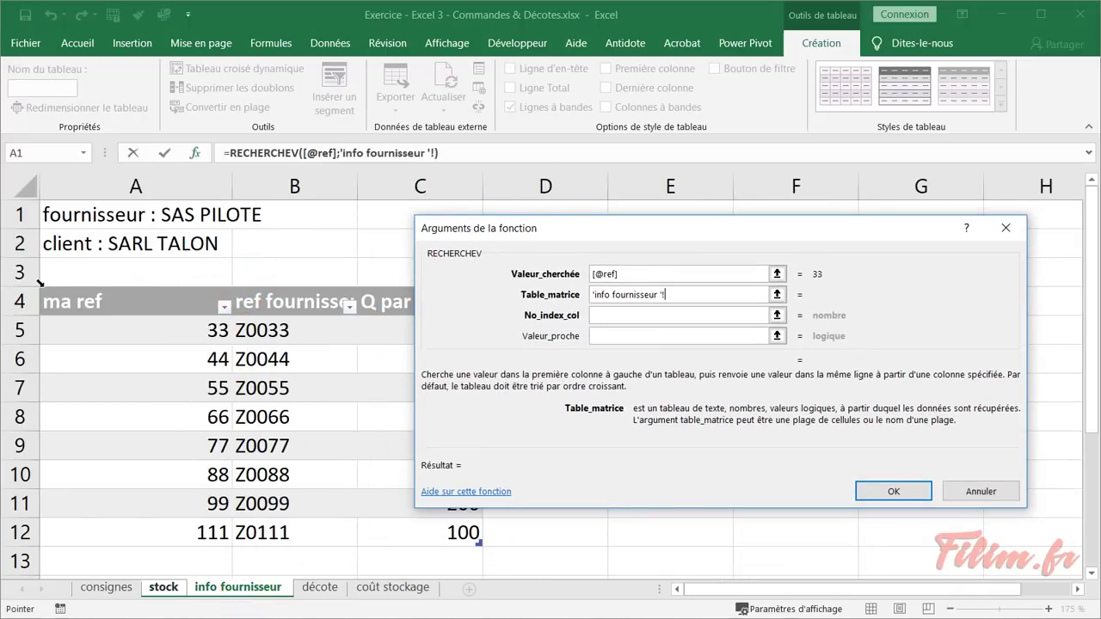
click(40, 288)
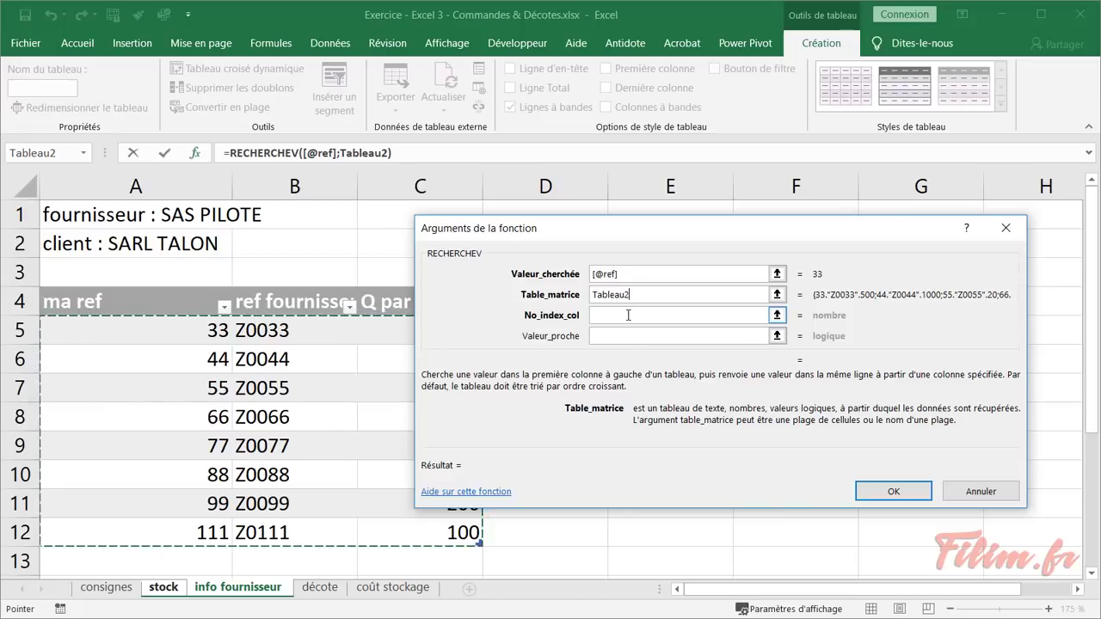
Set RECHERCHEV's column index to 3 and its match type to 0, filling the Q par lot column
click(604, 316)
text(3)
key(Tab)
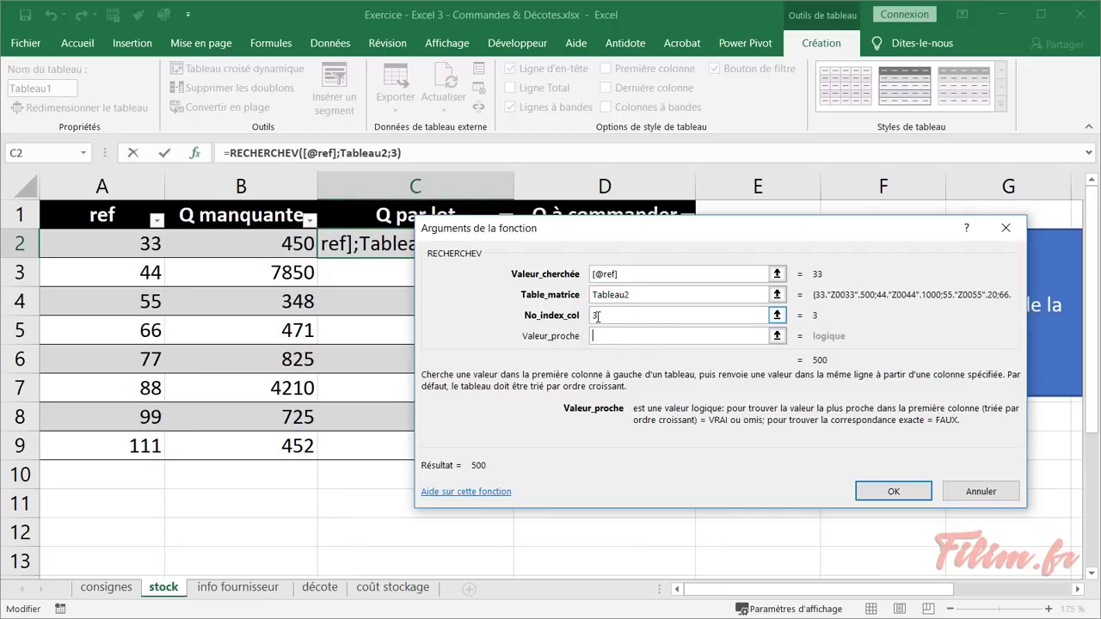
text(0)
key(Return)
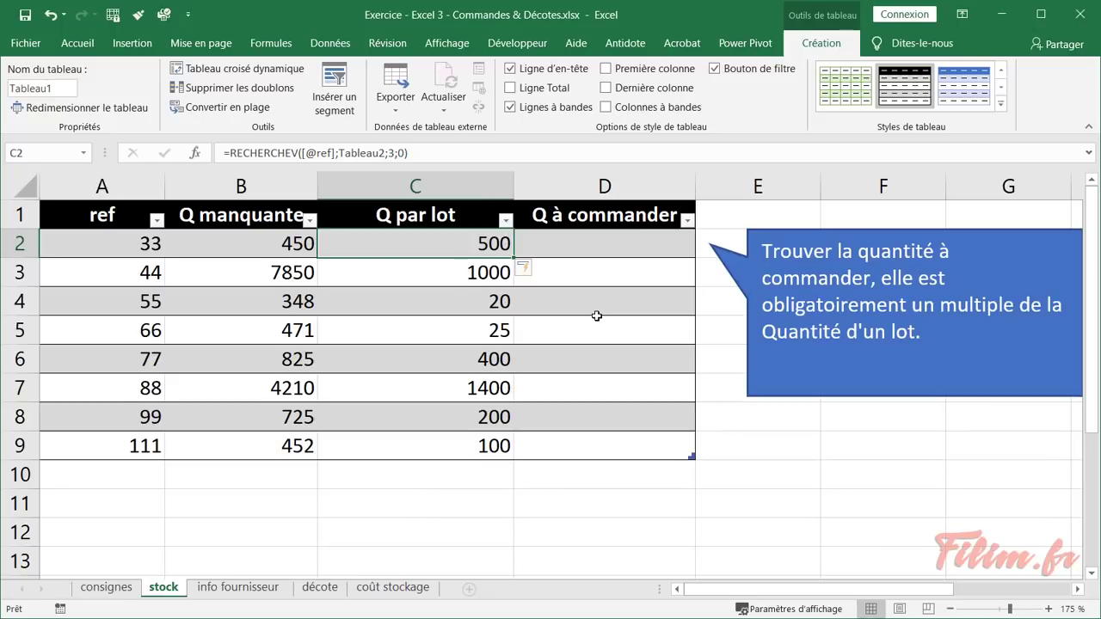
click(371, 271)
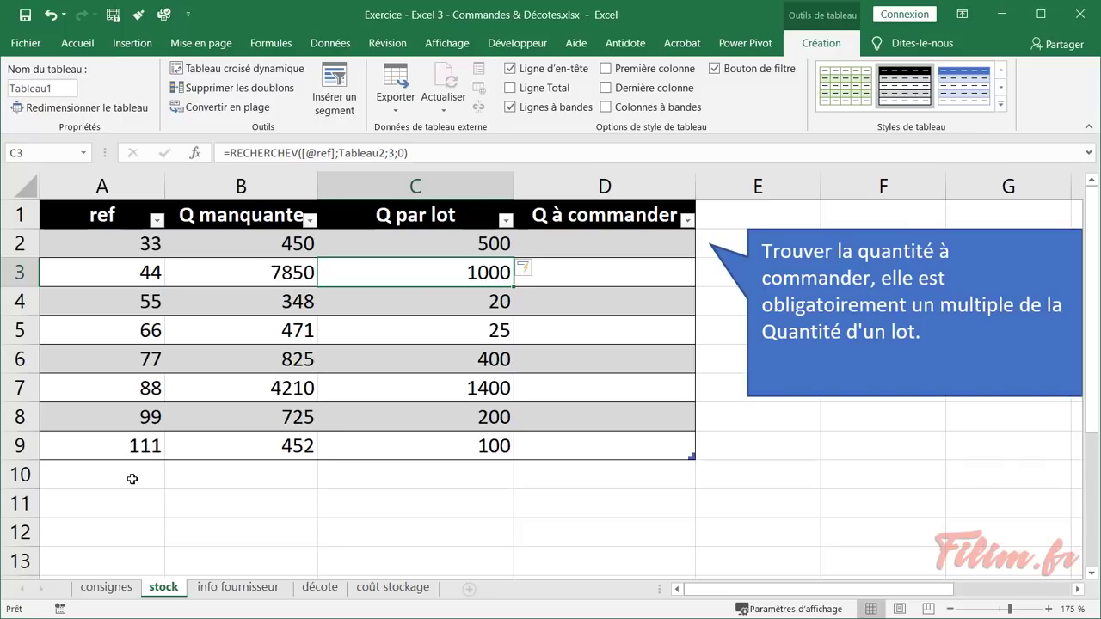
click(137, 482)
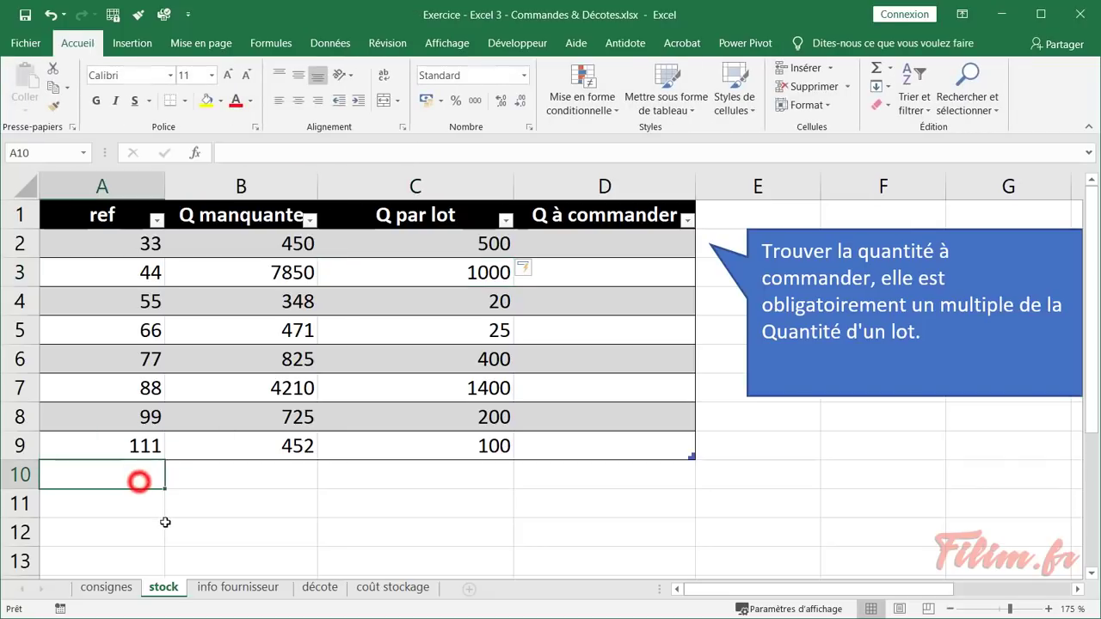
Add a new row to the stock table with ref 44 and a Q manquante of 2478
text(44)
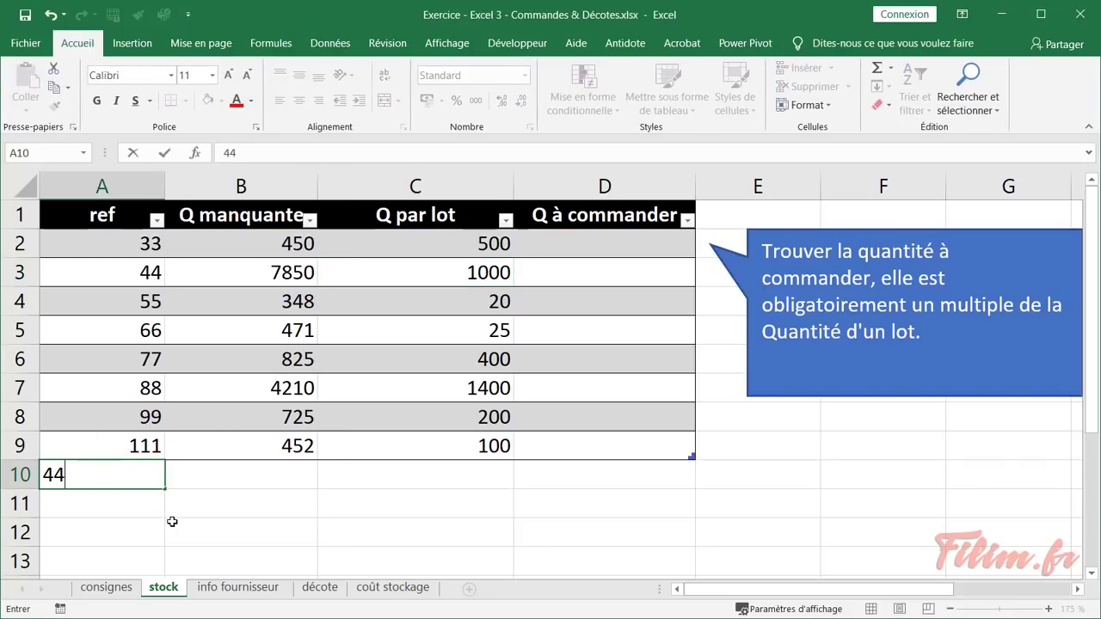
key(Tab)
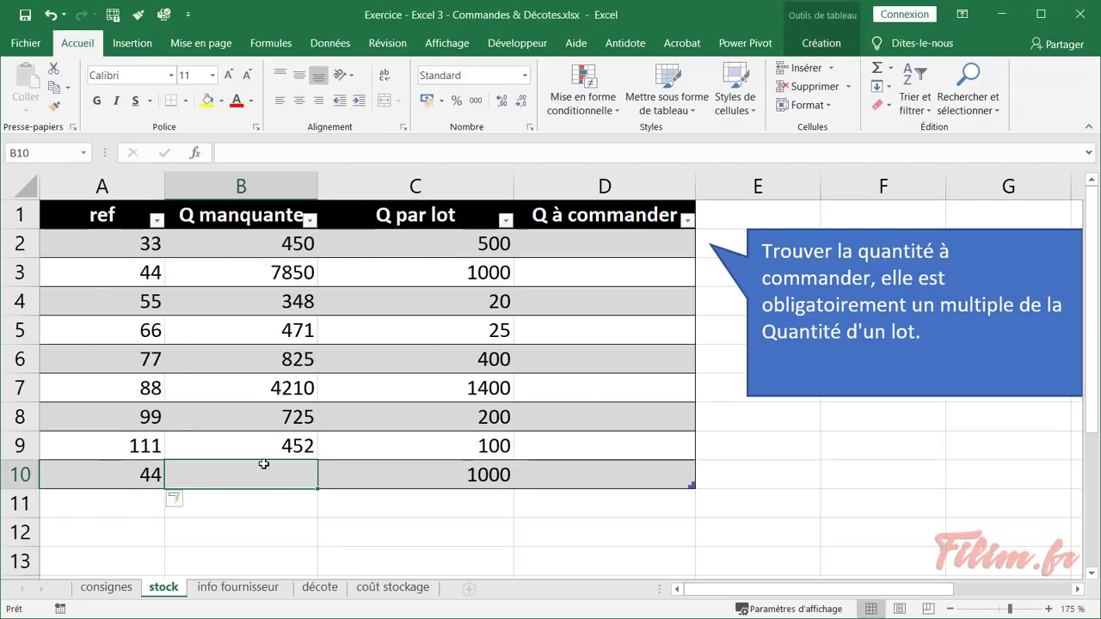
text(2478)
key(Return)
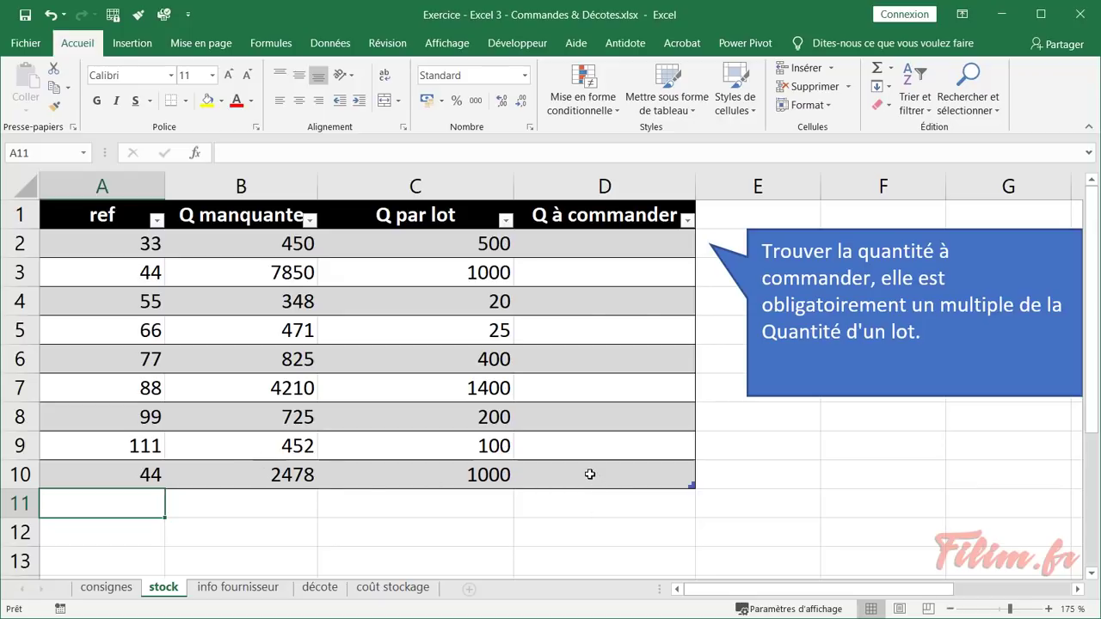
Try a formula in the Q à commander column that divides Q manquante by Q par lot
click(583, 246)
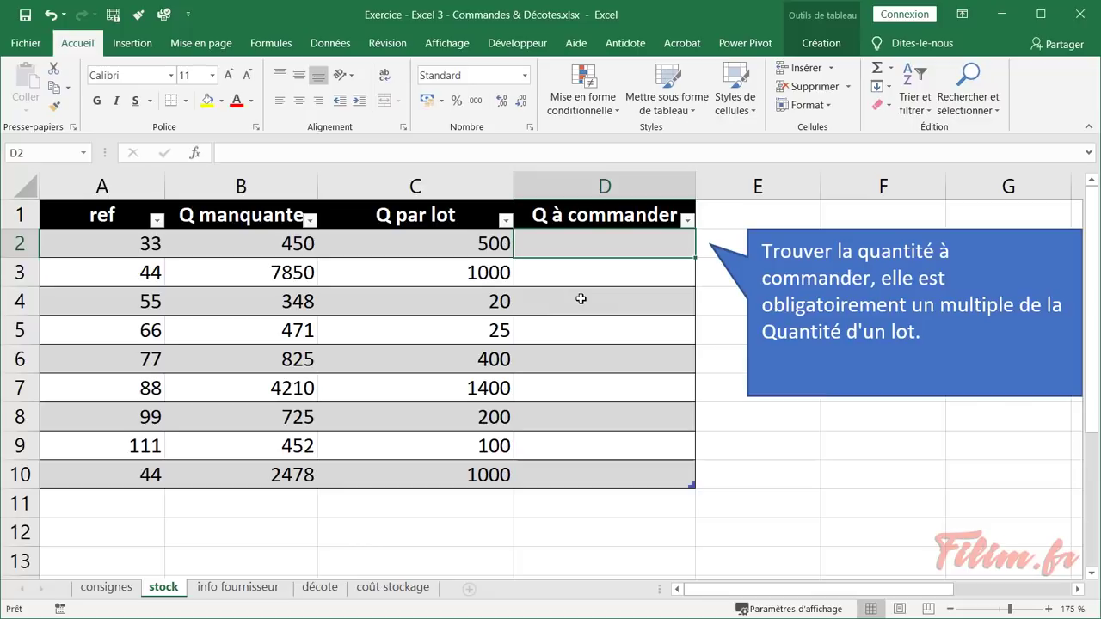
text(=)
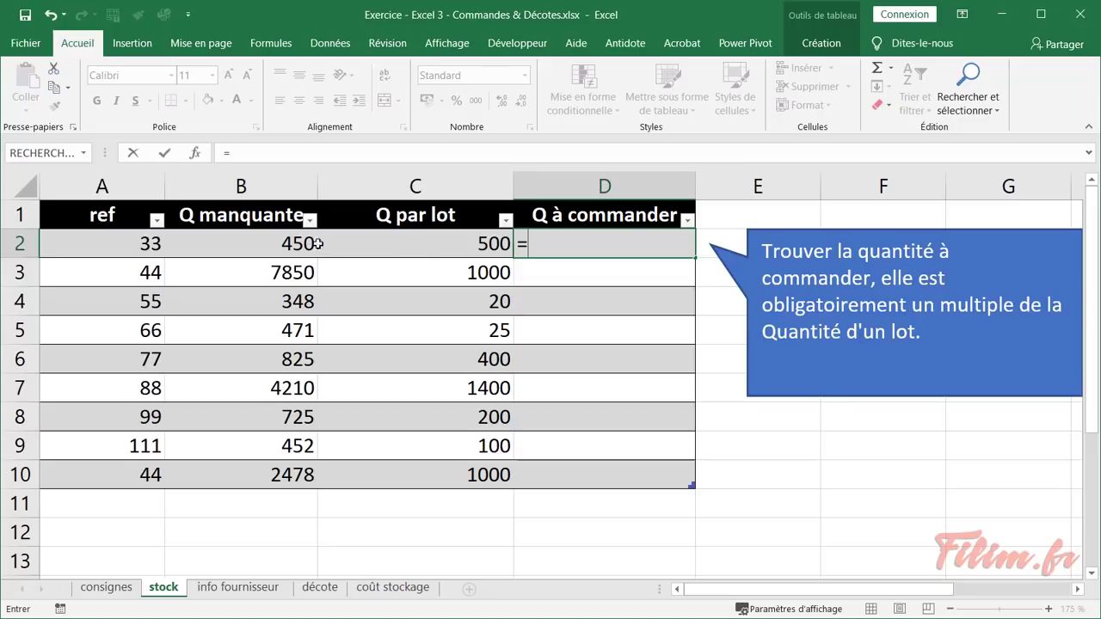
click(264, 245)
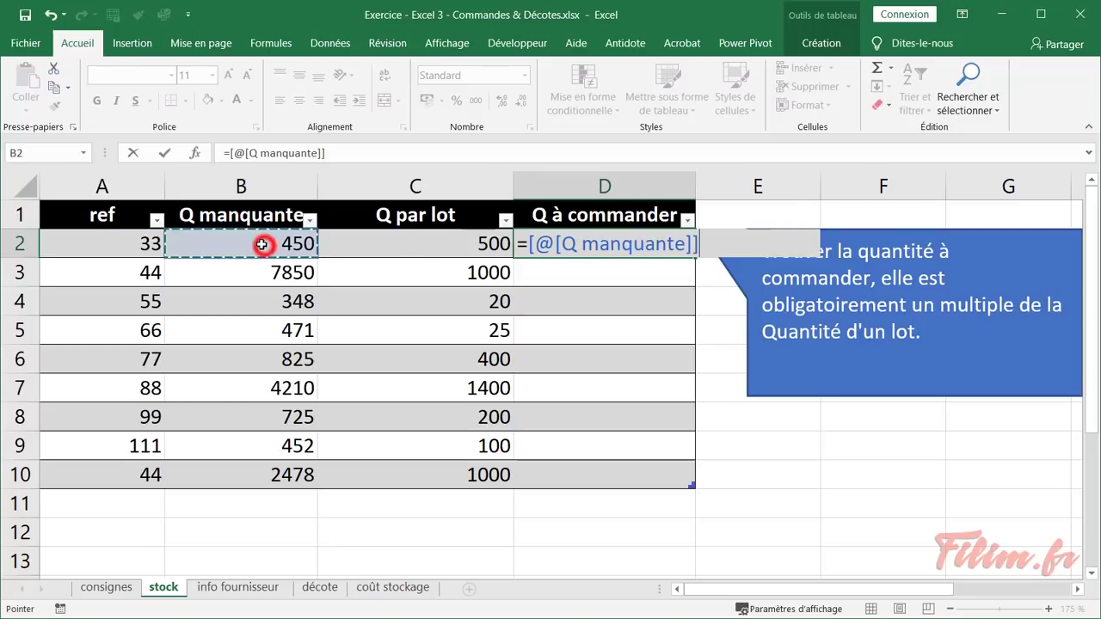
text(/)
click(388, 250)
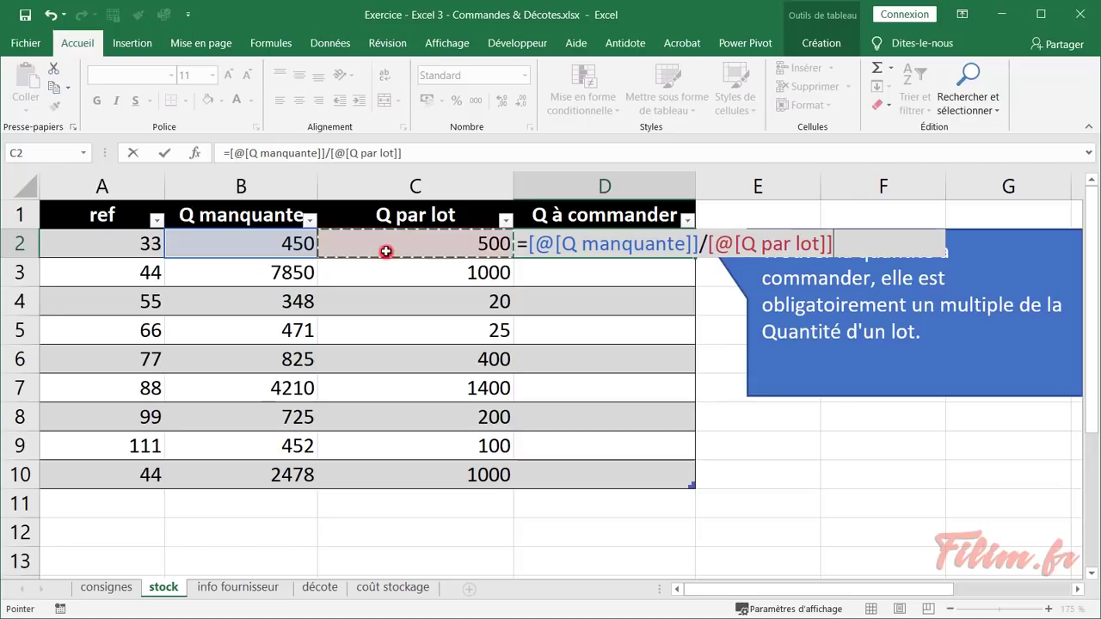
key(Return)
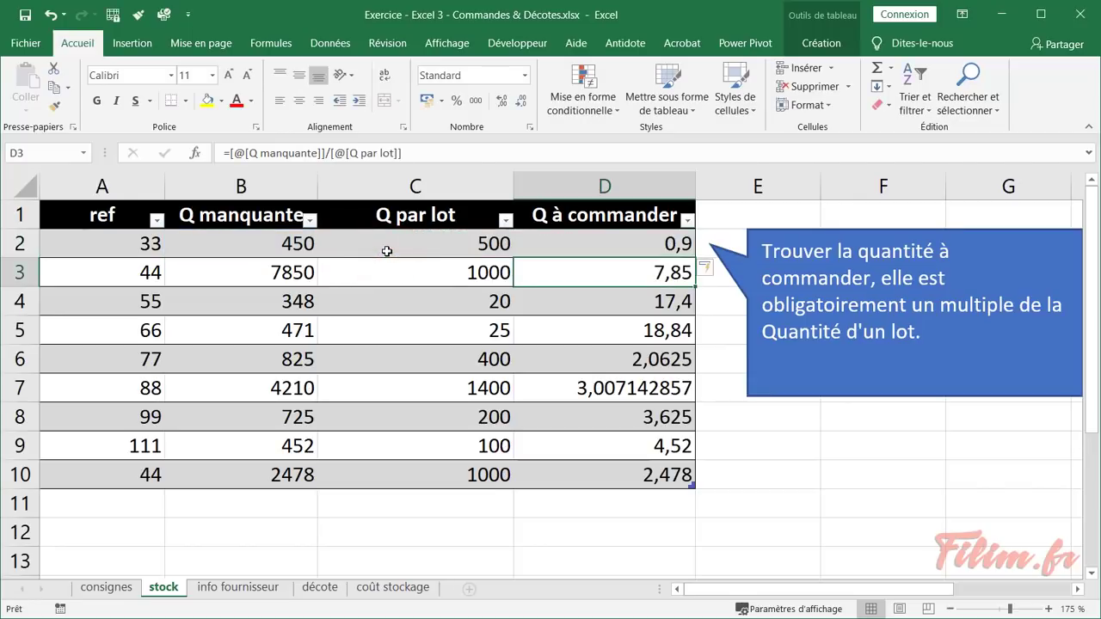
Undo the division formula in the Q à commander column, including its automatic fill
click(577, 242)
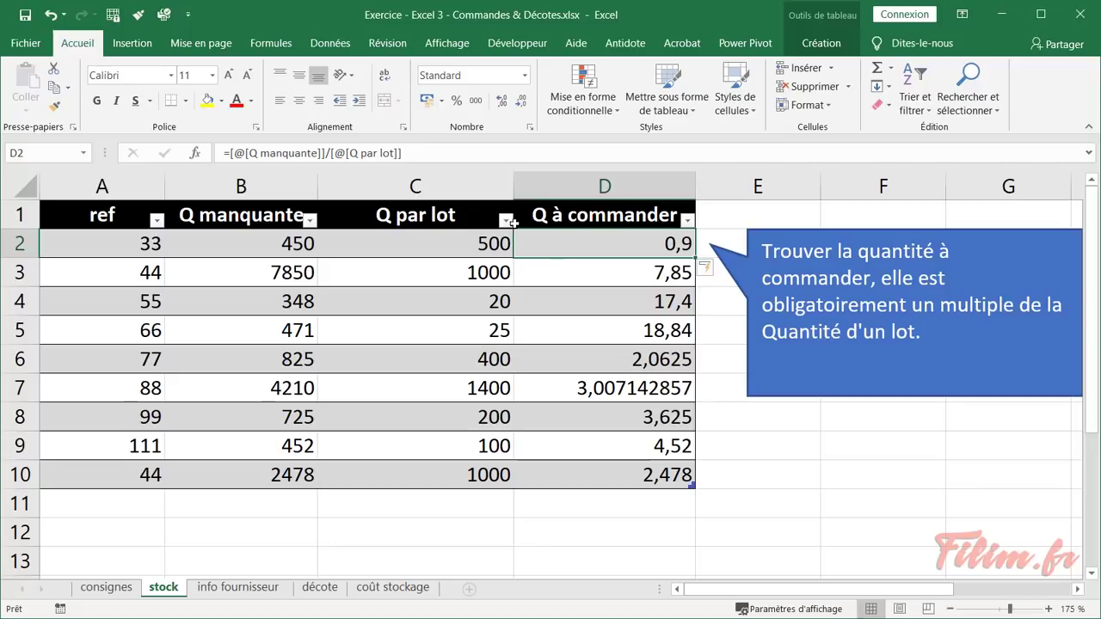
key(ctrl+z)
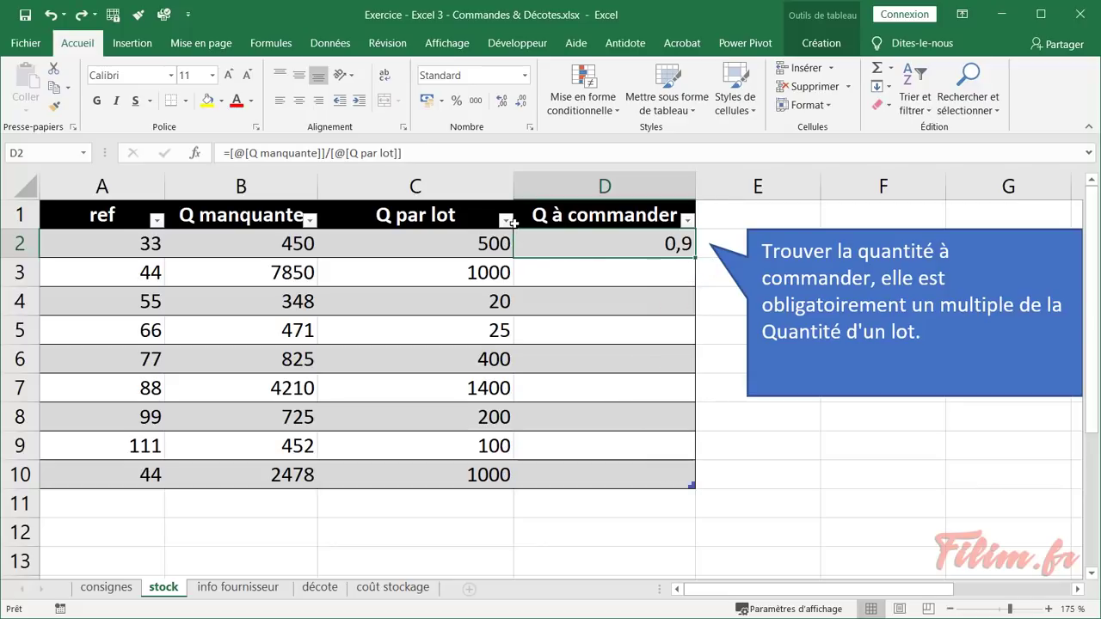
key(ctrl+z)
Insert the ARRONDI.SUP function into the first Q à commander cell, D2
click(196, 153)
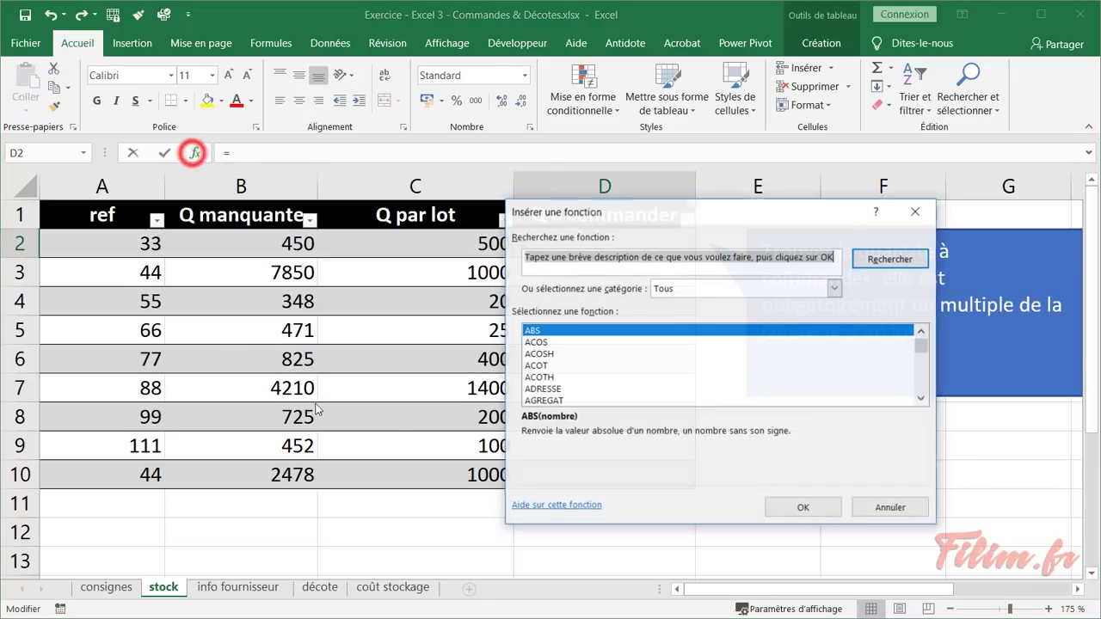
click(748, 288)
click(689, 318)
click(620, 378)
text(ar)
scroll(622, 384, down, 1)
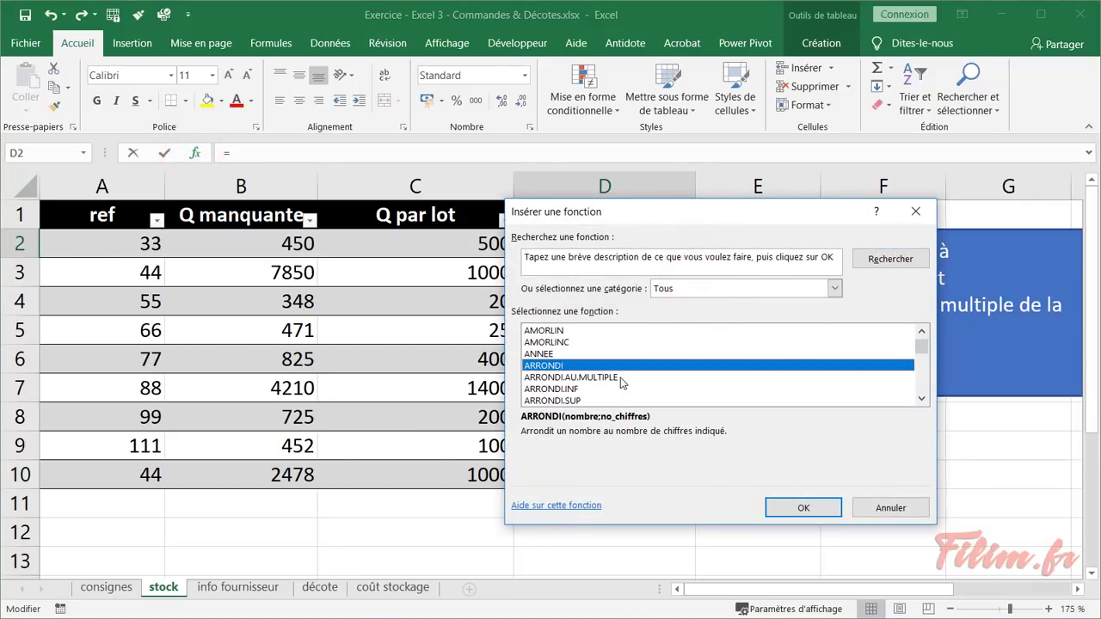
double_click(619, 400)
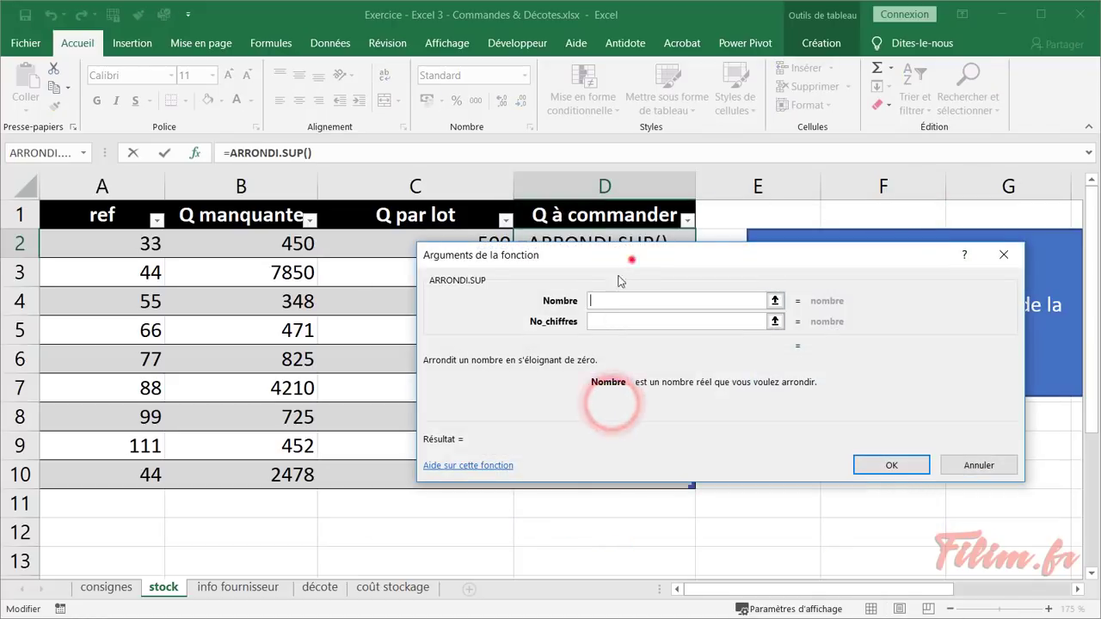
Set ARRONDI.SUP's Nombre to Q manquante divided by Q par lot and No_chiffres to 0, filling the Q à commander column
drag(630, 257, 338, 279)
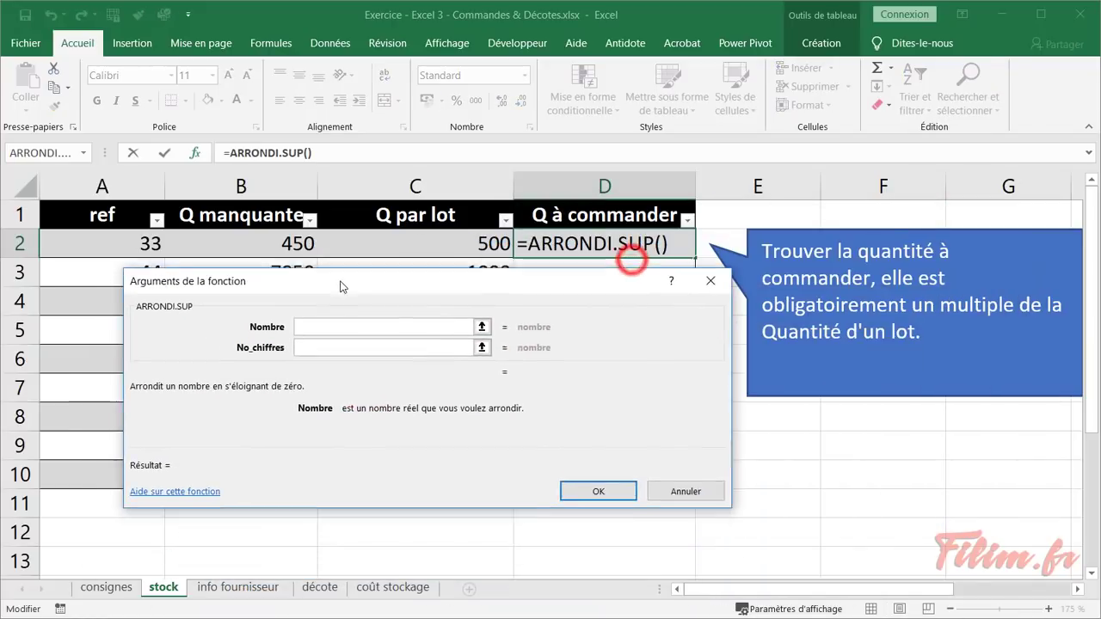
click(265, 251)
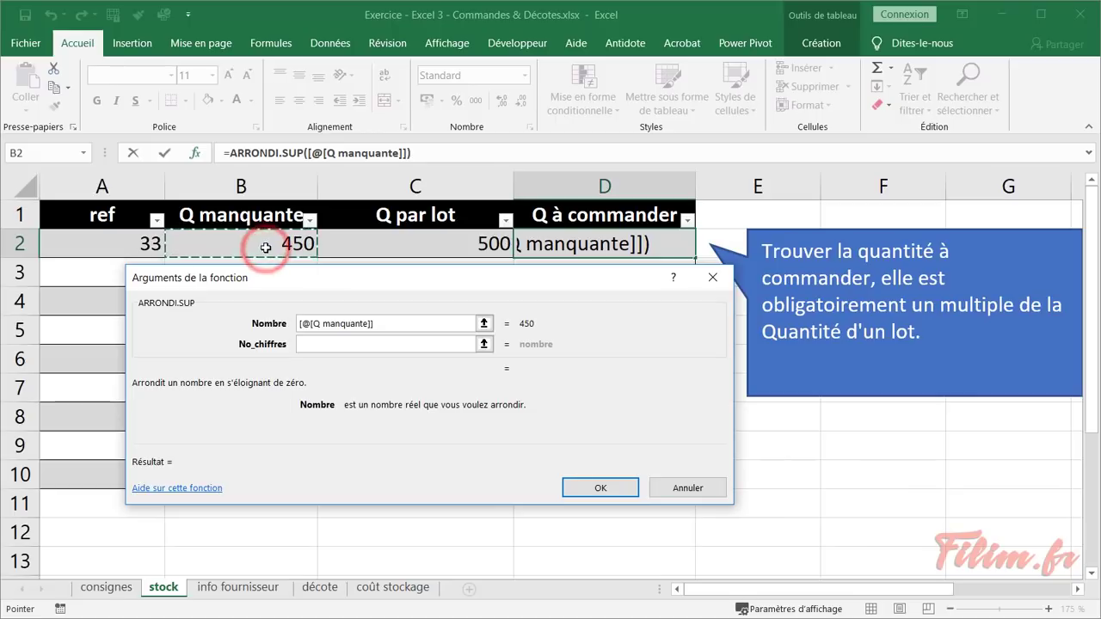
text(/)
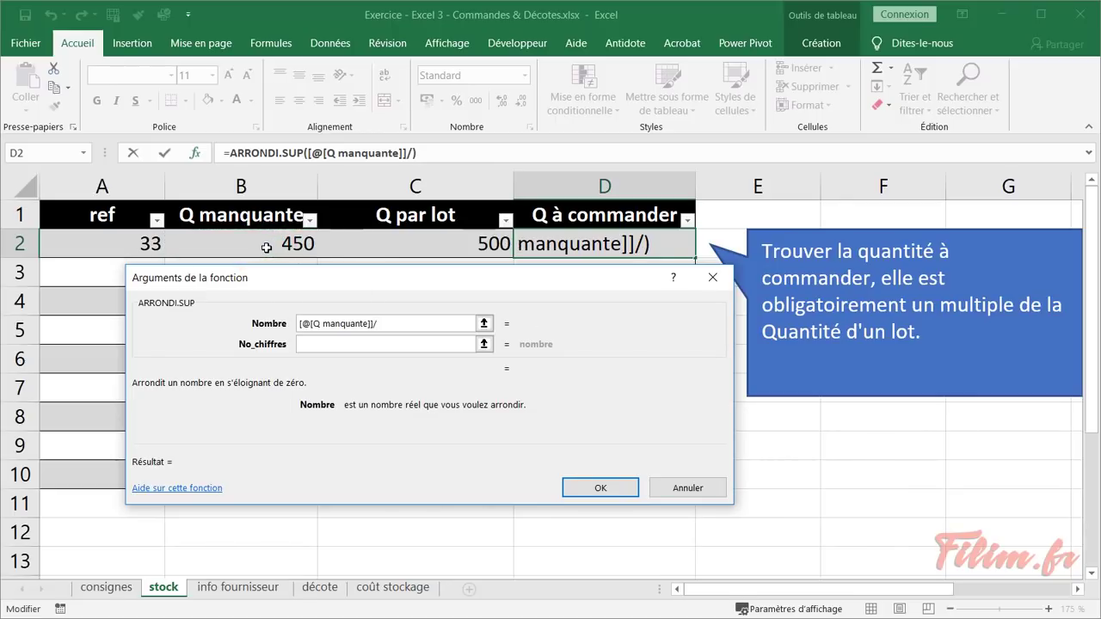
click(393, 241)
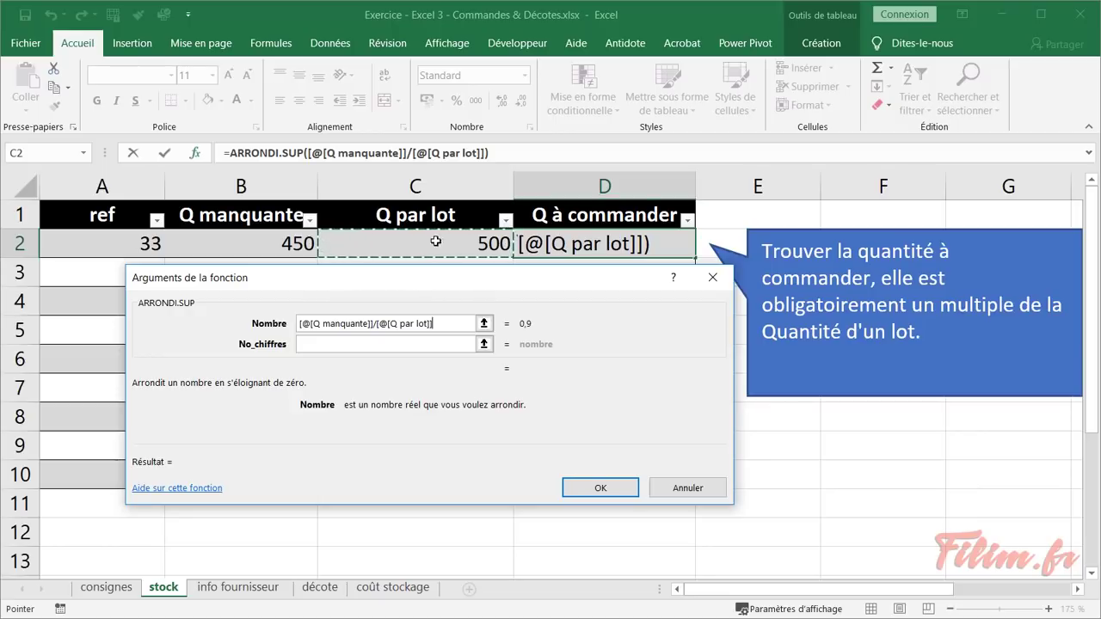
click(336, 347)
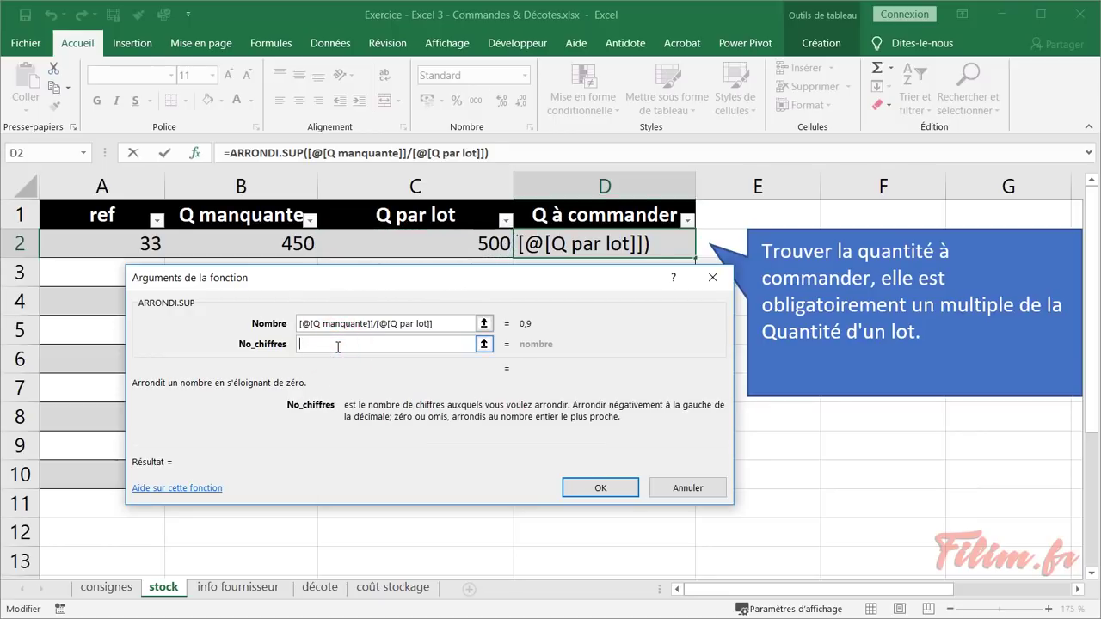
text(0)
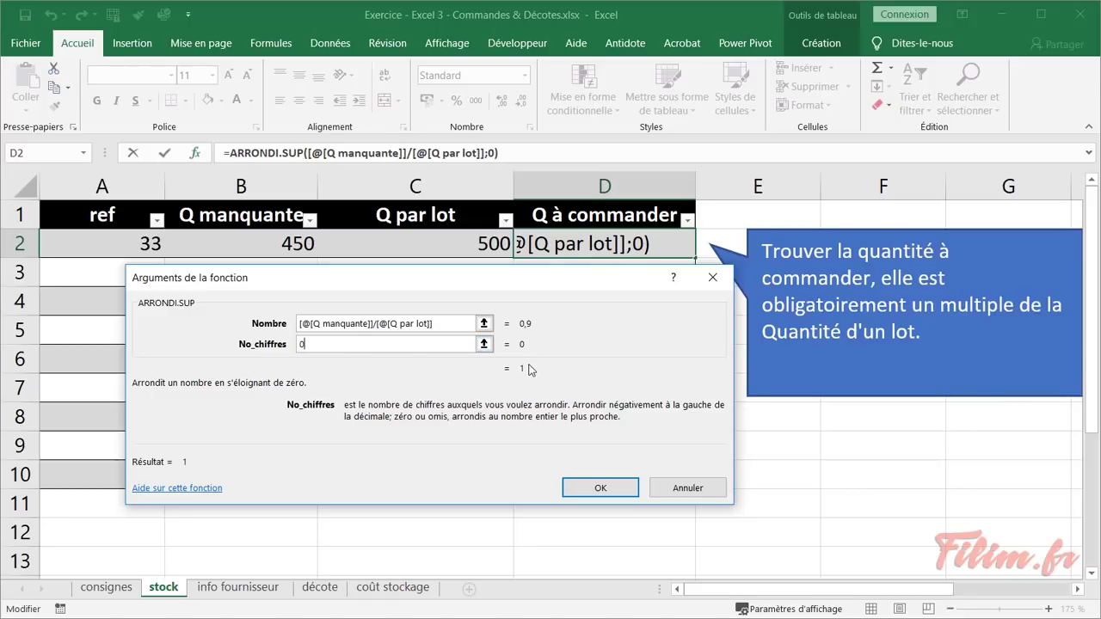
click(600, 486)
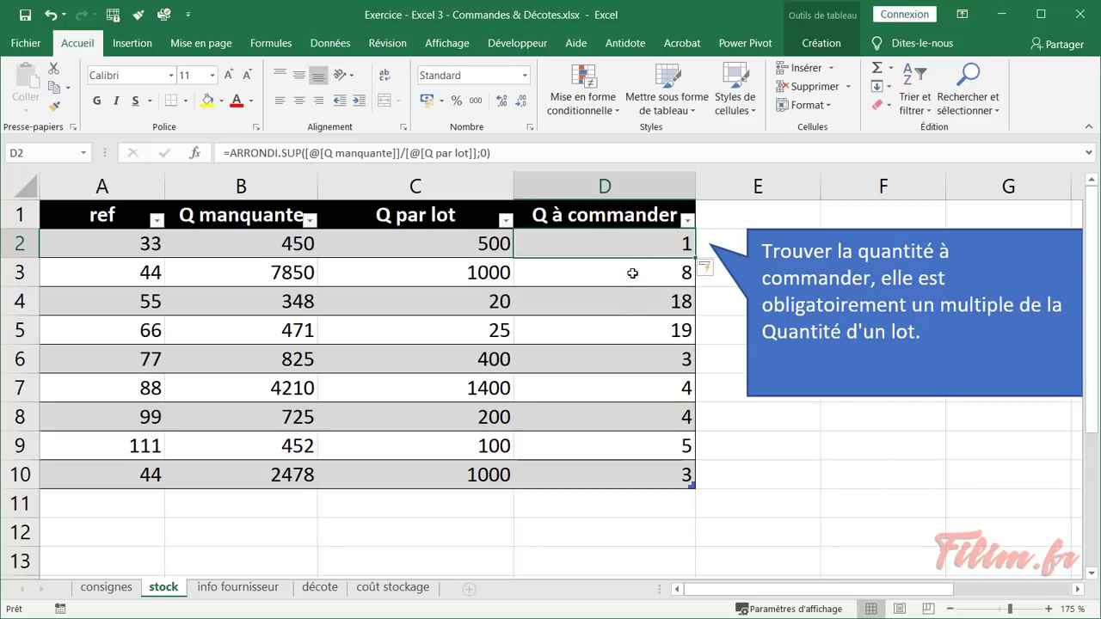
Multiply the ARRONDI.SUP formula in D2 by the row's Q par lot, updating the whole Q à commander column
click(632, 273)
click(612, 301)
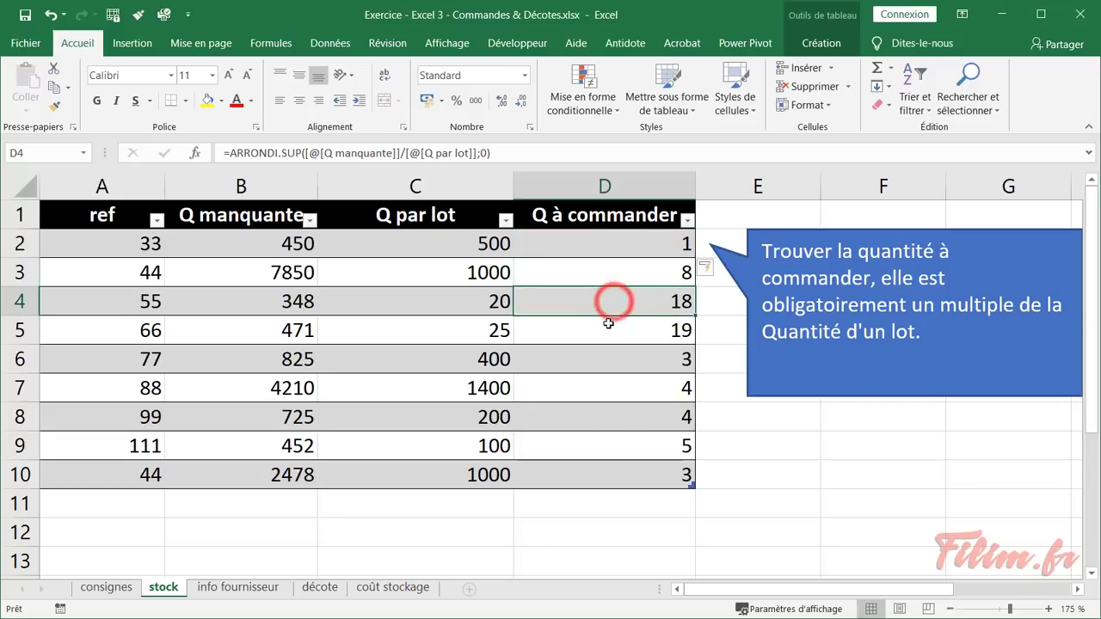
click(580, 247)
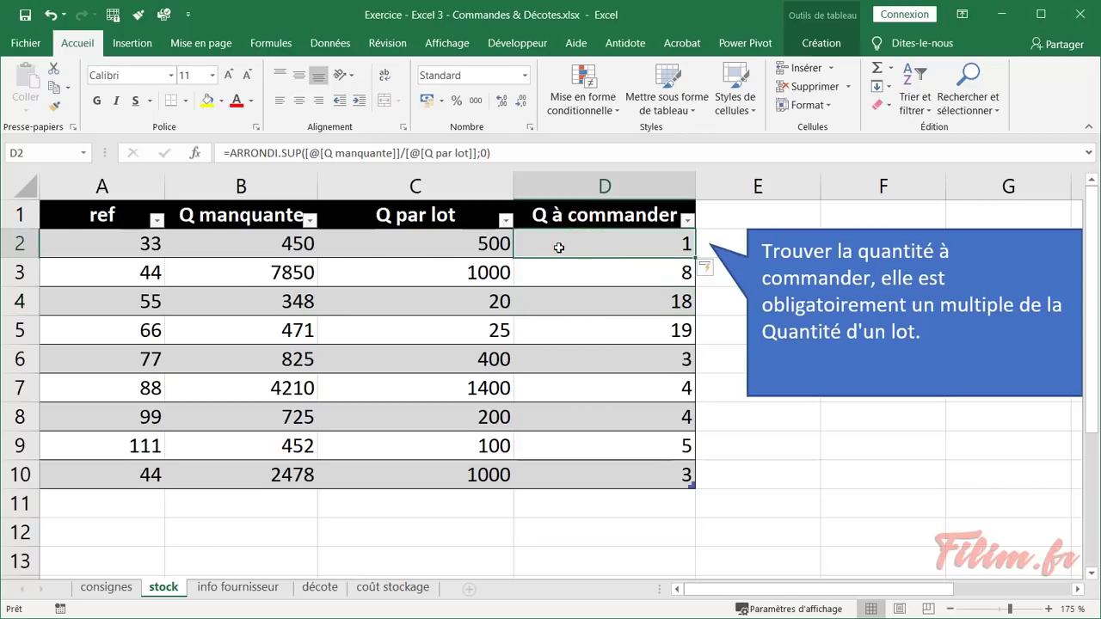
click(455, 244)
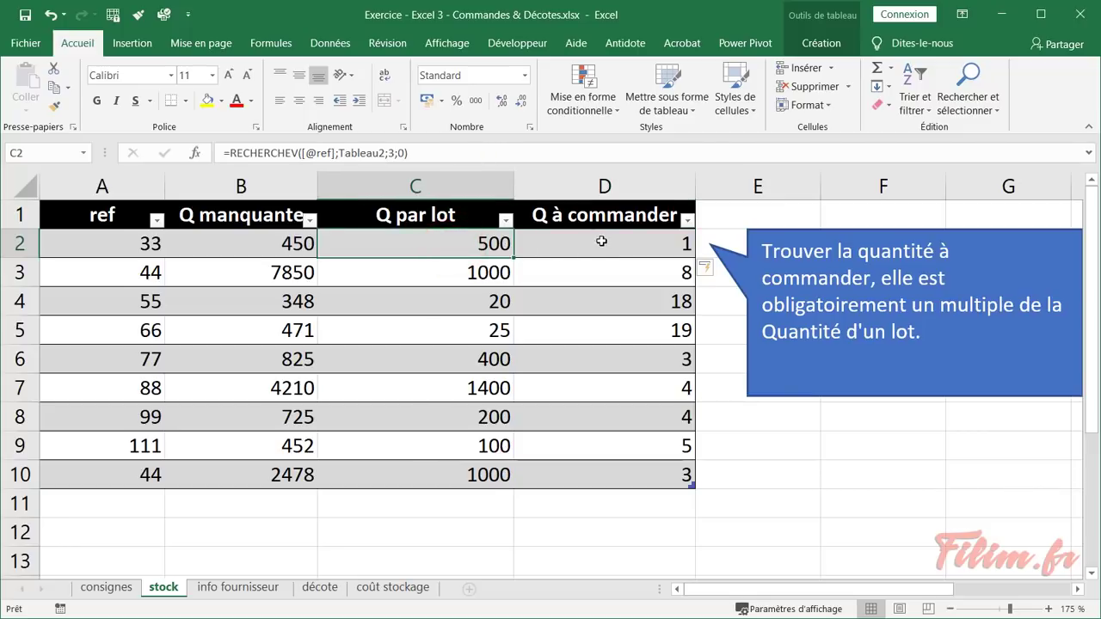
click(598, 243)
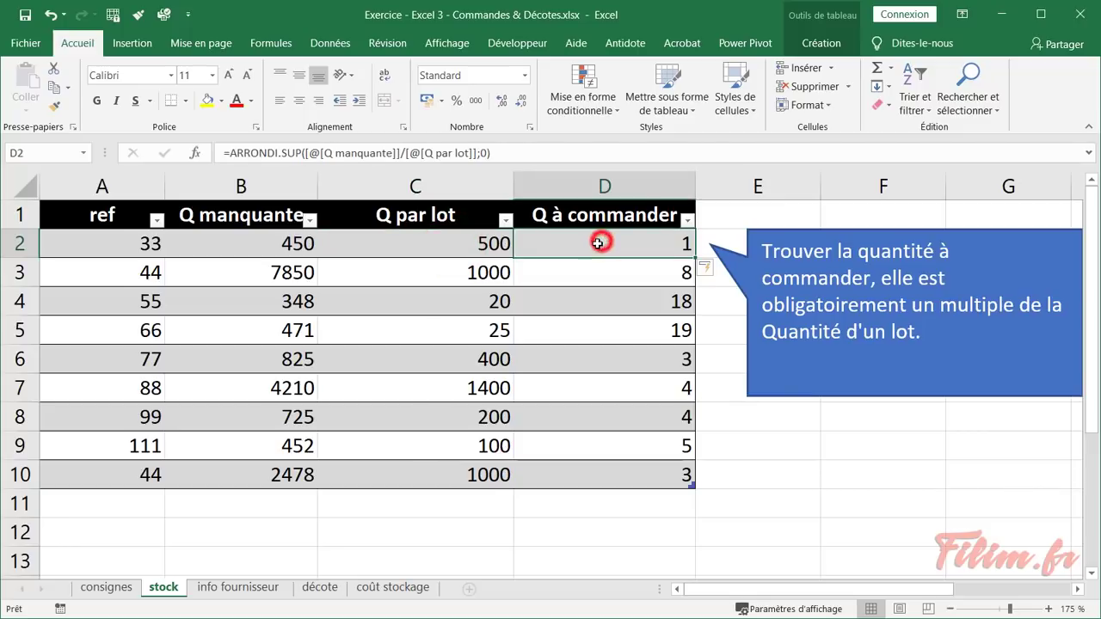
click(521, 150)
text(*)
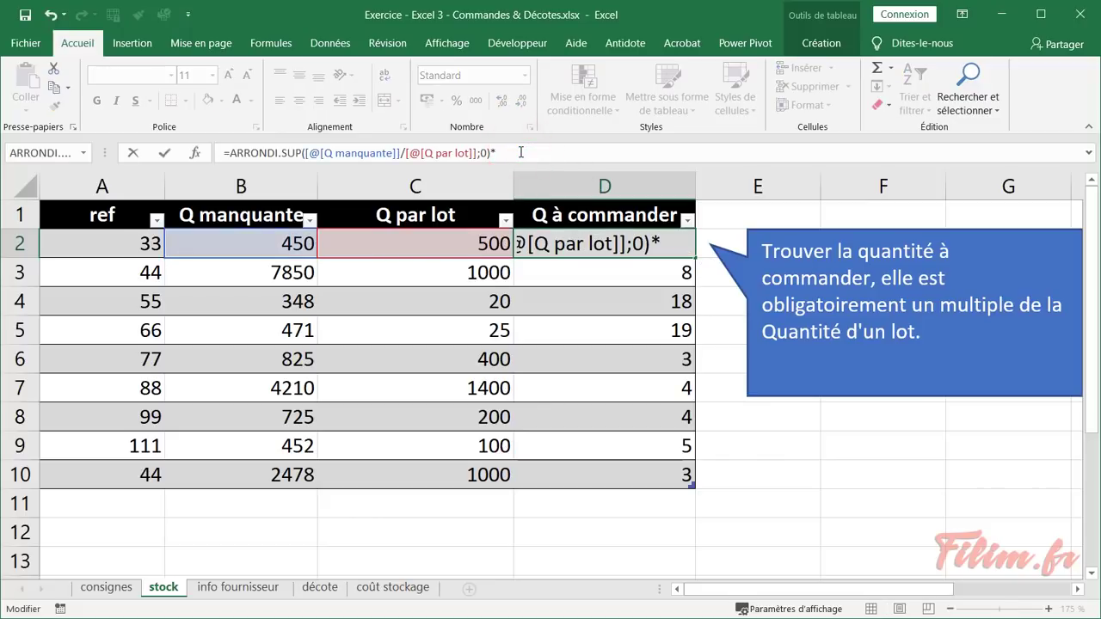
click(421, 247)
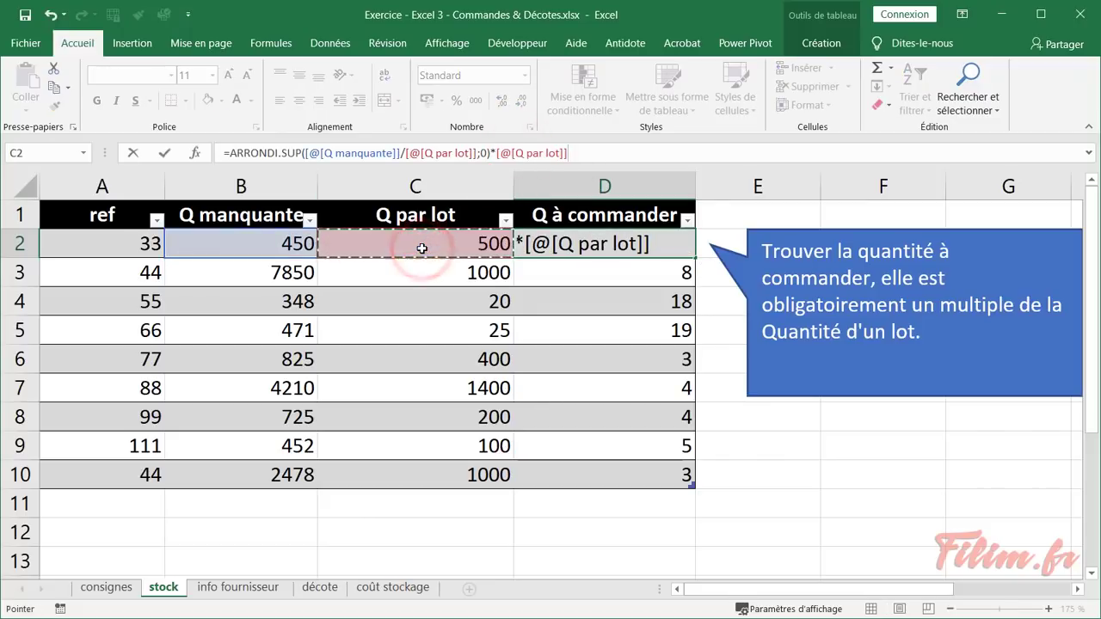
key(Return)
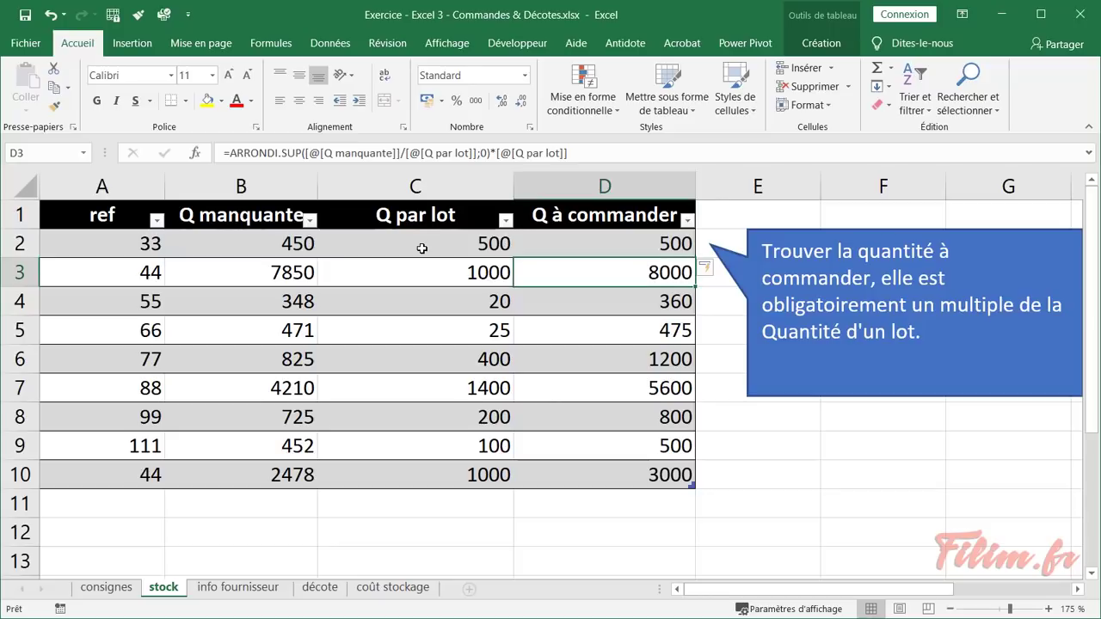
Check the Q à commander results in rows 3 and 4 against their Q manquante and Q par lot values
click(259, 268)
click(581, 271)
click(433, 301)
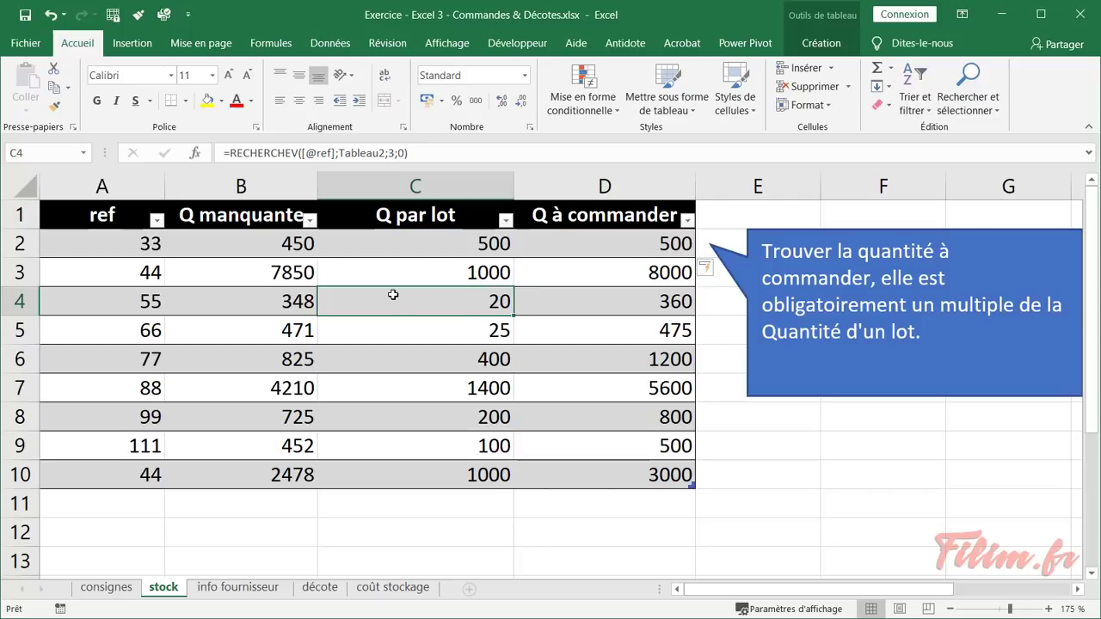
click(250, 305)
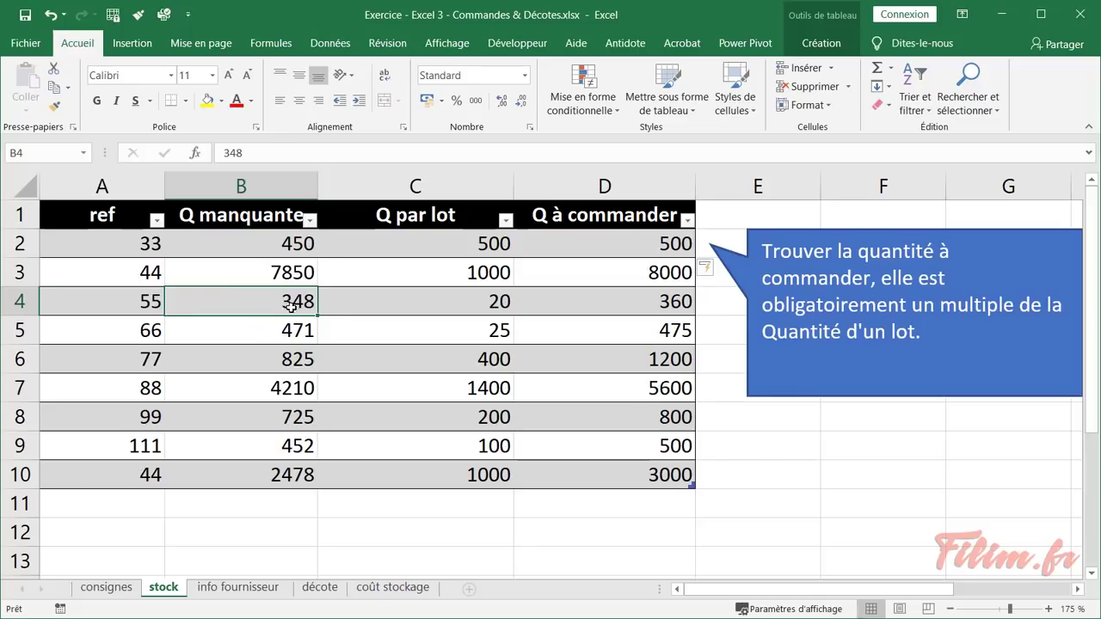
click(621, 305)
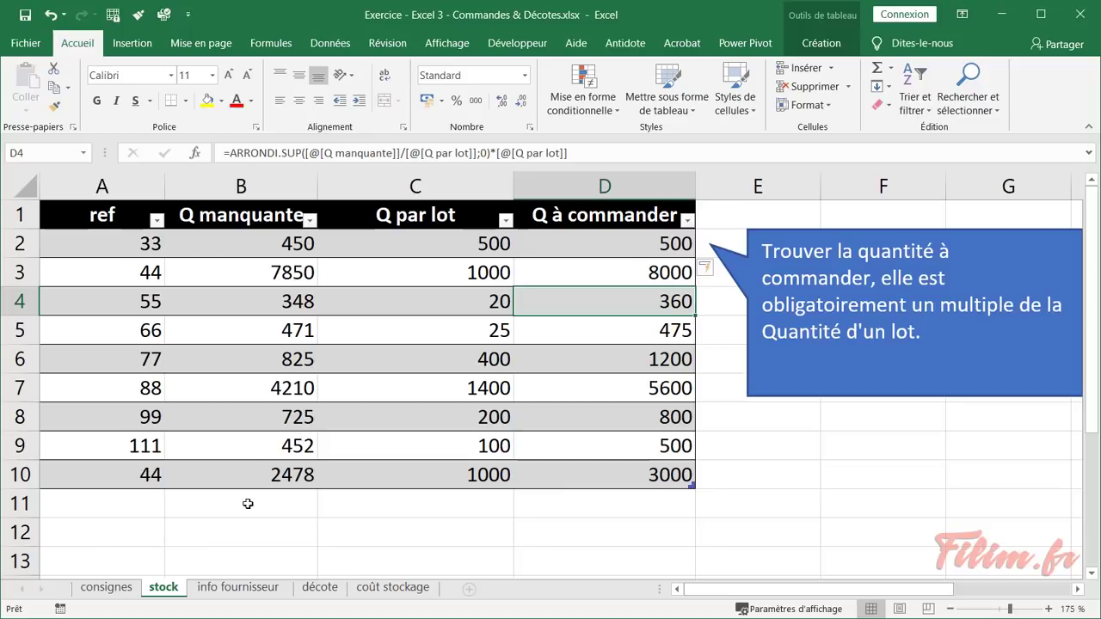
On the info fournisseur sheet, fit the ref fournisseur column's width to its content and review the ma ref formulas
click(237, 588)
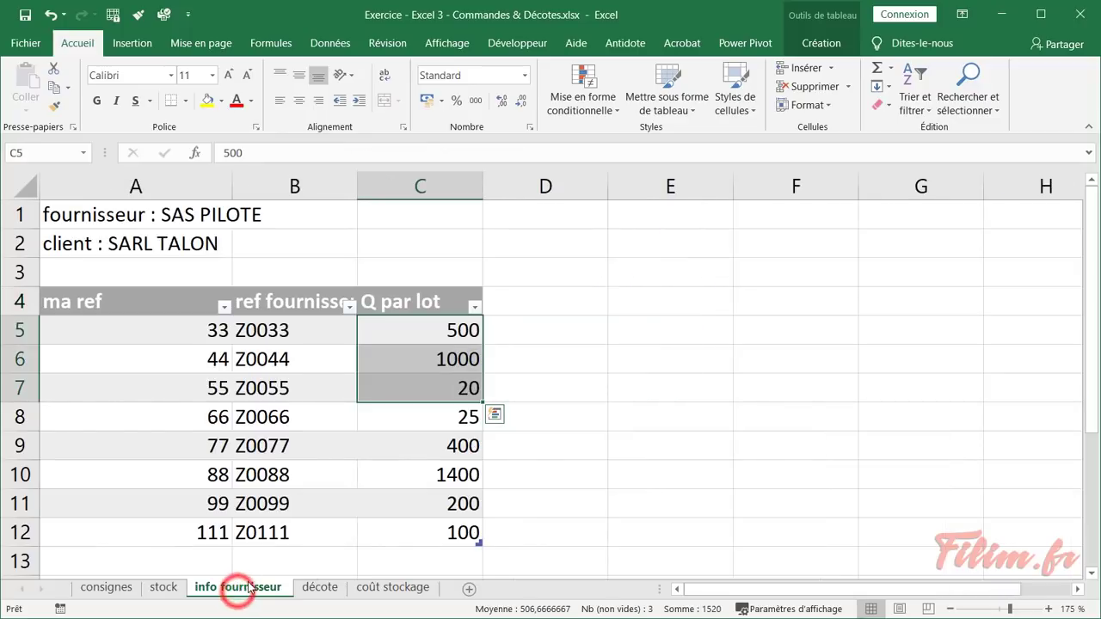
double_click(358, 181)
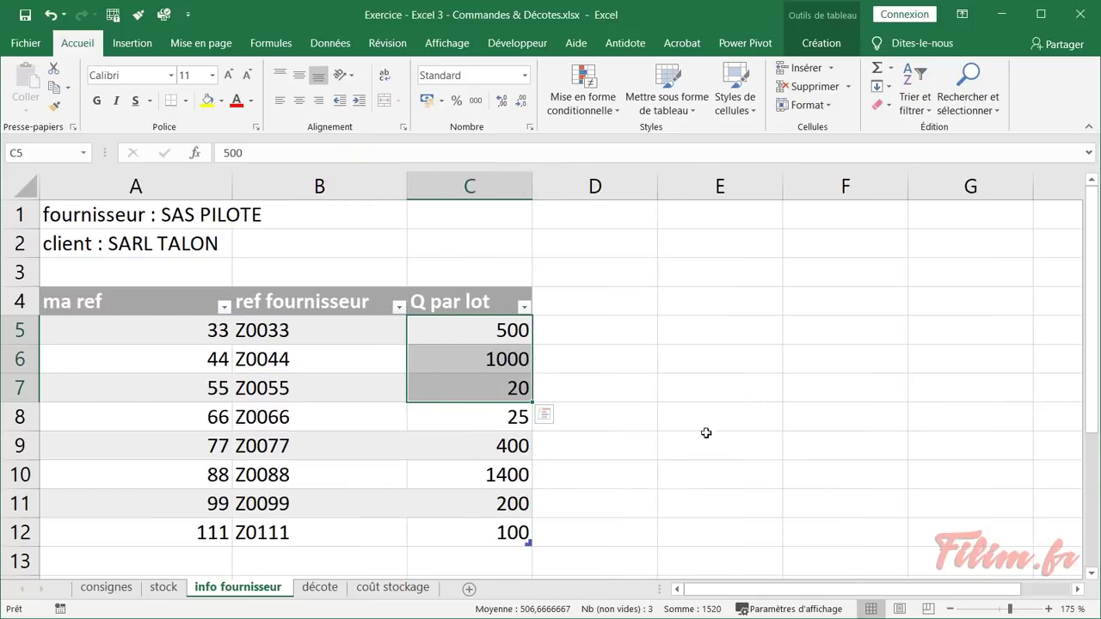
scroll(712, 417, down, 1)
click(313, 473)
drag(313, 473, 441, 551)
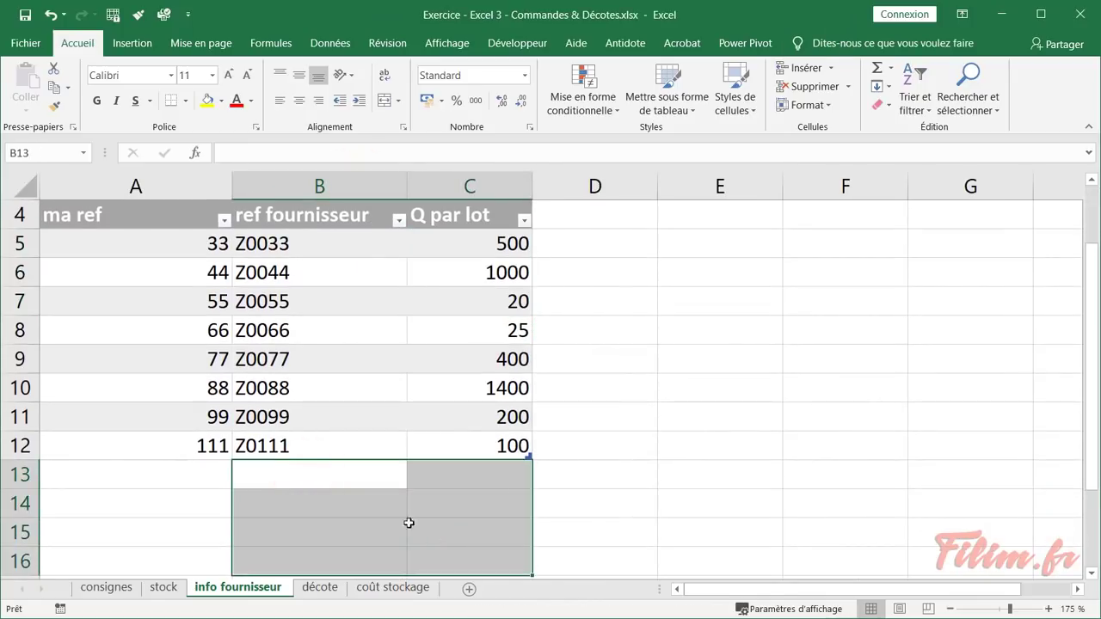
click(171, 446)
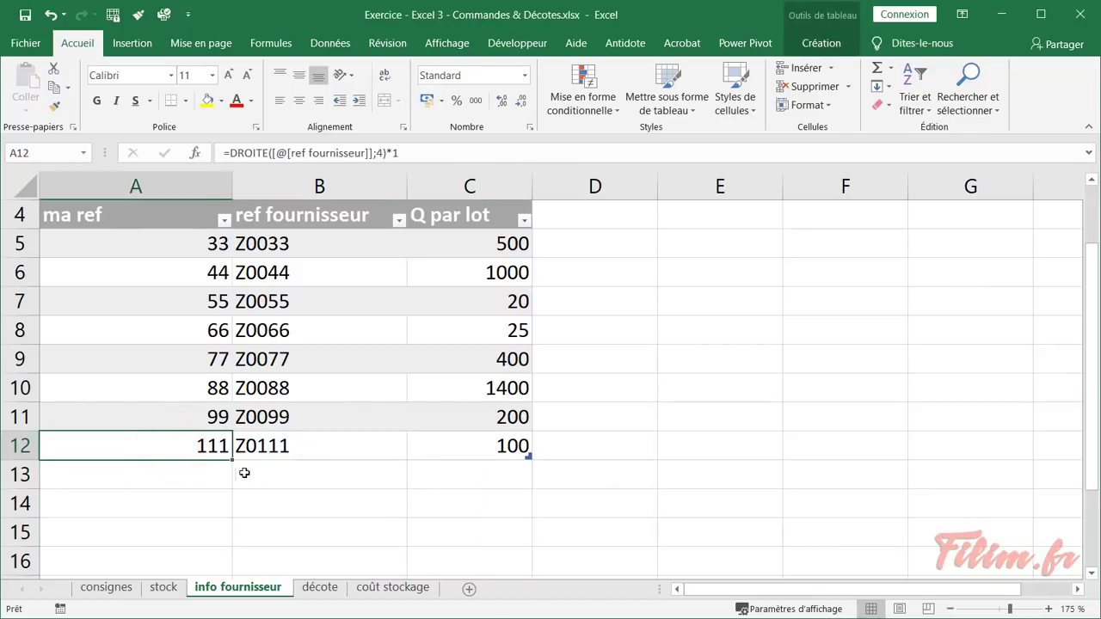
scroll(246, 473, up, 1)
click(157, 365)
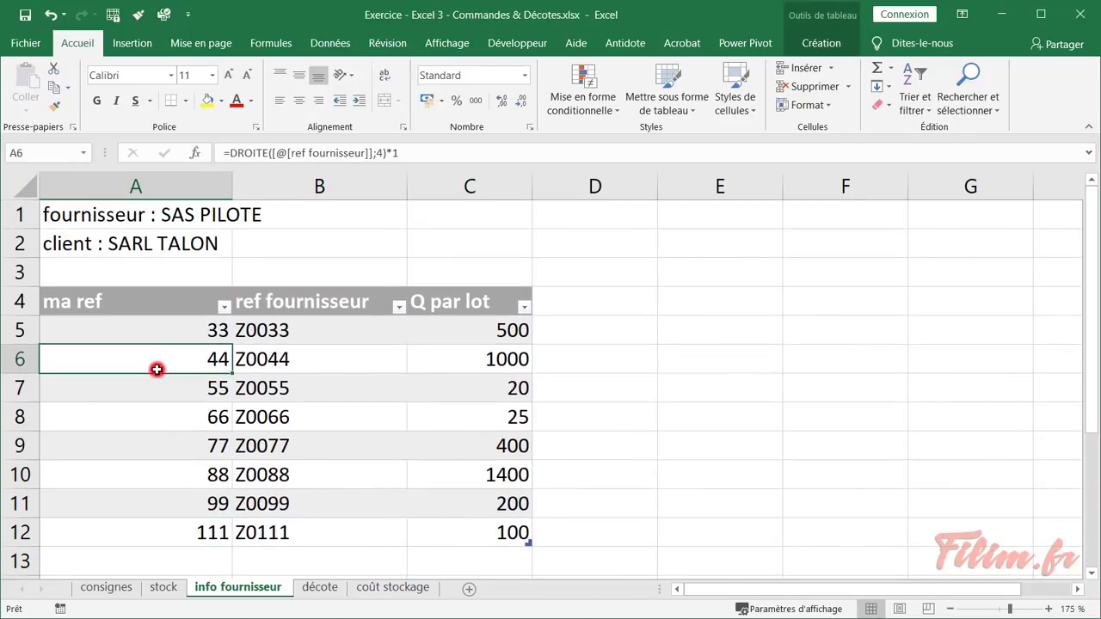
Open the décote sheet and review the case 1 to 3 tables with their discount instructions
click(318, 588)
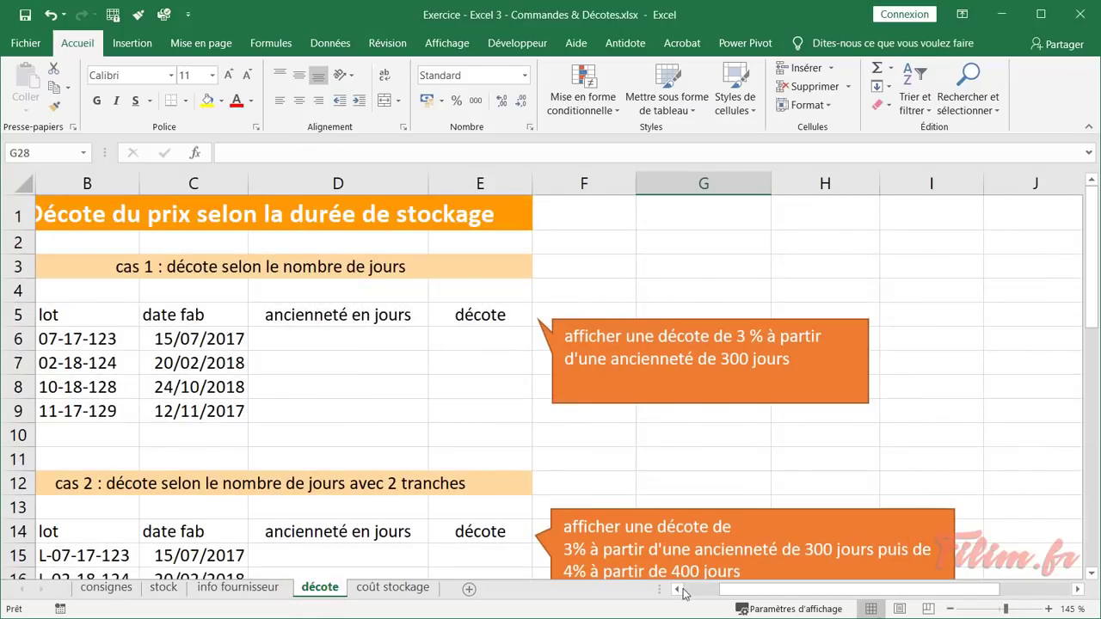
drag(736, 588, 625, 602)
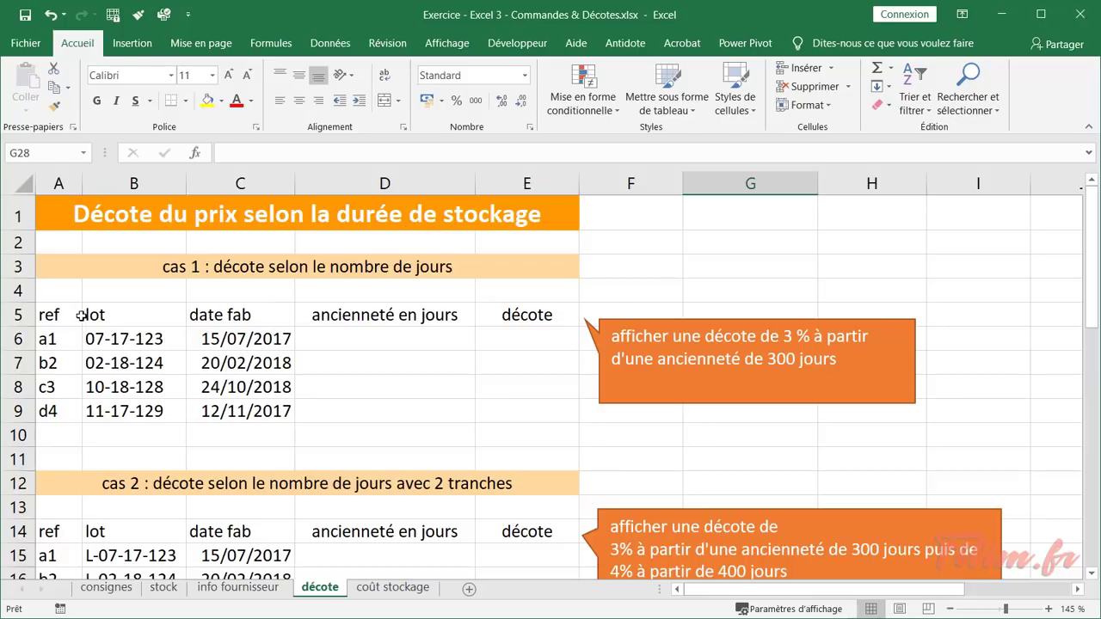
drag(70, 315, 516, 426)
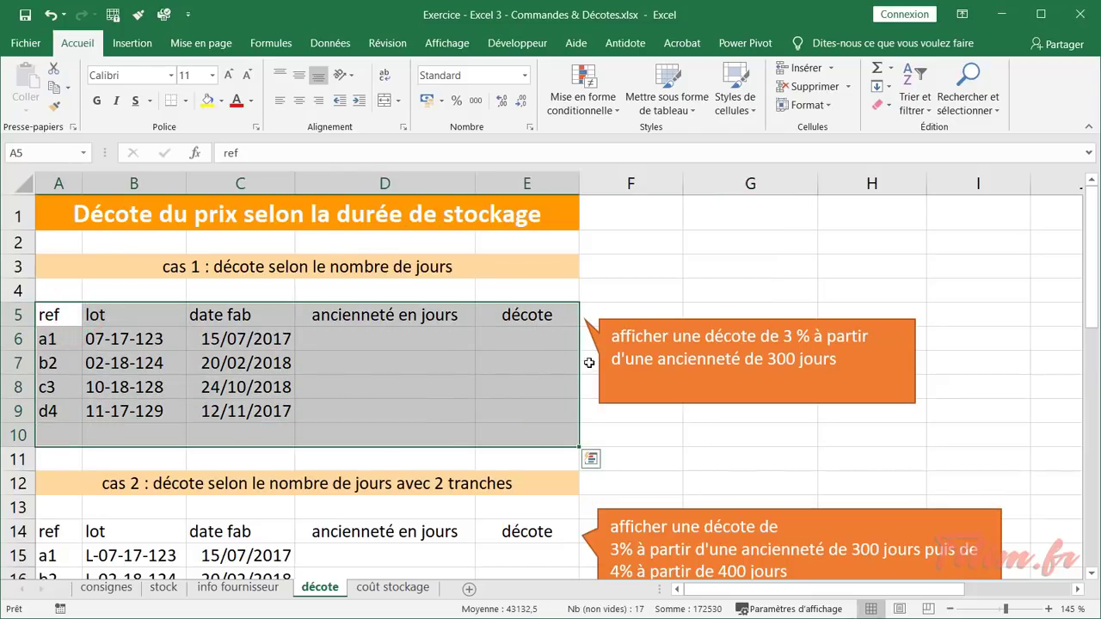
click(658, 325)
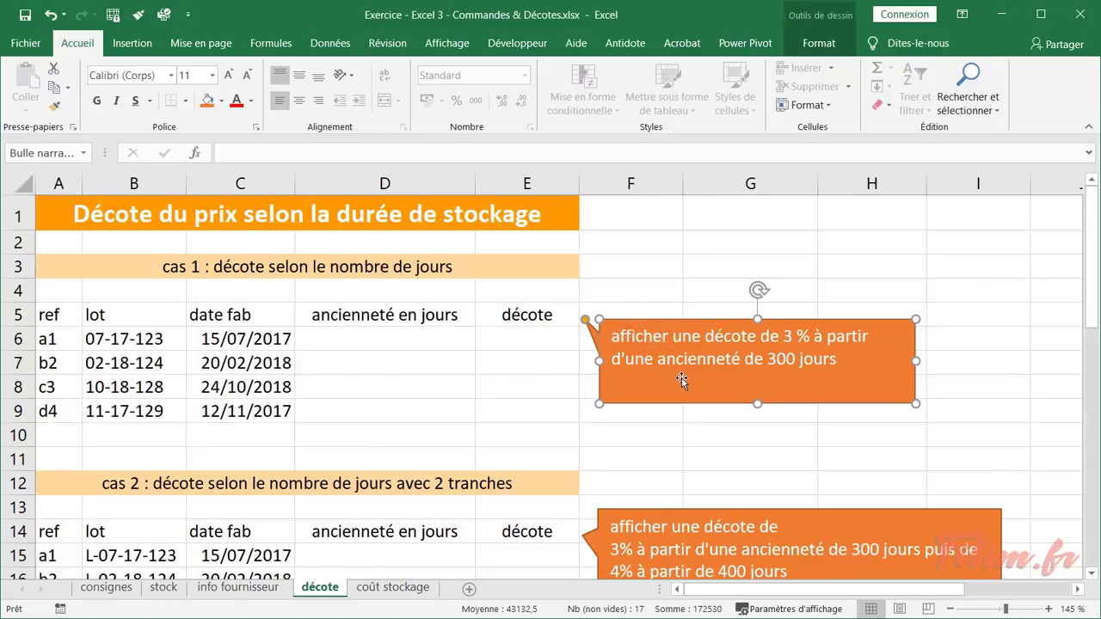
scroll(679, 388, down, 2)
scroll(679, 388, down, 6)
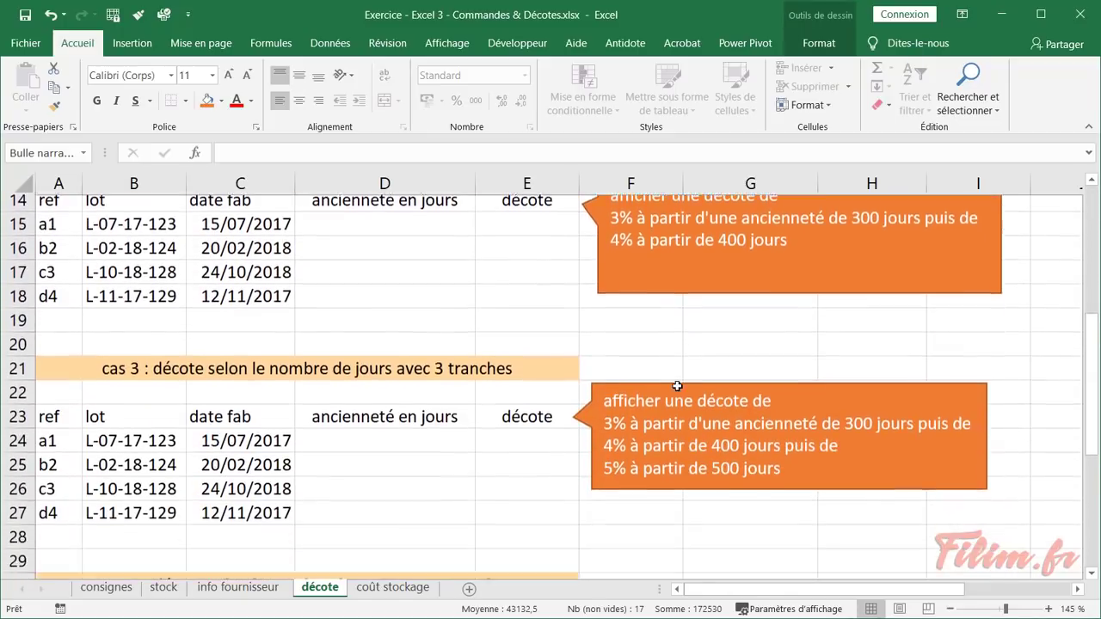
scroll(590, 393, up, 7)
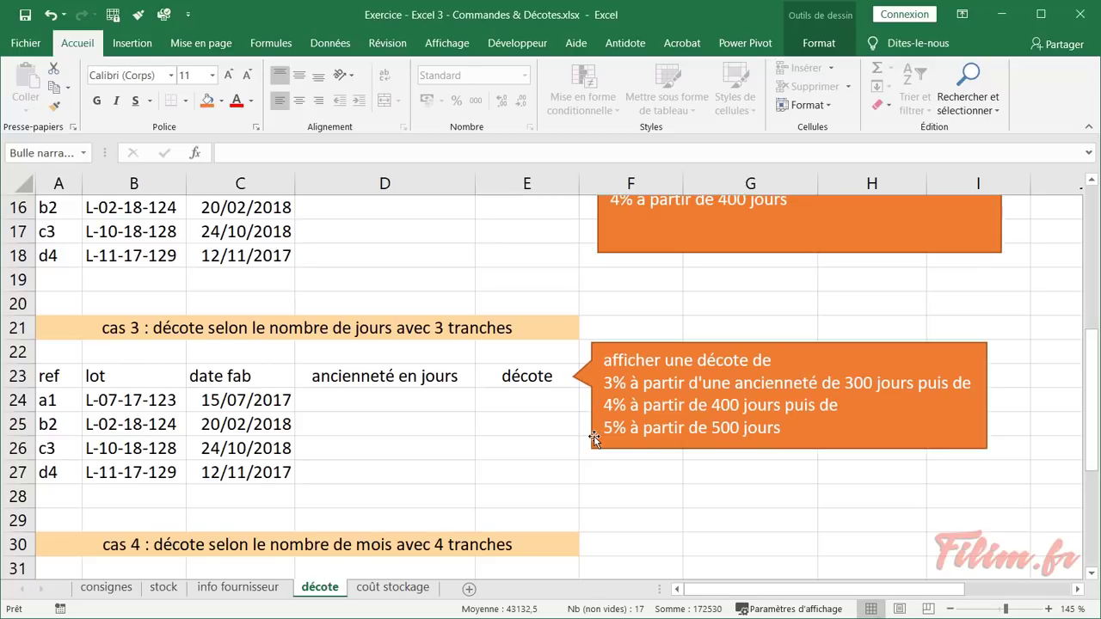
scroll(591, 437, up, 1)
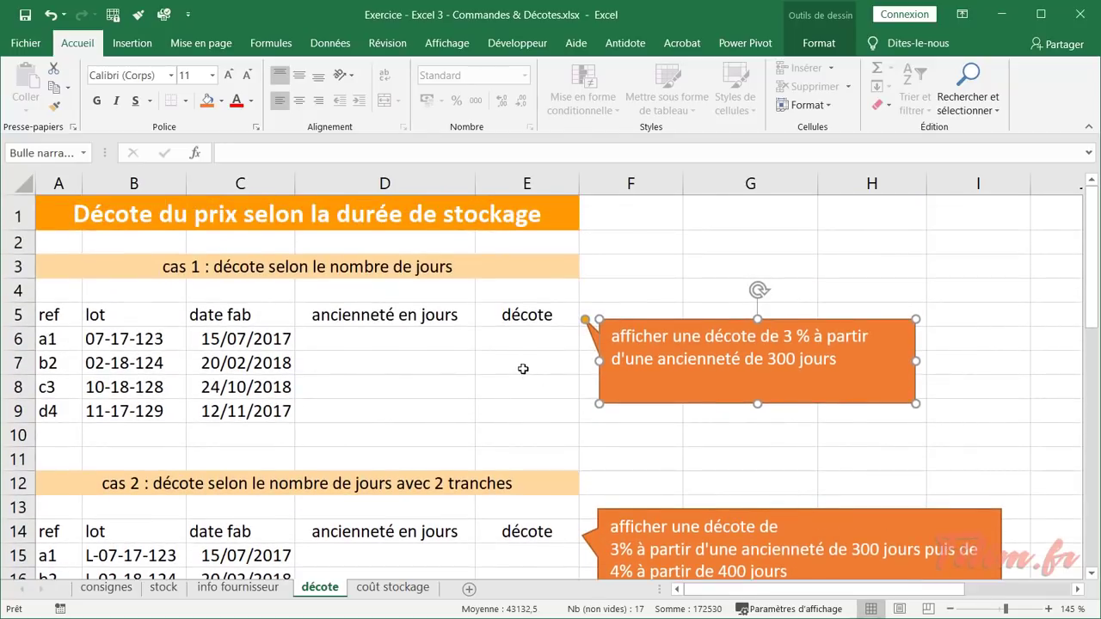
Examine case 1's ref, lot and date fab entries in row 6, its discount rule, and the empty ancienneté en jours and décote columns
right_click(489, 338)
click(454, 344)
click(386, 344)
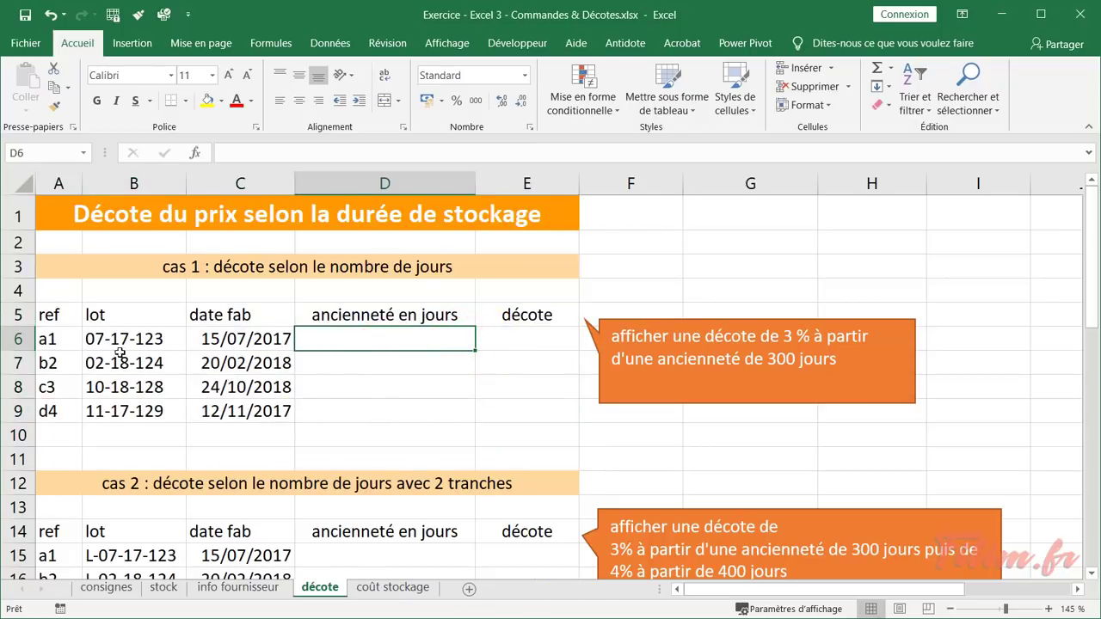
click(73, 340)
click(144, 339)
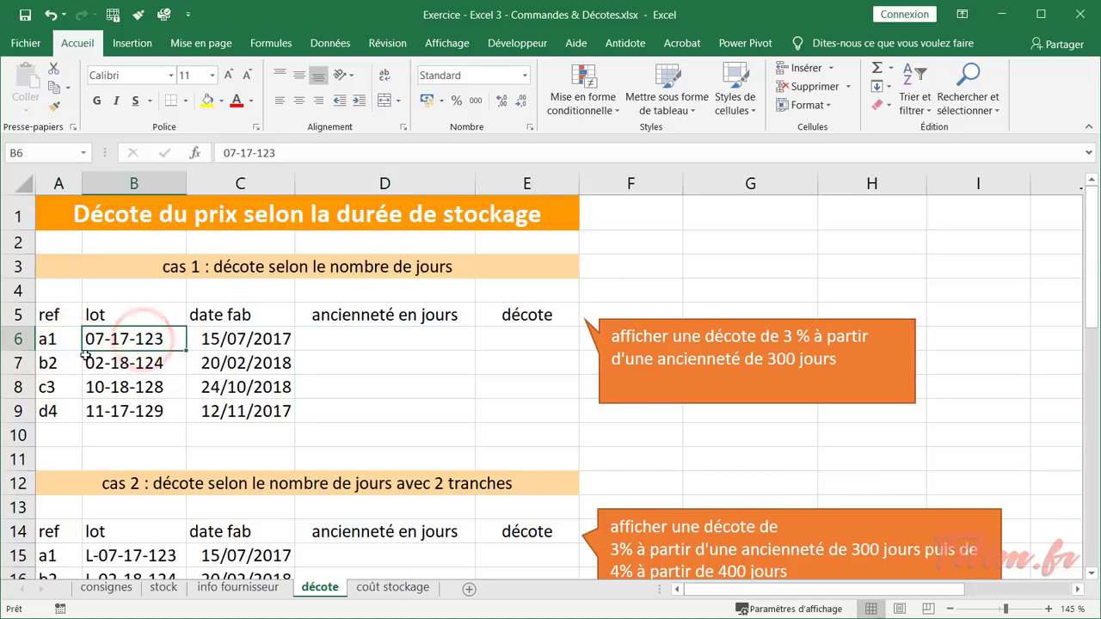
click(260, 339)
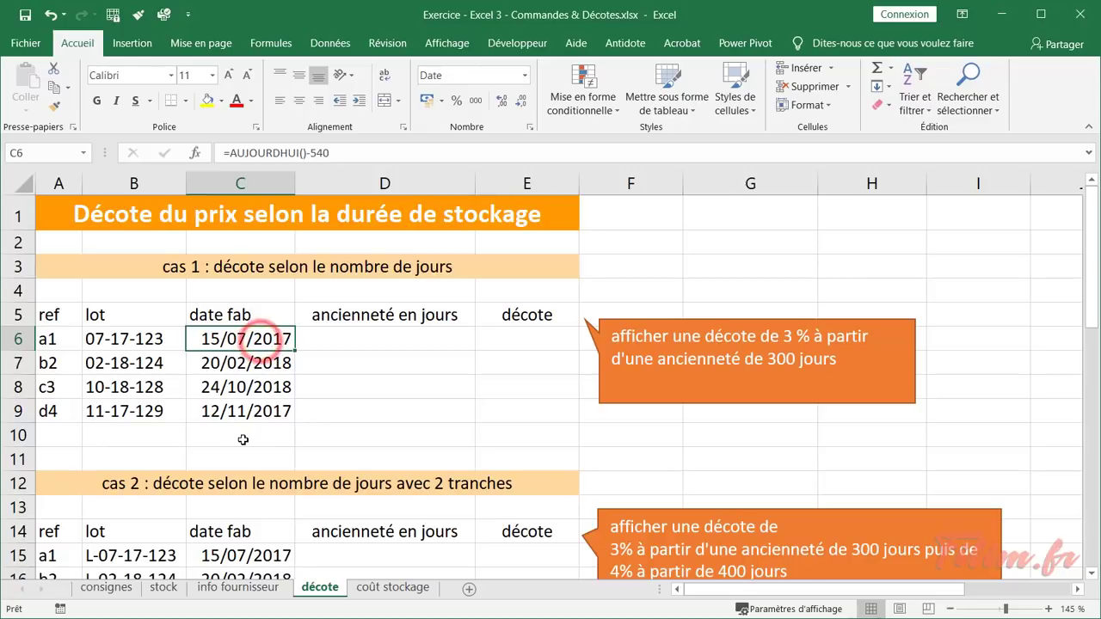
click(356, 342)
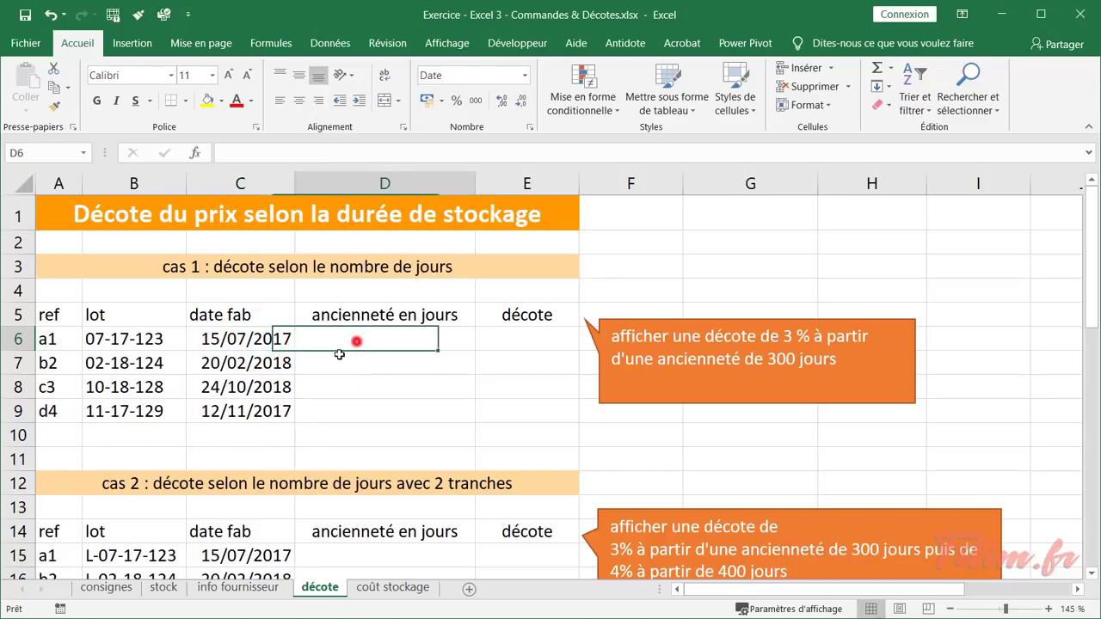
click(681, 321)
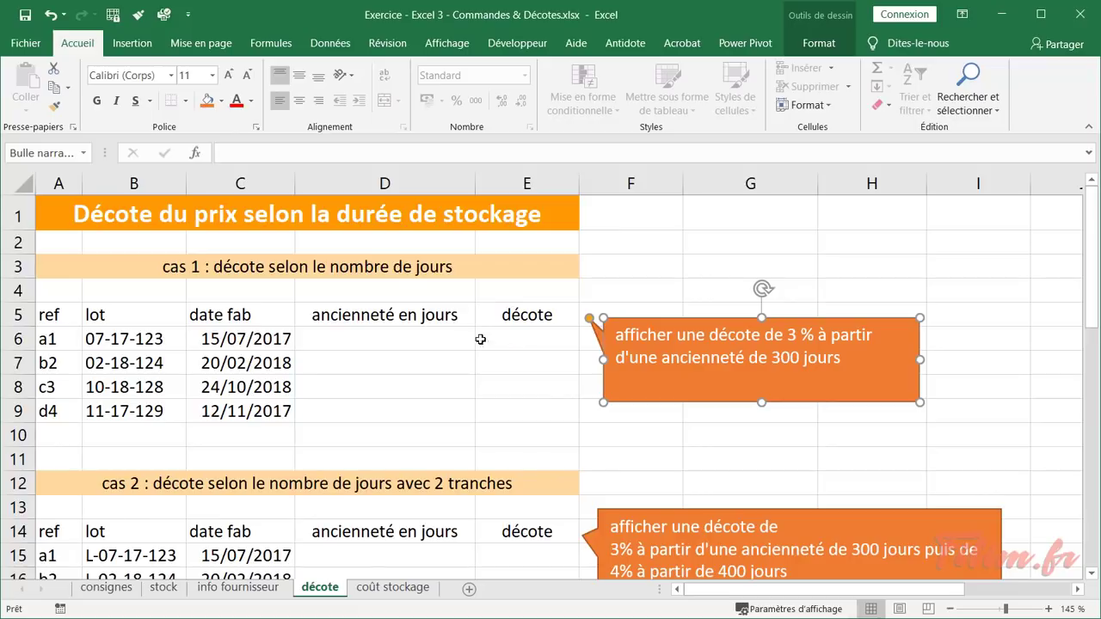
click(422, 341)
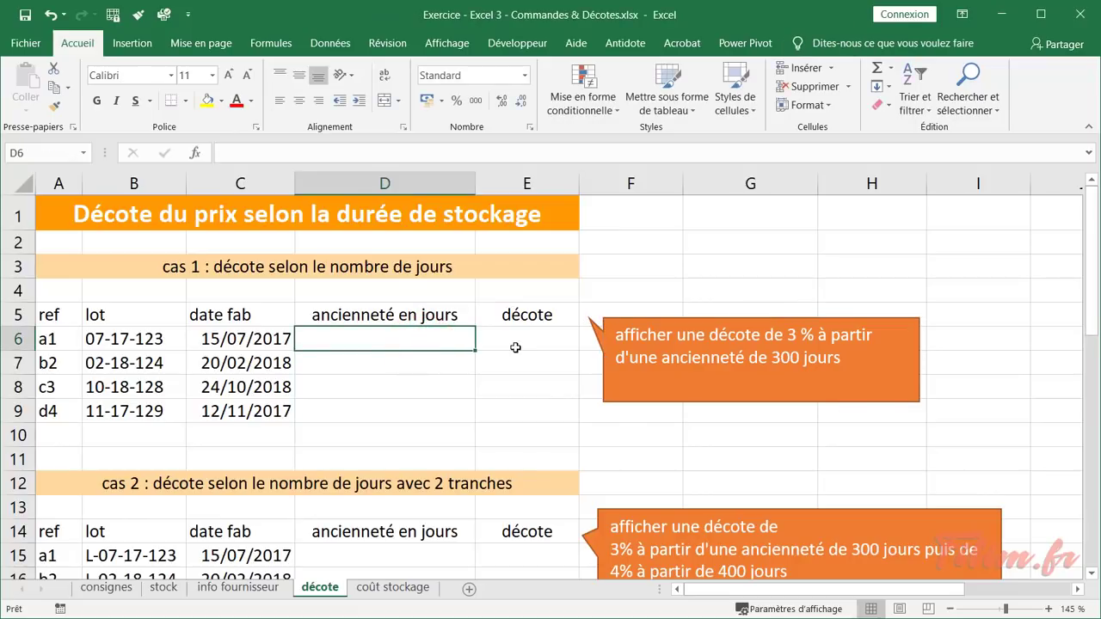
drag(448, 342, 440, 415)
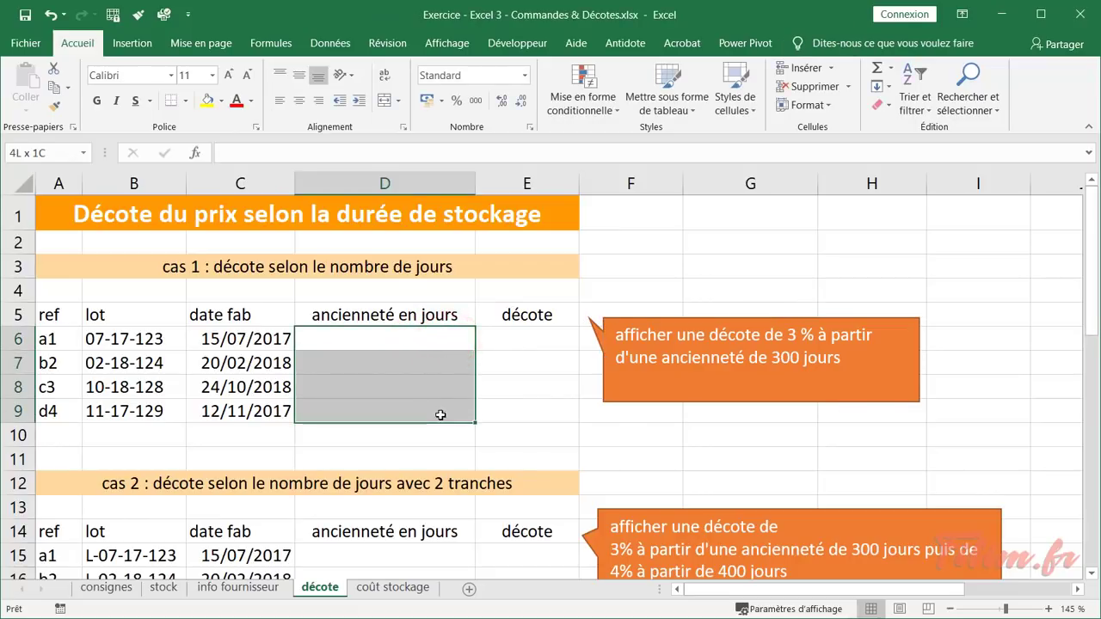
drag(430, 344, 428, 410)
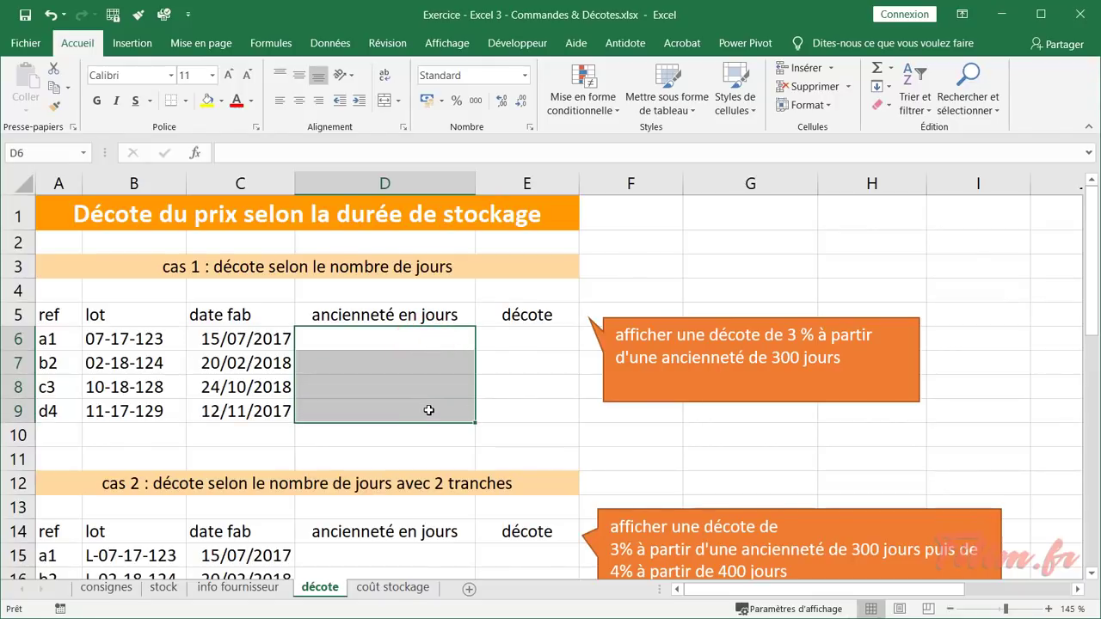
drag(510, 341, 515, 418)
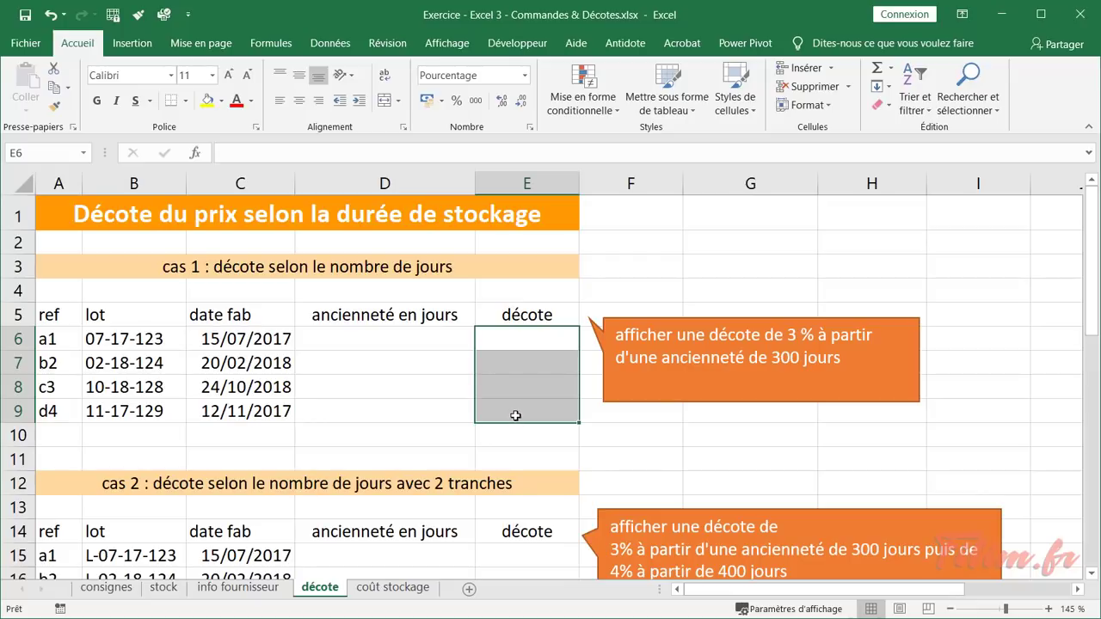
Try the formula =AUJOURDHUI()-C6 in D6 for the age in days, and clear the cell
click(381, 337)
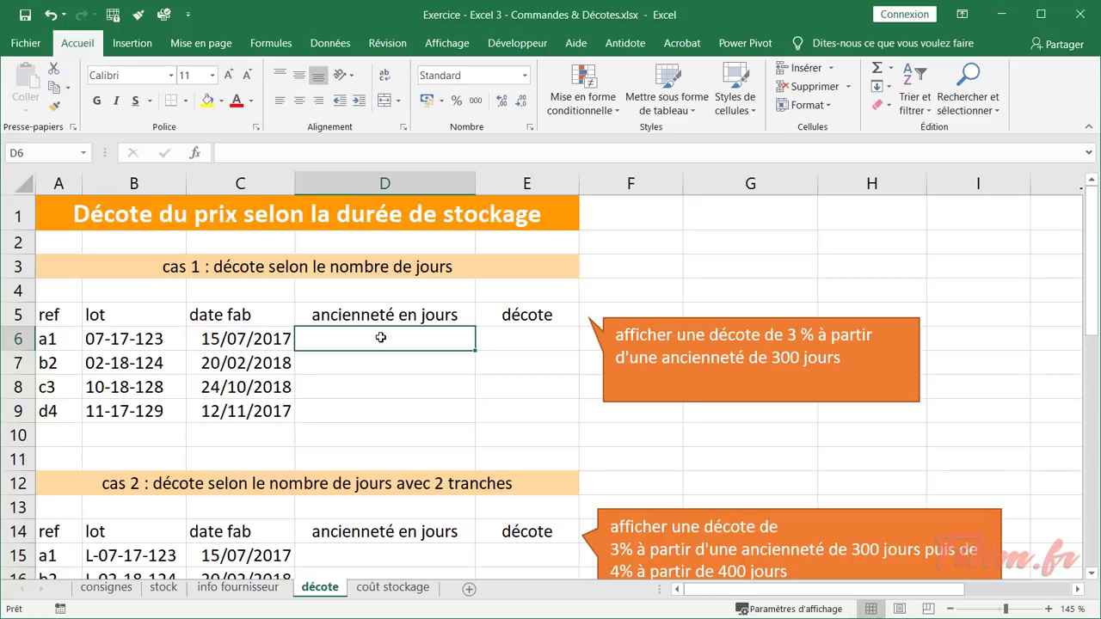
text(=)
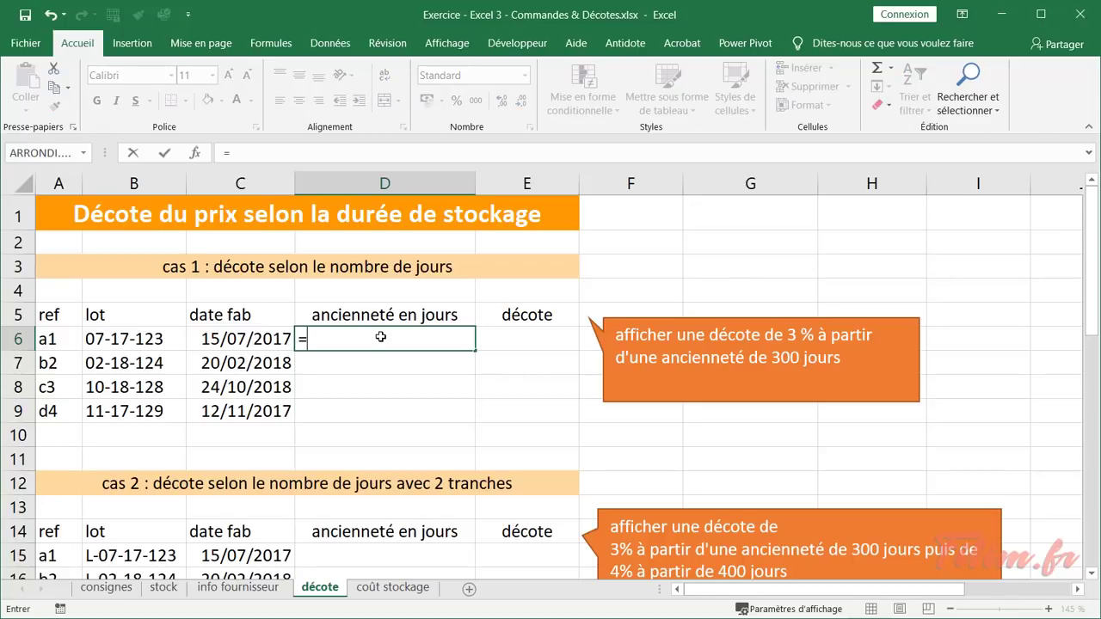
text(a)
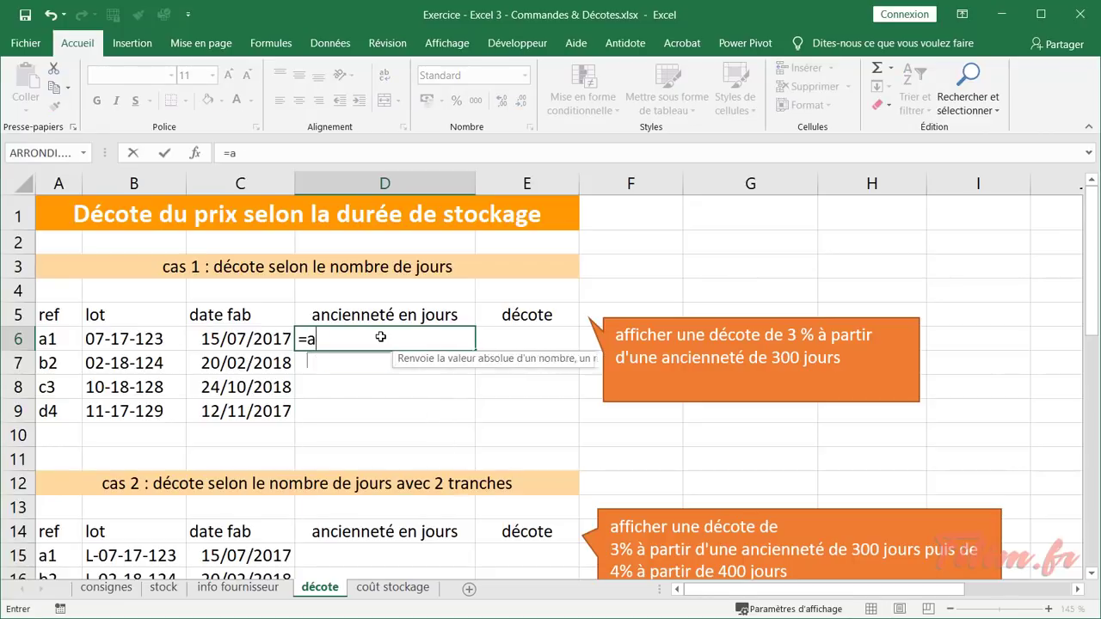
text(ujourdhui())
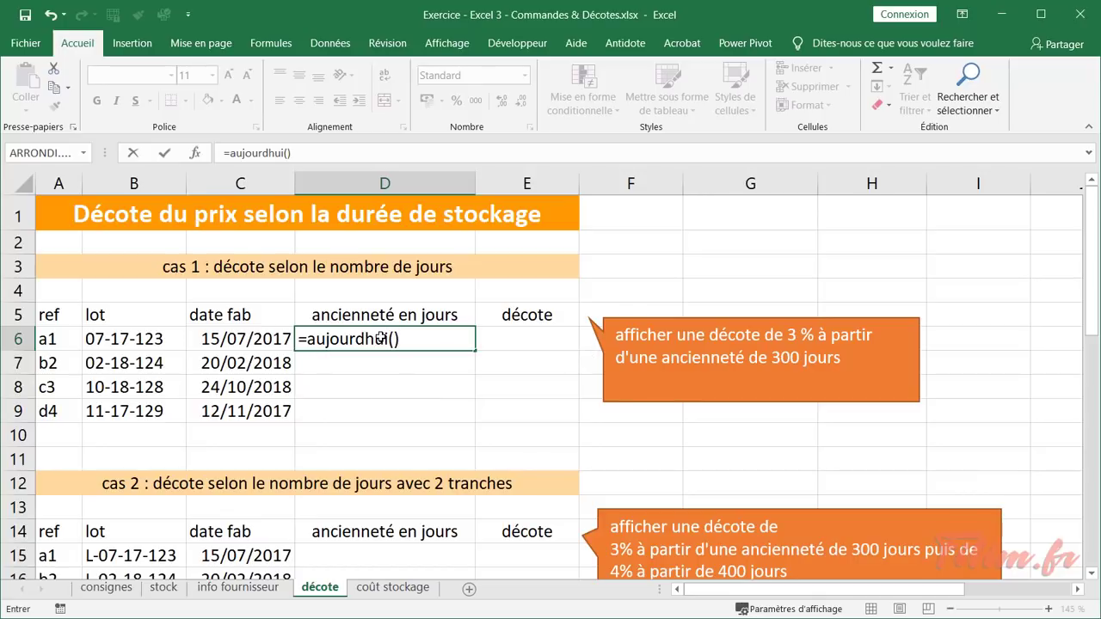
text(-)
click(256, 339)
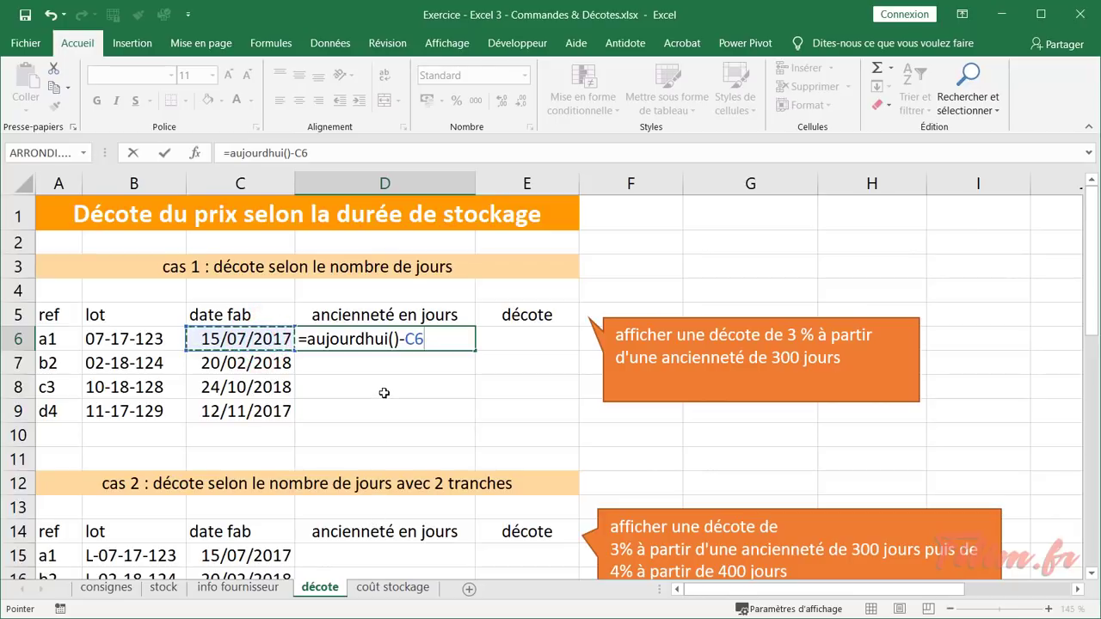
key(Return)
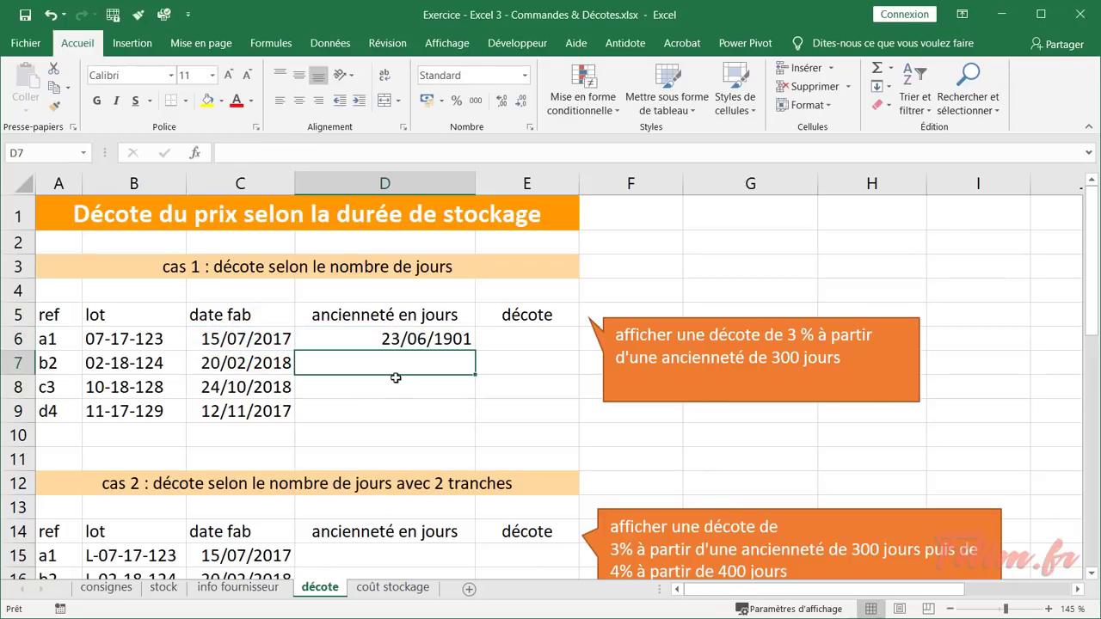
click(393, 338)
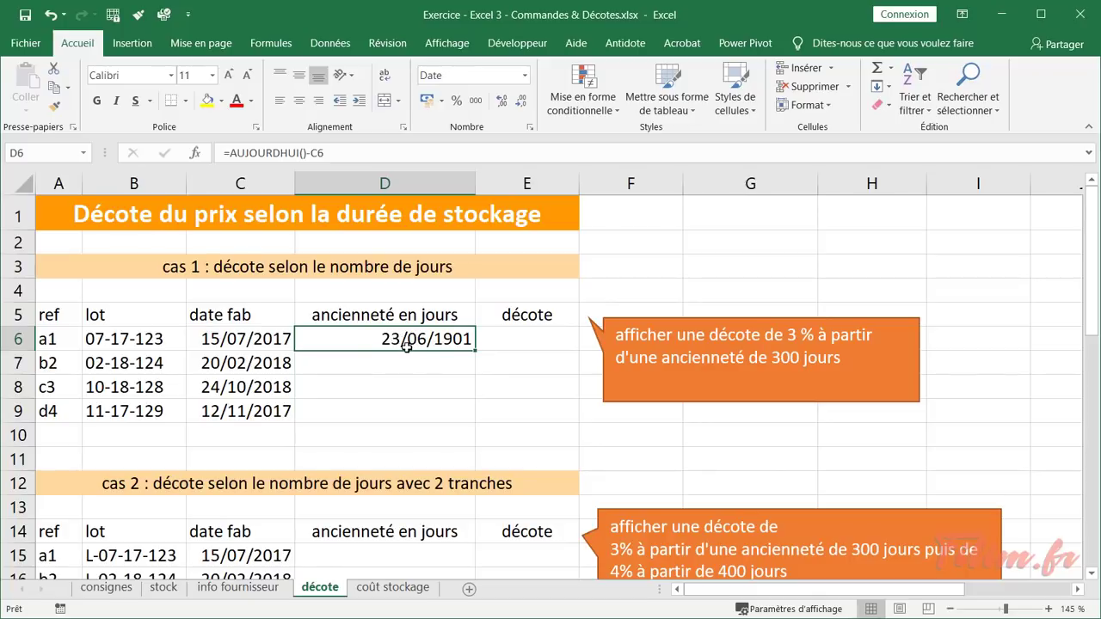
key(Delete)
Format the case 1 range A5:E9 as a table with an orange medium style, using row 5 as headers
click(247, 363)
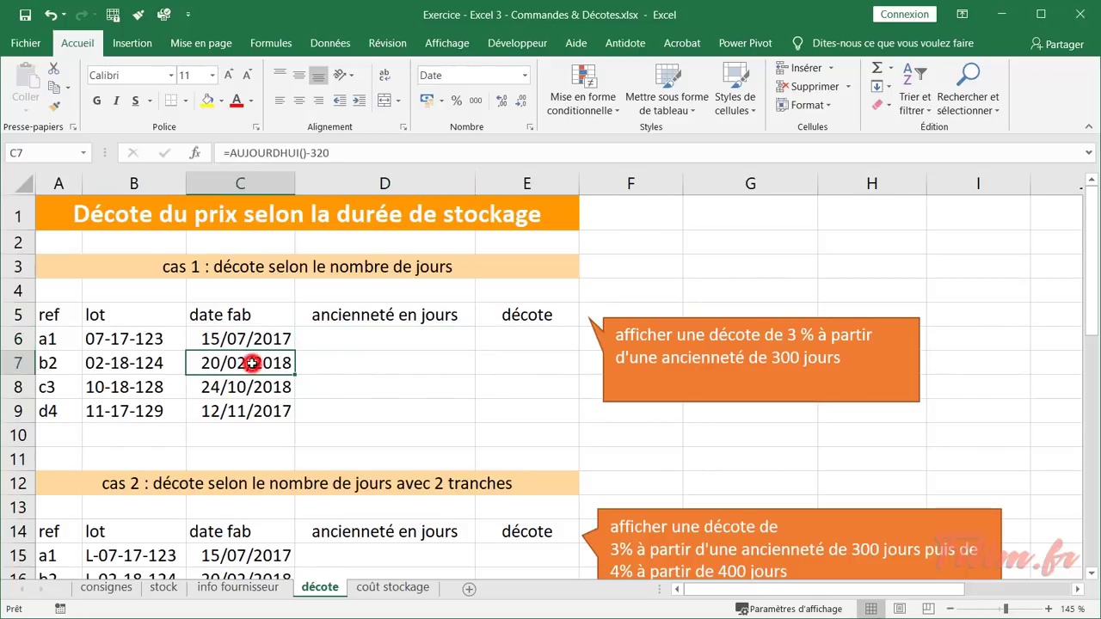
click(688, 95)
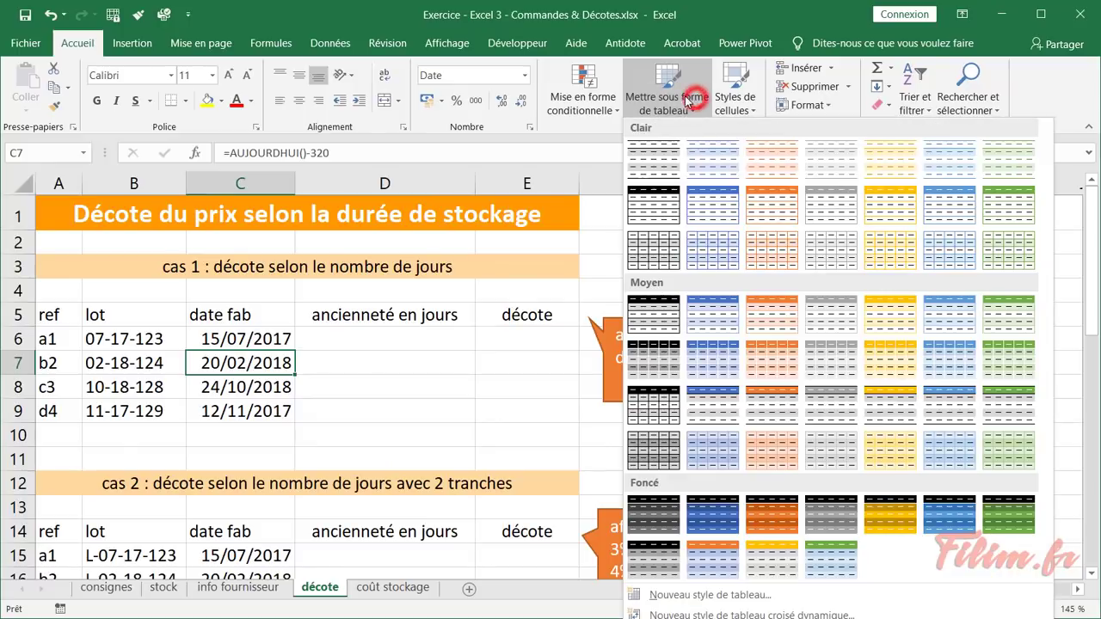
click(764, 320)
click(399, 430)
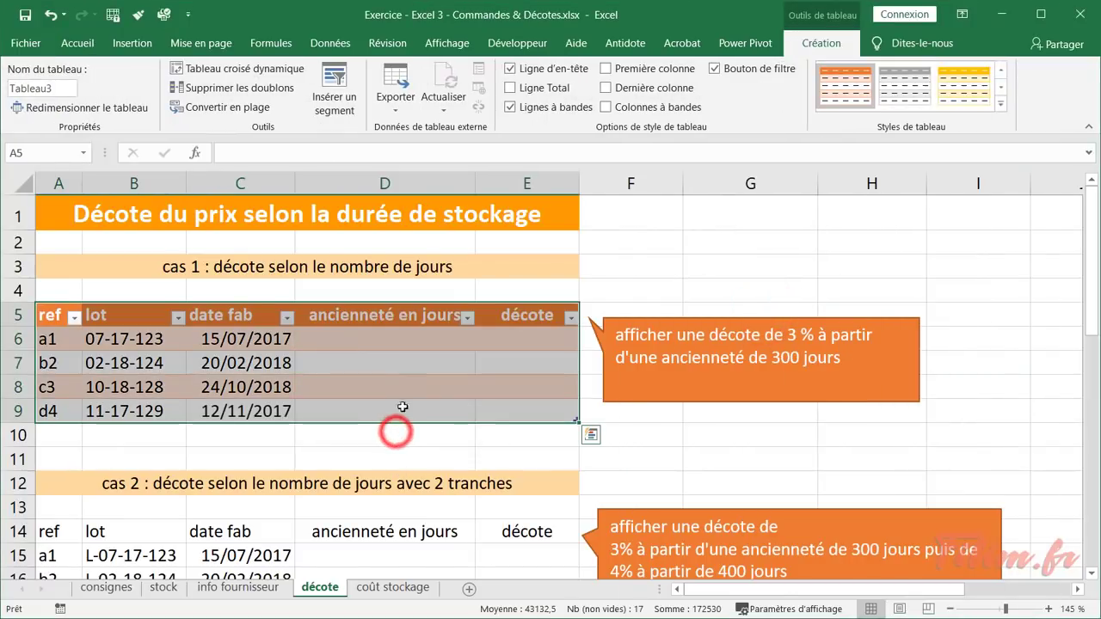
Fill case 1's ancienneté en jours column with the formula =AUJOURDHUI()-[@[date fab]], entered in D6
click(412, 339)
text(=)
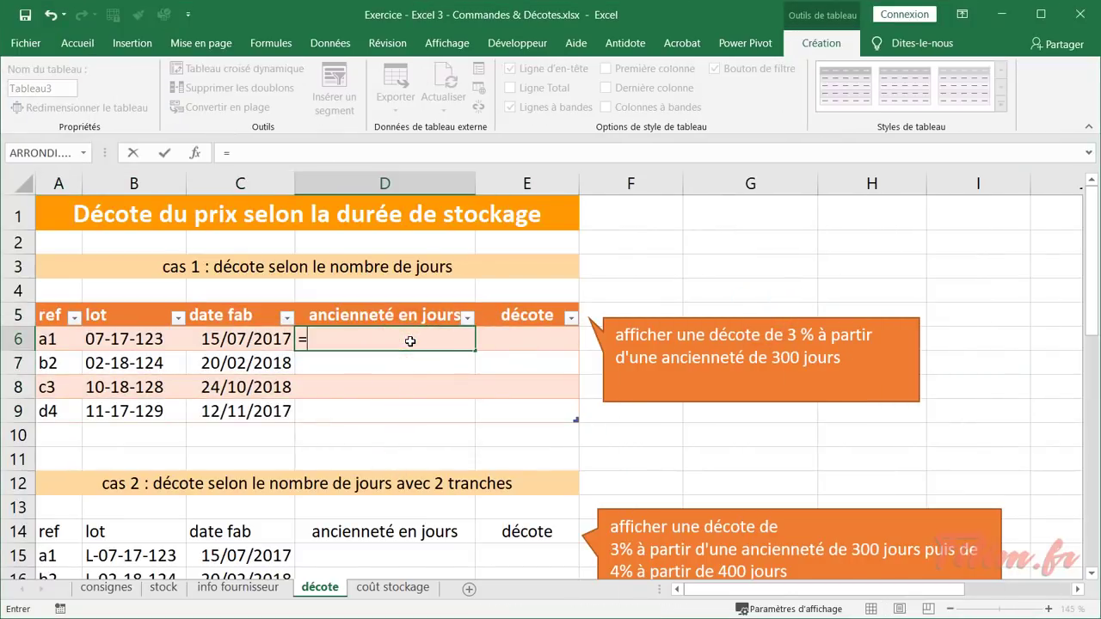
text(aujourd)
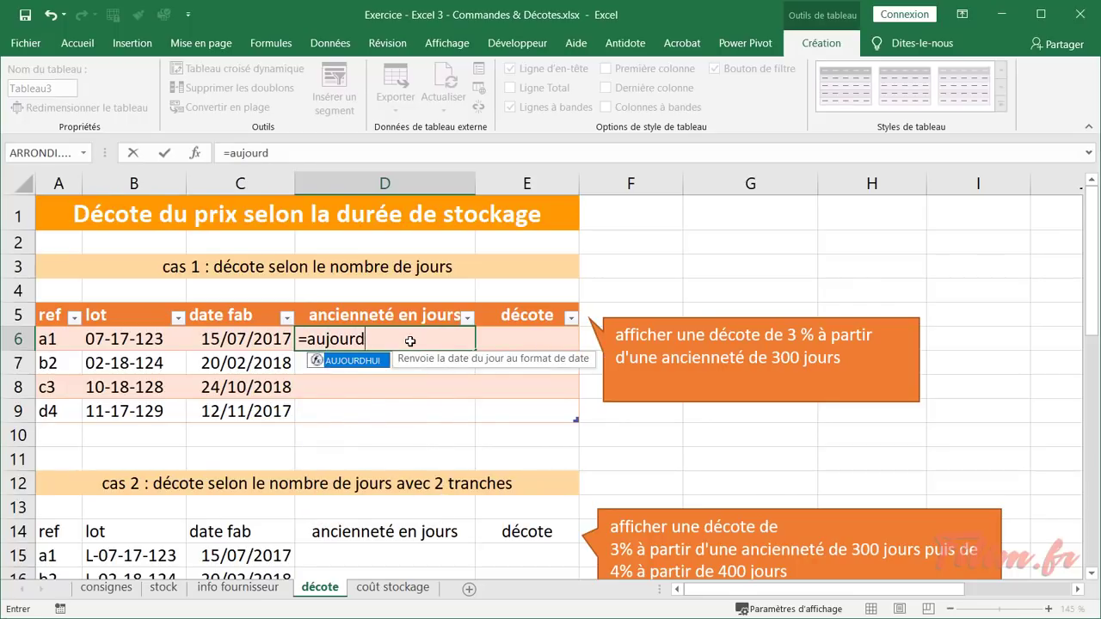
key(Tab)
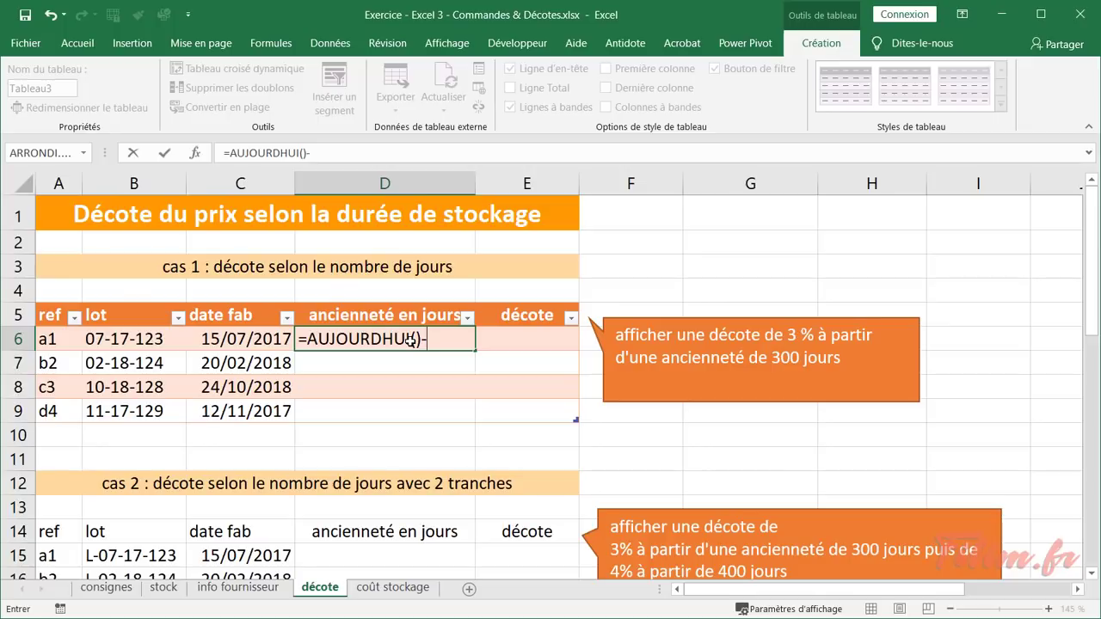
click(248, 340)
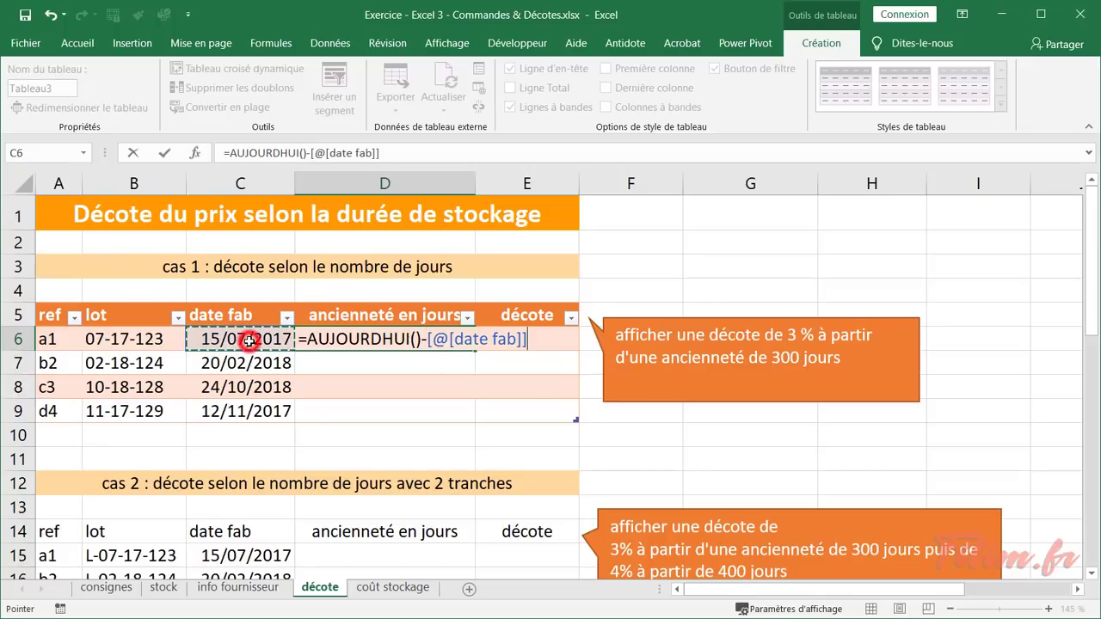
key(Return)
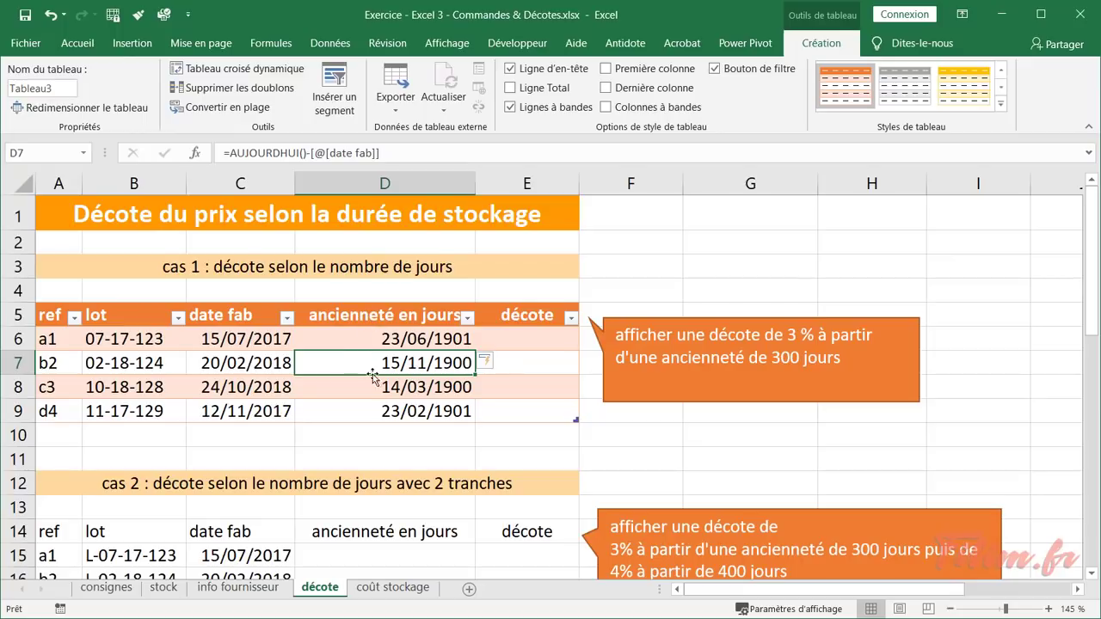
Apply the Standard number format to all of case 1's ancienneté en jours values
ctrl+scroll(392, 411, up, 1)
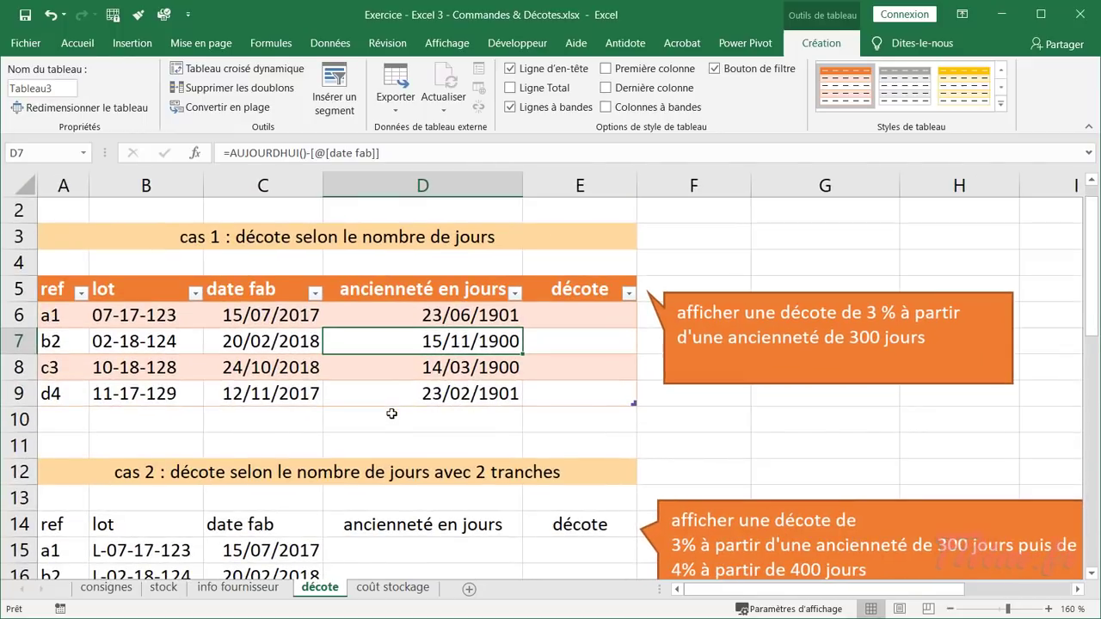
click(387, 280)
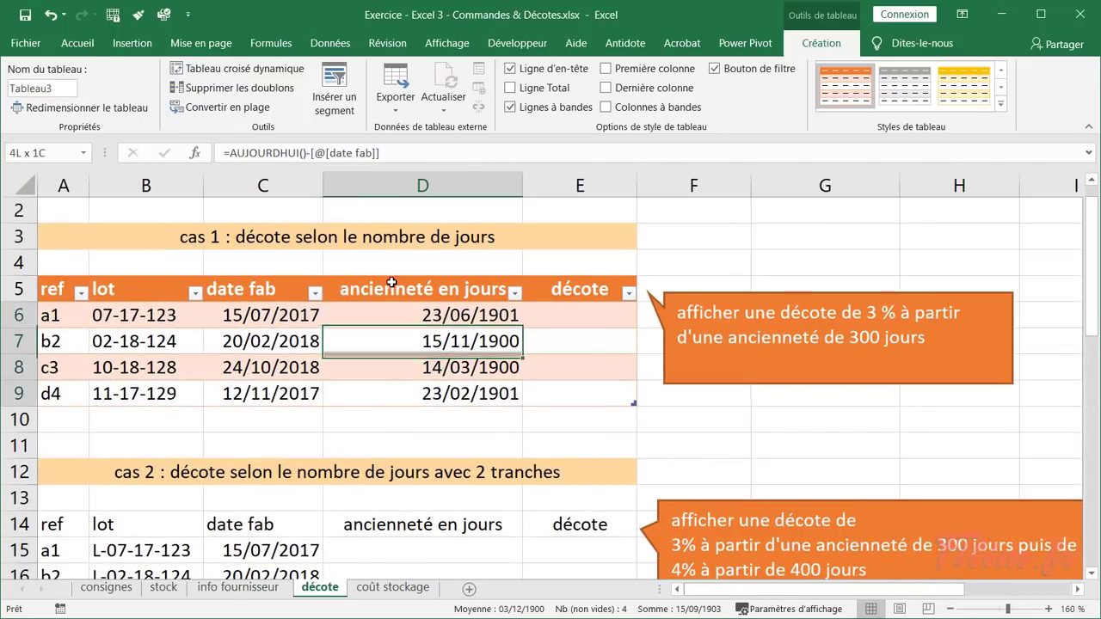
click(86, 44)
click(525, 75)
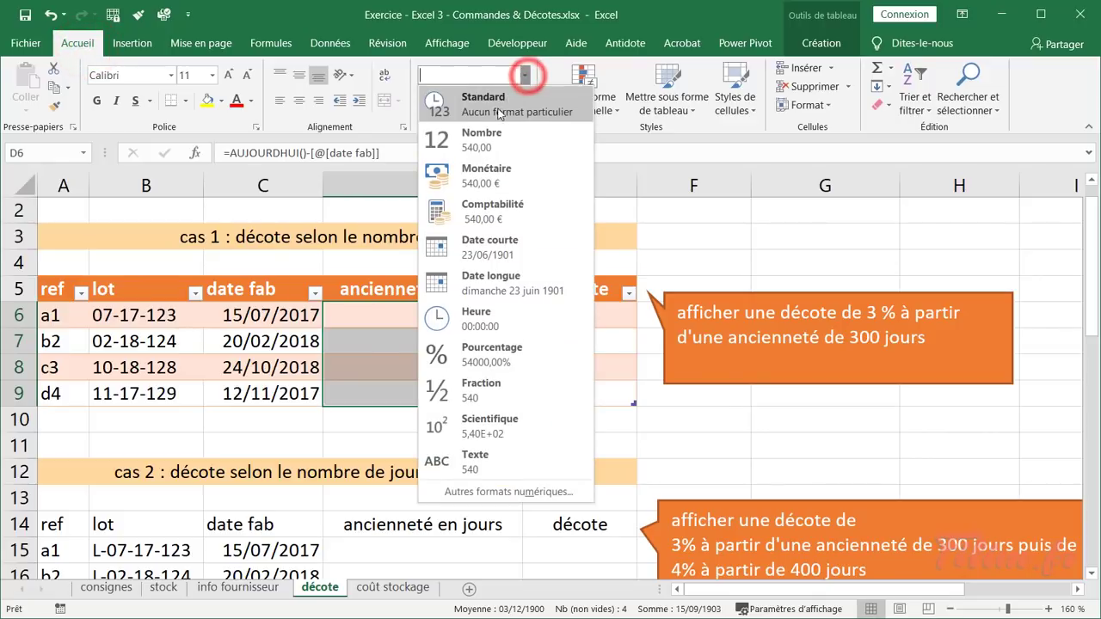
click(484, 117)
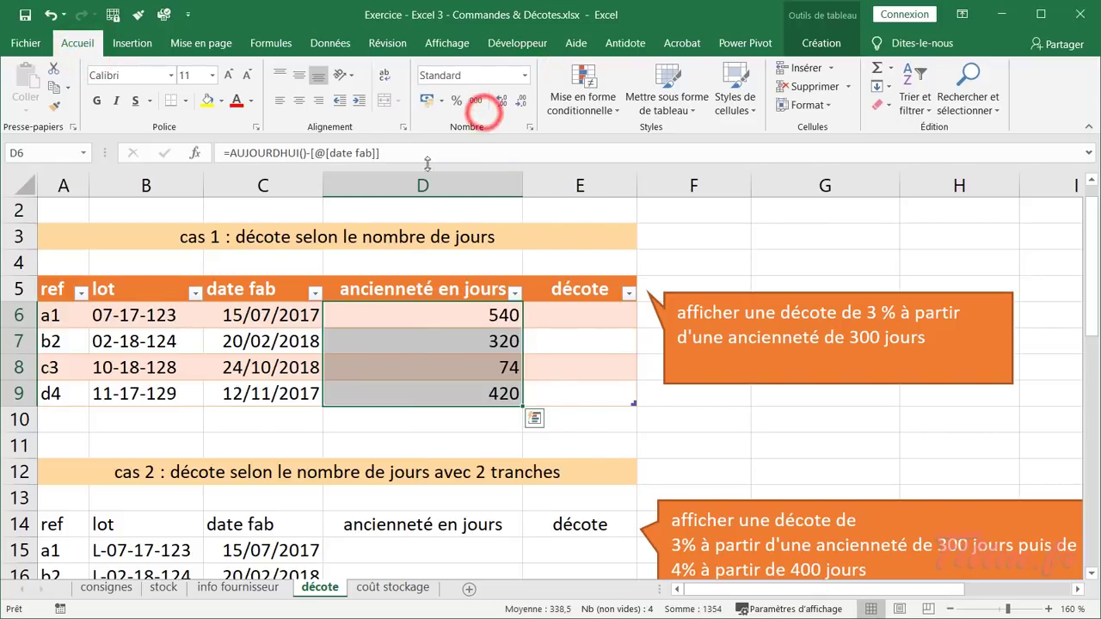
Insert the SI function in E6, the first décote cell of case 1, keeping row 6 visible beside its arguments
click(582, 315)
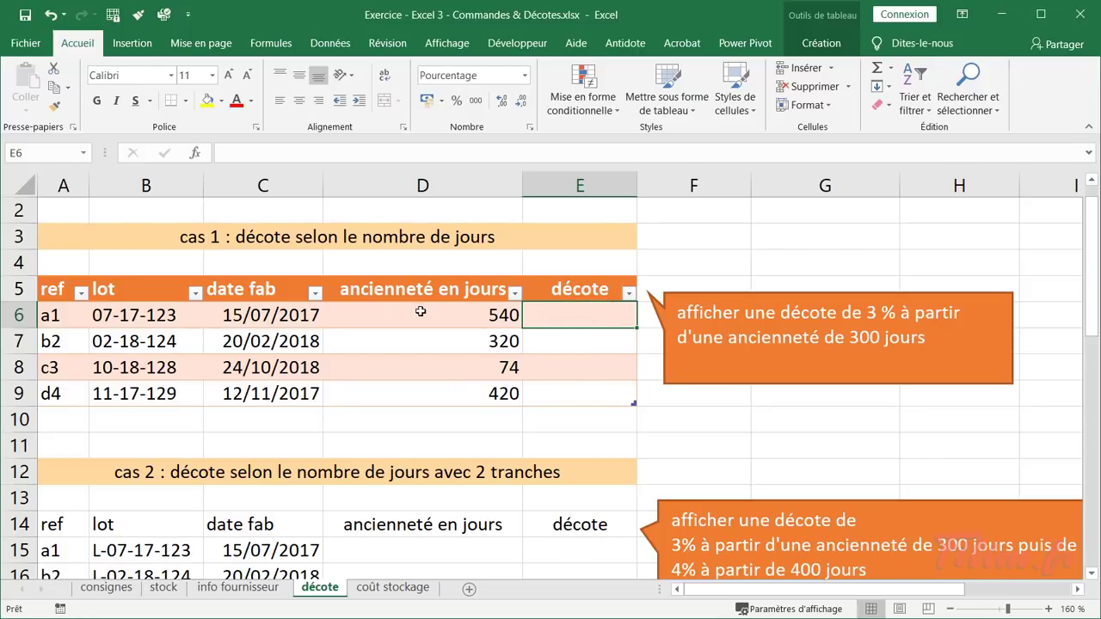
click(195, 152)
click(332, 377)
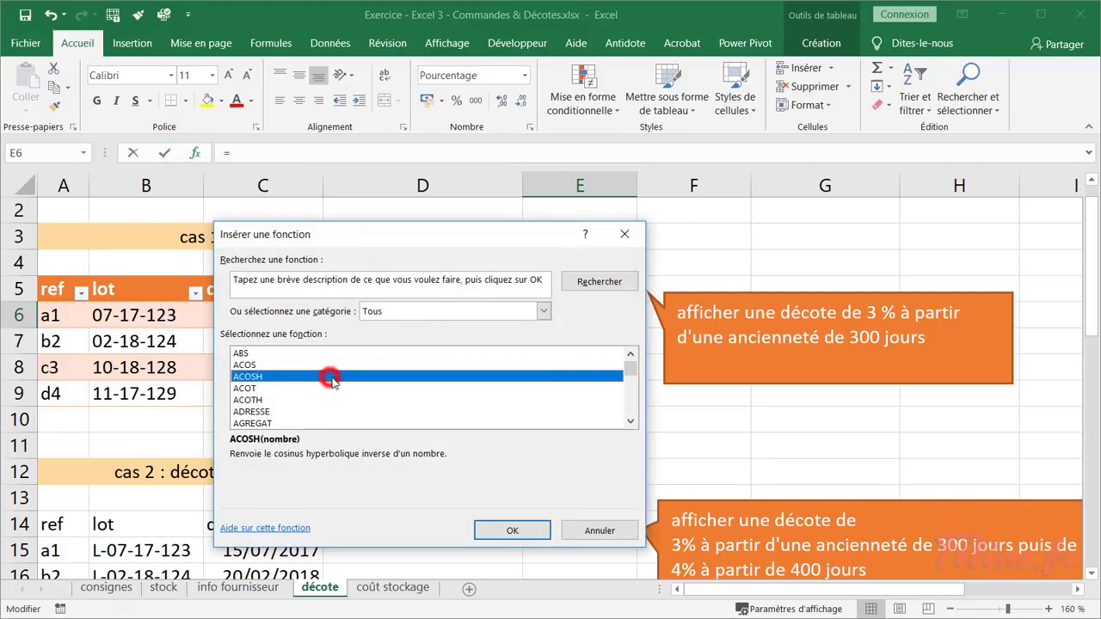
text(si)
key(Return)
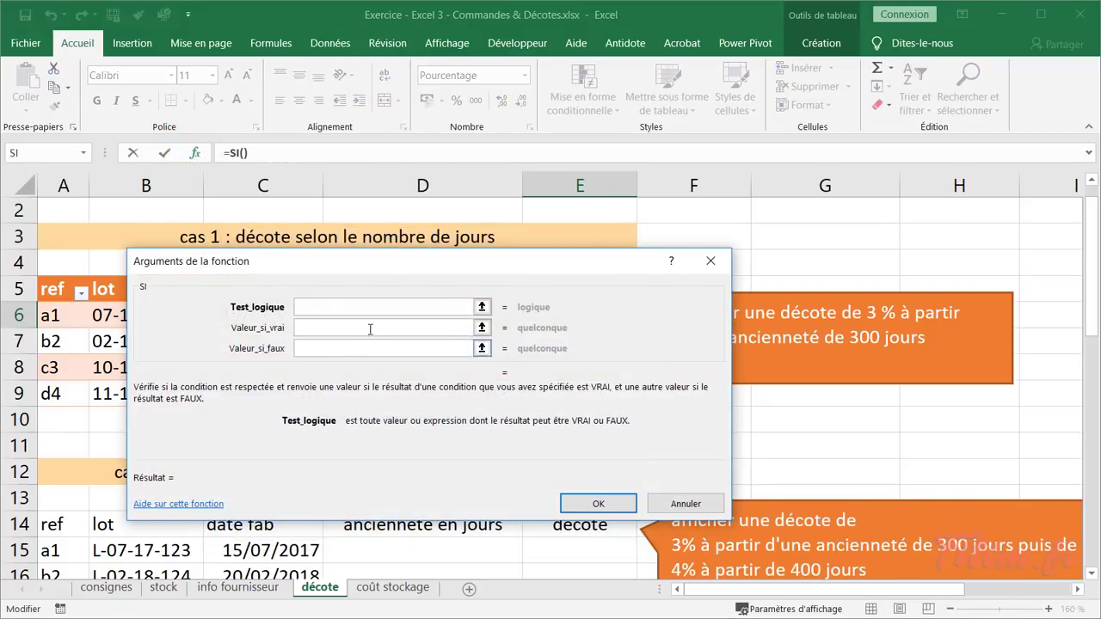
drag(395, 256, 422, 346)
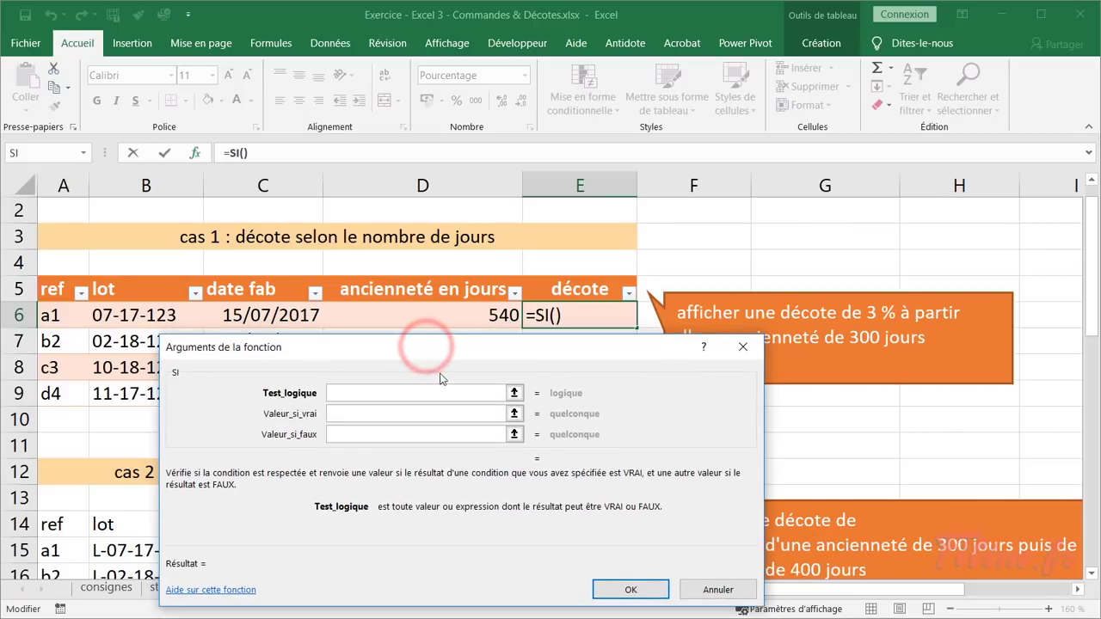
Complete case 1's décote formula with the test [@[ancienneté en jours]]>=300, returning 3% if true and 0% if false
click(473, 317)
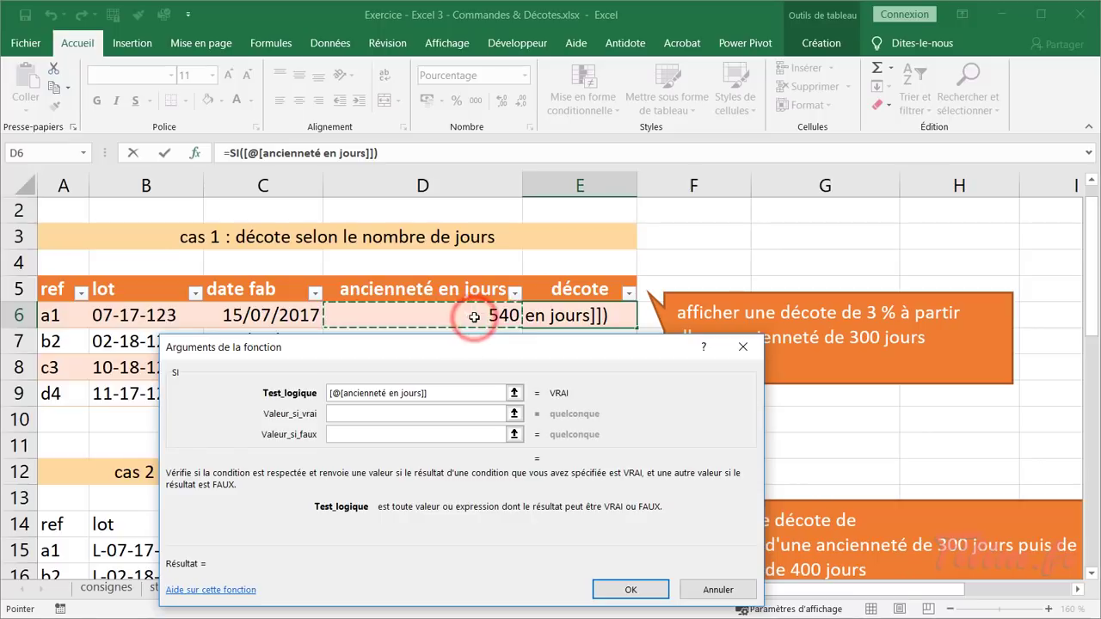
text(>=)
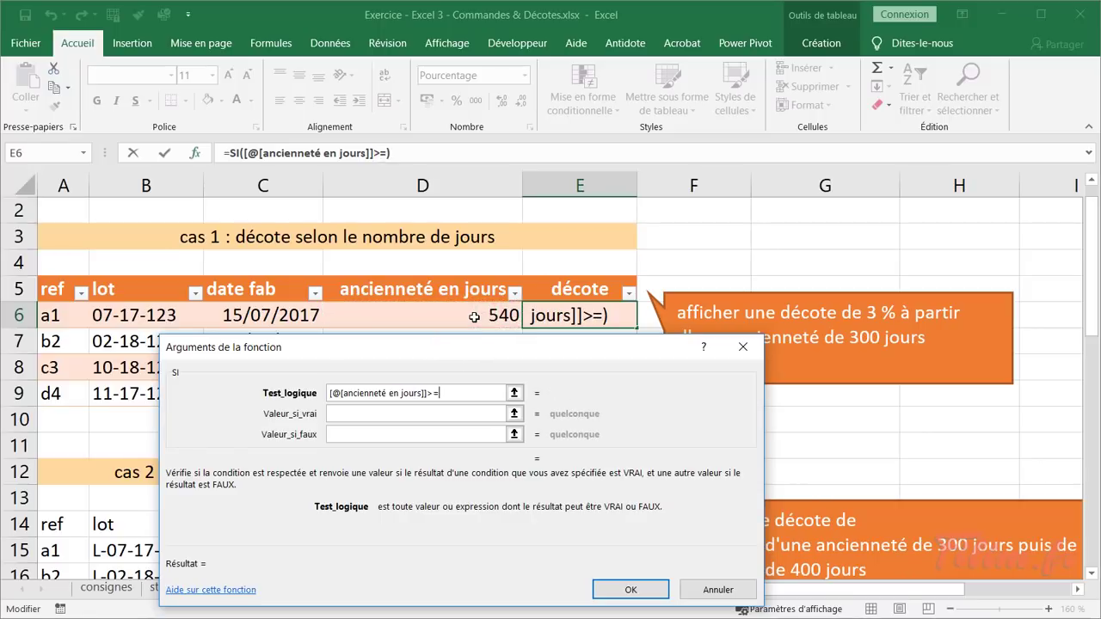
text(300)
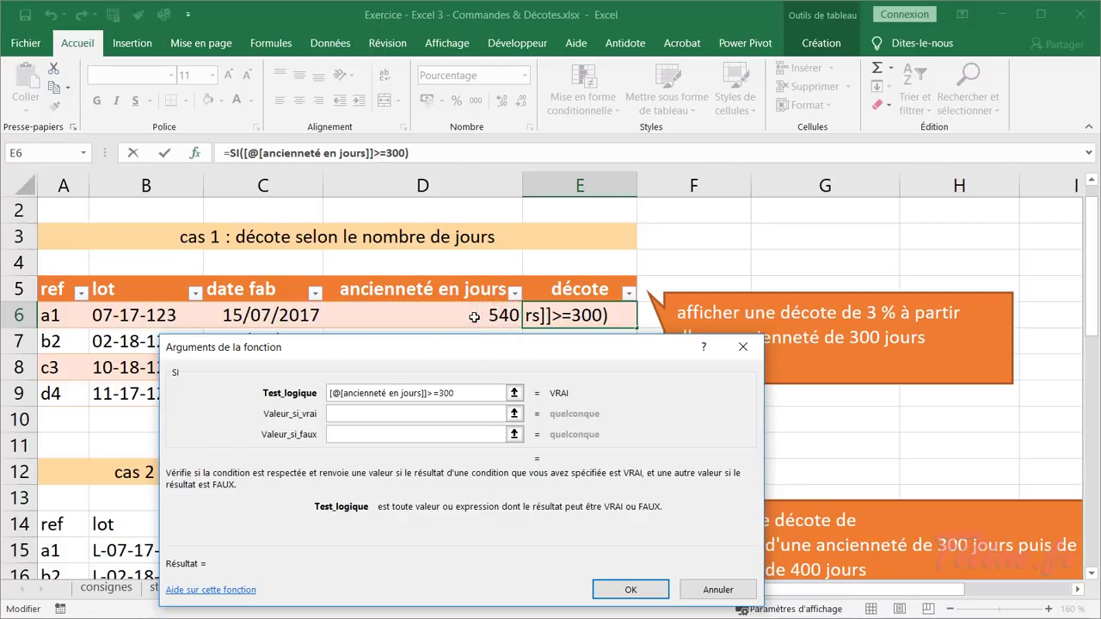
click(362, 419)
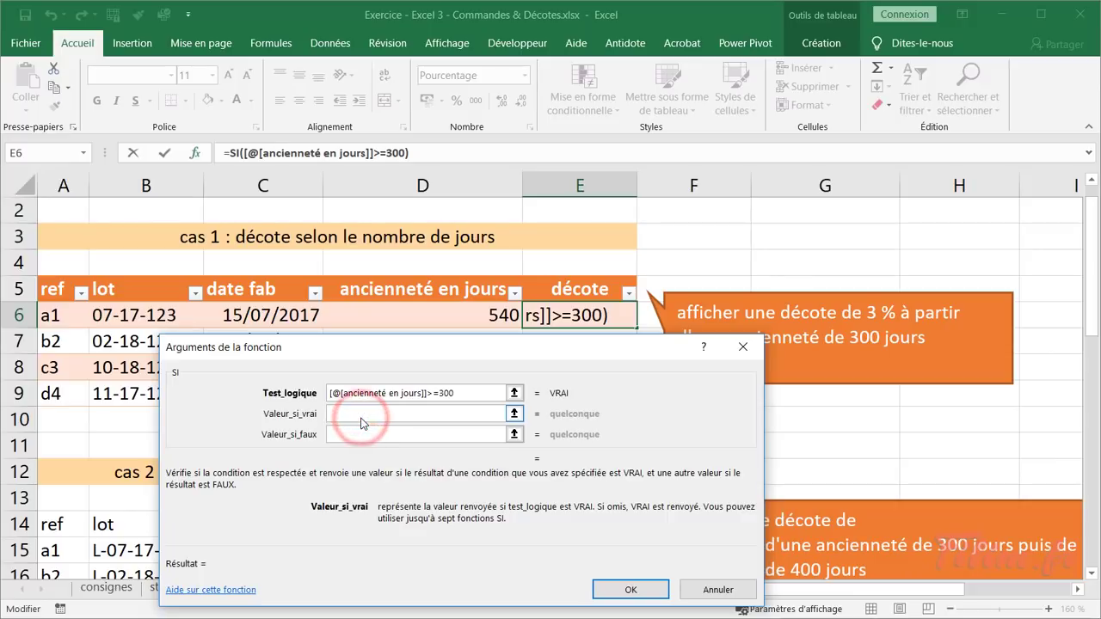
text(3)
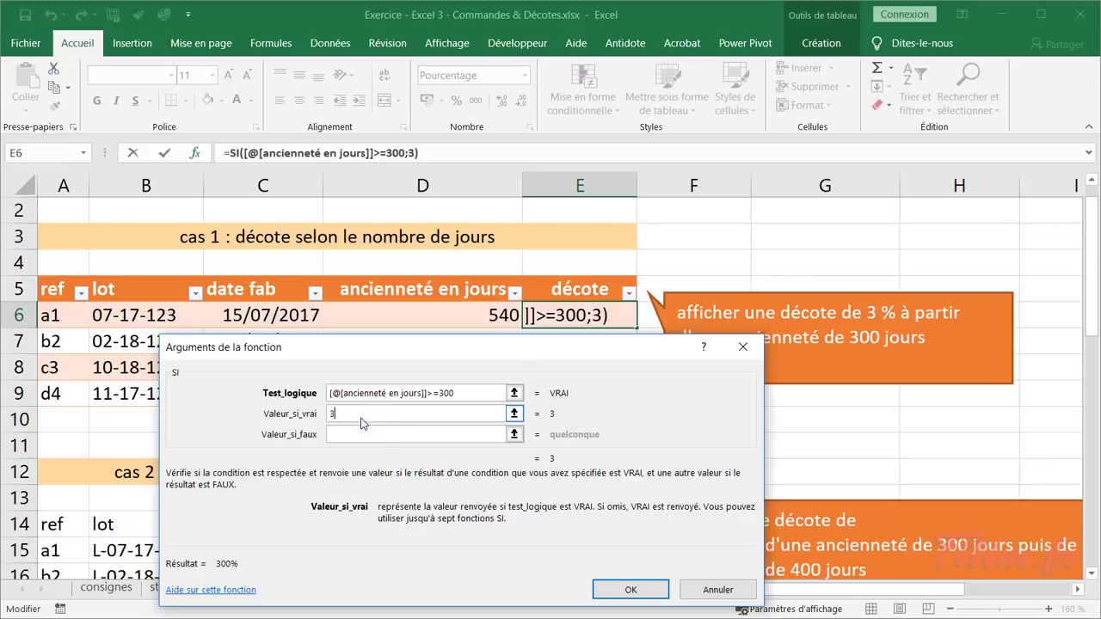
text(%)
key(Tab)
text(0%)
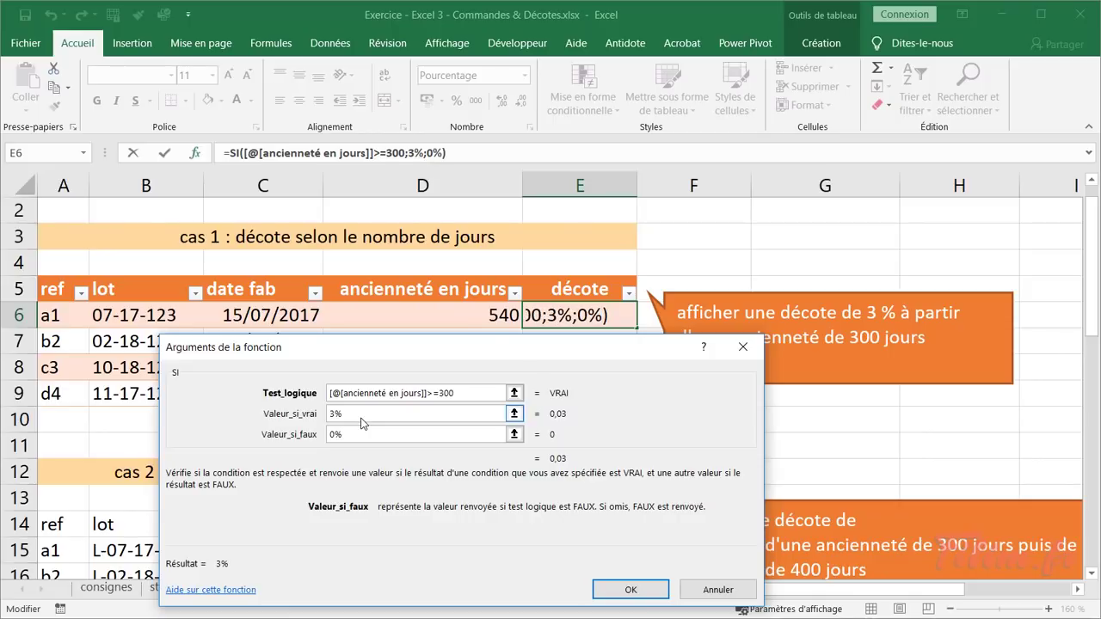
click(617, 588)
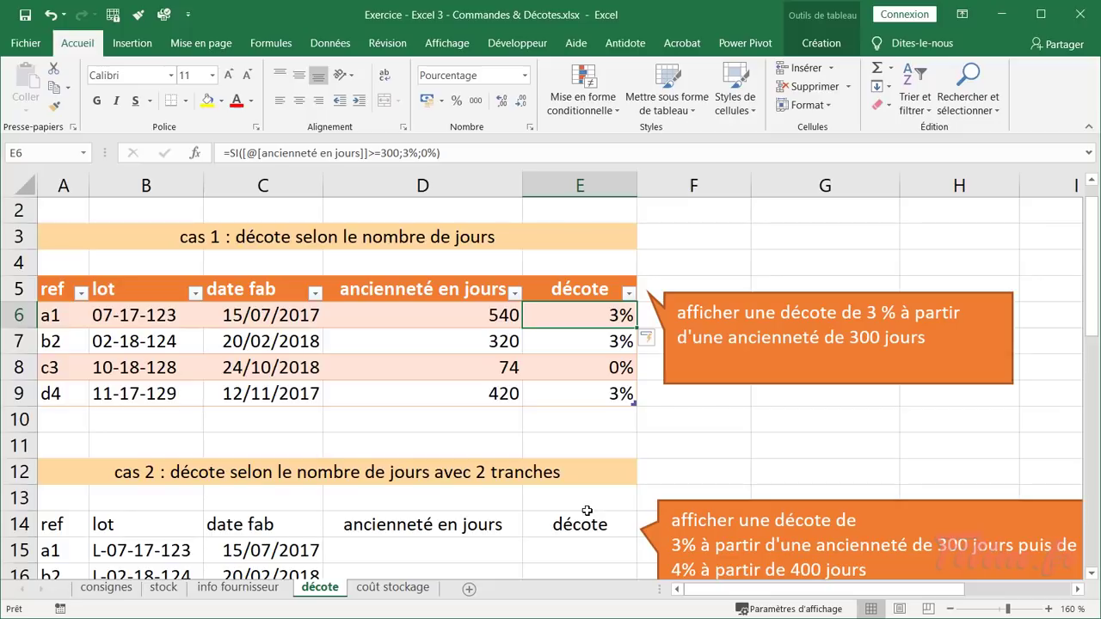
Examine the data layouts and discount rules of cases 2 to 4 on the décote sheet
click(296, 425)
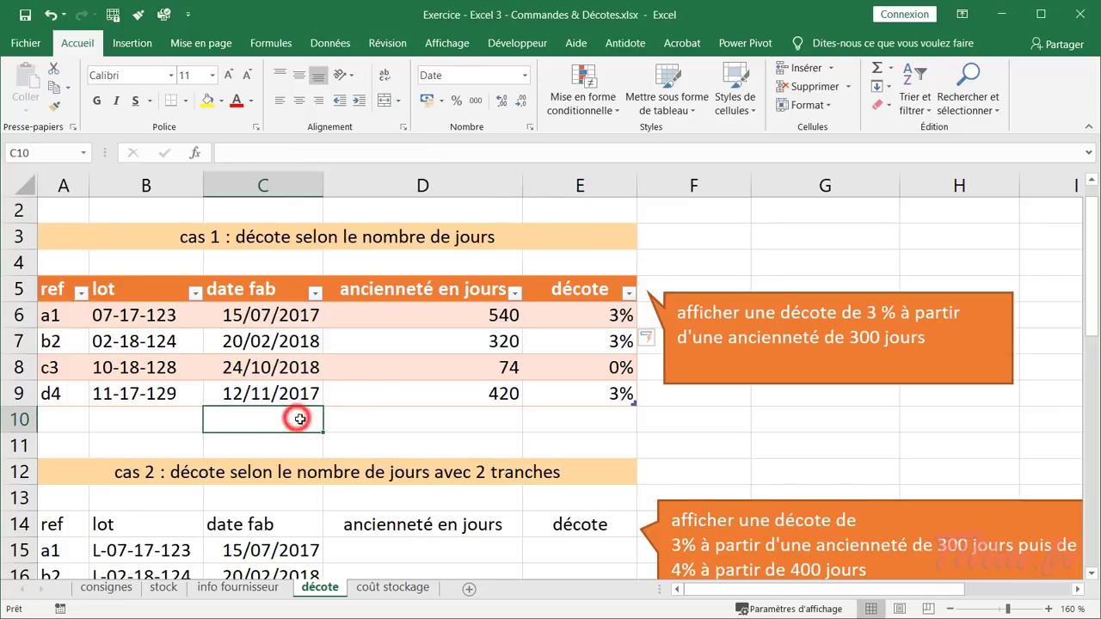
scroll(294, 417, down, 4)
scroll(293, 409, down, 4)
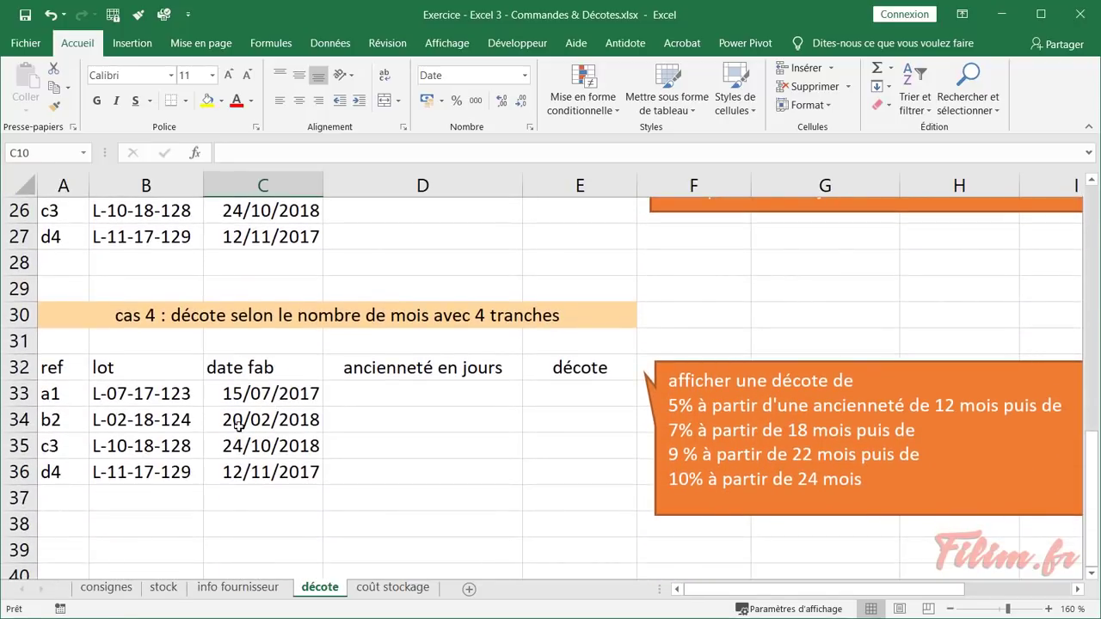
drag(79, 317, 609, 472)
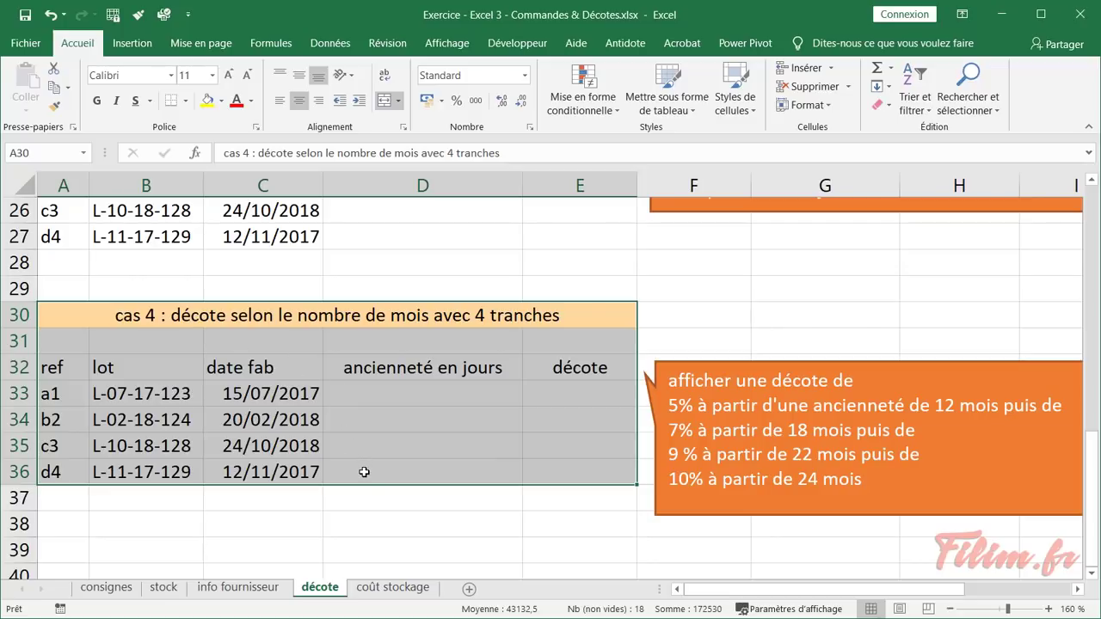
scroll(364, 471, up, 6)
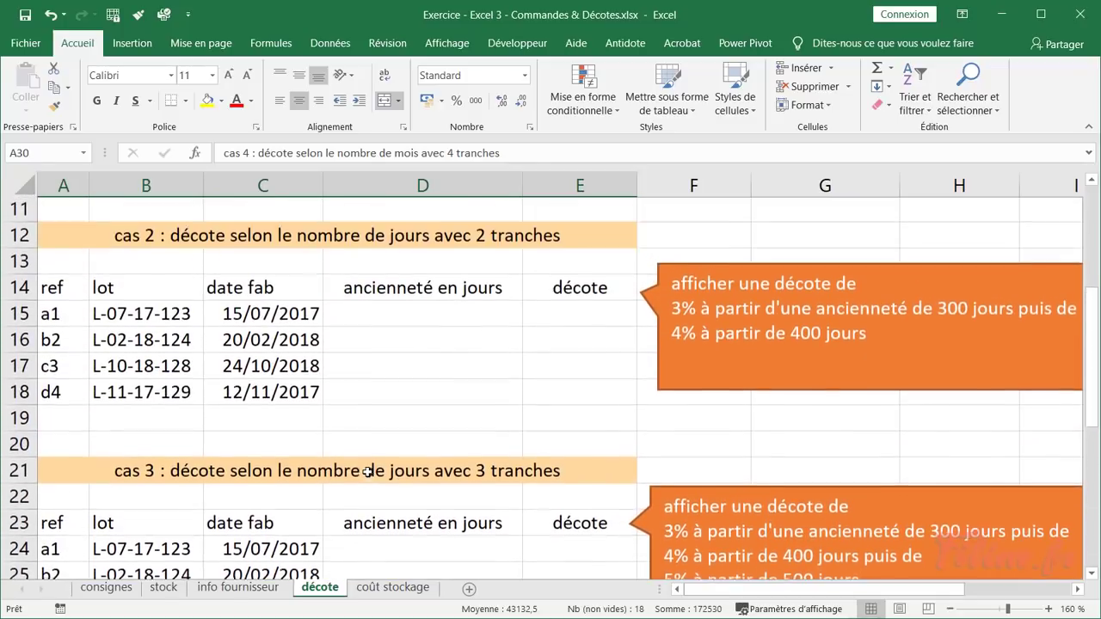
scroll(367, 472, up, 1)
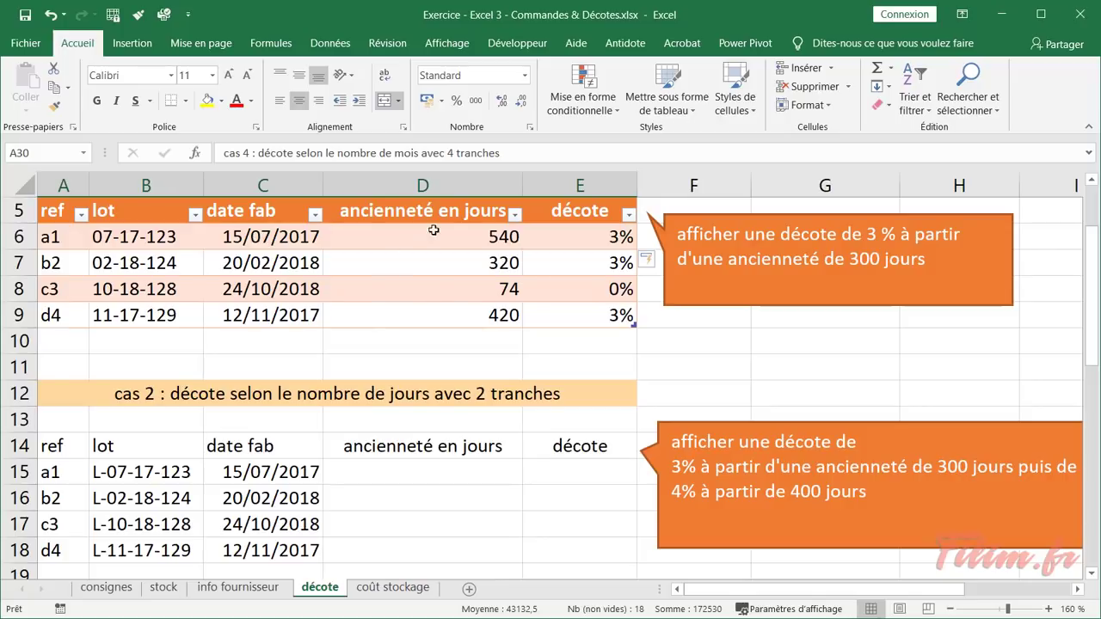
click(587, 252)
scroll(584, 251, down, 1)
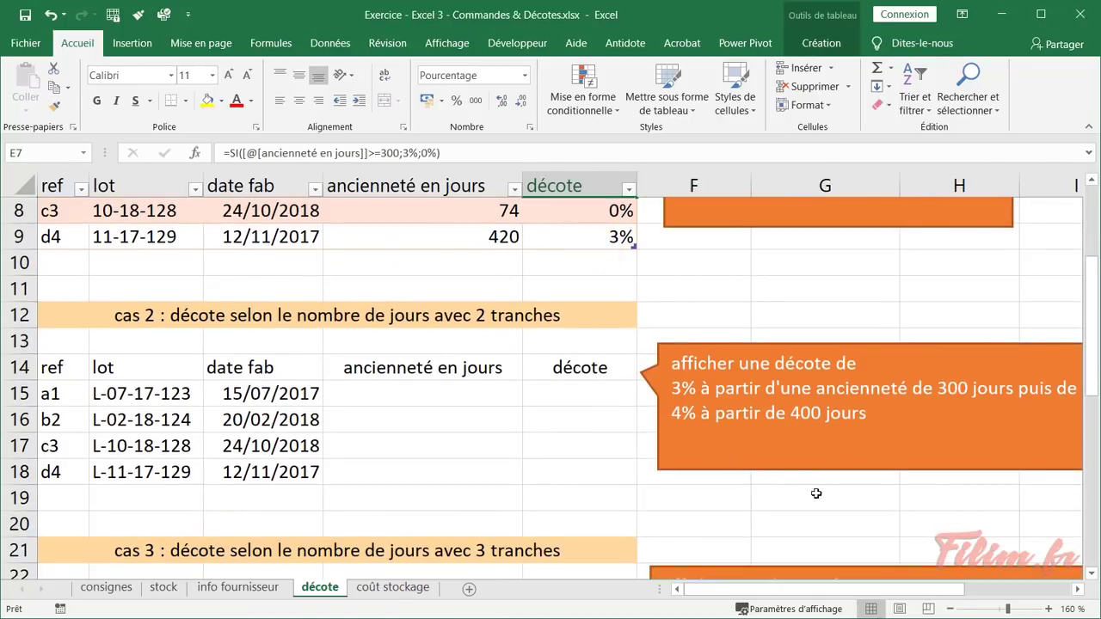
click(1077, 589)
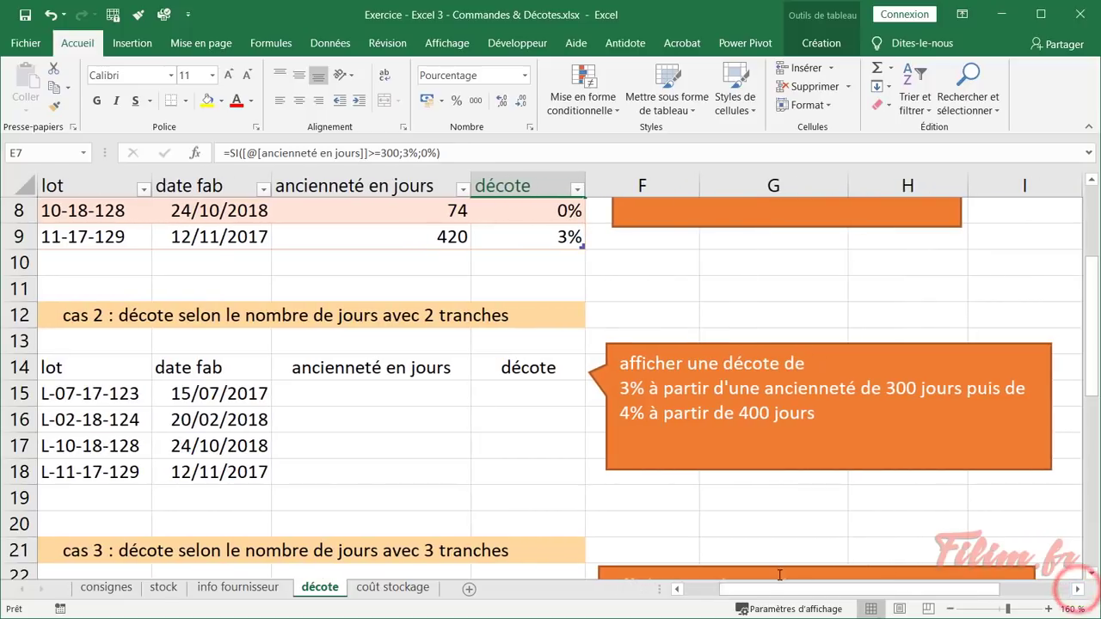
drag(761, 590, 739, 599)
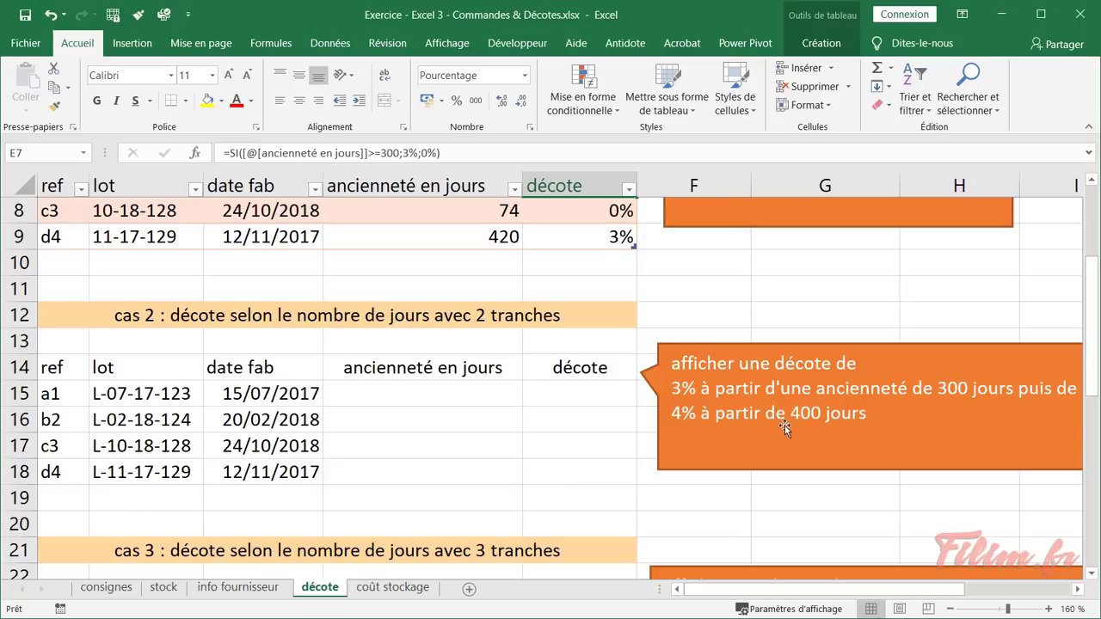
Format the case 2 range A14:E18 as a table with an orange medium style, using row 14 as headers
click(289, 397)
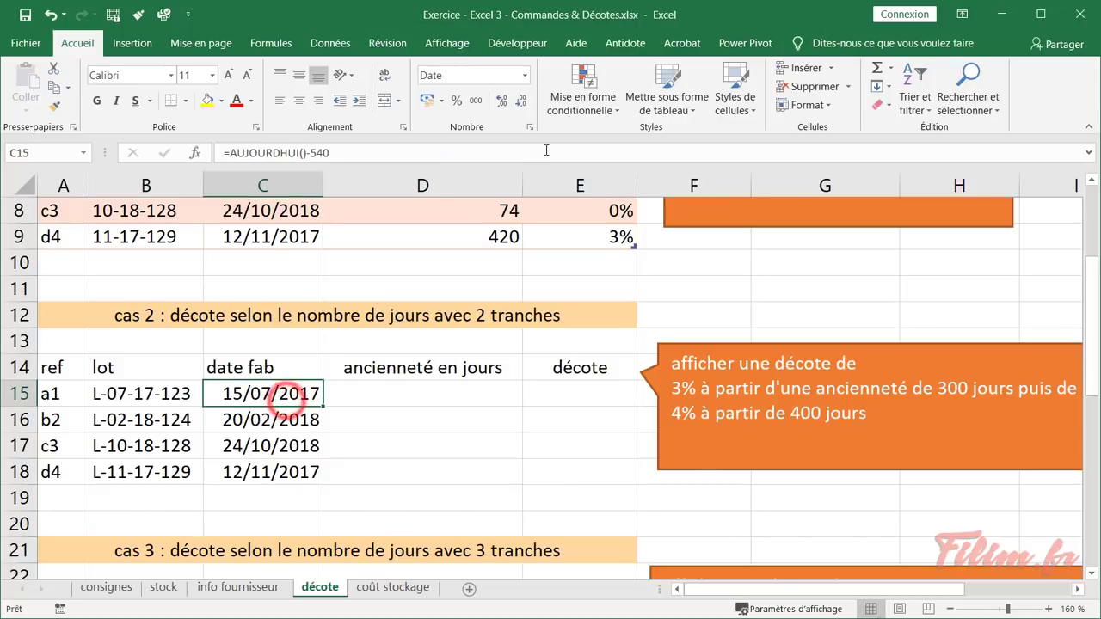
click(664, 96)
click(772, 313)
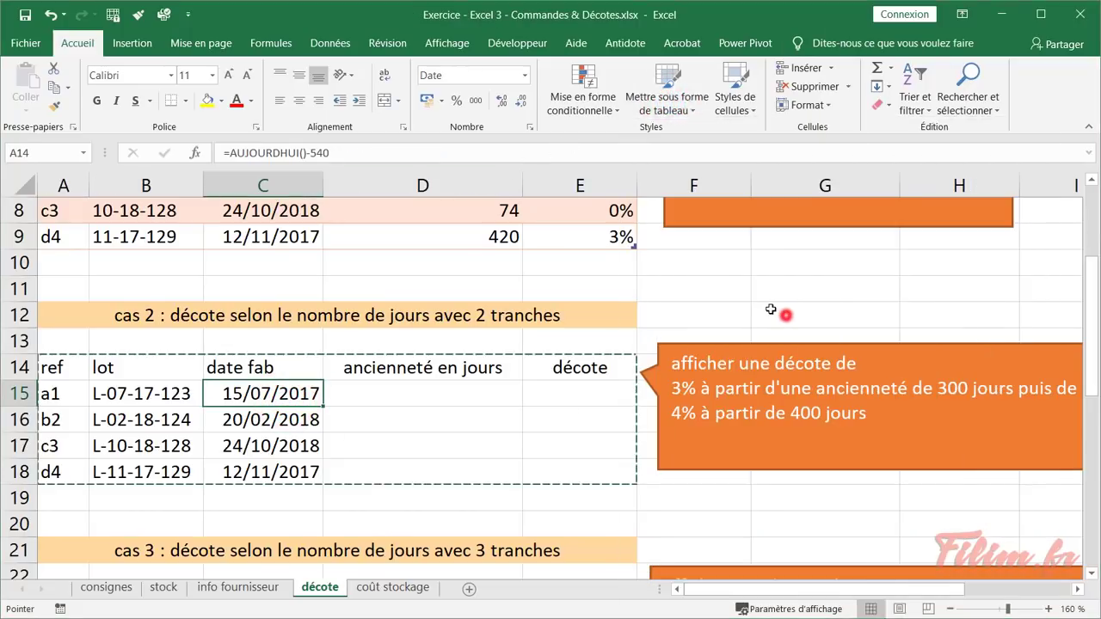
click(447, 516)
Fill case 2's ancienneté en jours column with the formula =AUJOURDHUI()-[@[date fab]], entered in D15
click(442, 394)
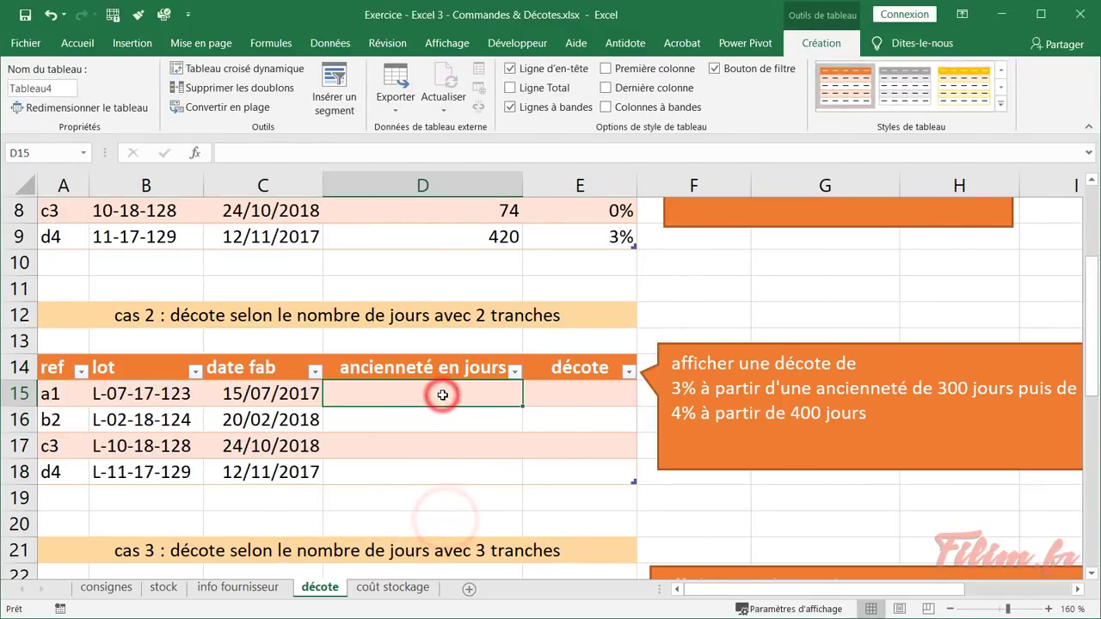
text(=aujou)
key(Tab)
text()*)
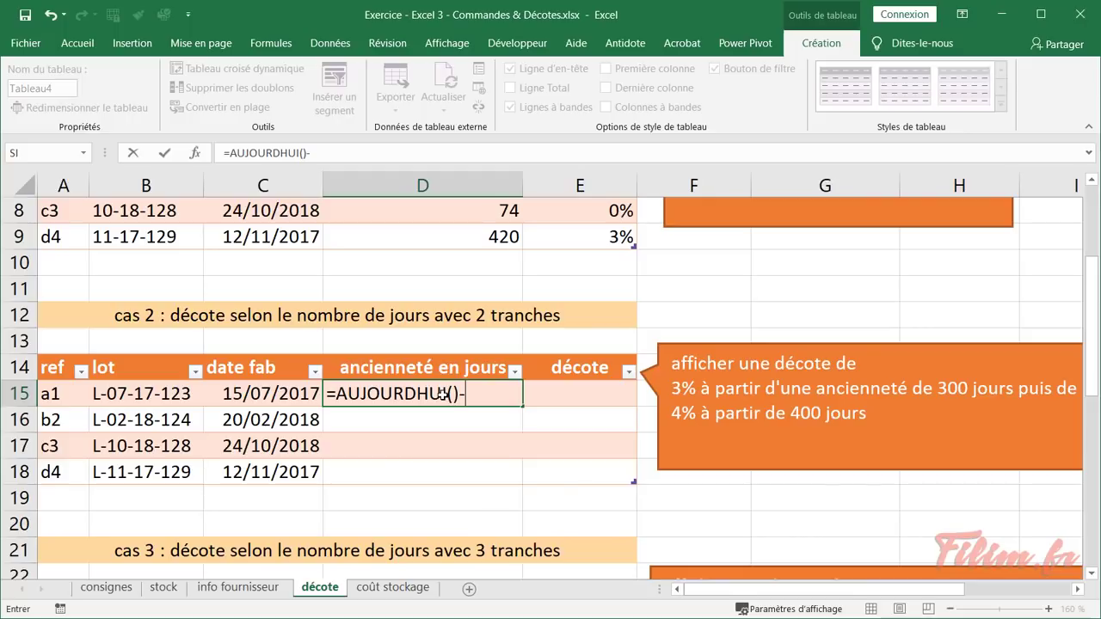
click(251, 393)
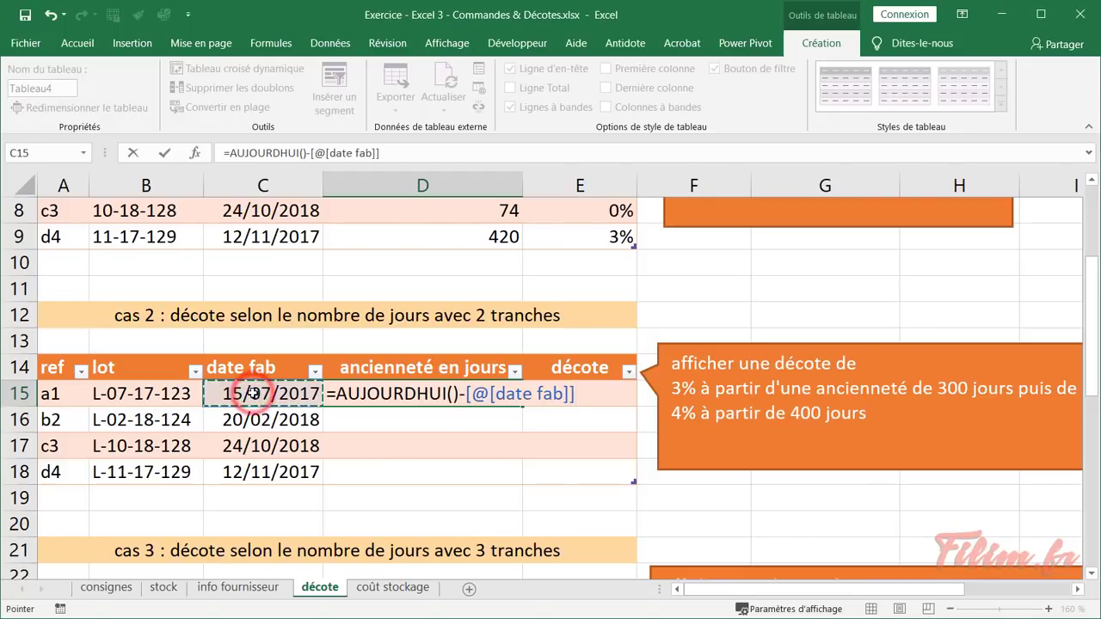
key(Return)
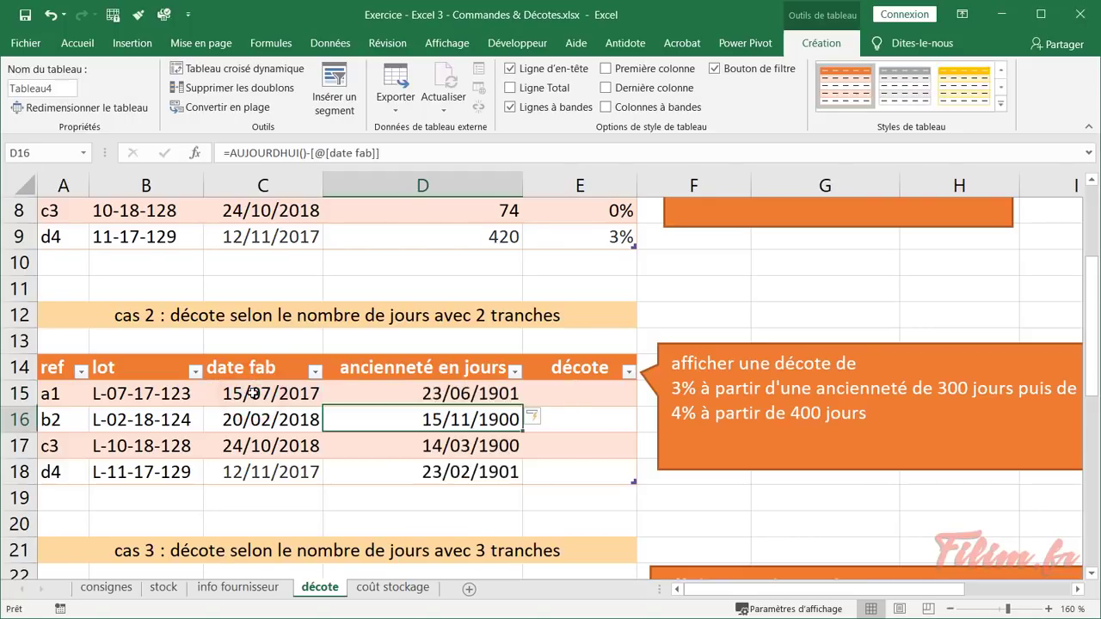
Apply the Standard number format to all of case 2's ancienneté en jours values
click(369, 361)
click(77, 43)
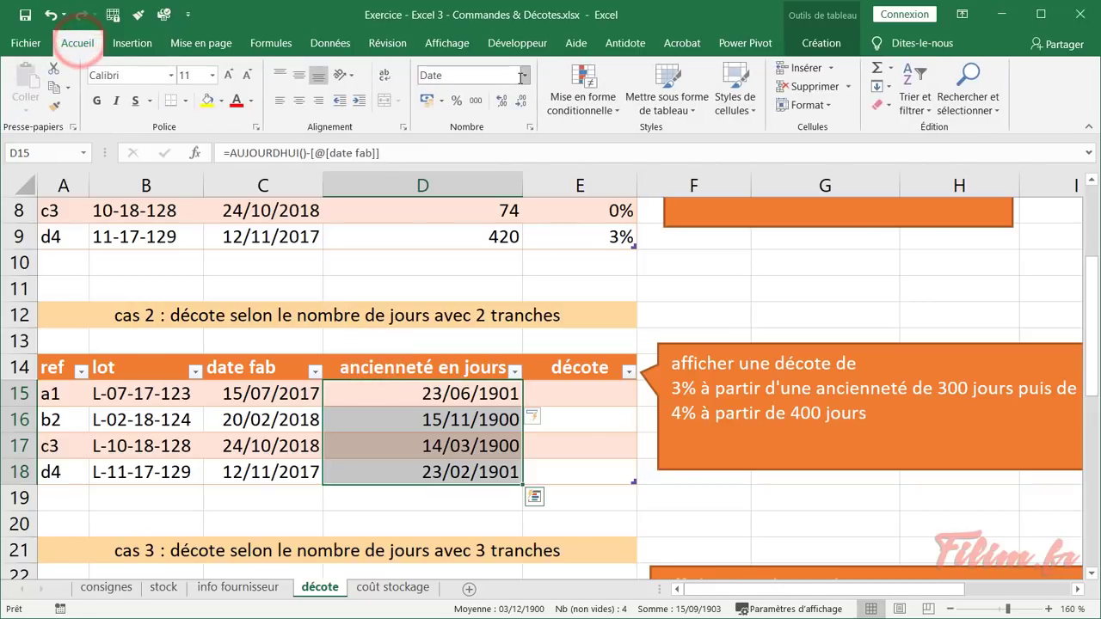
click(522, 76)
click(456, 93)
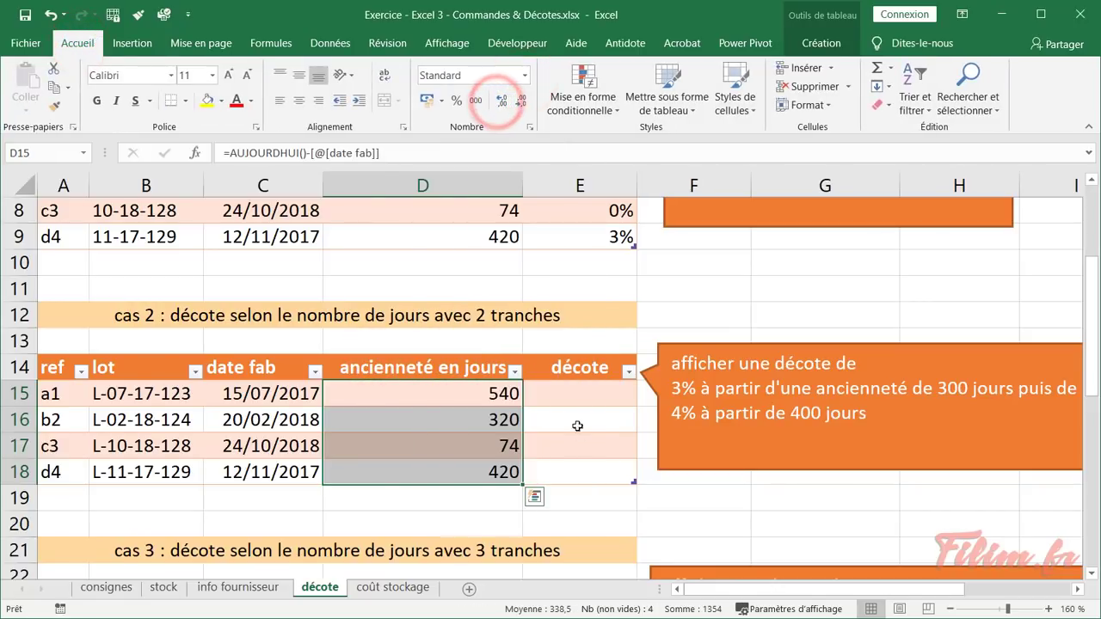
Insert the SI function in E15, the first décote cell of case 2, keeping row 15 visible beside its arguments
click(583, 392)
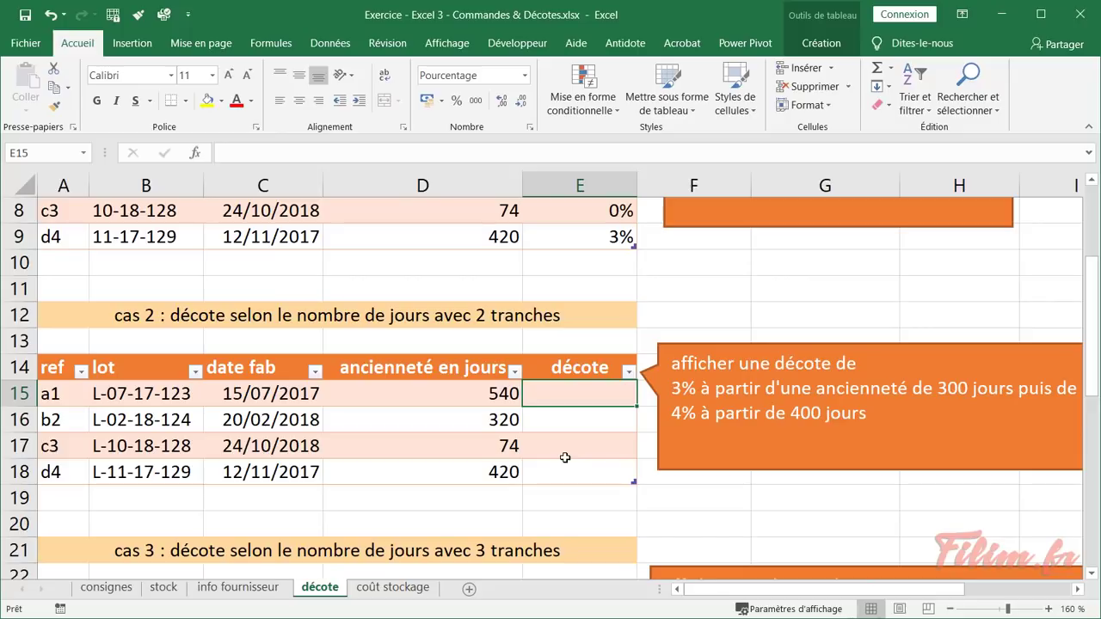
click(195, 152)
click(367, 465)
text(si)
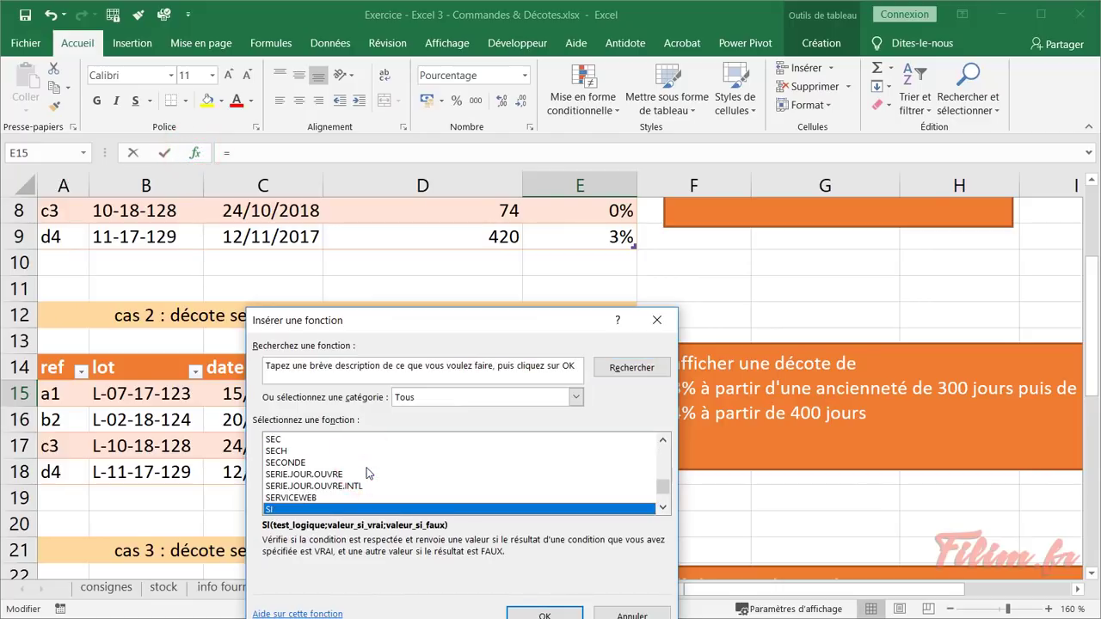
double_click(392, 506)
right_click(524, 348)
drag(483, 352, 409, 427)
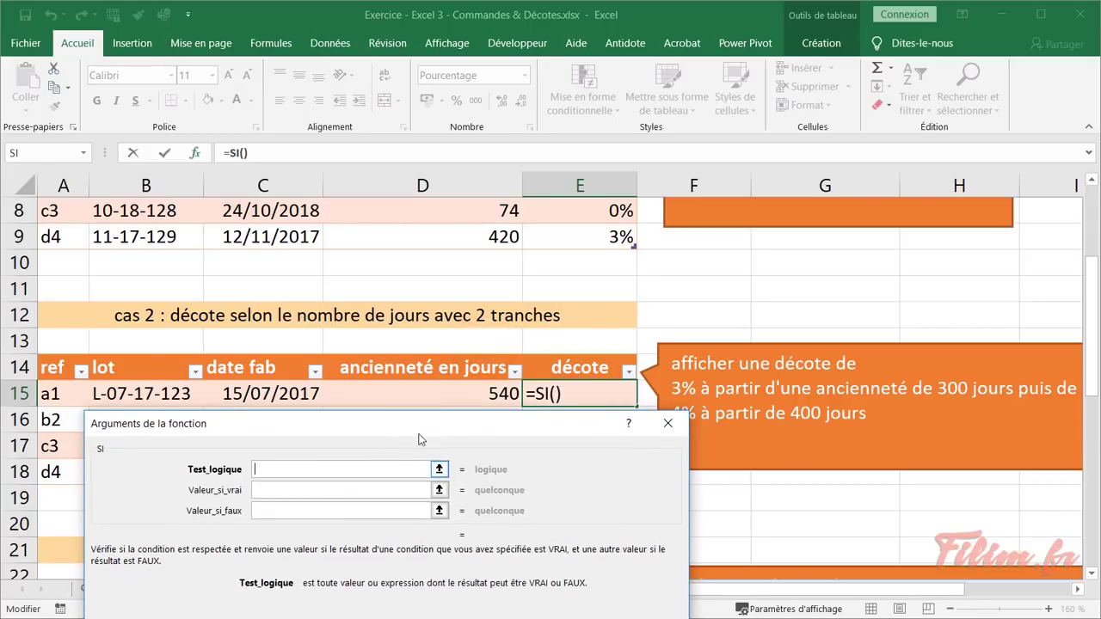
Set the logical test of E15's SI function to [@[ancienneté en jours]]>=300 and its value if true to 3%
click(440, 393)
text(>)
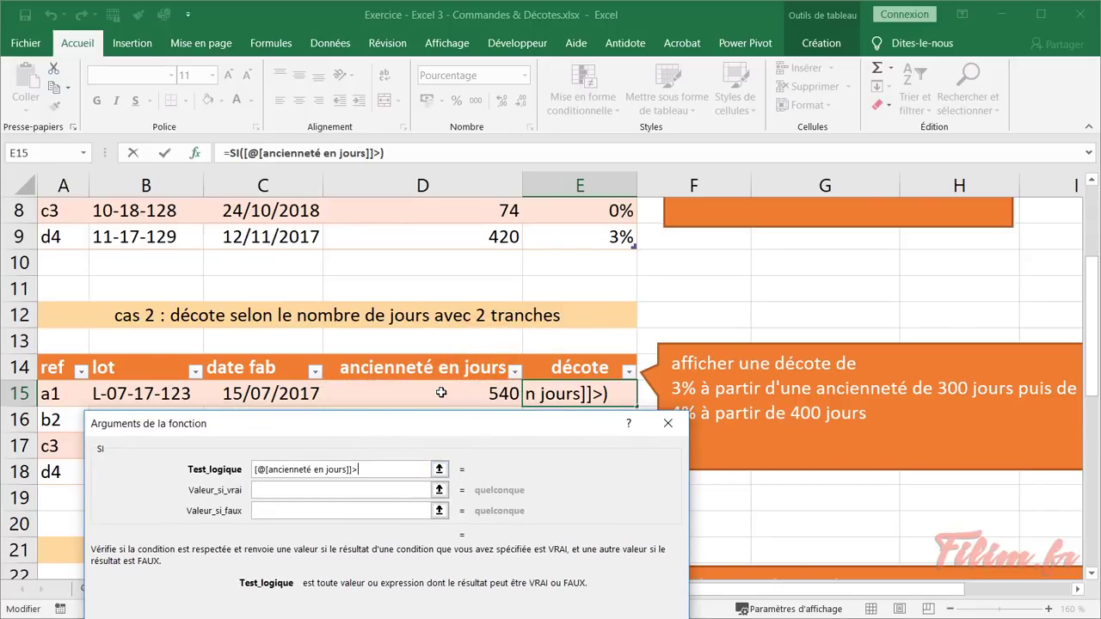
text(=300)
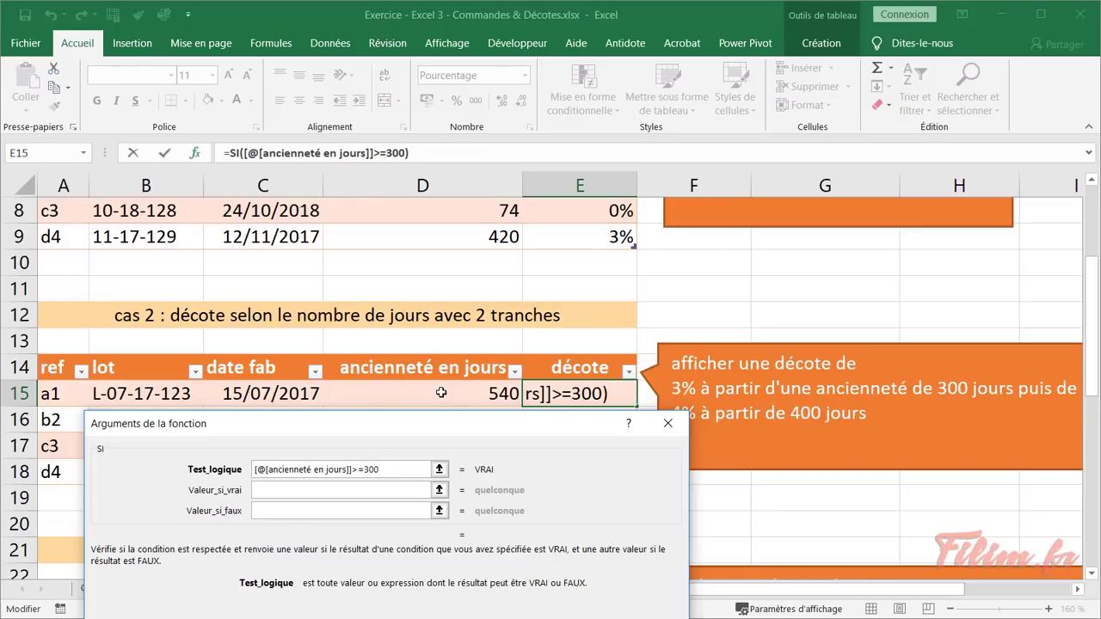
key(Tab)
click(392, 493)
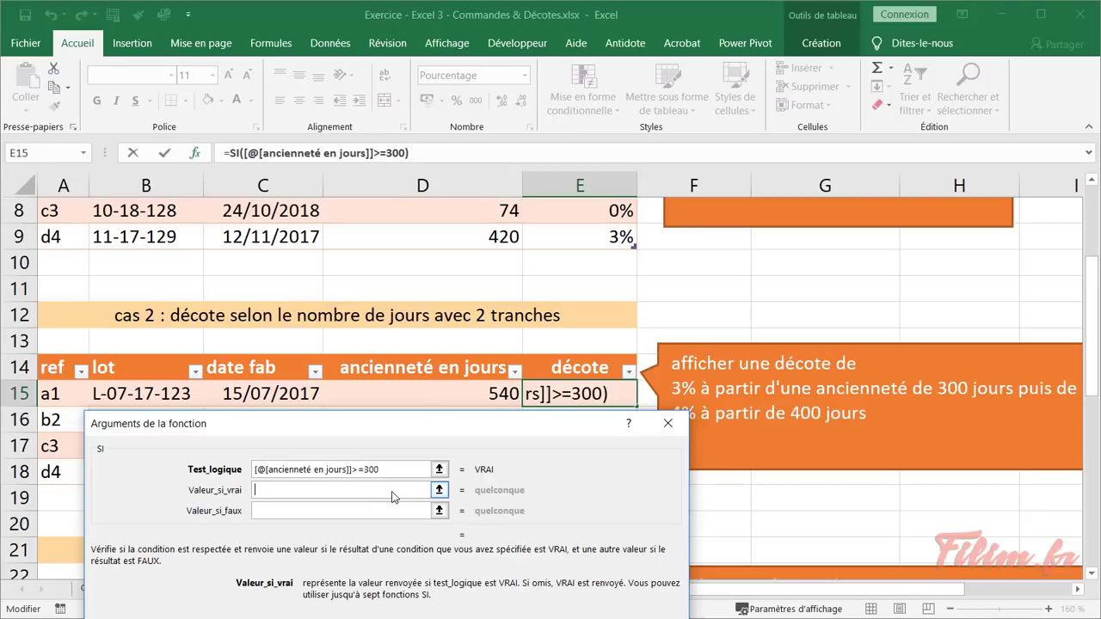
text(3%)
key(Tab)
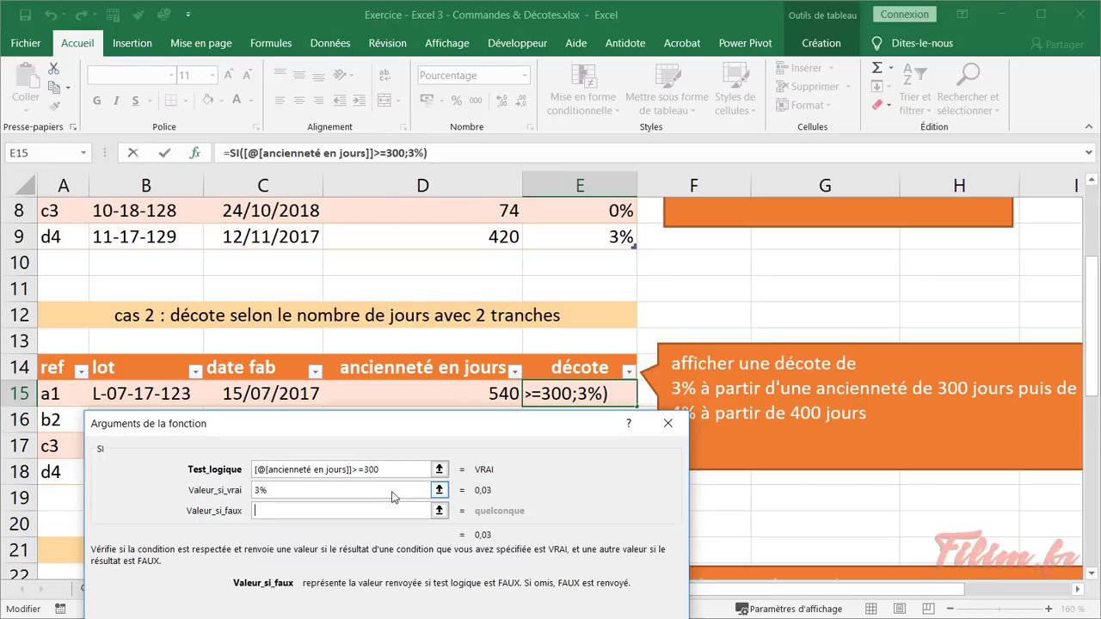
Enter the nested function si([@[ancienneté en jours]]>=400;4%;0%) as the value if false of E15's SI function
text(si()
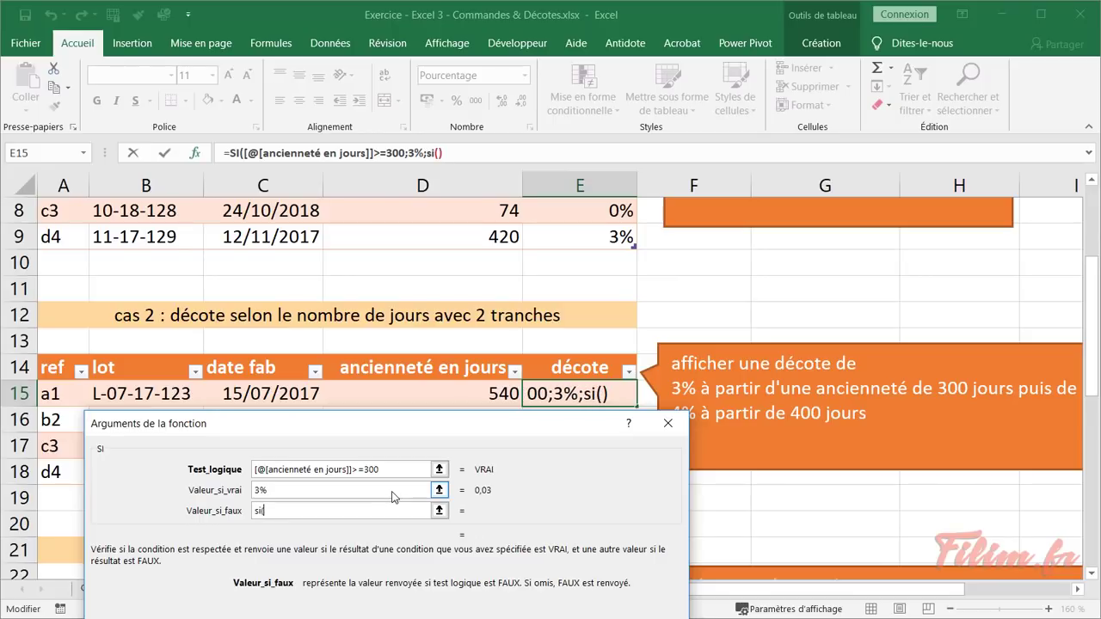
click(432, 392)
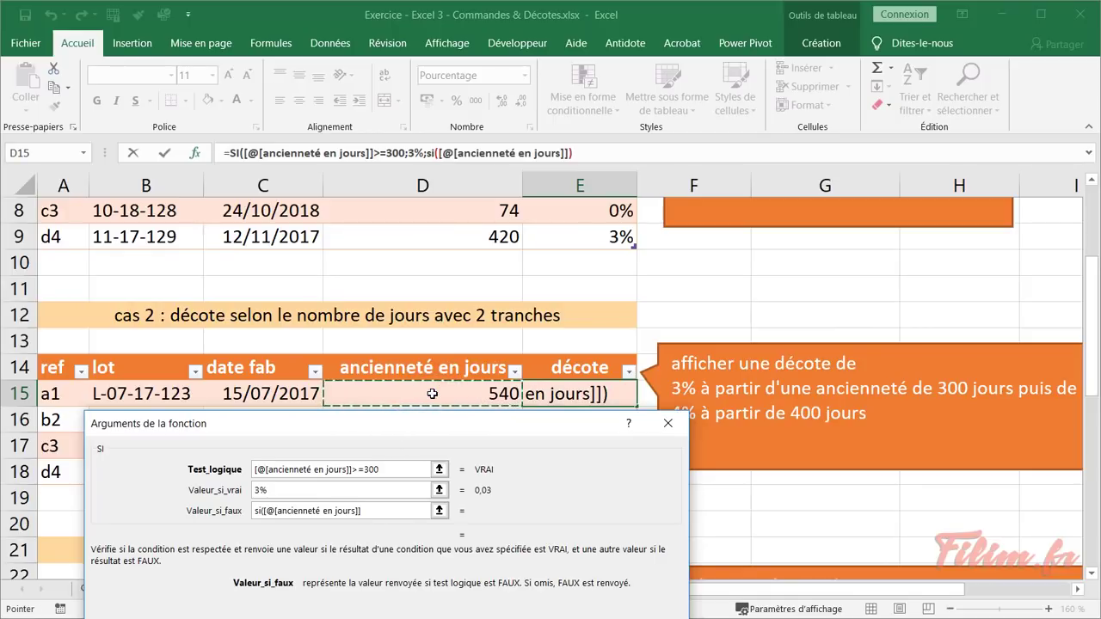
text(>=400)
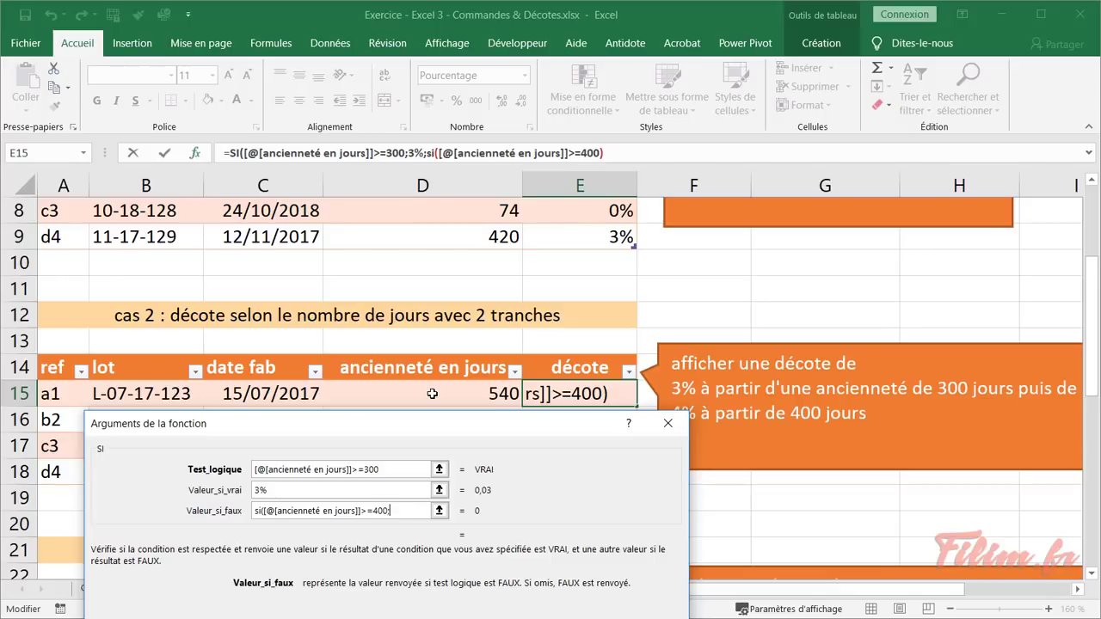
text(;4%)
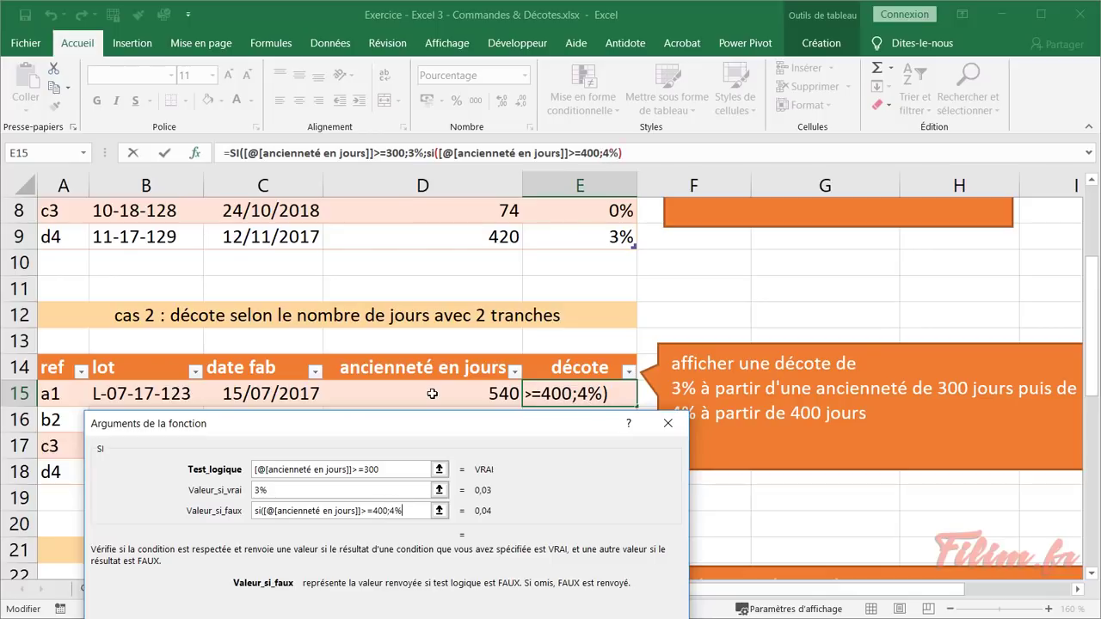
text(;01%)
key(BackSpace)
key(BackSpace)
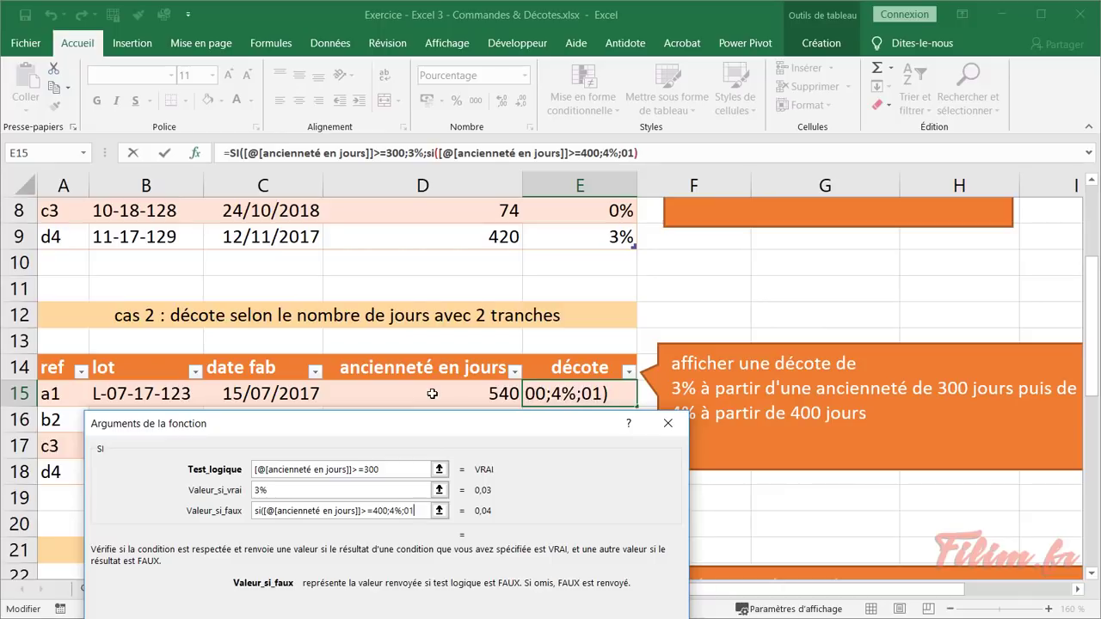
text(%))
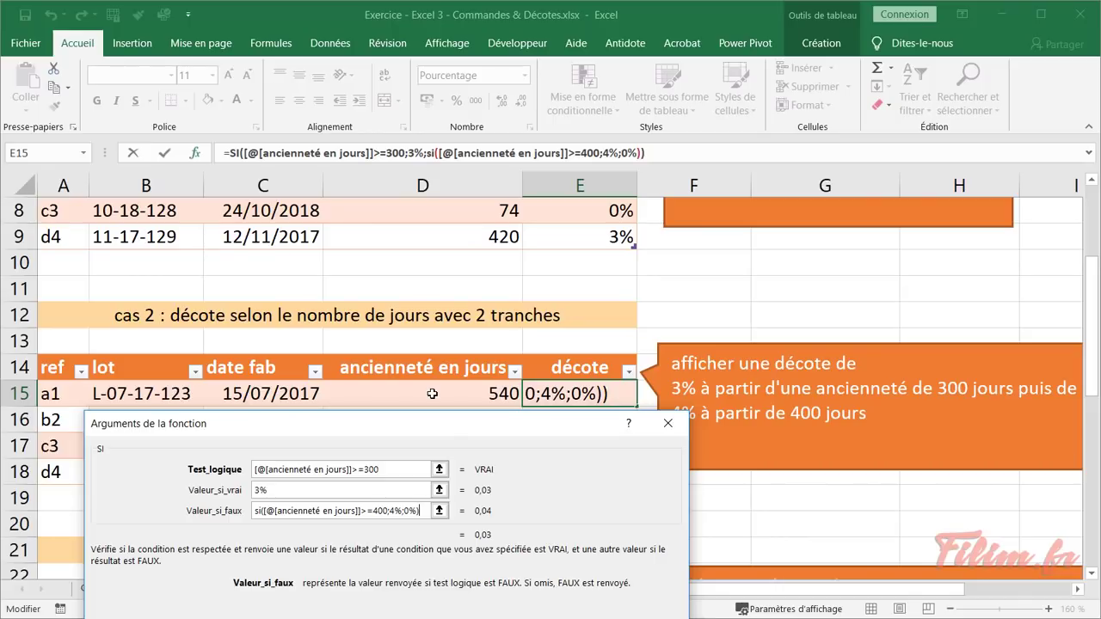
Check the SI function's arguments for the case 2 décote, including the nested SI, and validate the formula in E15
drag(420, 511, 256, 513)
click(281, 489)
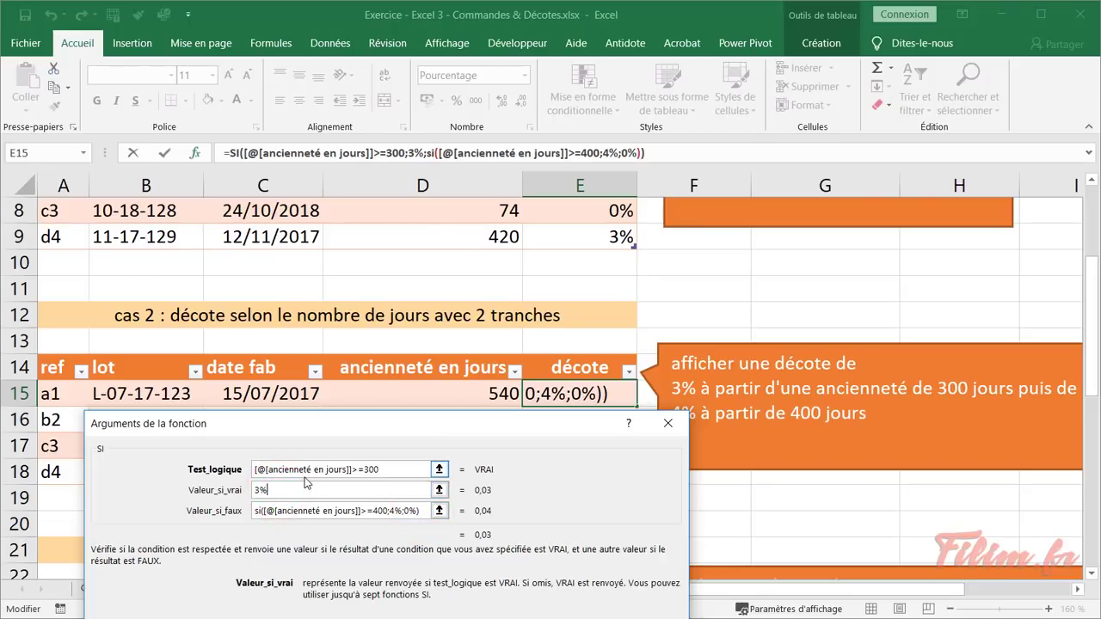
click(395, 473)
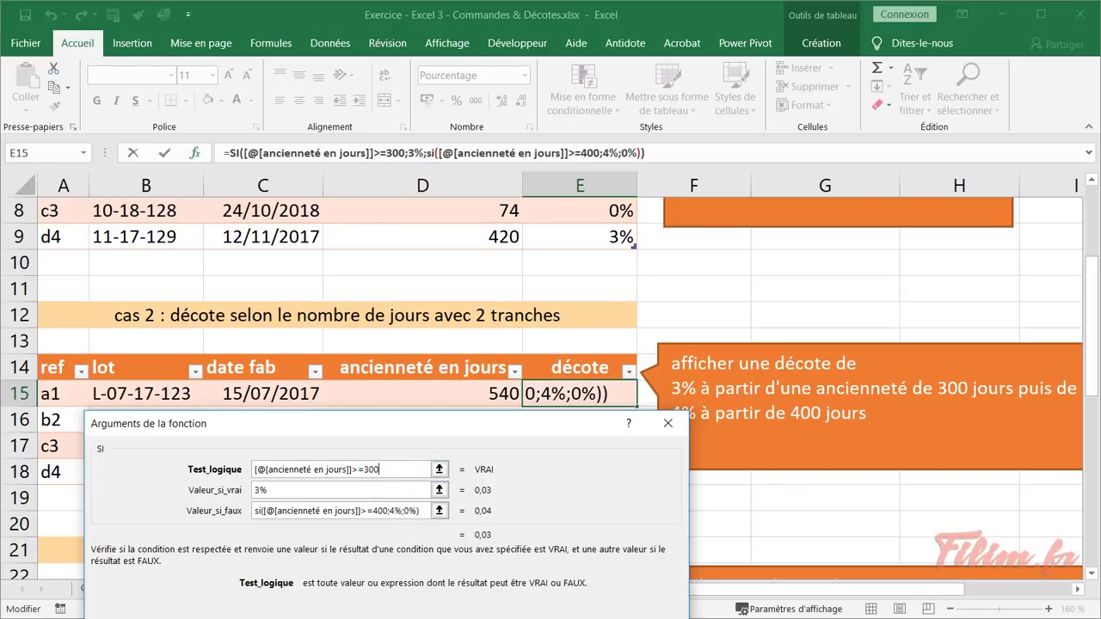
click(387, 510)
key(Return)
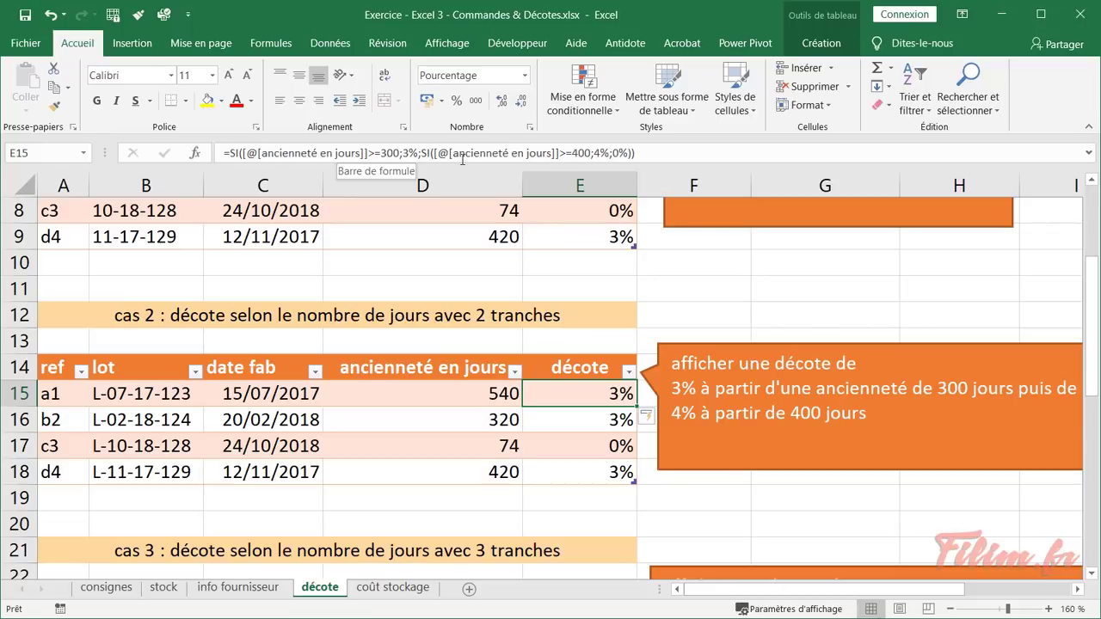
Edit the E15 formula so the first test is >=400 returning 4% and the nested test is >=300 returning 3%
click(381, 152)
text(4)
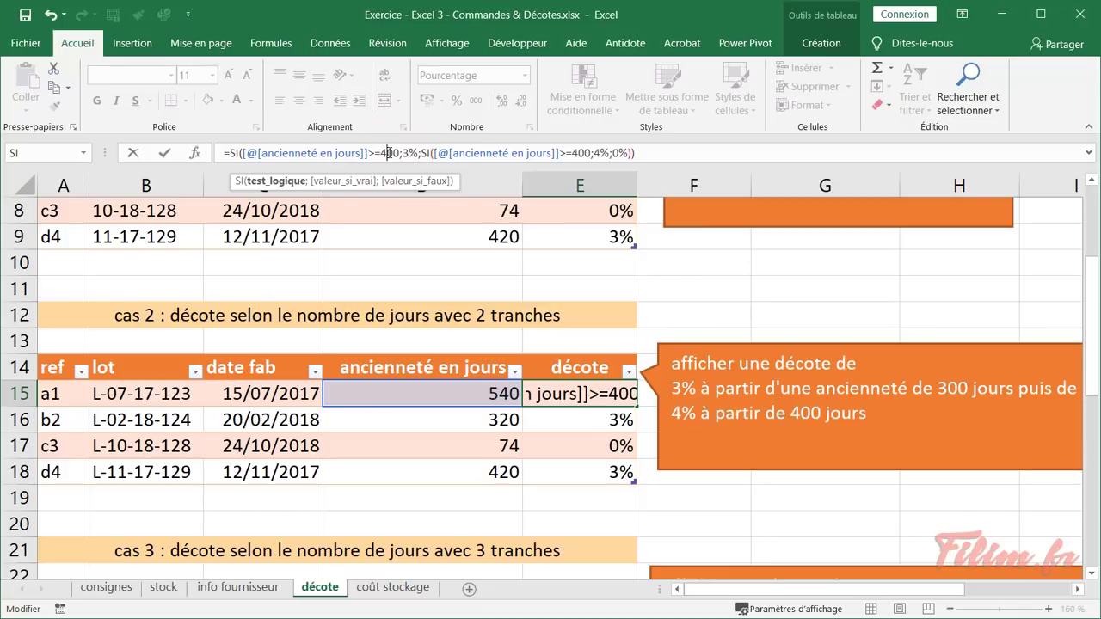
drag(402, 153, 409, 152)
text(4)
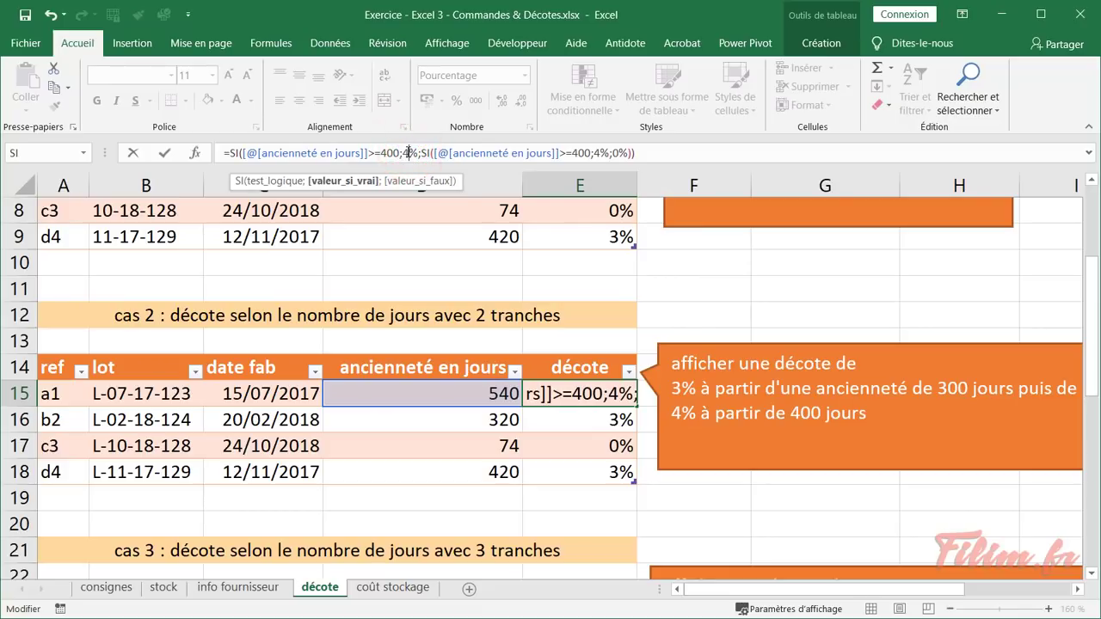
click(574, 153)
drag(574, 153, 600, 152)
text(300;)
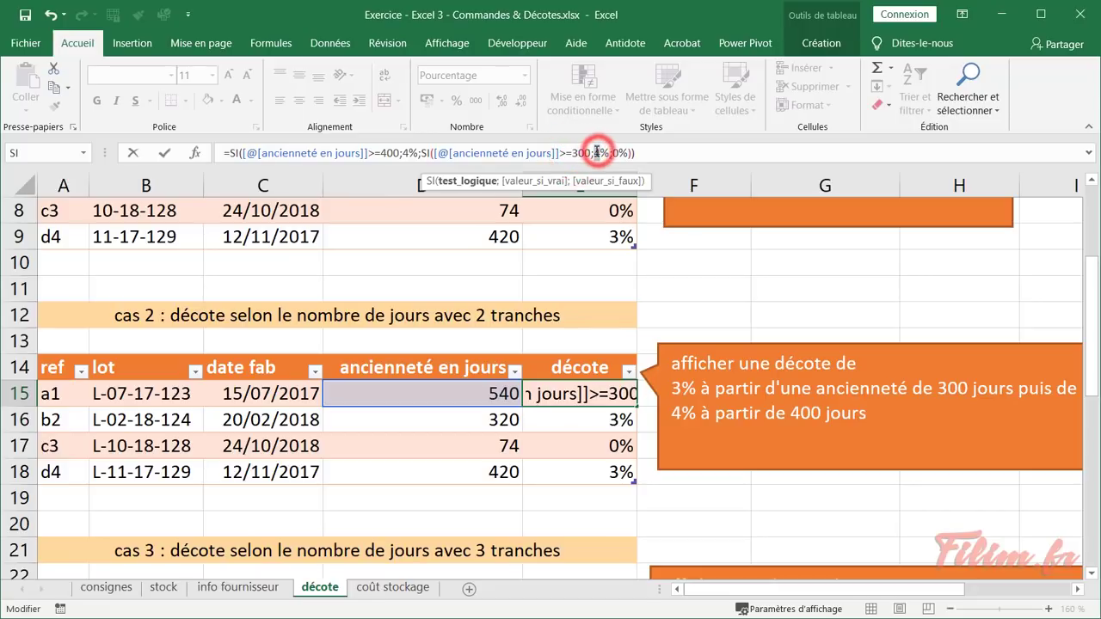
text(3)
key(Return)
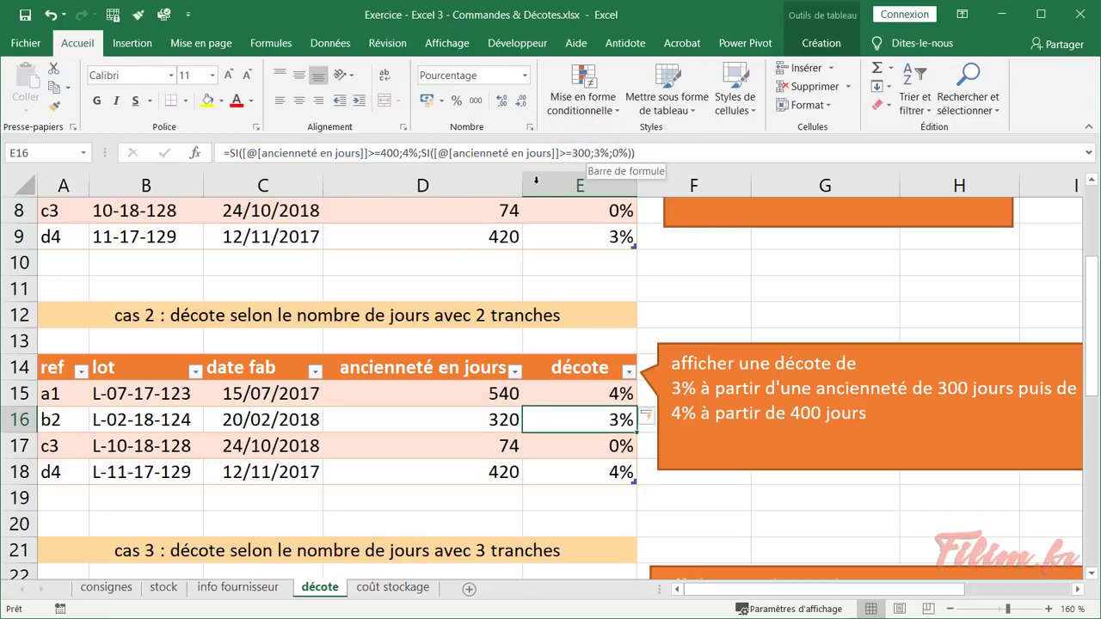
Review the conditions and fallback value in the case 2 décote formula in E15 without changing it
click(560, 401)
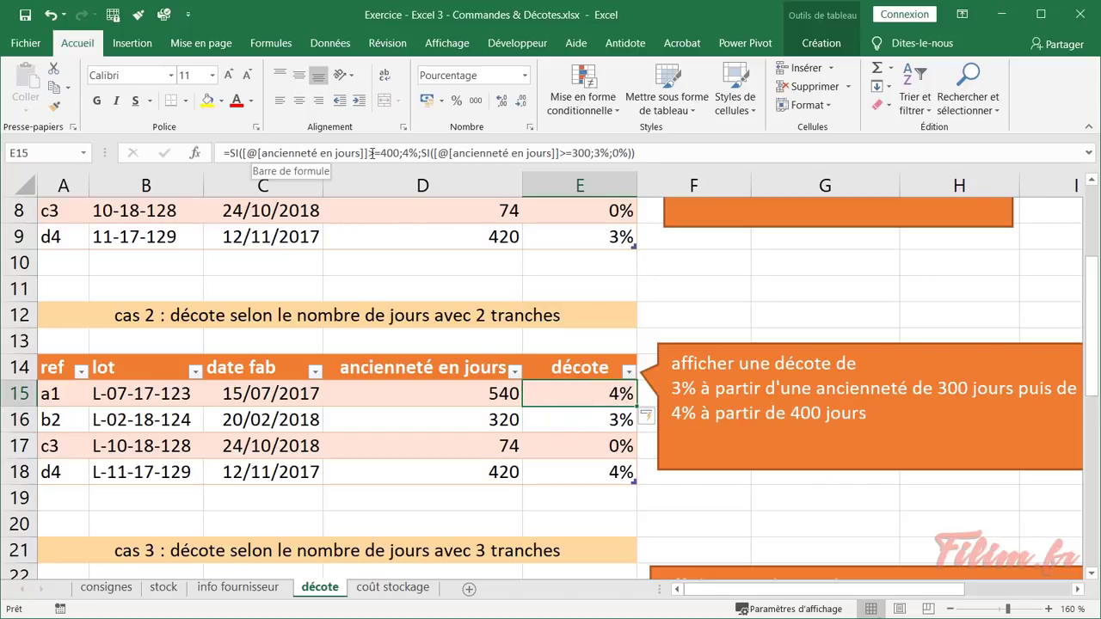
drag(370, 153, 417, 155)
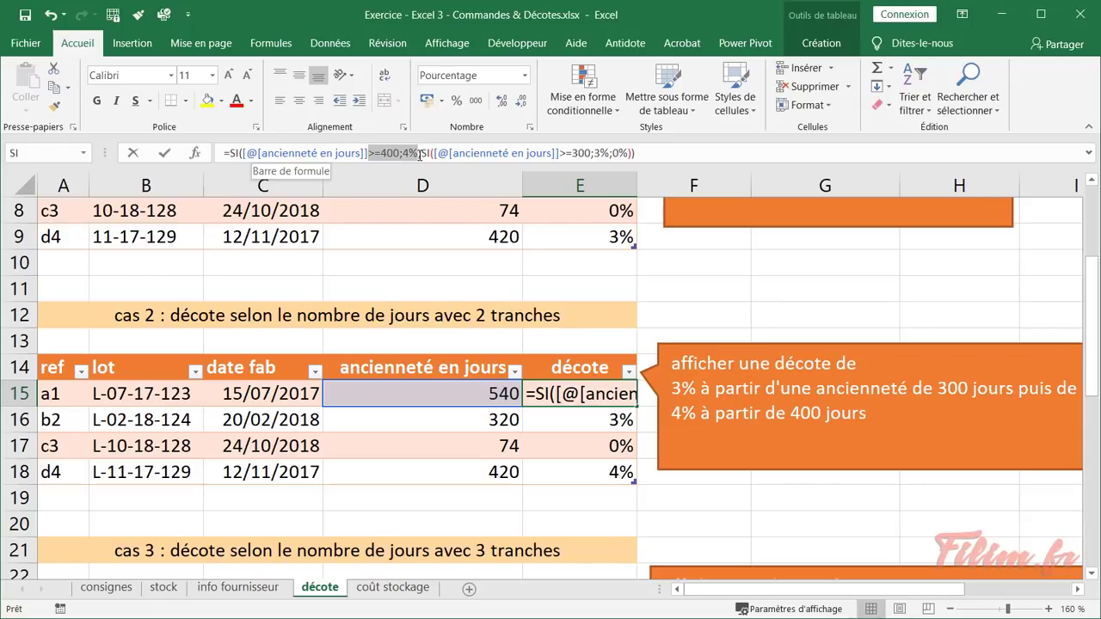
drag(454, 153, 607, 160)
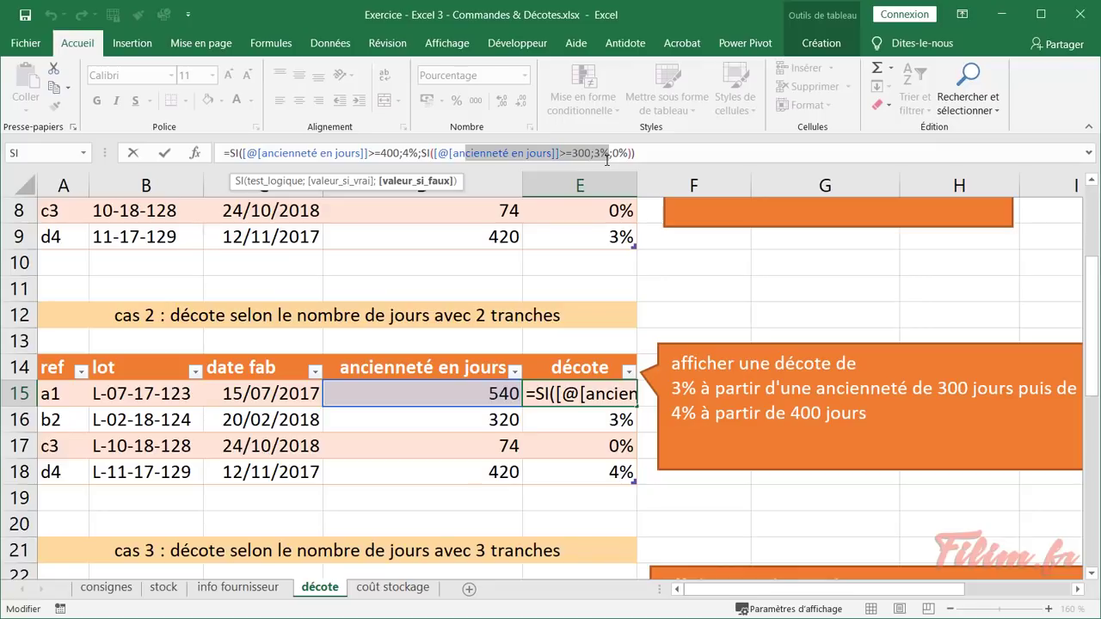
drag(607, 161, 630, 156)
key(Escape)
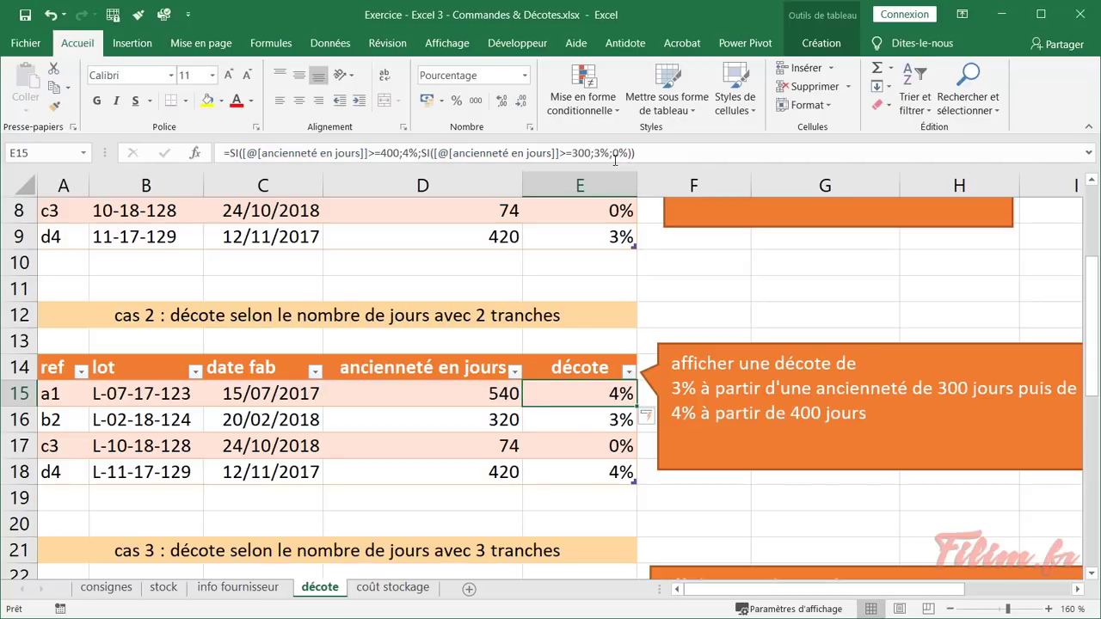
Compare case 3's three-tier discount instructions with the case 2 décote formula
click(594, 421)
scroll(520, 423, down, 3)
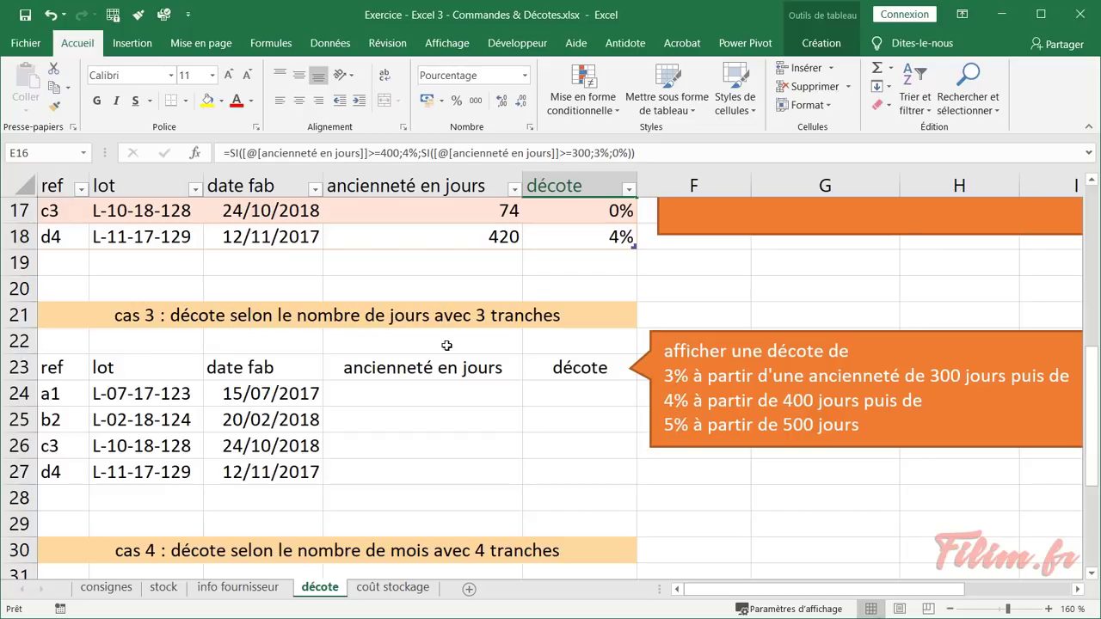
click(582, 401)
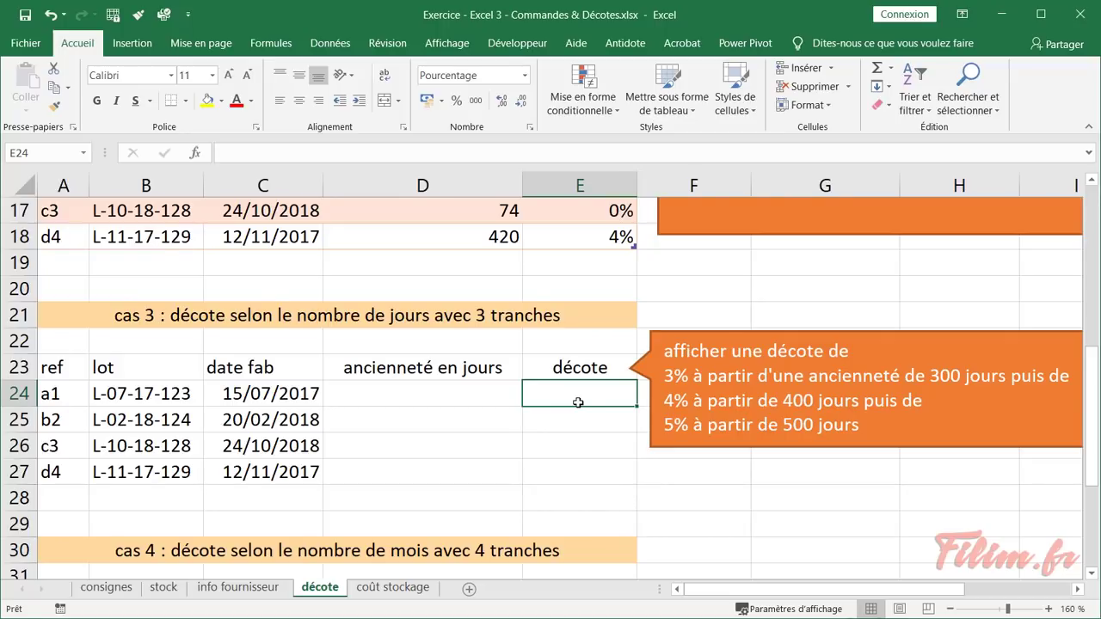
scroll(578, 402, up, 1)
click(557, 234)
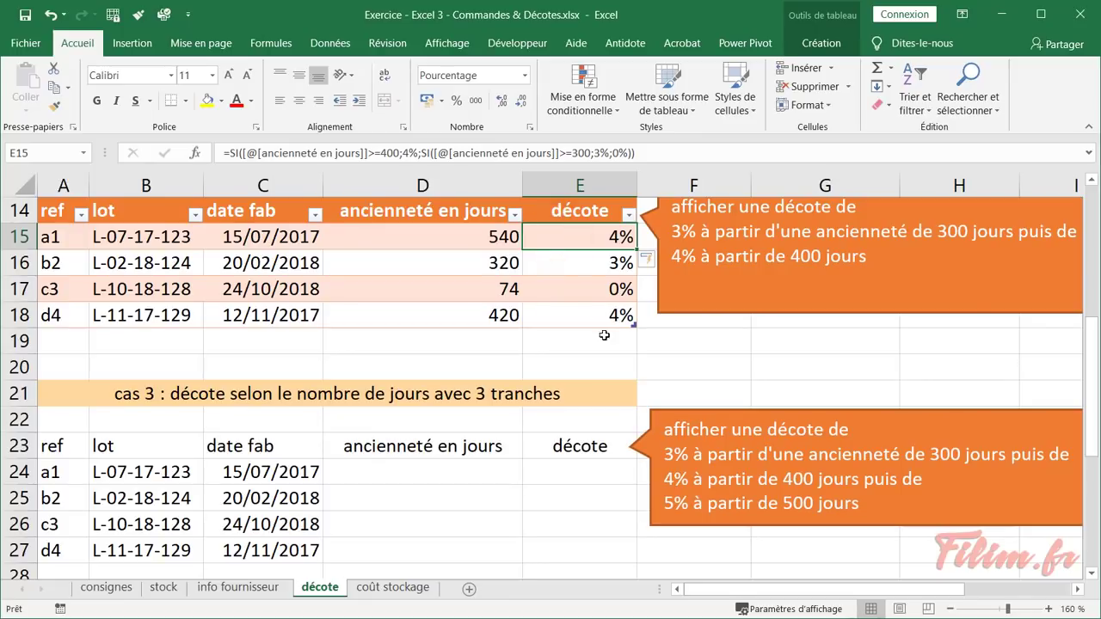
Move the case 3 instruction callout down to free the cells beside the case 3 table
drag(817, 590, 877, 593)
scroll(694, 359, down, 1)
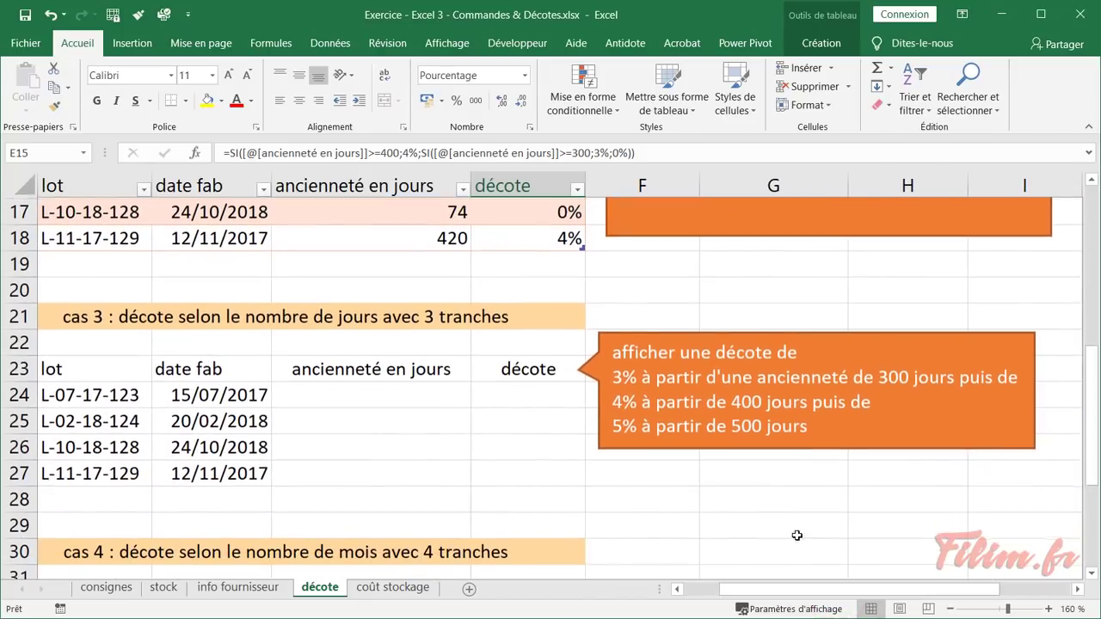
click(695, 331)
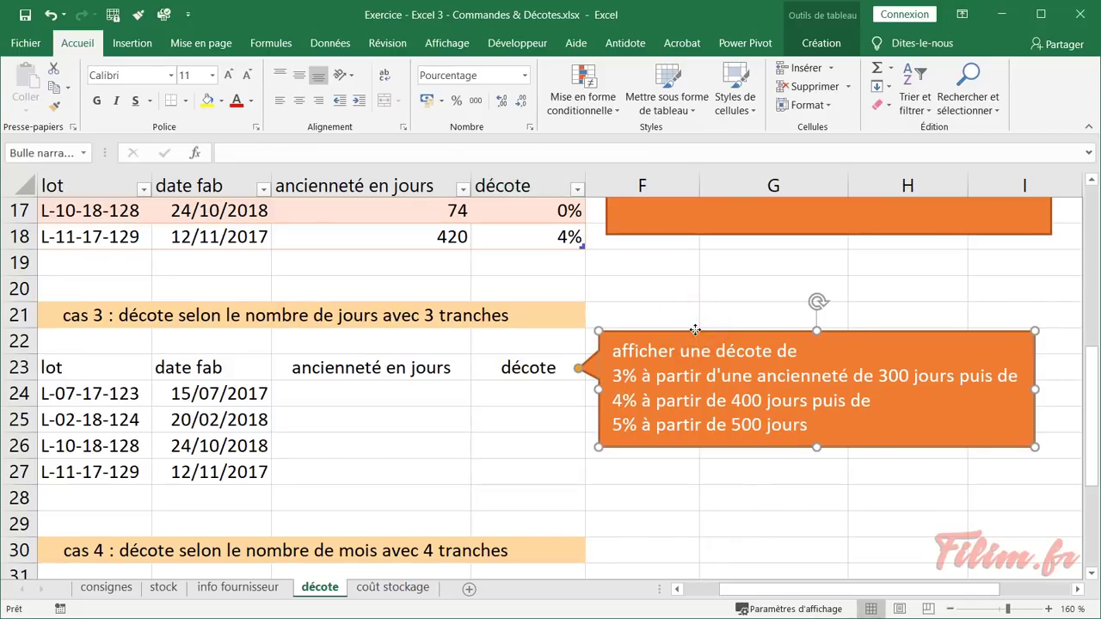
drag(694, 331, 701, 438)
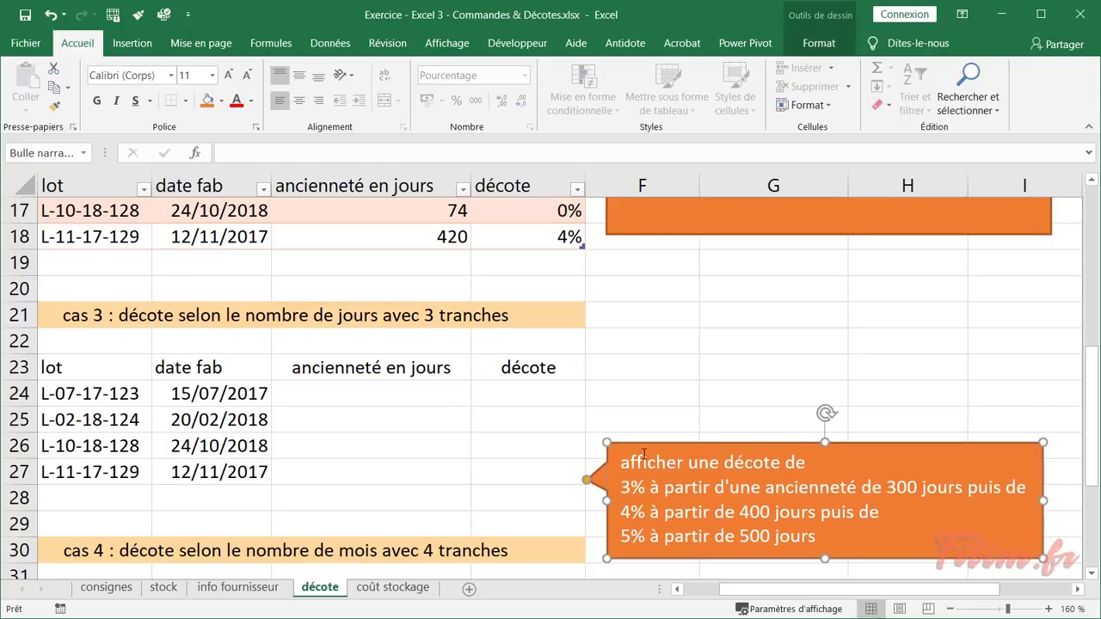
drag(656, 440, 656, 456)
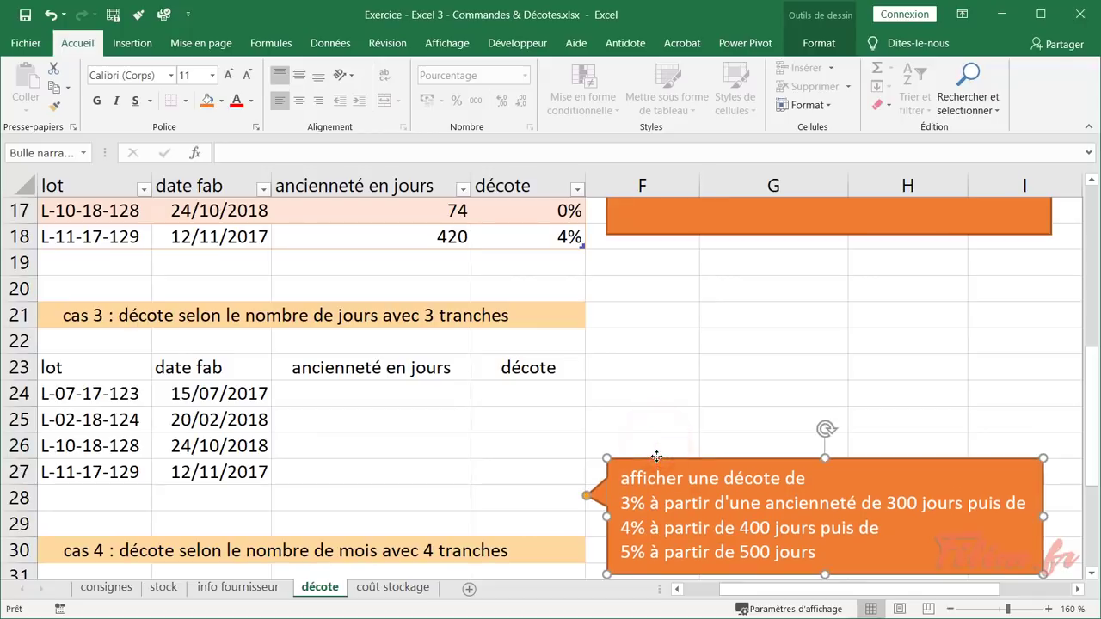
Enter the lookup headers ancienneté in G23 and décote in H23
click(800, 361)
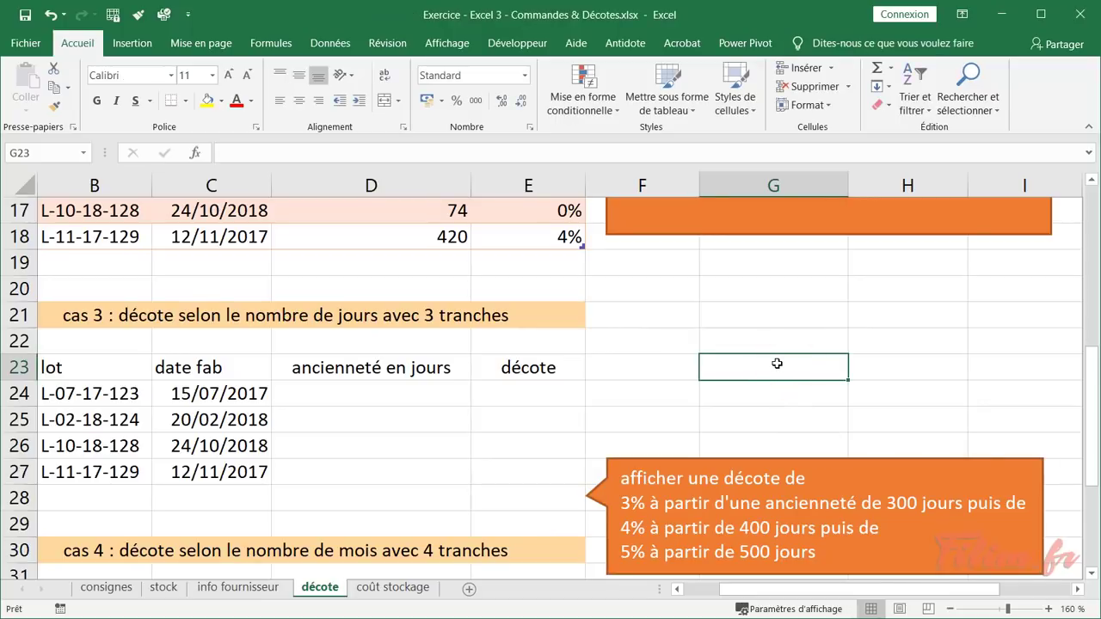
text(anciennet)
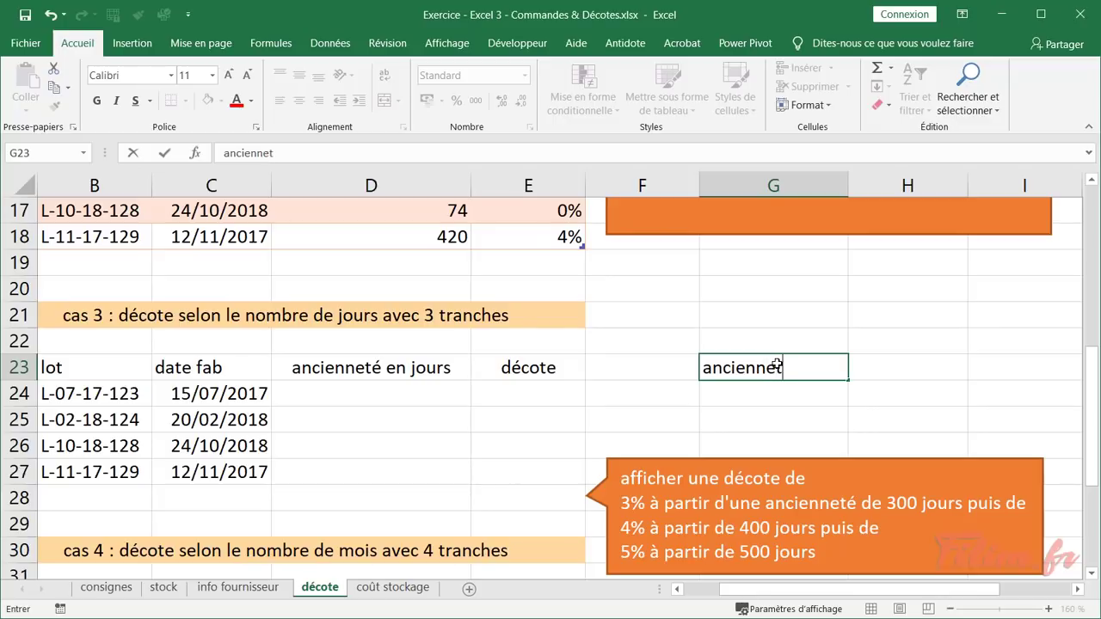
text(é)
key(Tab)
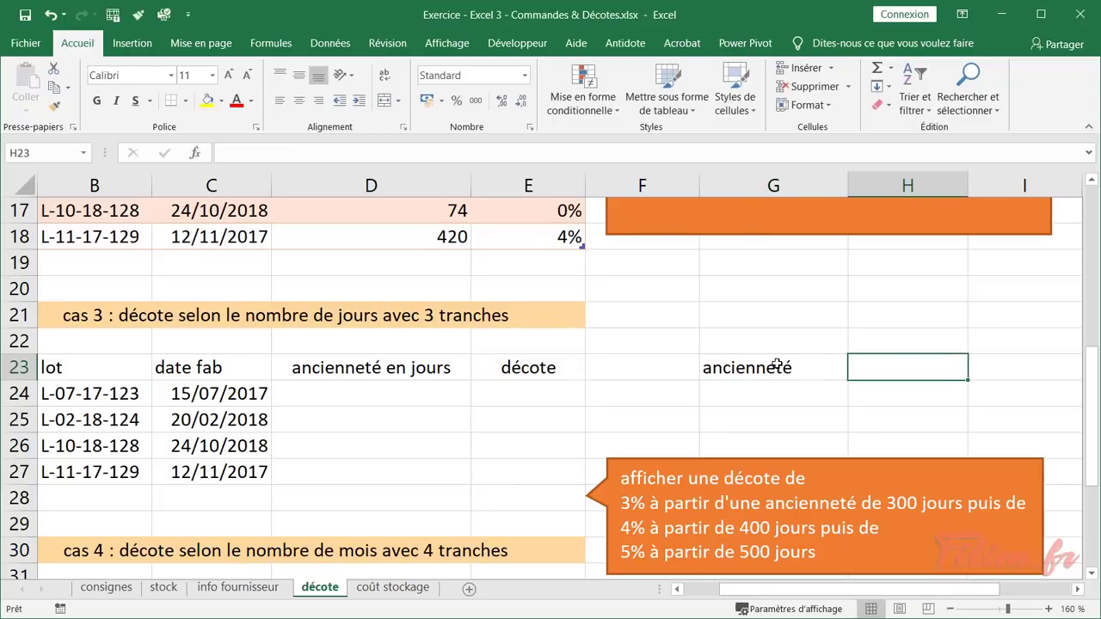
text(décote)
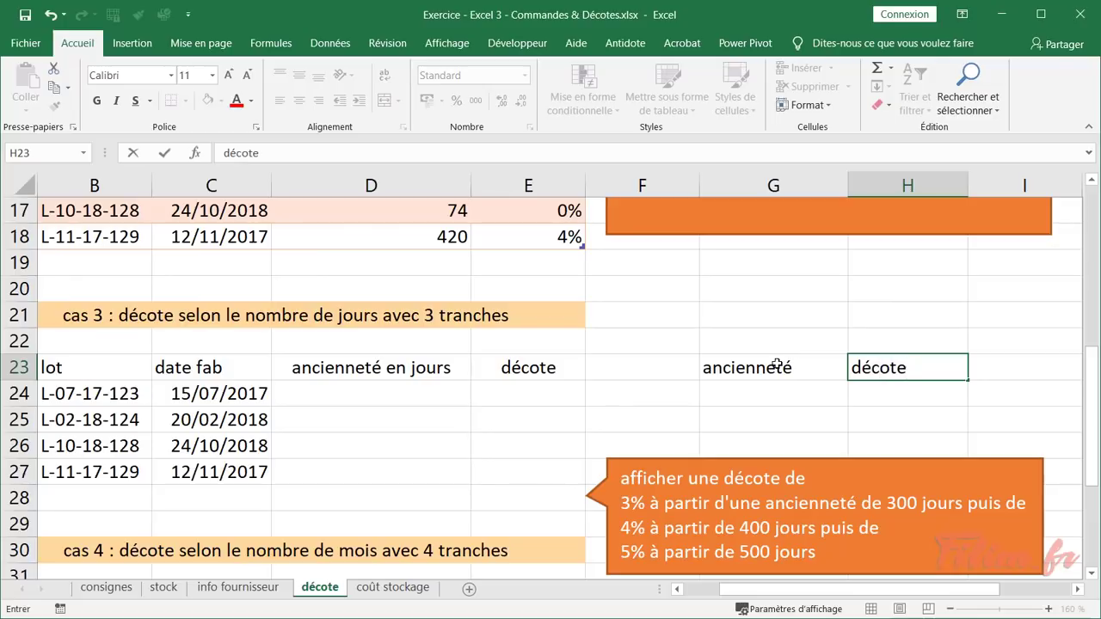
key(Return)
Fill the first two tiers under the headers: 0 with 0% and 300 with 3%
text(0)
key(Return)
text(300)
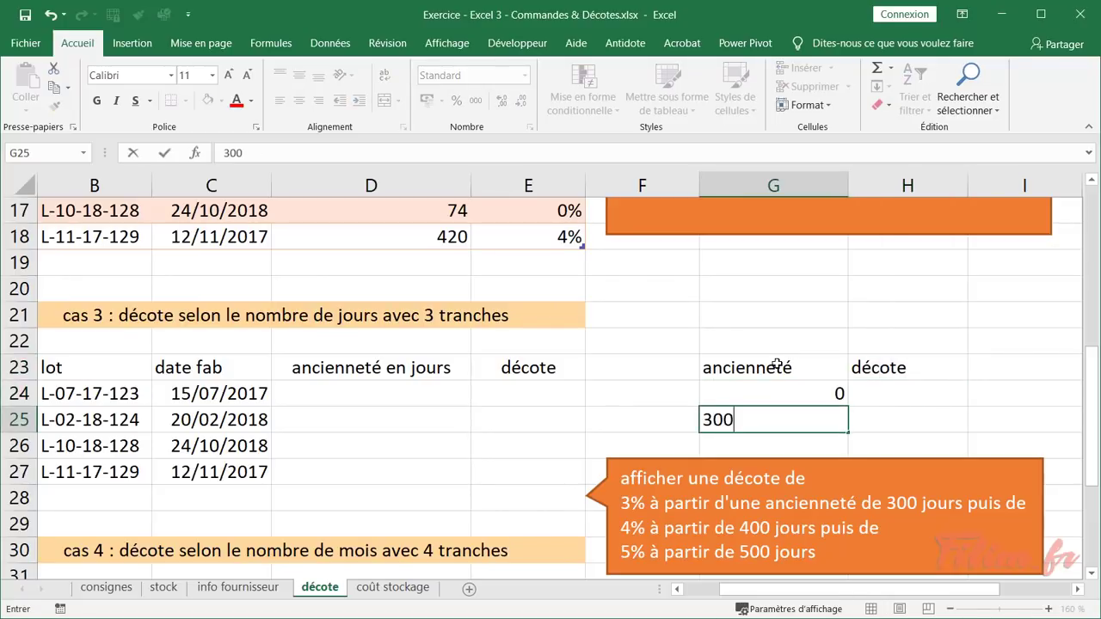
key(Tab)
key(Up)
text(0%)
key(Return)
text(3%)
key(Return)
Add the third tier in row 26, with ancienneté 400 and décote 4%
key(Left)
text(400)
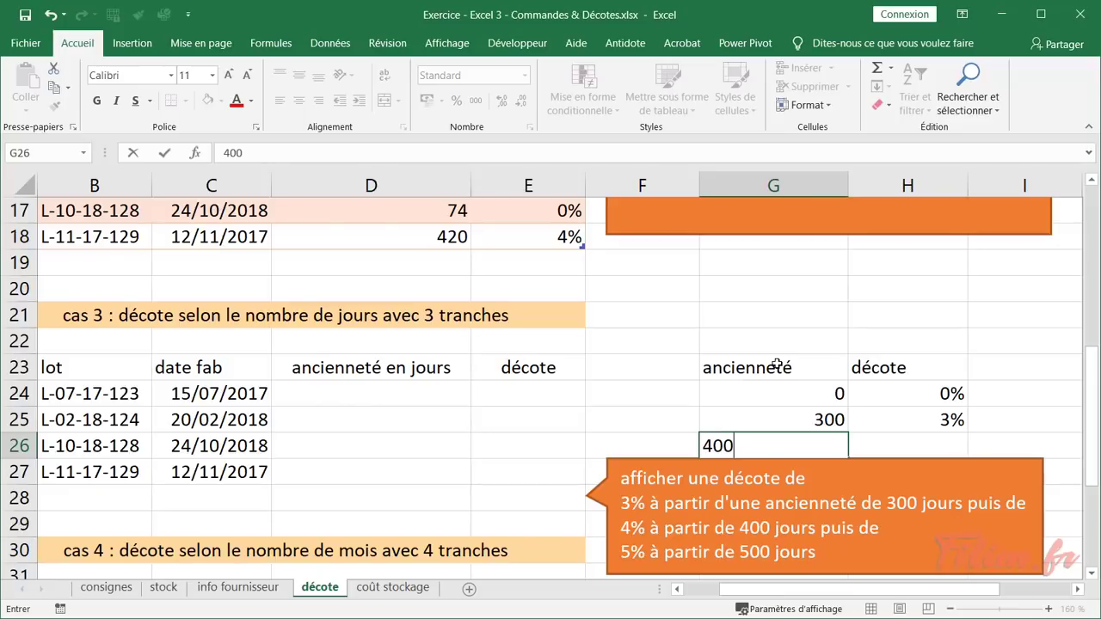
key(Tab)
text(4%)
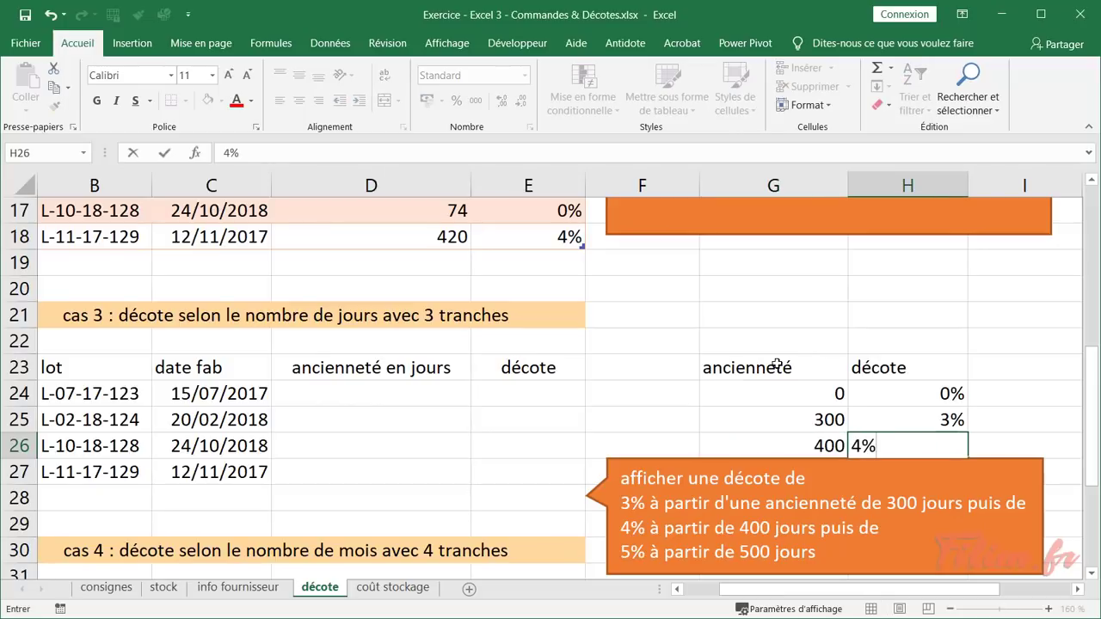
key(Return)
Move the callout below the case 3 table and add the last tier, 500 with 5%, in row 27
scroll(688, 361, down, 1)
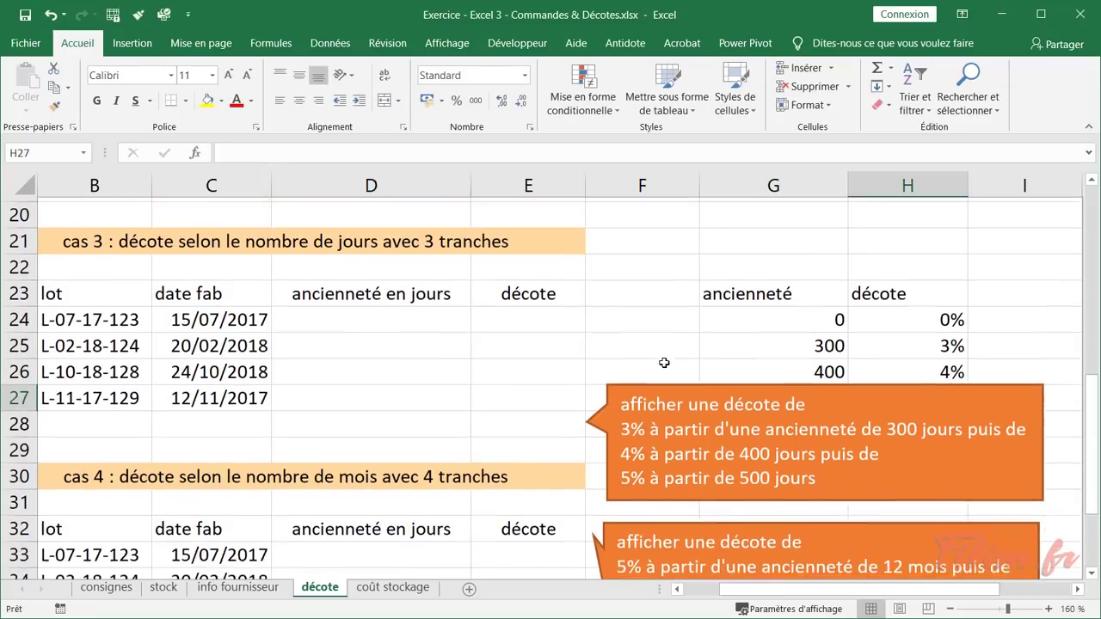
drag(681, 384, 168, 420)
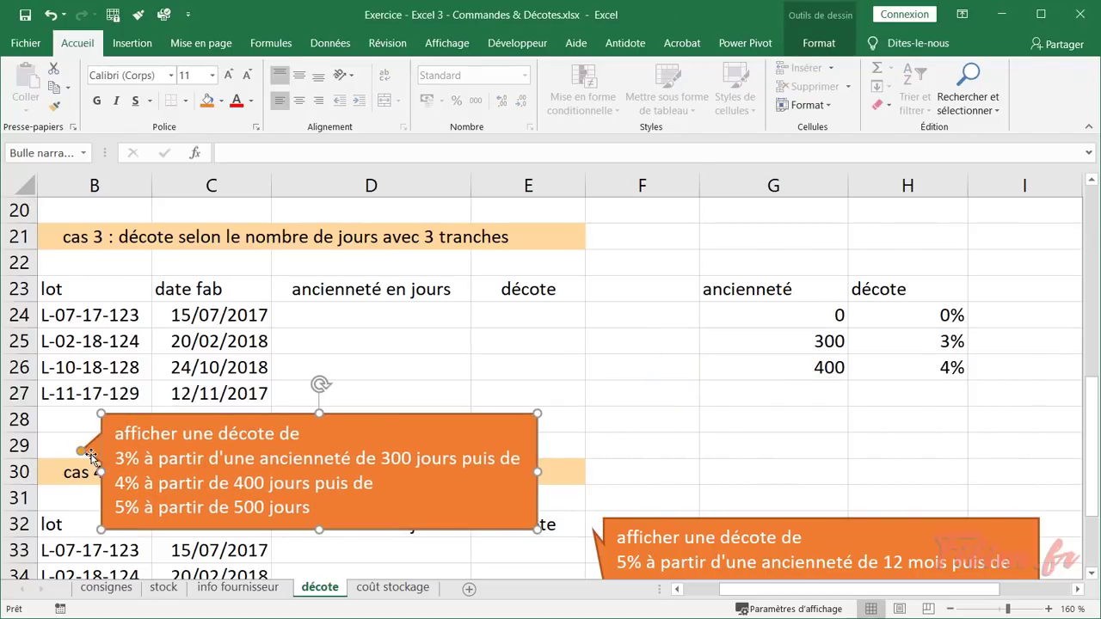
click(814, 396)
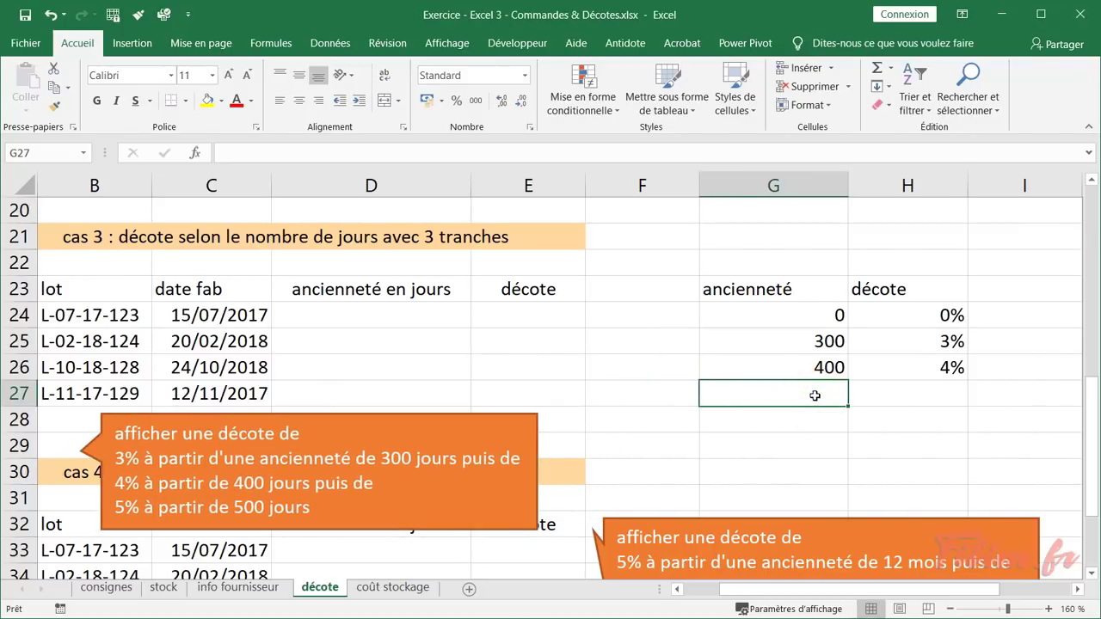
text(500)
key(Tab)
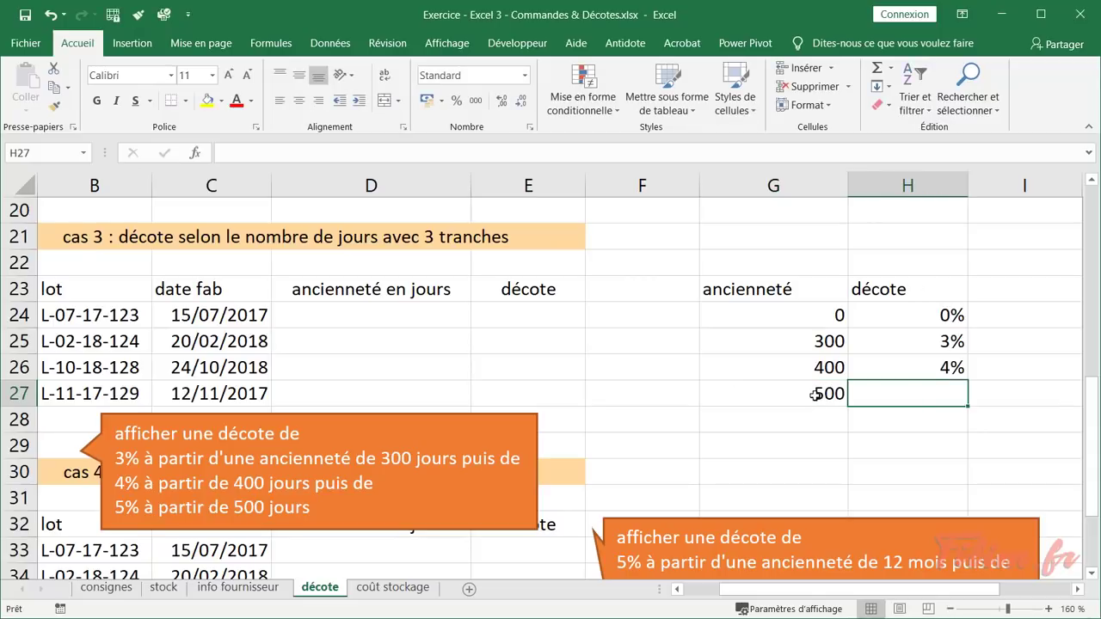
text(5%)
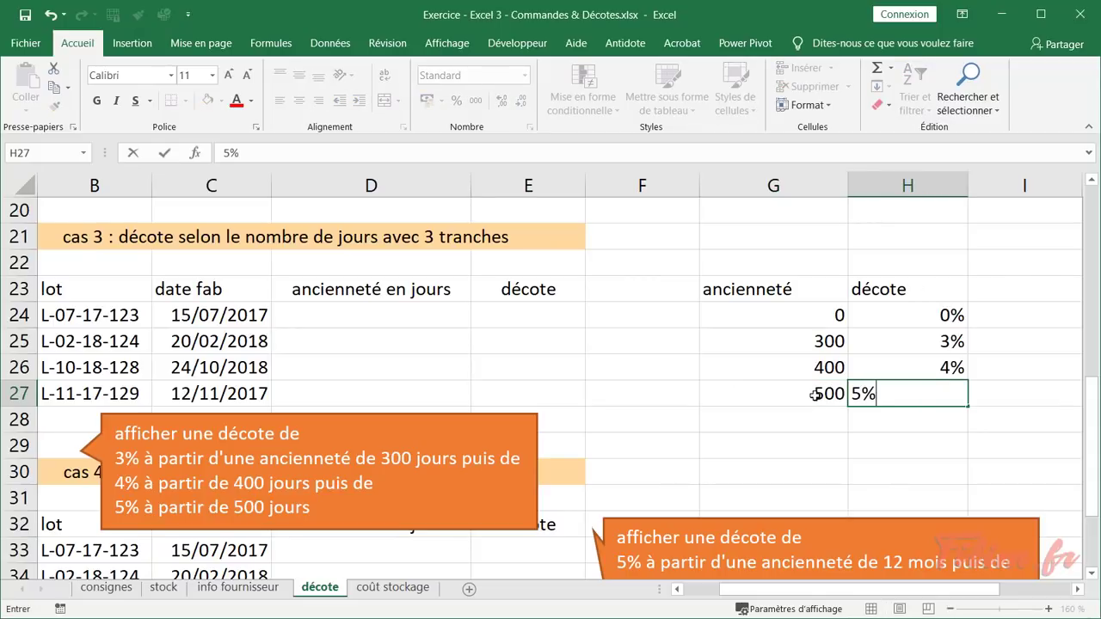
key(Return)
Move the ancienneté/décote tier range up to G21:H25 and place the case 3 callout just beneath it
drag(817, 298, 870, 393)
click(773, 266)
drag(773, 262, 770, 244)
drag(764, 288, 877, 393)
drag(758, 278, 759, 228)
drag(308, 416, 582, 419)
mouse_move(707, 409)
mouse_down()
mouse_move(654, 405)
mouse_move(666, 372)
mouse_up()
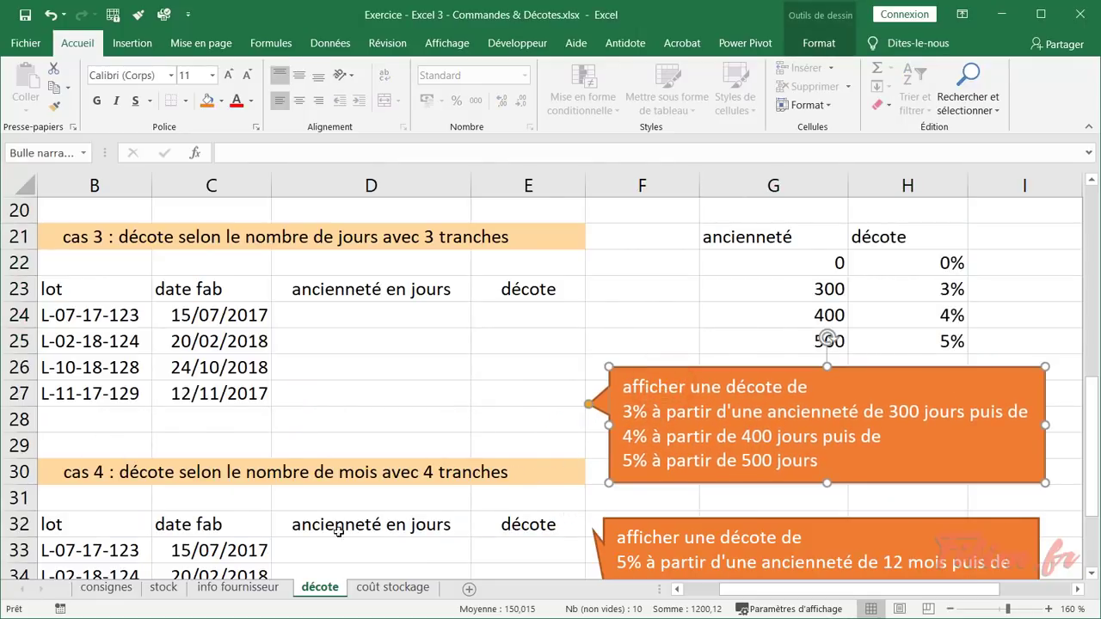
Increase the height of row 29 and shorten the stretched case 3 callout to fit its text
drag(15, 460, 14, 552)
drag(824, 575, 824, 462)
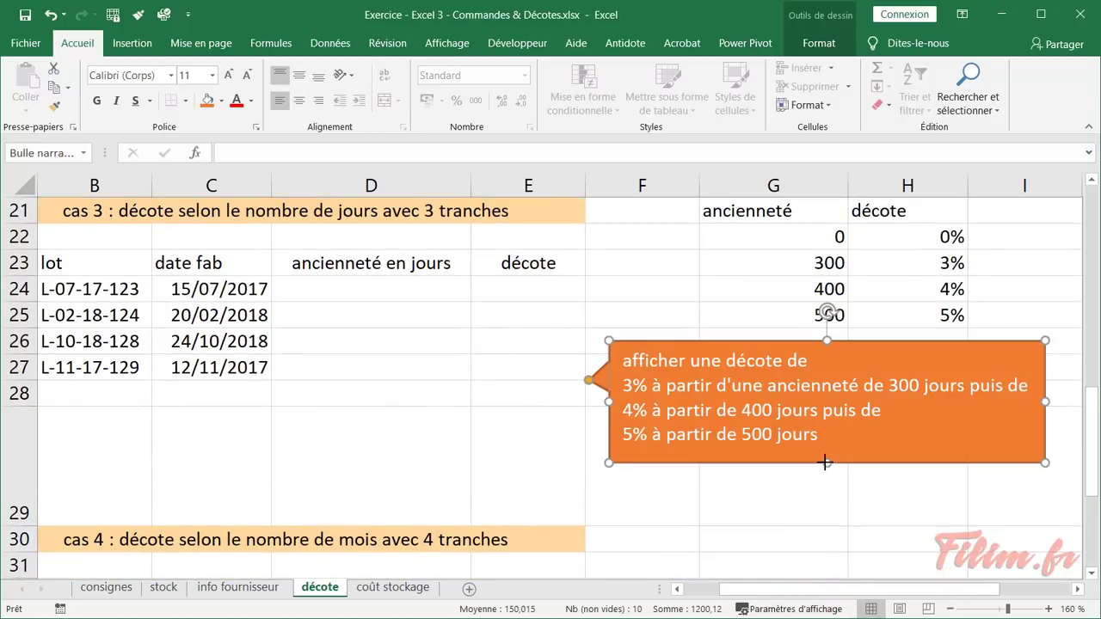
click(1090, 181)
Format the ancienneté/décote tier range G21:H25 as a table with headers, using the grey medium style
click(791, 301)
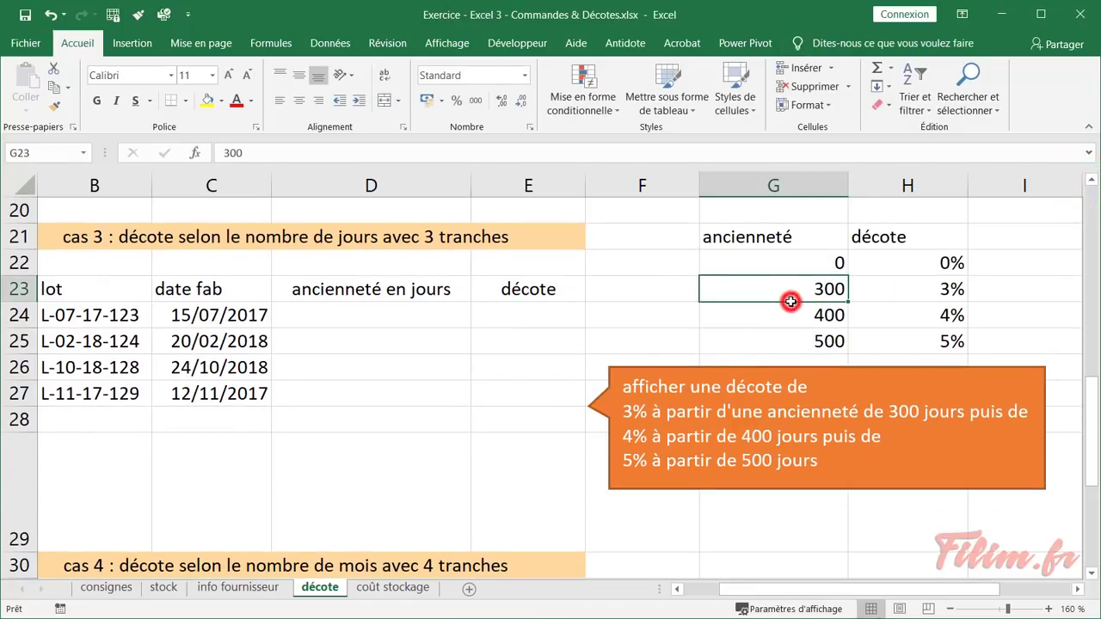
drag(823, 238, 867, 340)
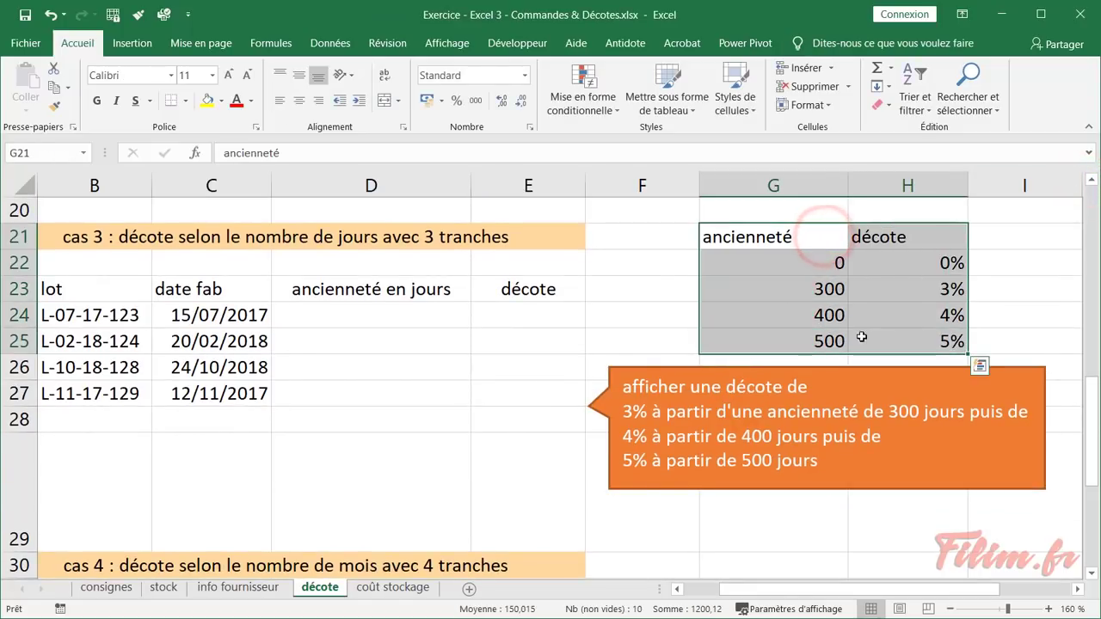
click(737, 282)
click(664, 105)
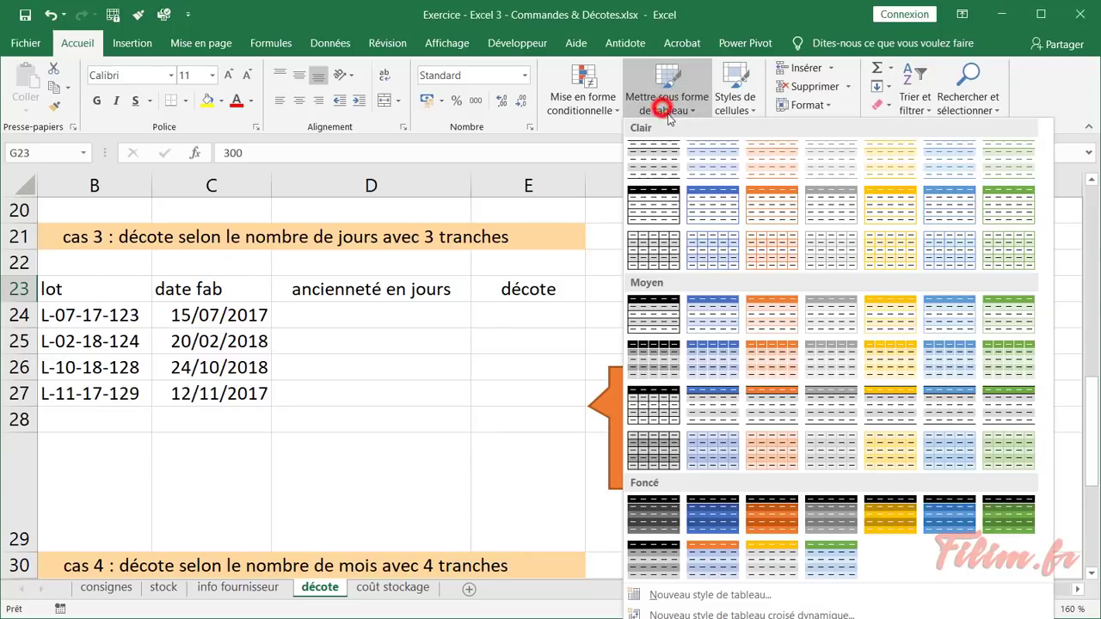
click(827, 319)
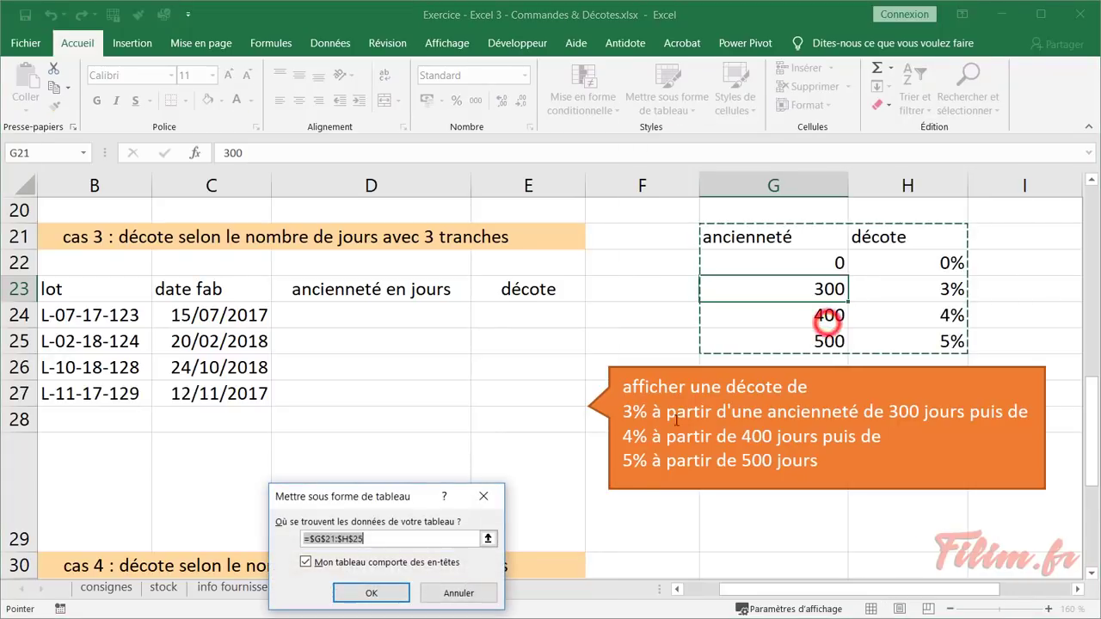
click(375, 590)
Format the case 3 lot list in A23:E27 as a table with headers, using the orange medium style
click(572, 336)
click(385, 313)
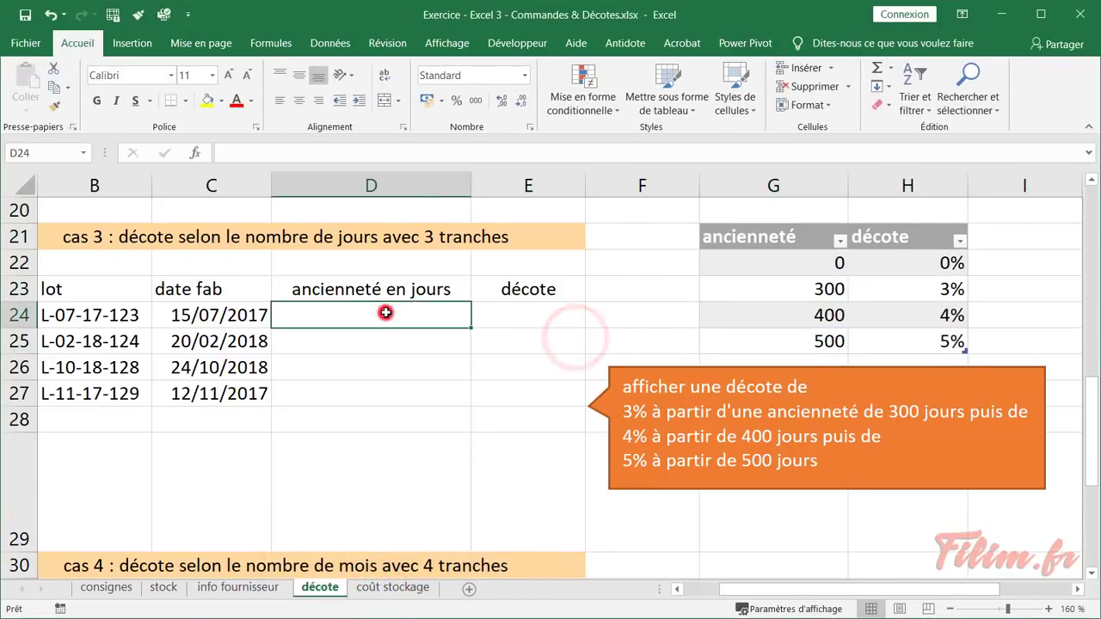
click(219, 339)
click(668, 105)
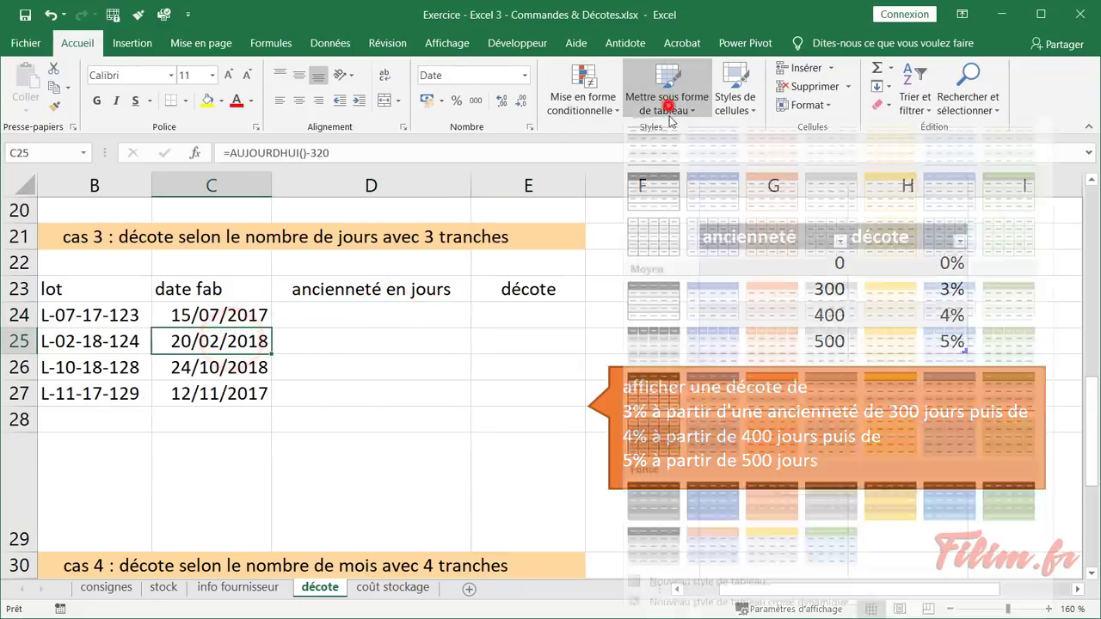
click(774, 319)
click(370, 590)
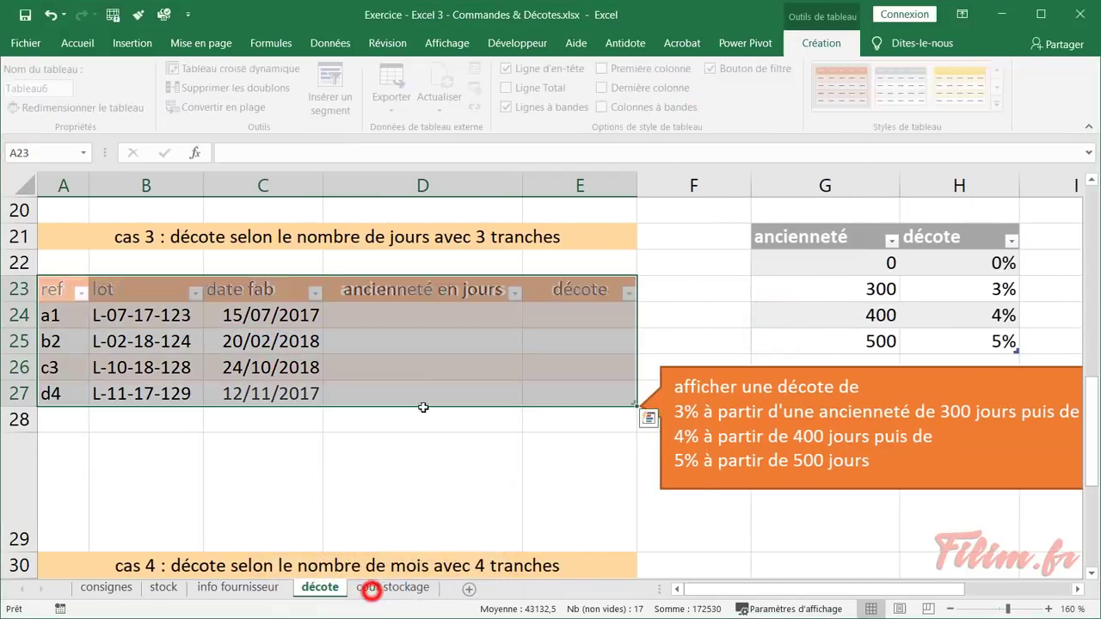
Copy the case 2 ancienneté en jours formulas from D15:D18 into the case 3 table starting at D24
click(434, 314)
scroll(446, 337, up, 1)
scroll(446, 338, up, 2)
drag(424, 232, 430, 311)
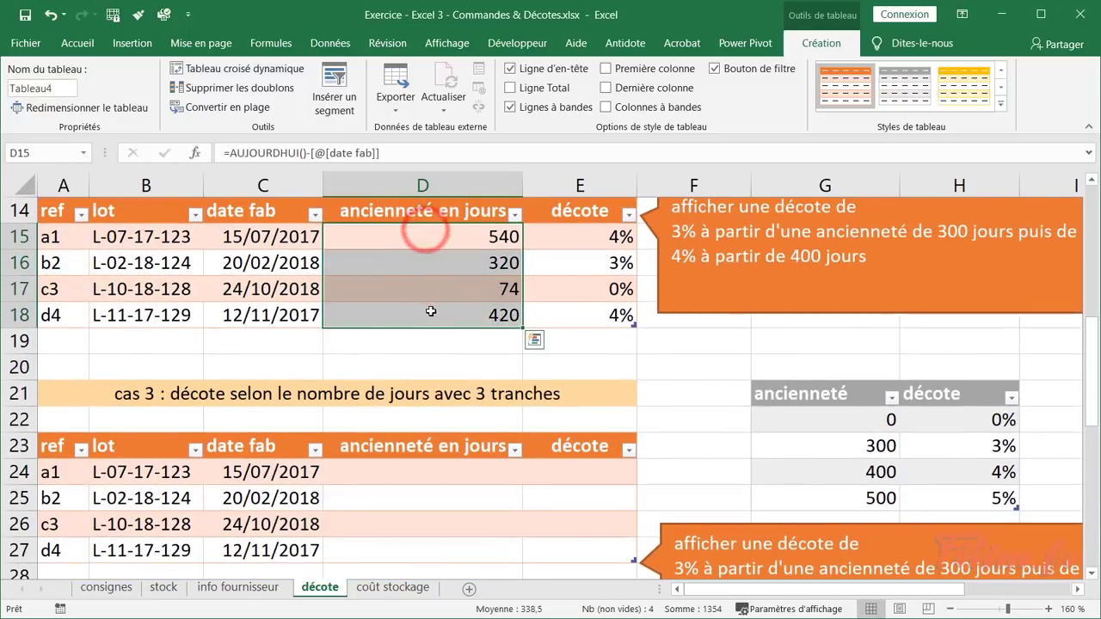
key(ctrl+c)
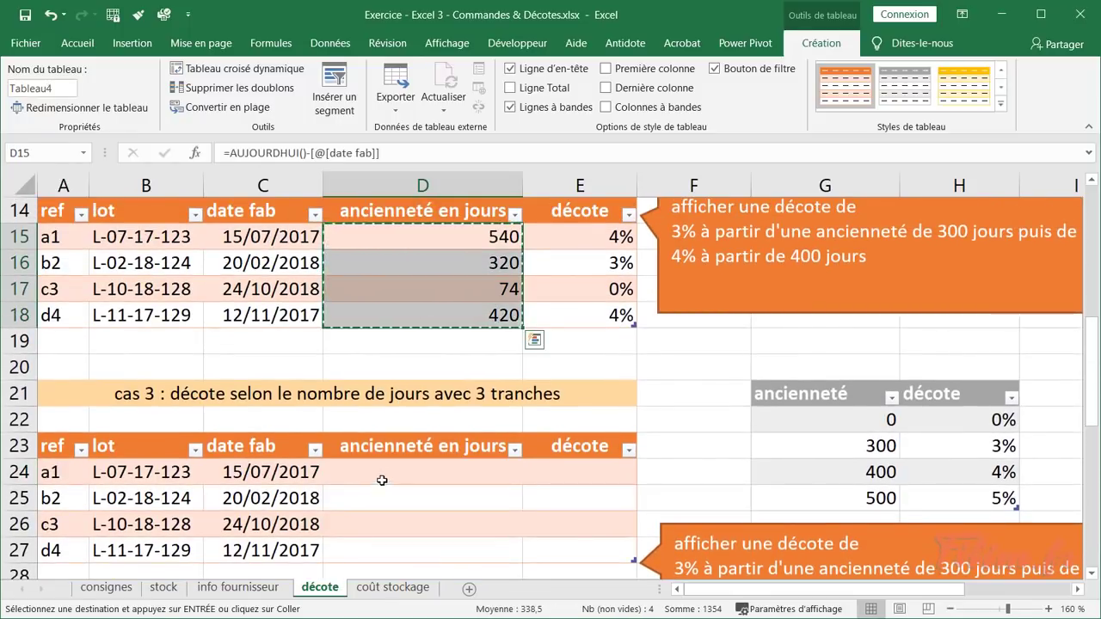
click(380, 477)
key(ctrl+v)
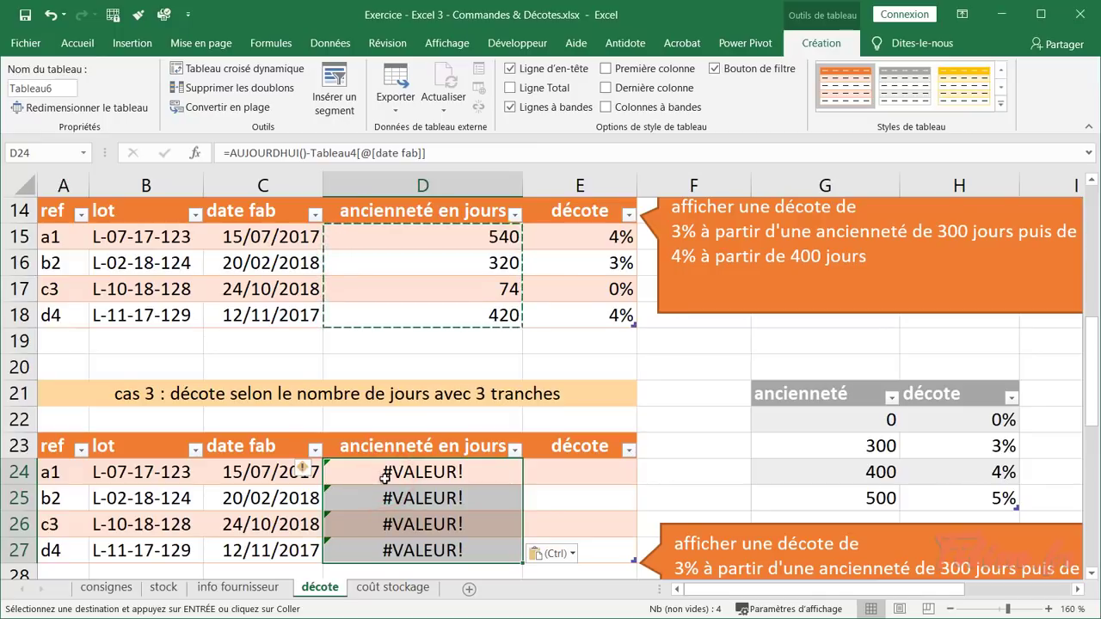
Replace the Tableau4 reference in D24 with the case 3 table's own date, giving =AUJOURDHUI()-[@[date fab]]
click(382, 477)
click(382, 533)
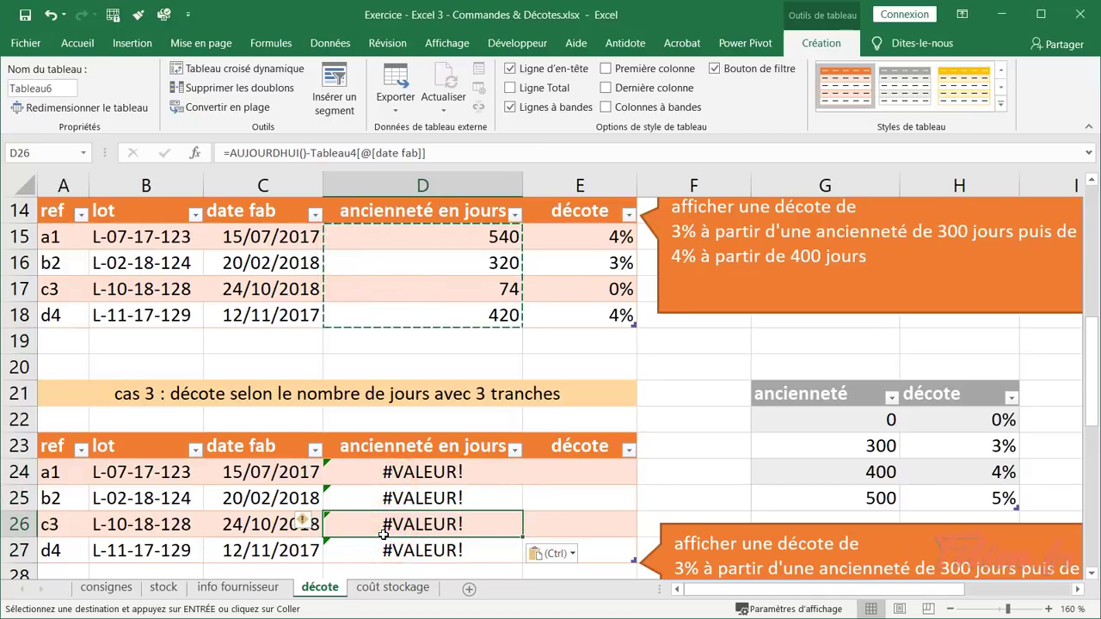
click(384, 473)
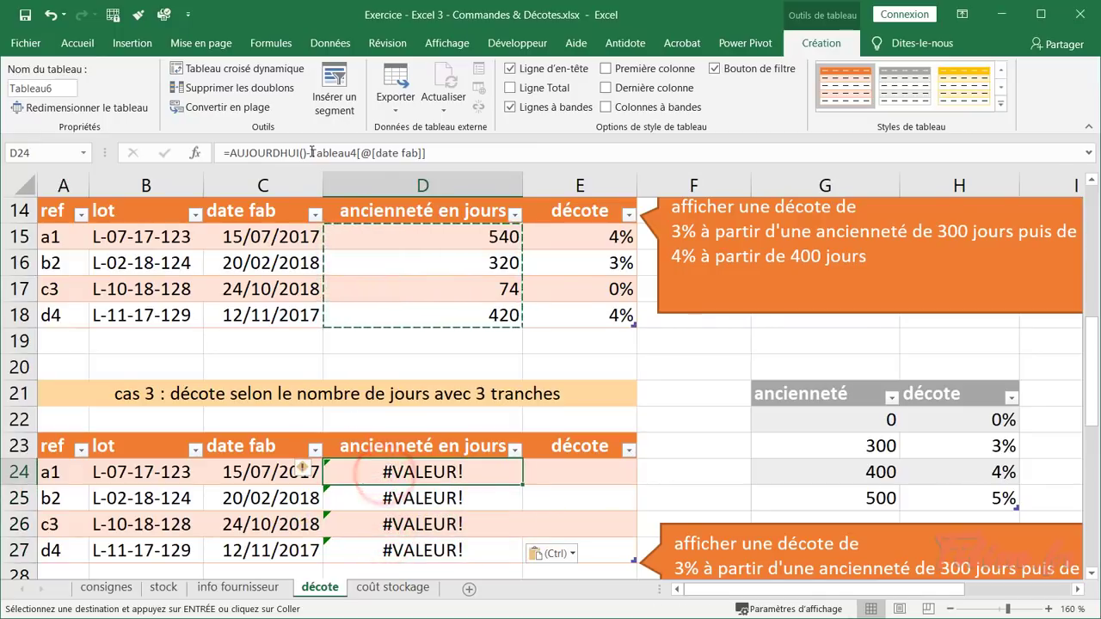
click(306, 155)
drag(312, 152, 494, 151)
key(Delete)
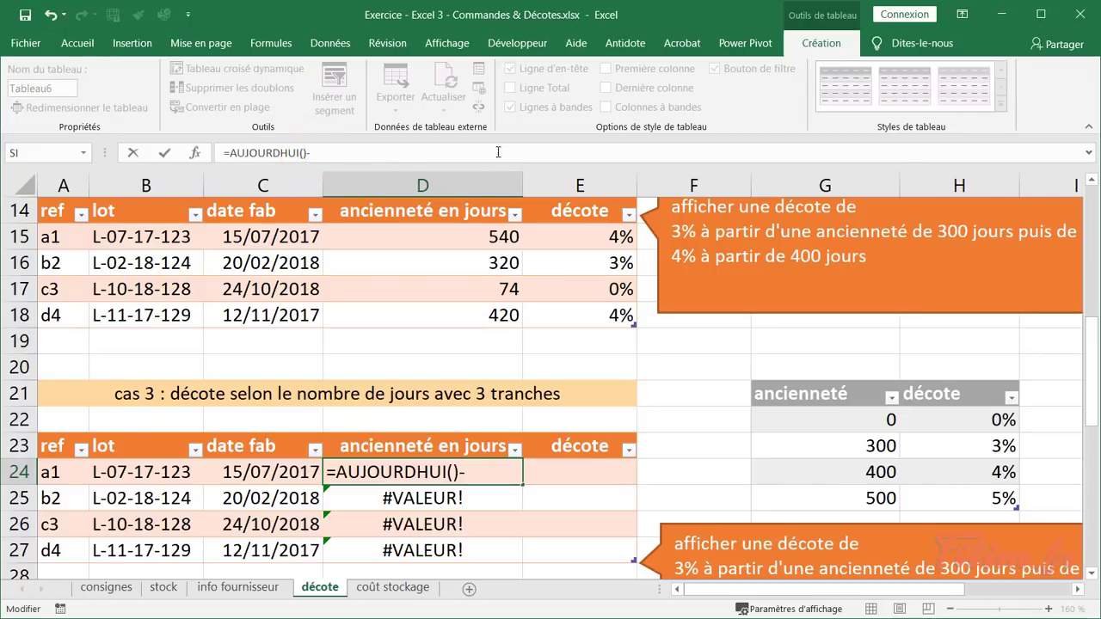
click(271, 472)
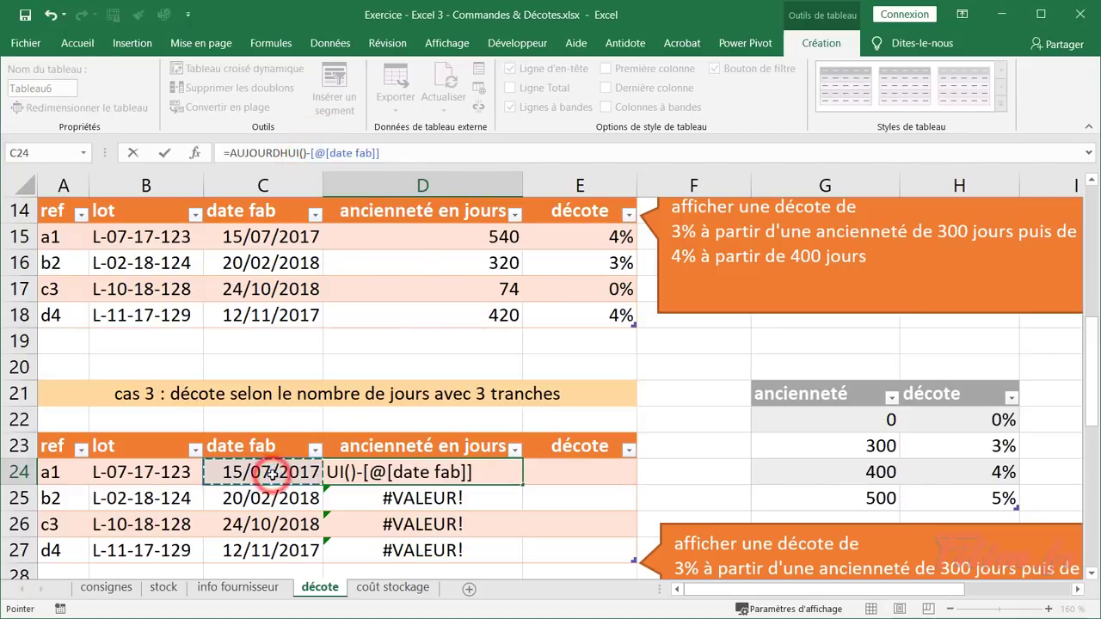
key(Return)
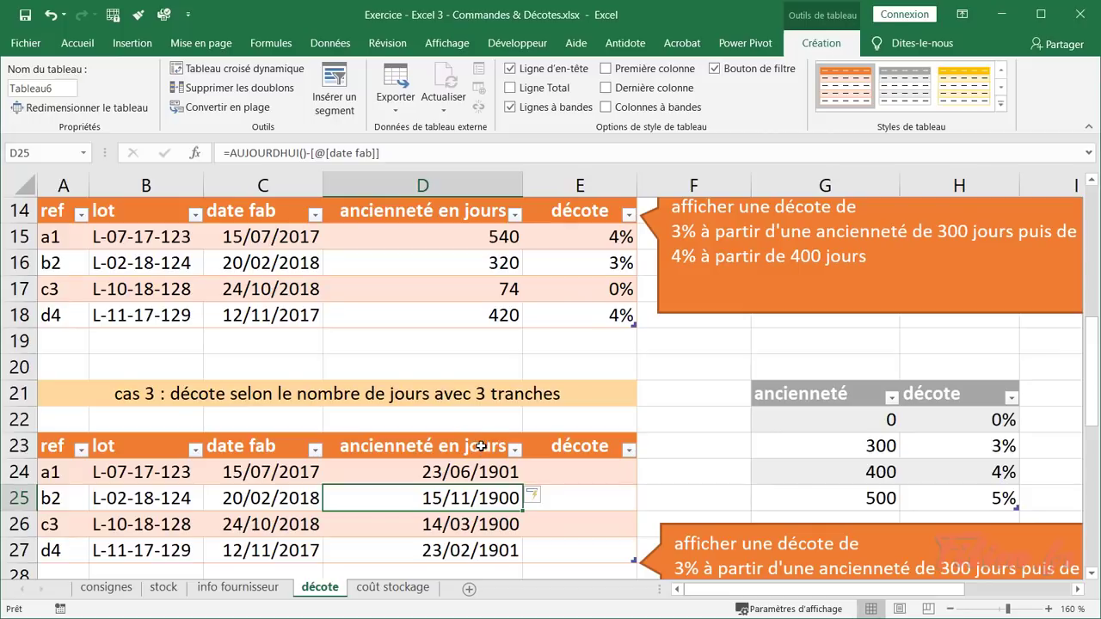
Set the number format of the case 3 ancienneté en jours column, D24:D27, to Standard
click(483, 434)
click(77, 43)
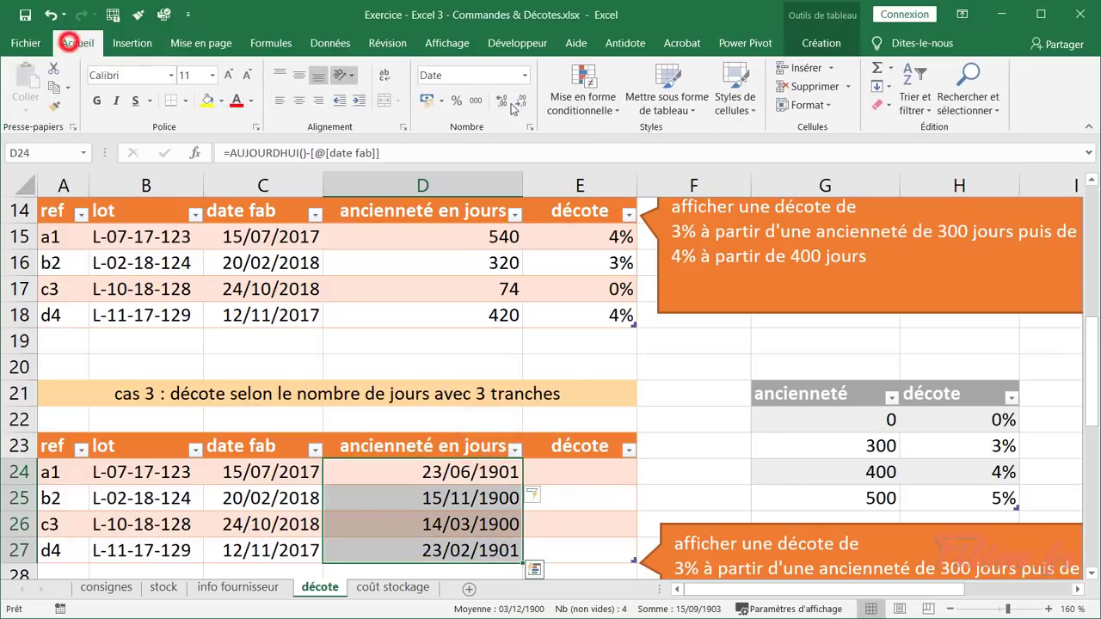
click(525, 75)
click(481, 98)
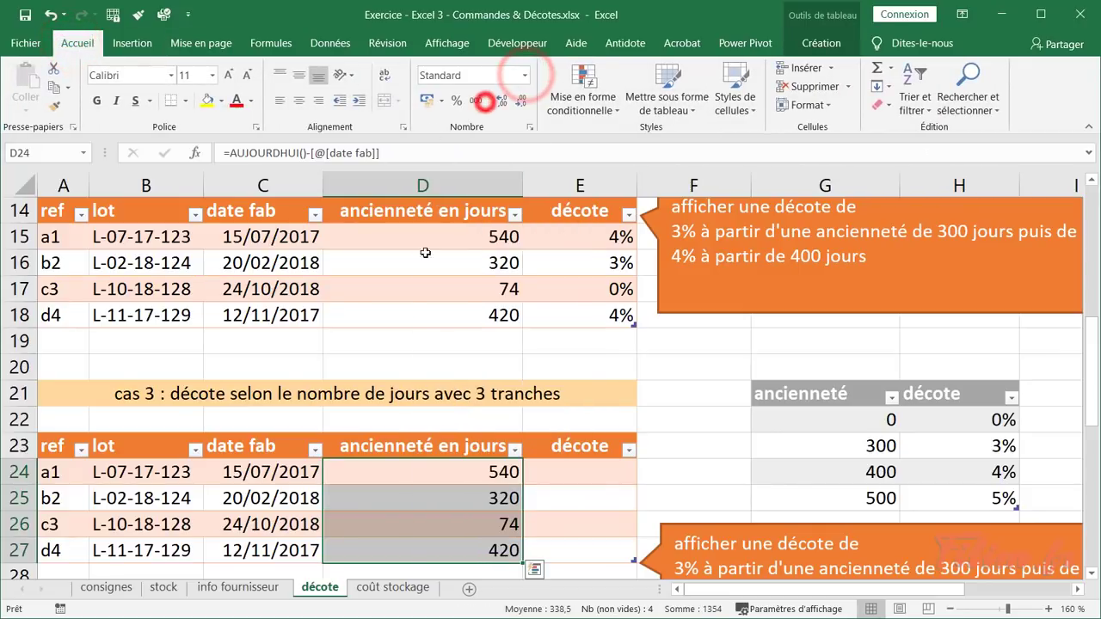
Insert the RECHERCHEV function in E24, the first décote cell of the case 3 table
click(564, 478)
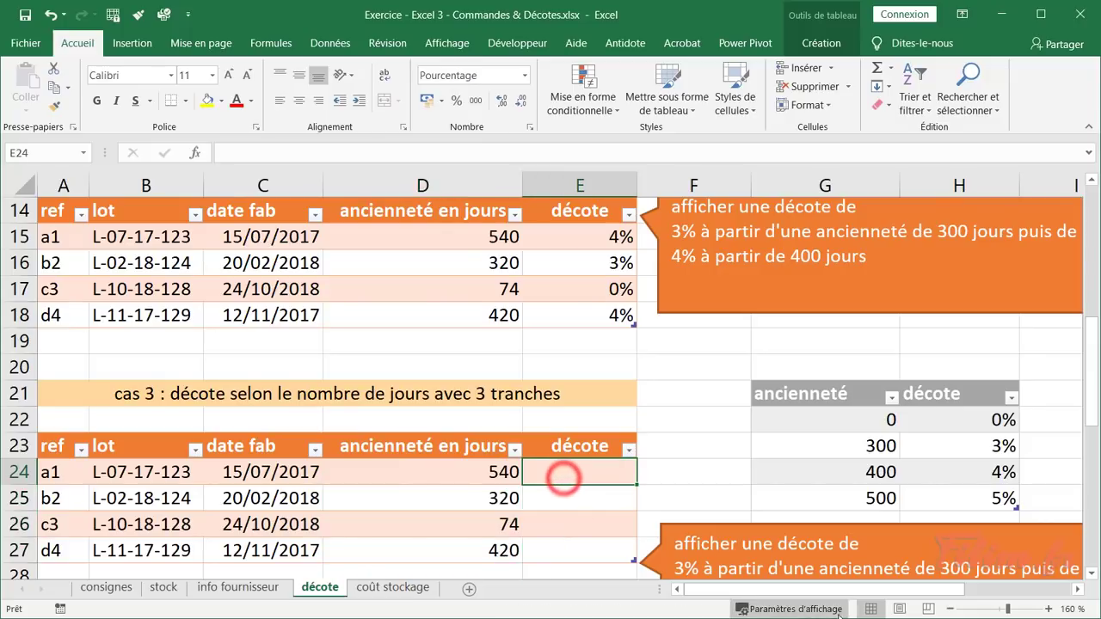
scroll(823, 457, down, 2)
scroll(822, 457, down, 1)
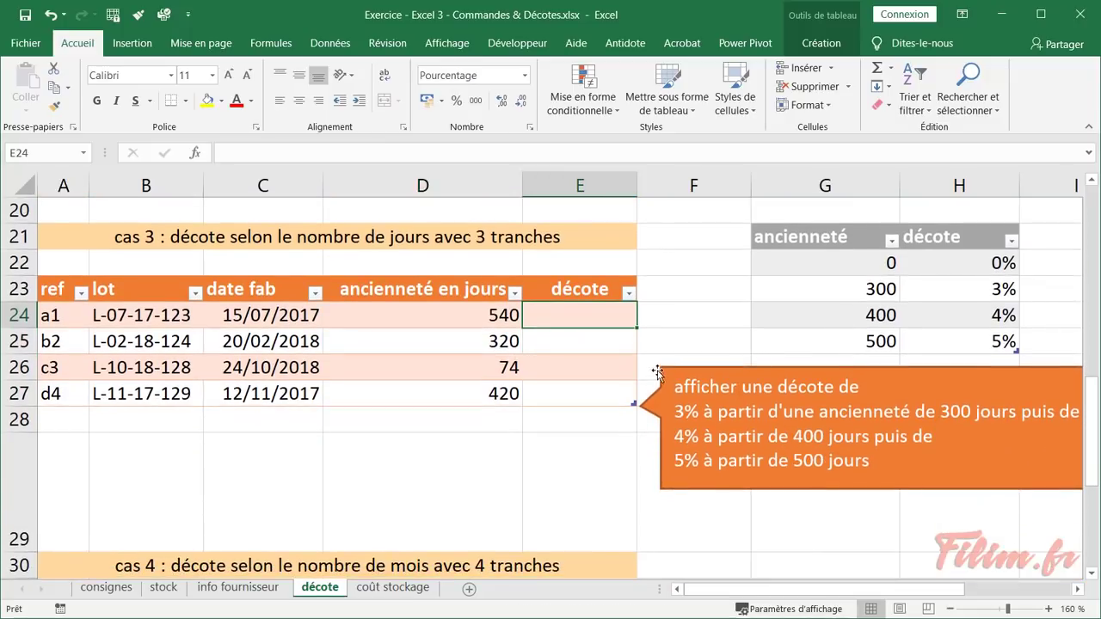
click(195, 152)
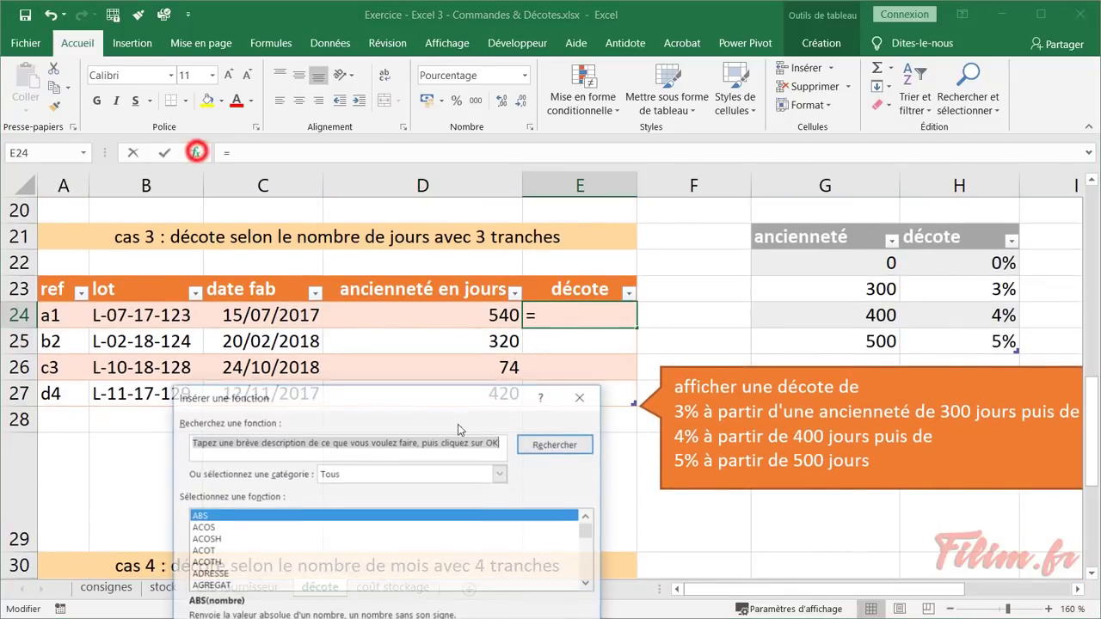
click(285, 549)
text(re)
click(265, 574)
double_click(266, 572)
Set Valeur_cherchée to [@[ancienneté en jours]] and Table_matrice to the tier table Tableau5
drag(439, 418, 482, 350)
click(444, 313)
click(348, 417)
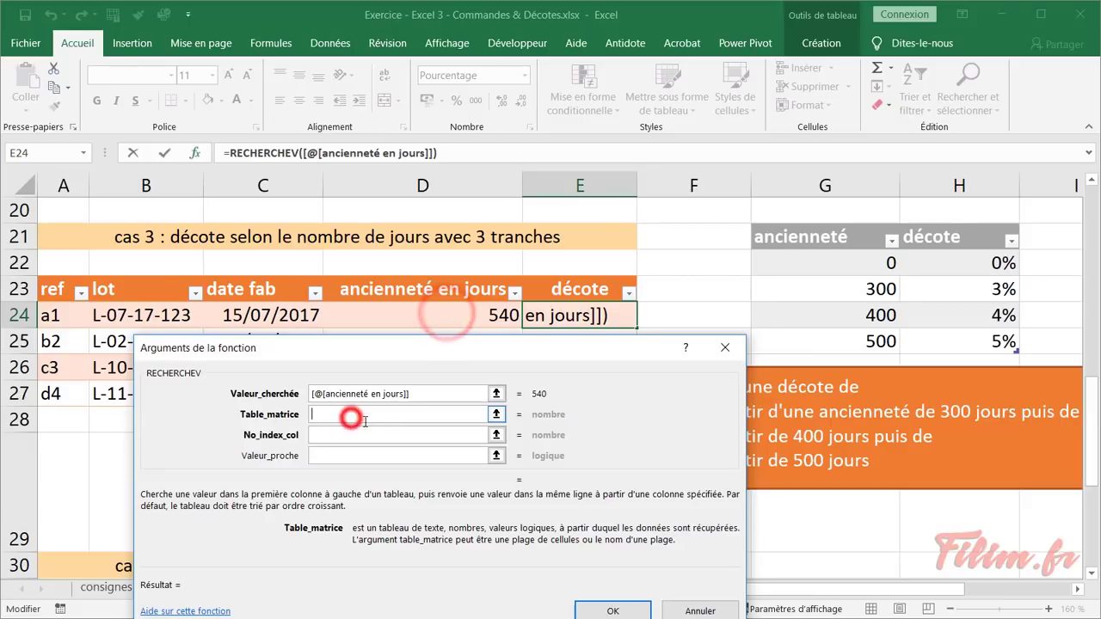
click(753, 225)
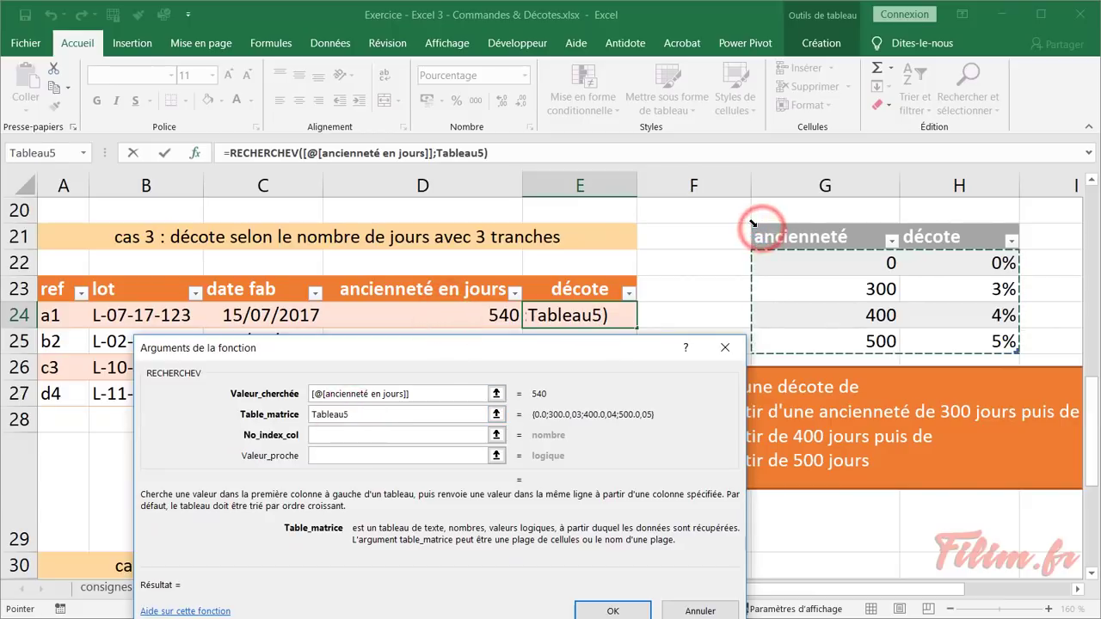
Set No_index_col to 2 and Valeur_proche to 1, and validate the RECHERCHEV formula
click(417, 440)
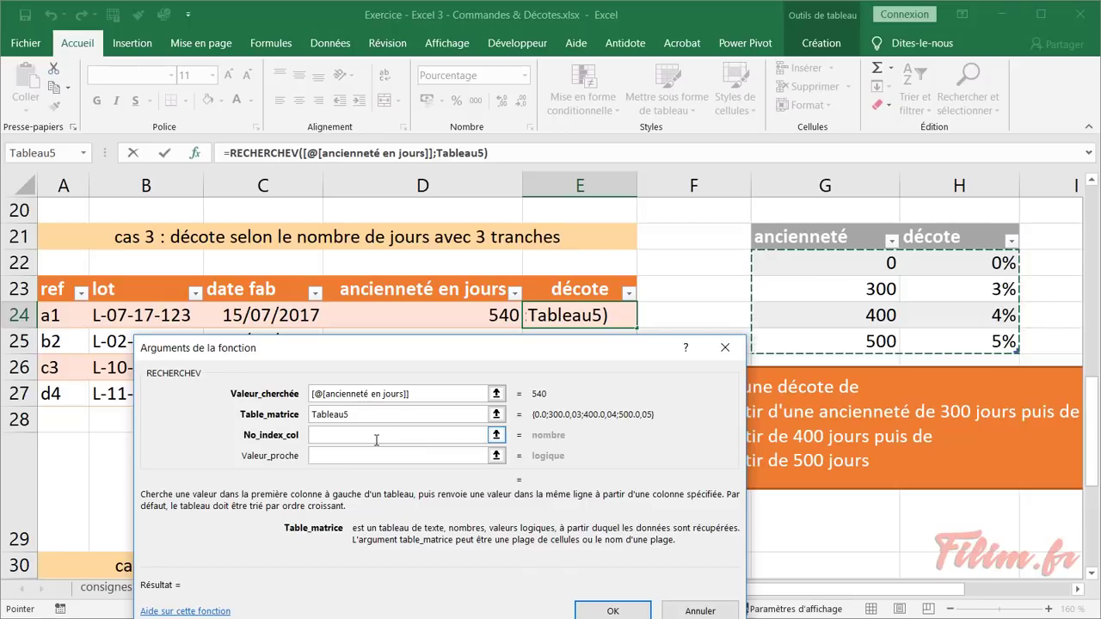
click(376, 440)
text(2)
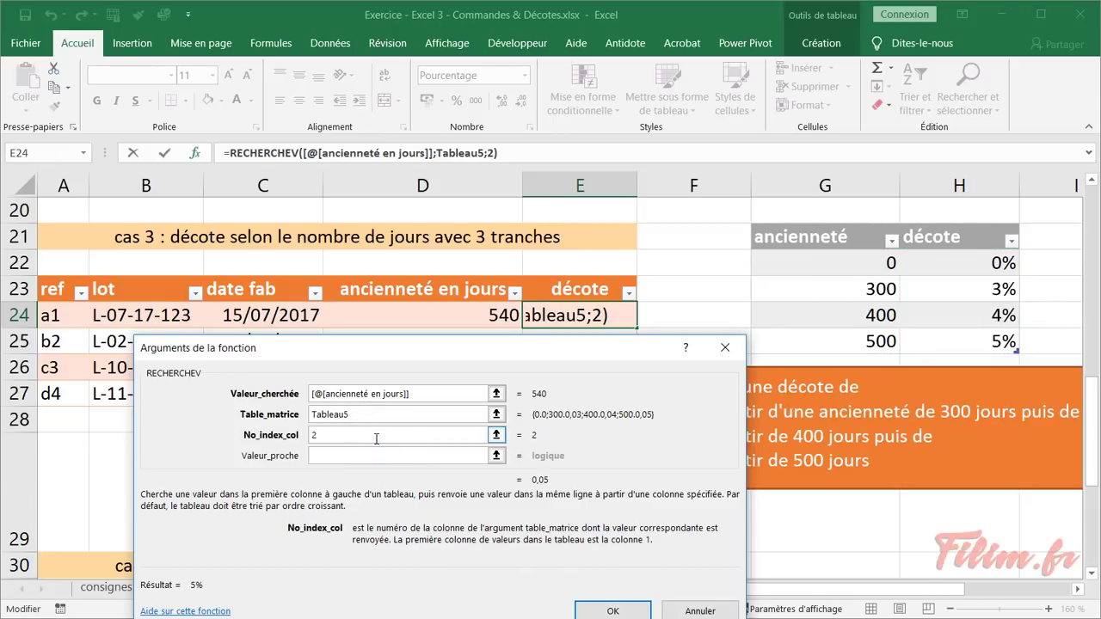
click(358, 458)
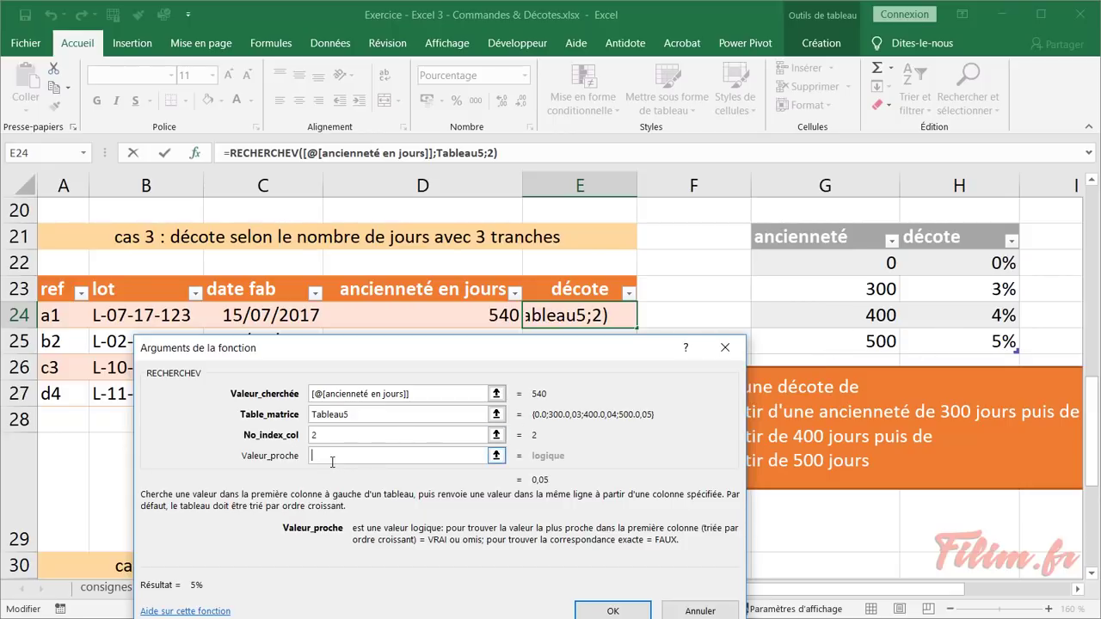
text(1)
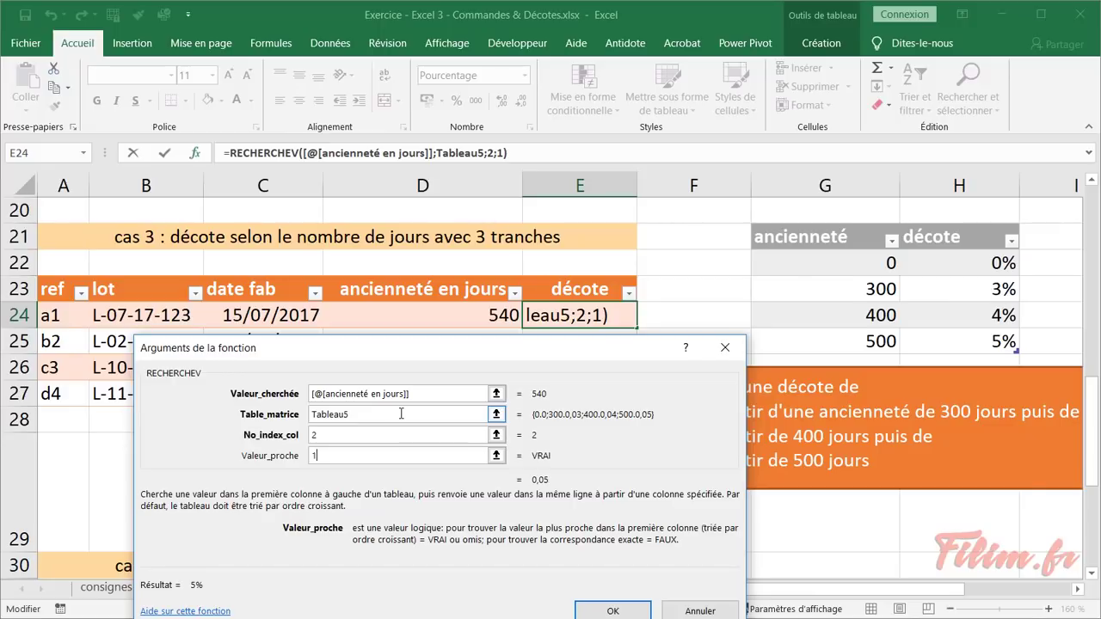
click(400, 413)
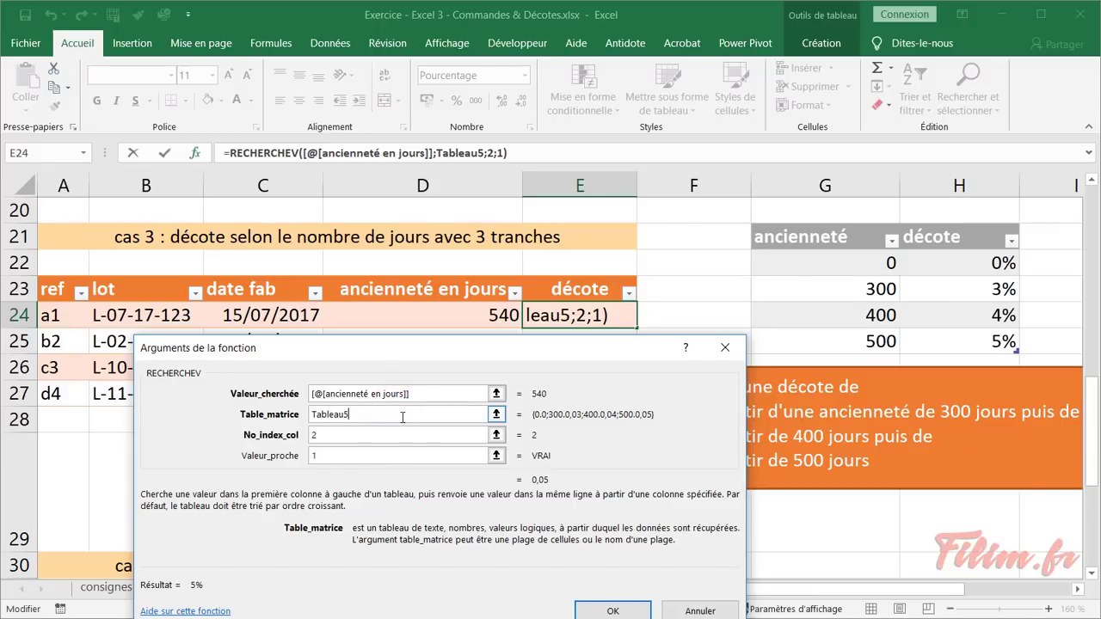
click(640, 611)
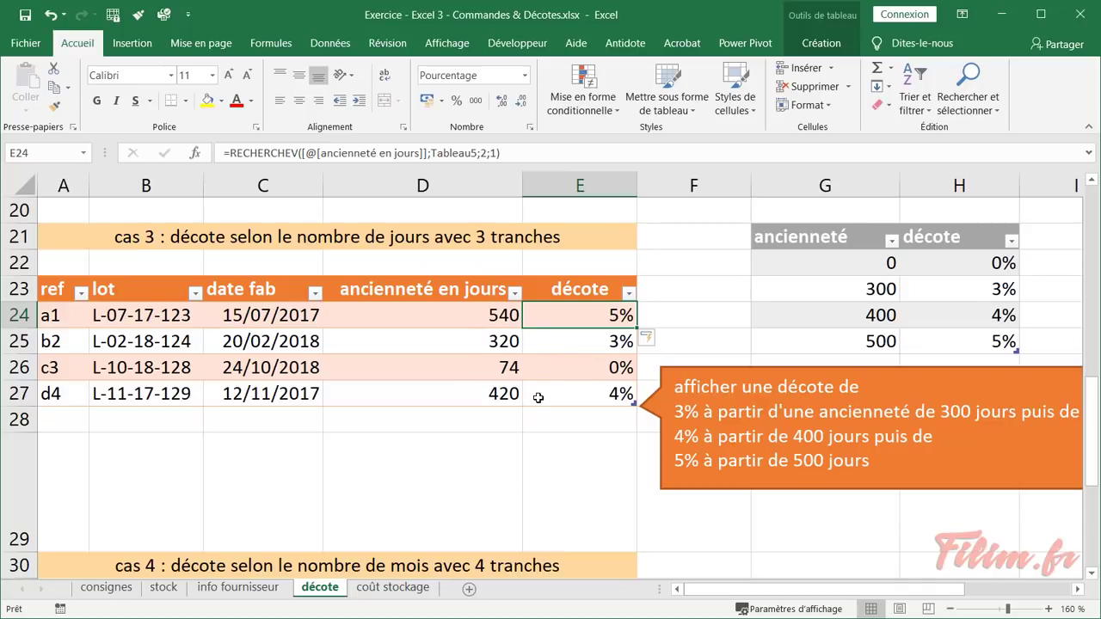
Move the case 4 callout below its lot list and point its tip up toward the décote column
scroll(535, 403, down, 4)
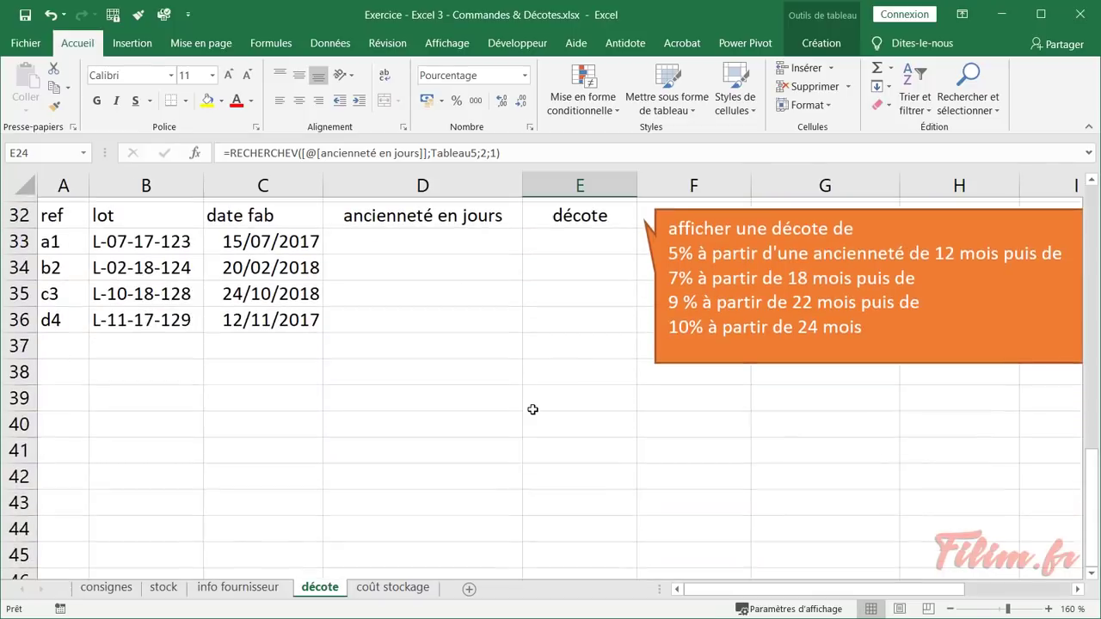
click(1091, 180)
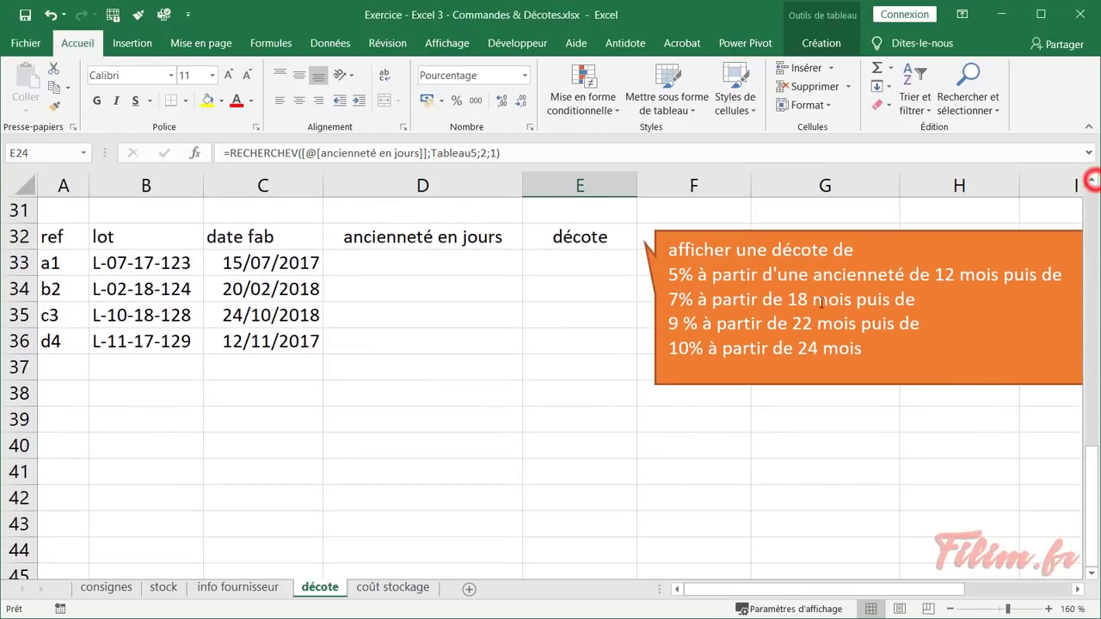
click(1090, 180)
drag(791, 408, 321, 559)
drag(174, 424, 550, 386)
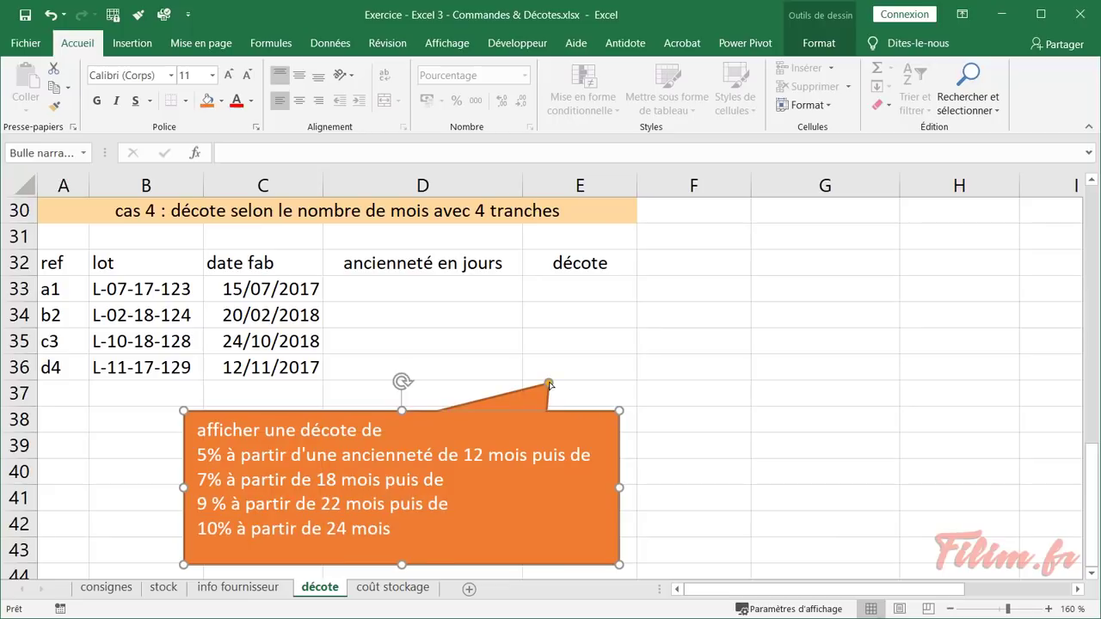
Change the case 4 header in D32 to "ancienneté en mois"
click(447, 270)
double_click(447, 270)
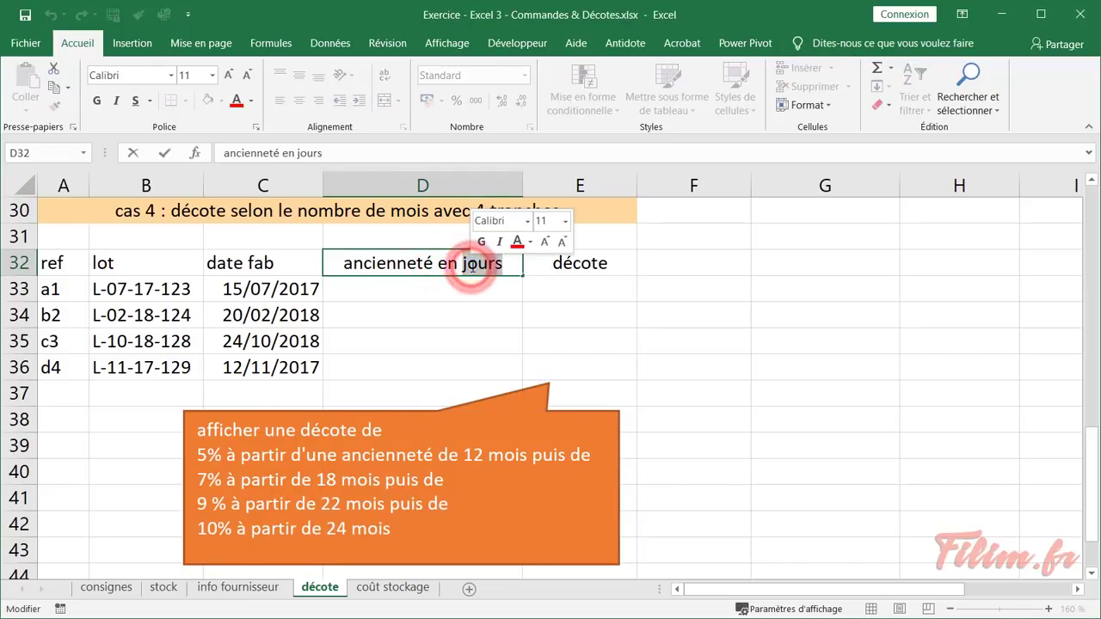
text(mois)
key(Return)
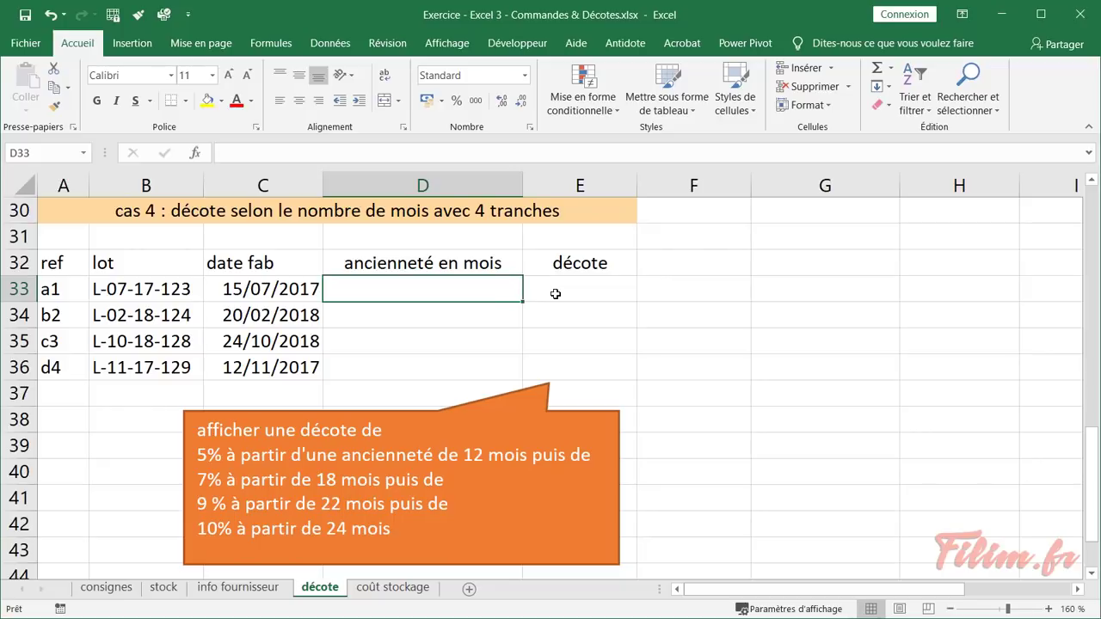
Review the four month-based discount tiers described in the case 4 callout, line by line
click(142, 292)
click(199, 455)
drag(199, 456, 521, 457)
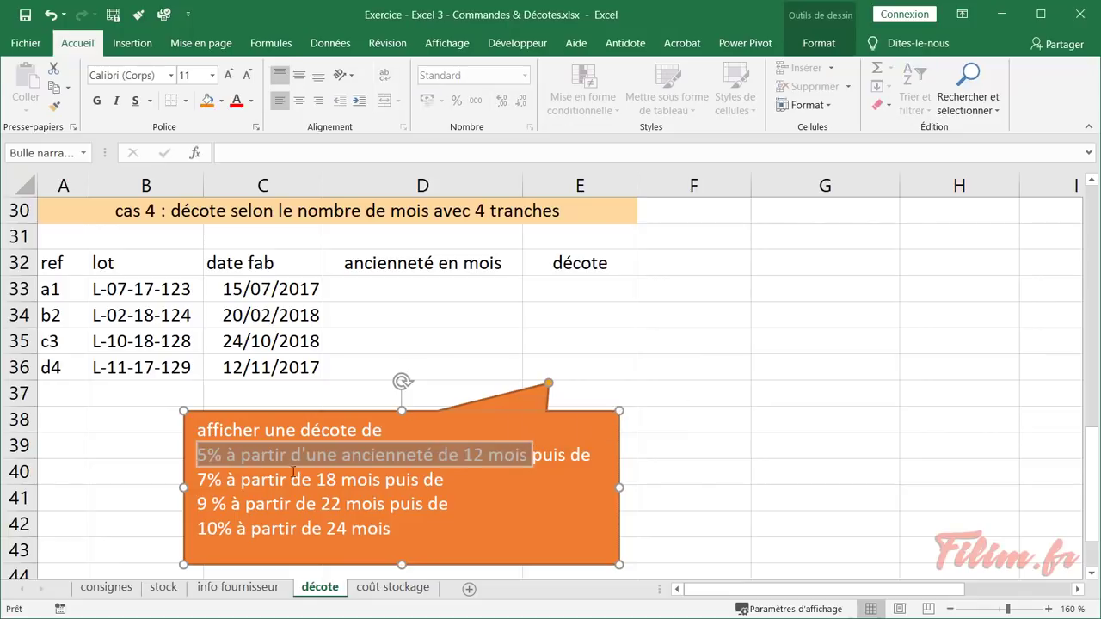
drag(197, 480, 422, 482)
drag(199, 503, 388, 504)
drag(200, 530, 348, 526)
click(250, 499)
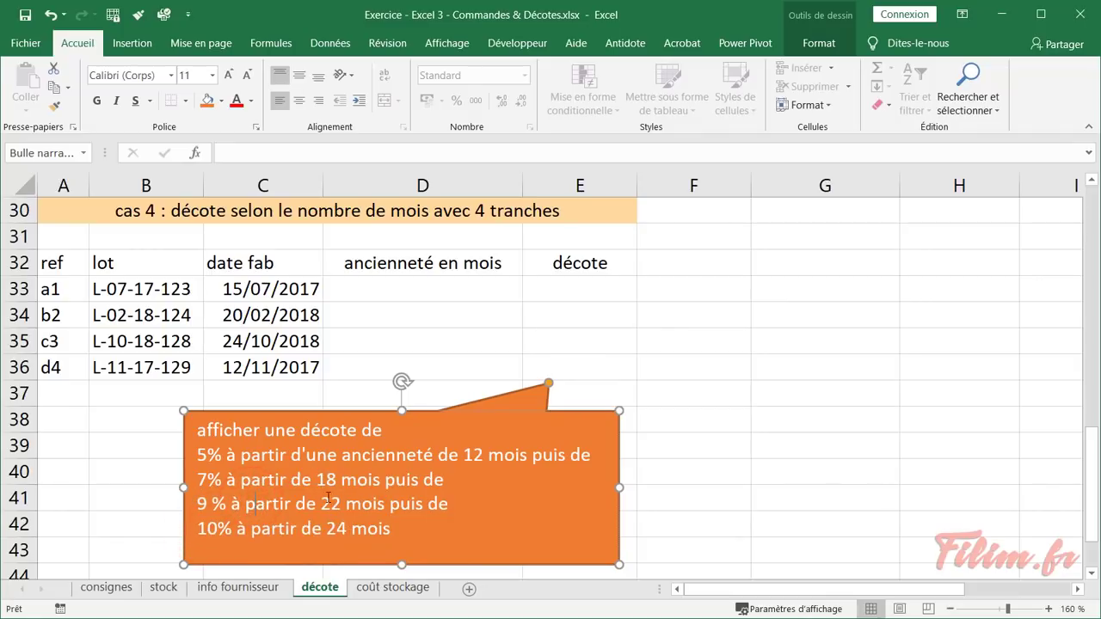
Compare the empty ancienneté and décote columns of case 4 with the case 3 lookup table
click(410, 290)
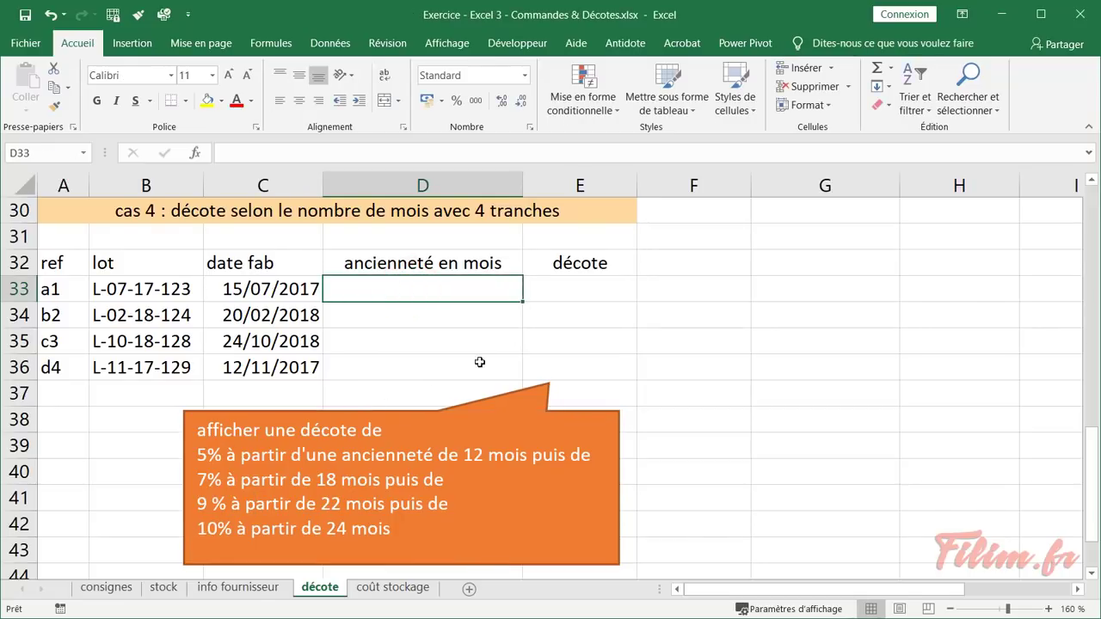
drag(549, 291, 535, 377)
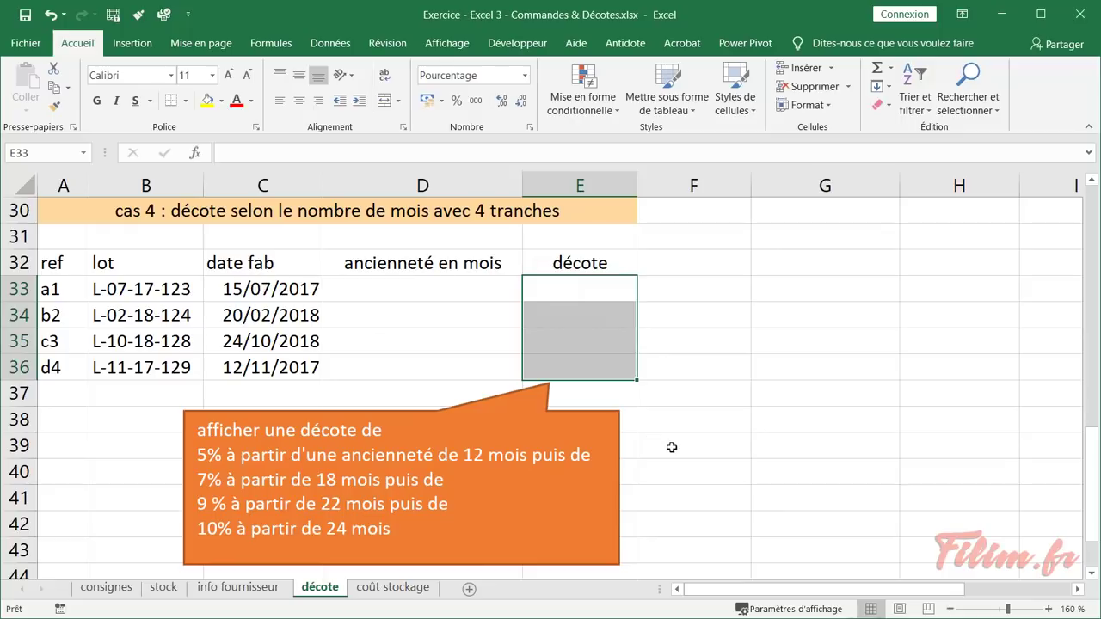
scroll(671, 447, up, 2)
scroll(696, 404, up, 1)
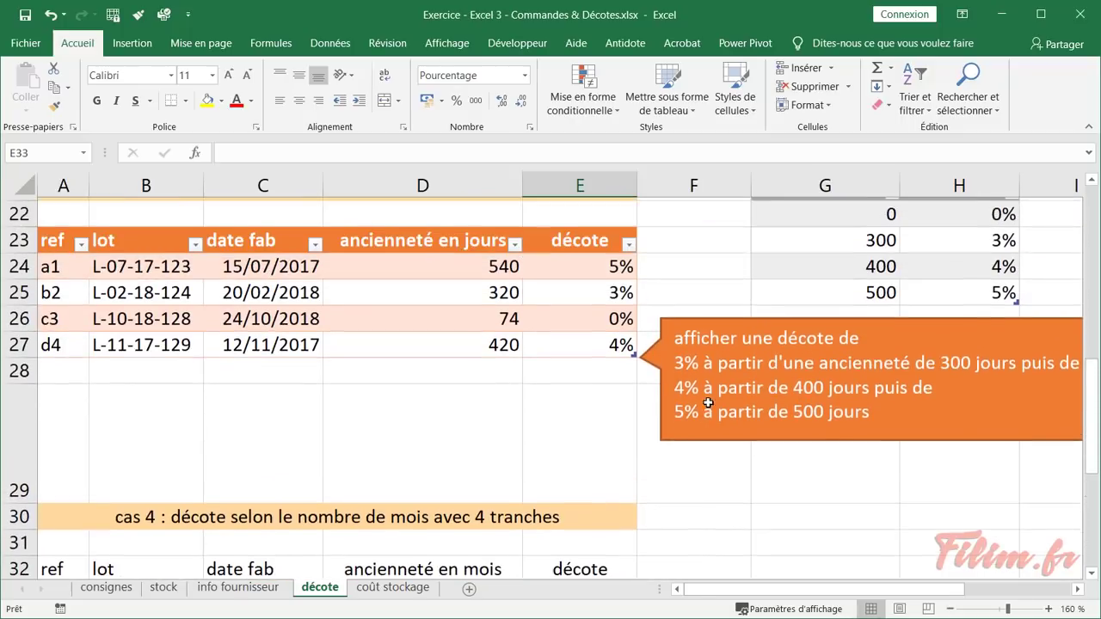
scroll(783, 511, down, 2)
scroll(783, 510, down, 1)
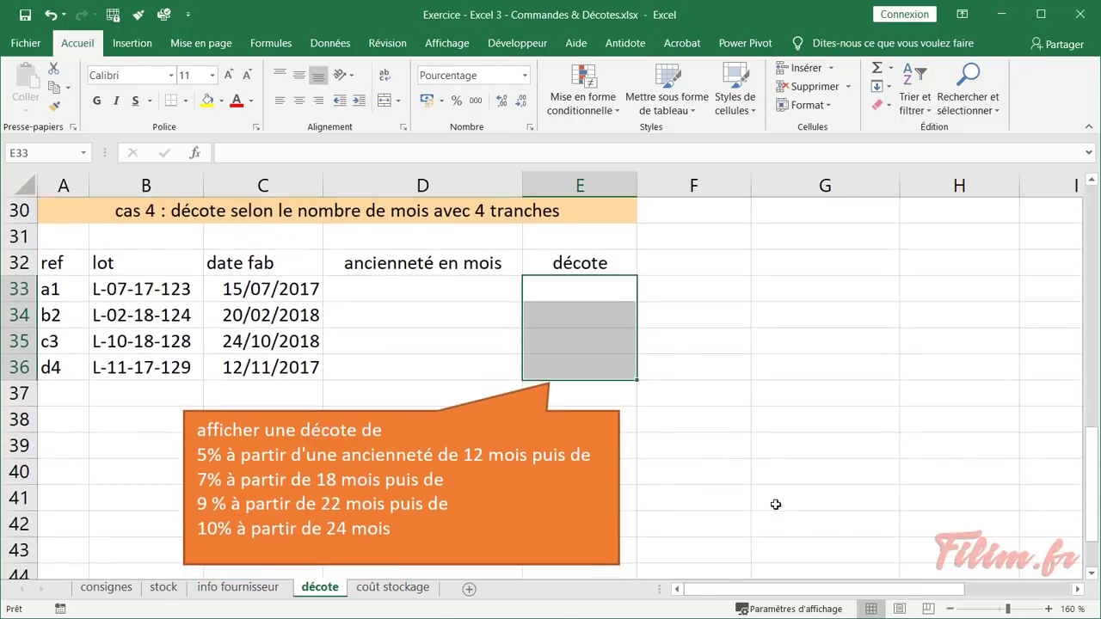
Enter the lookup header "ancienneté en mois" in G32 and fit column G to its content
click(792, 271)
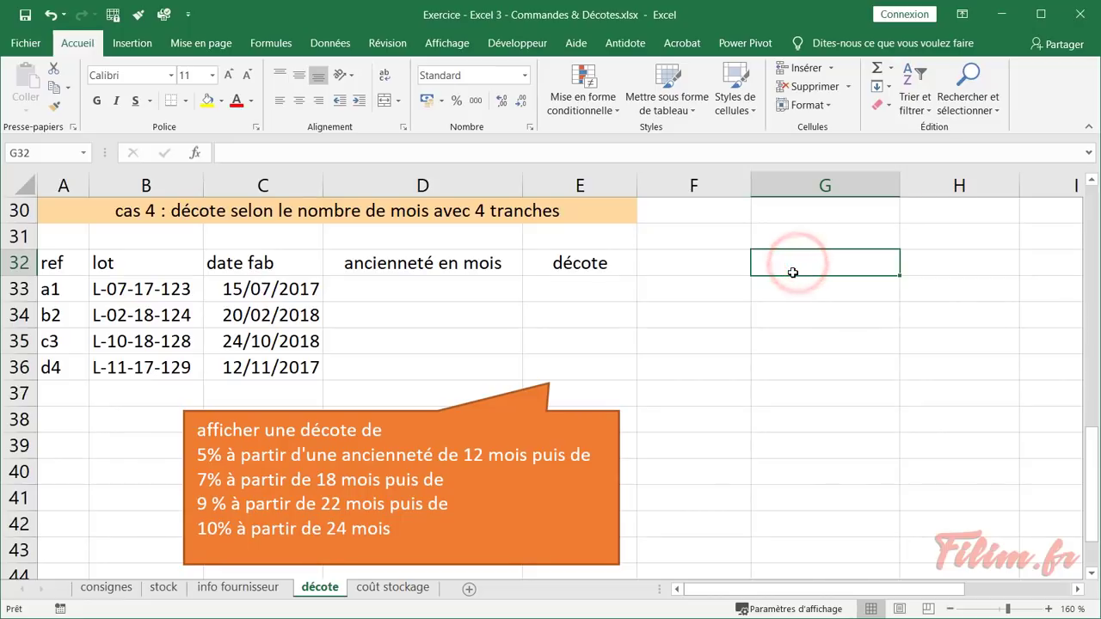
text(anc)
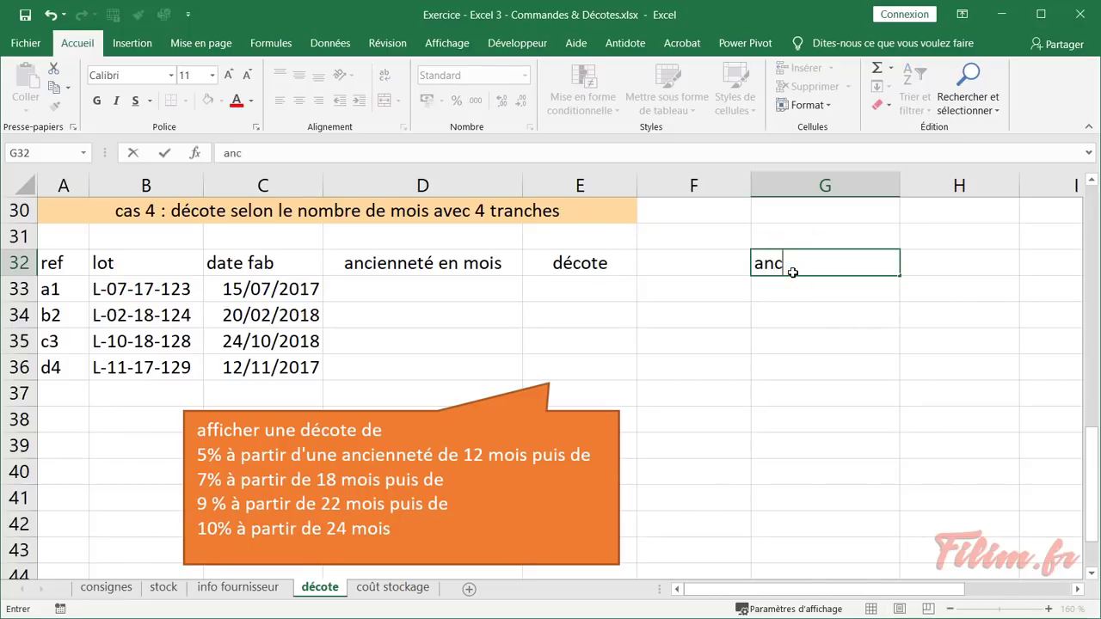
text(ienneté en)
key(BackSpace)
key(BackSpace)
key(BackSpace)
key(BackSpace)
key(BackSpace)
text(eté en mois)
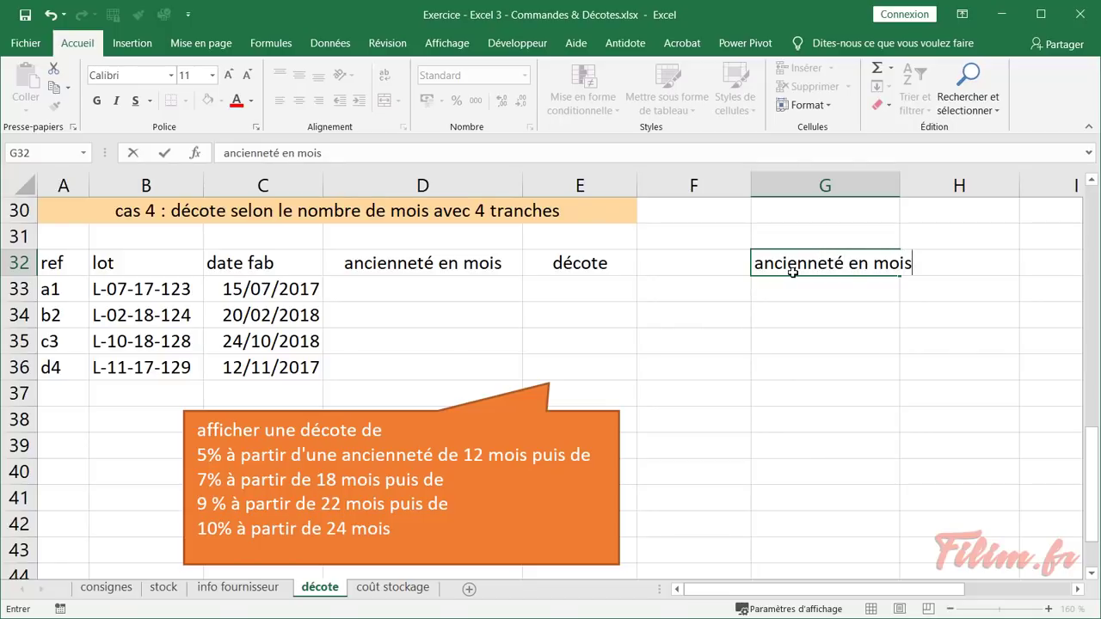
key(Return)
double_click(899, 189)
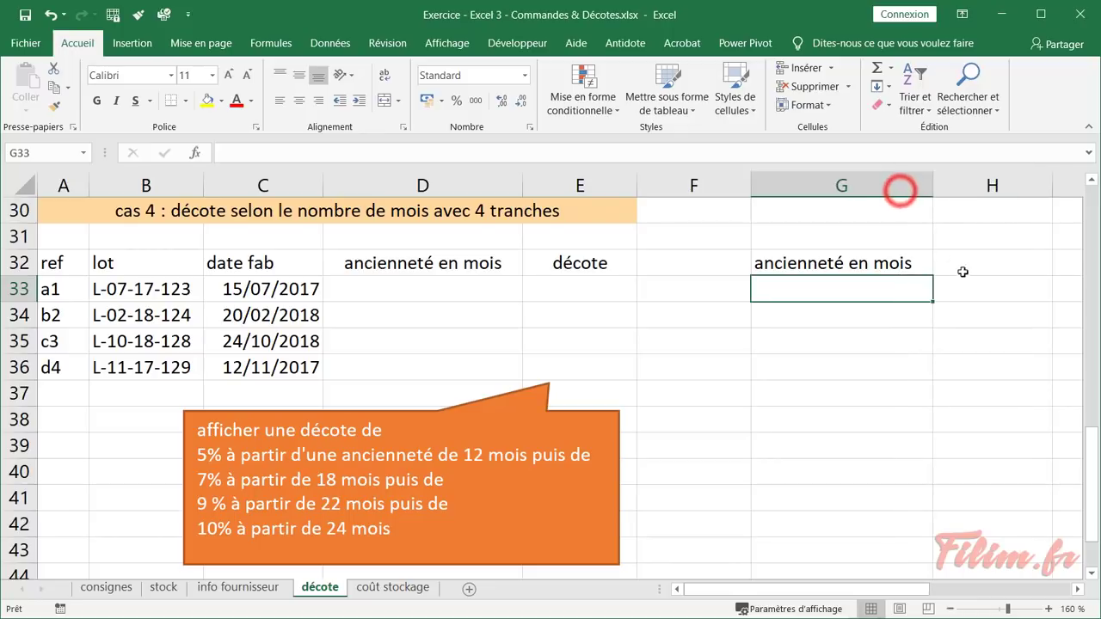
Enter the second lookup header "décote" in H32
click(963, 270)
text(décote)
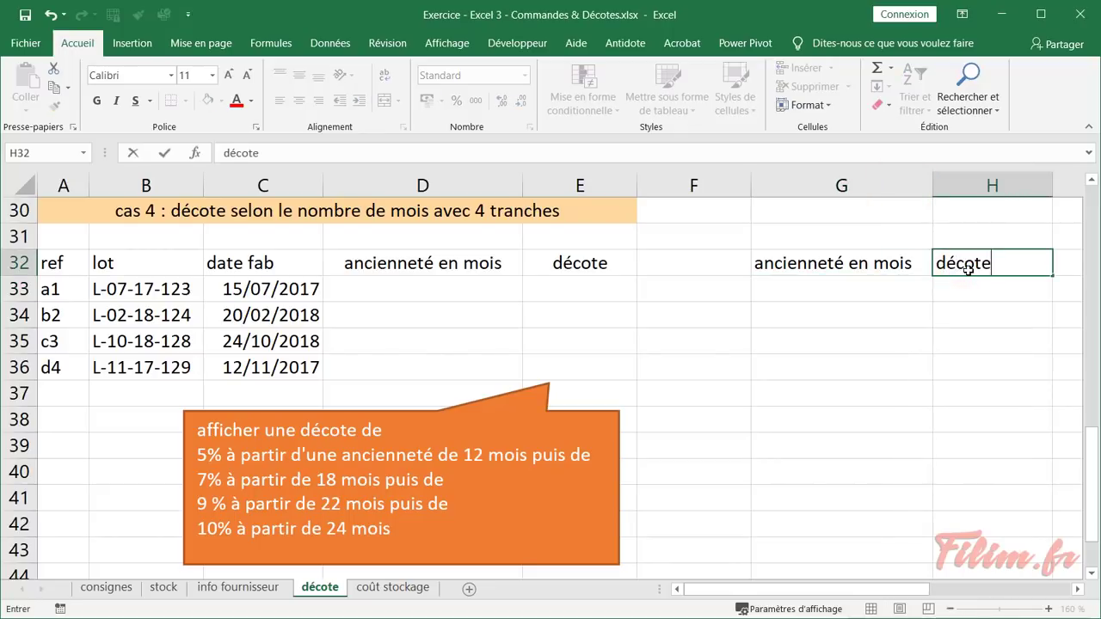
key(Return)
Fill the first two lookup rows in G33:H34 with 0 months at 0% and 12 months at 5%
click(877, 285)
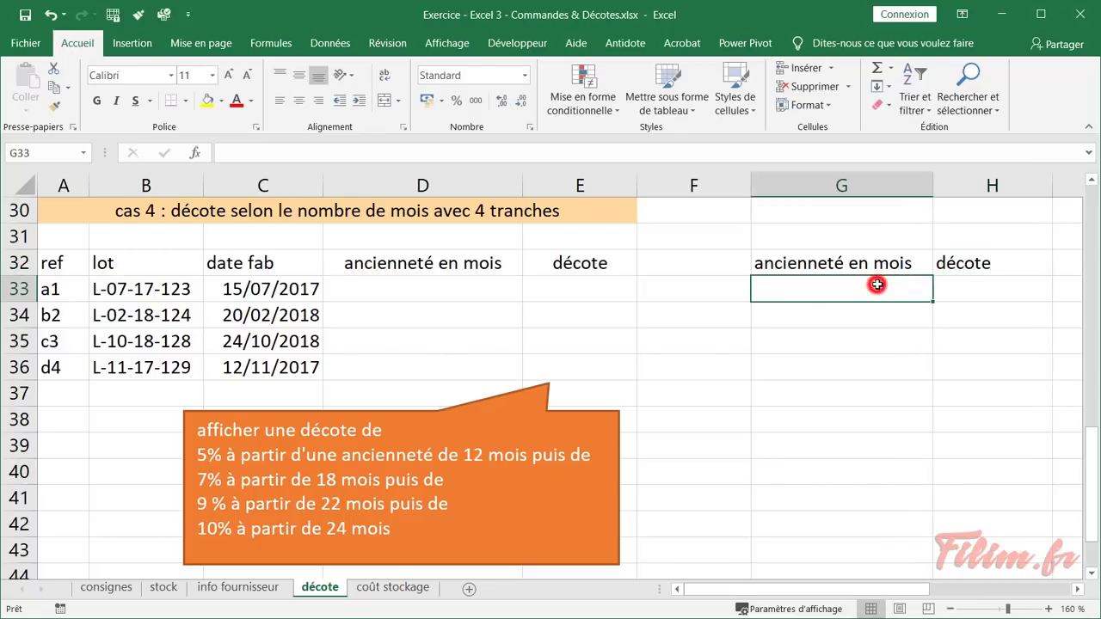
text(0)
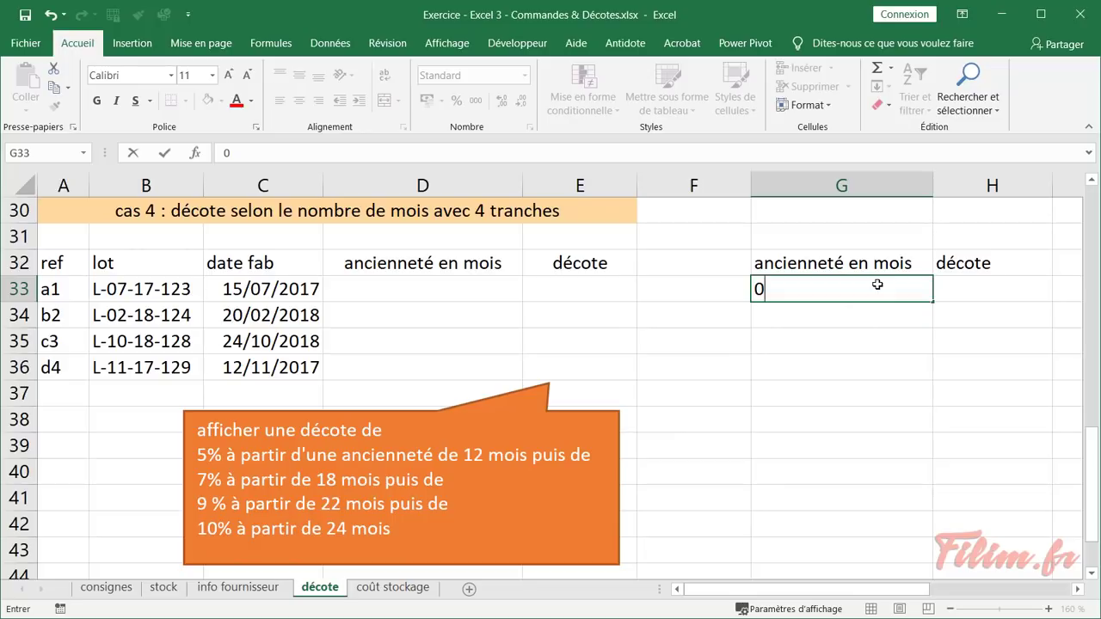
key(Tab)
text(0%)
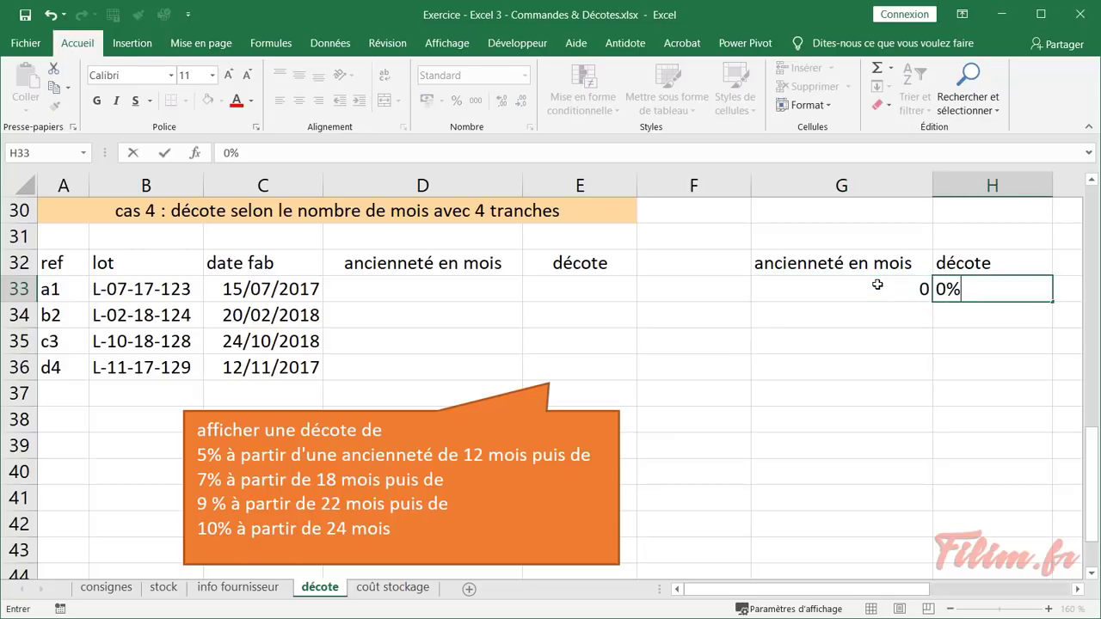
key(Return)
text(12)
key(Tab)
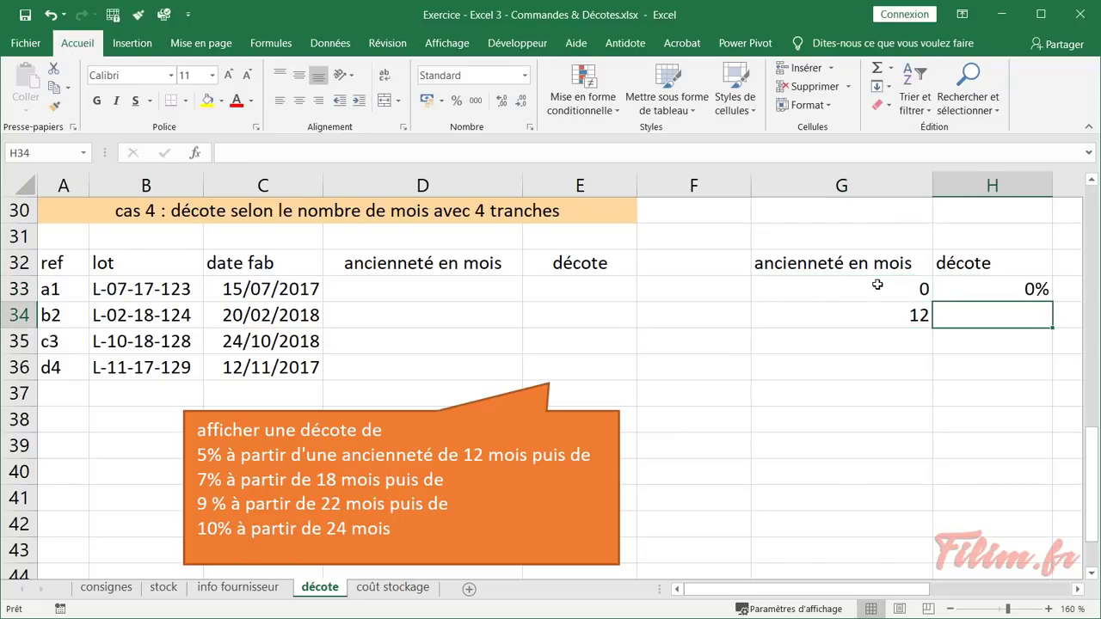
text(5%)
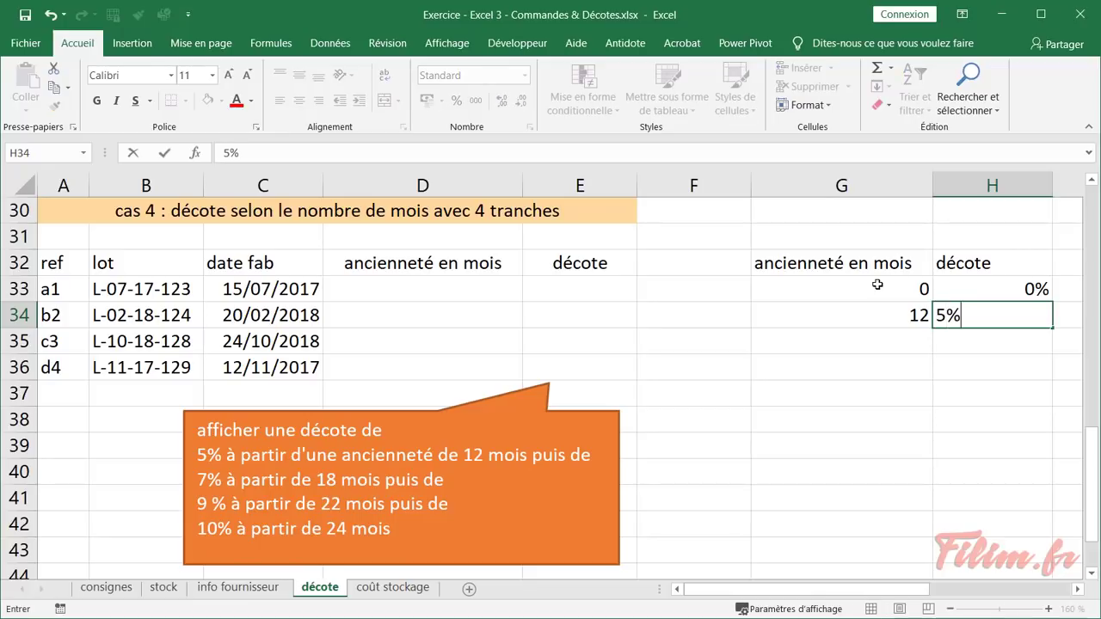
key(Return)
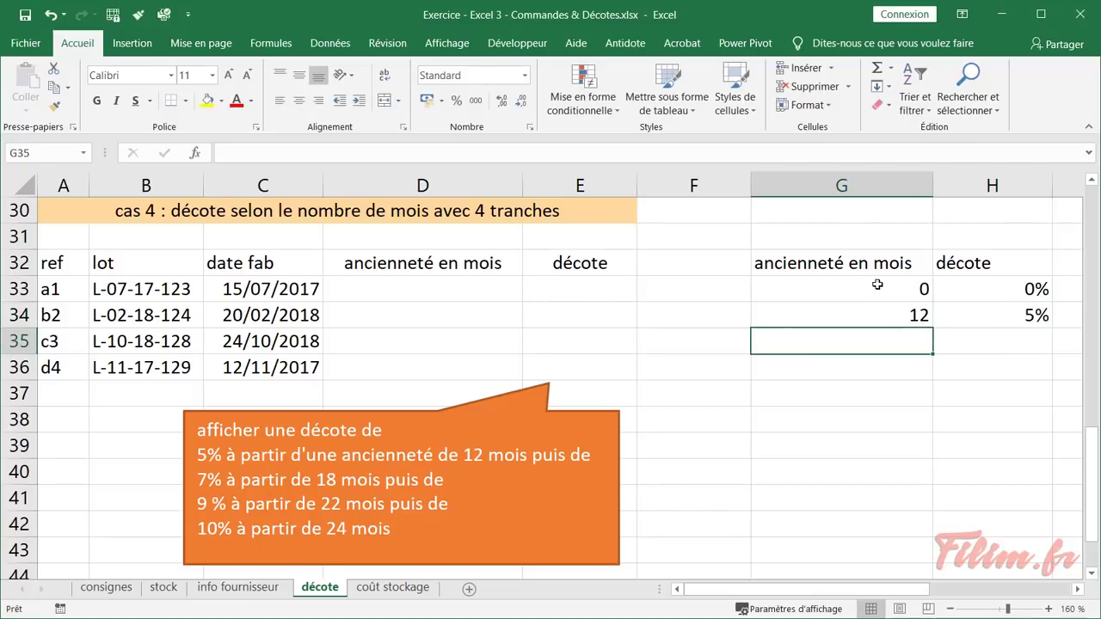
Add the lookup rows in G35:H36 for 18 months at 7% and 22 months at 9%
text(18)
key(Right)
text(7%)
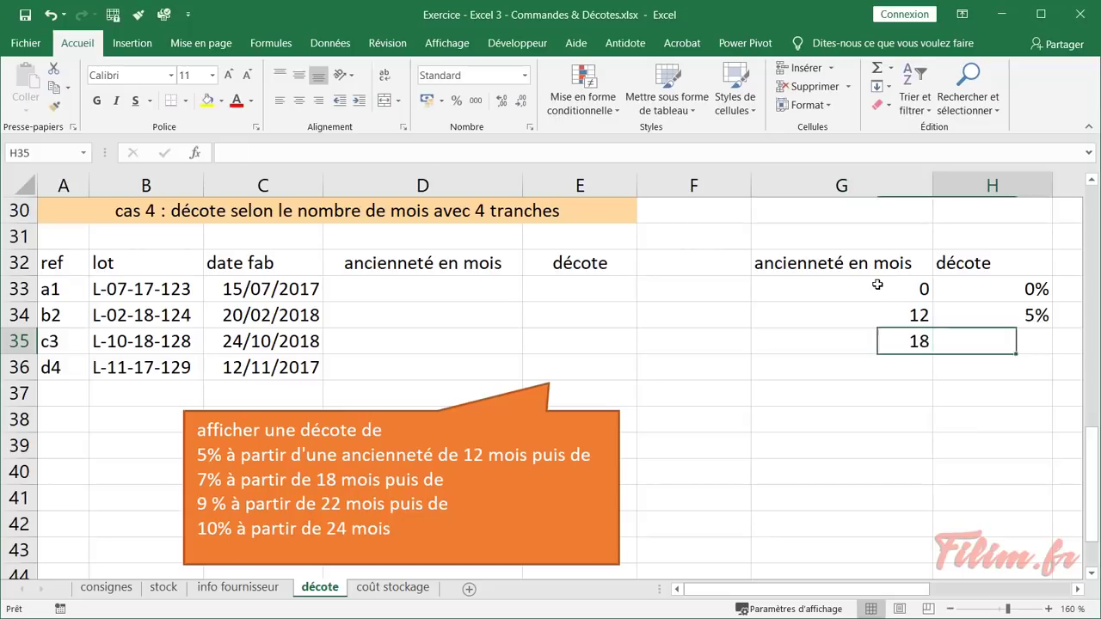
key(Return)
key(Left)
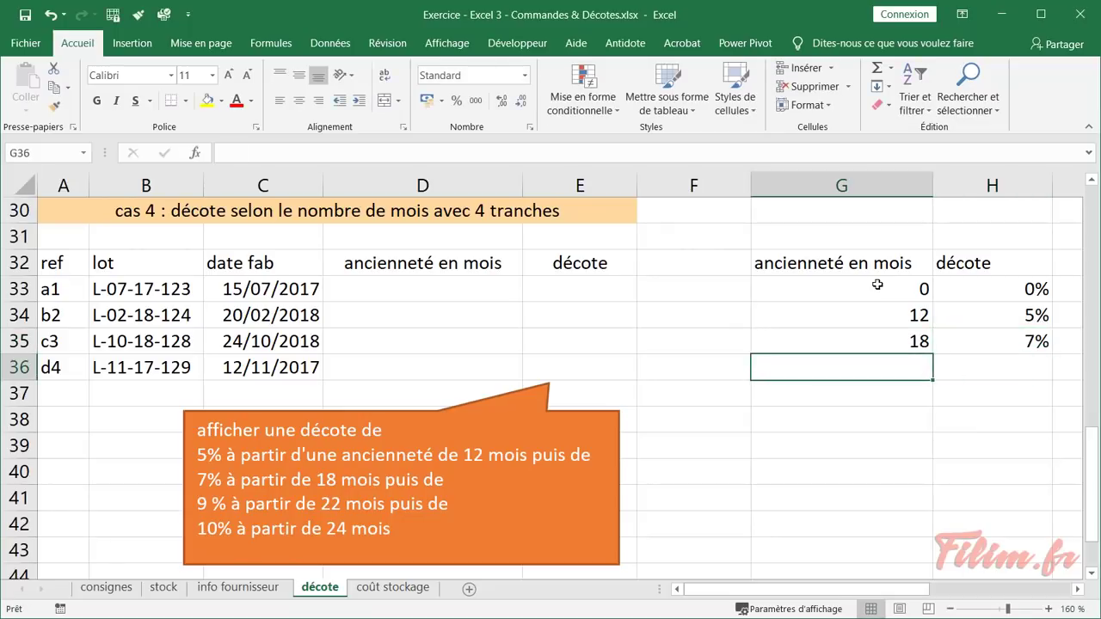
text(9)
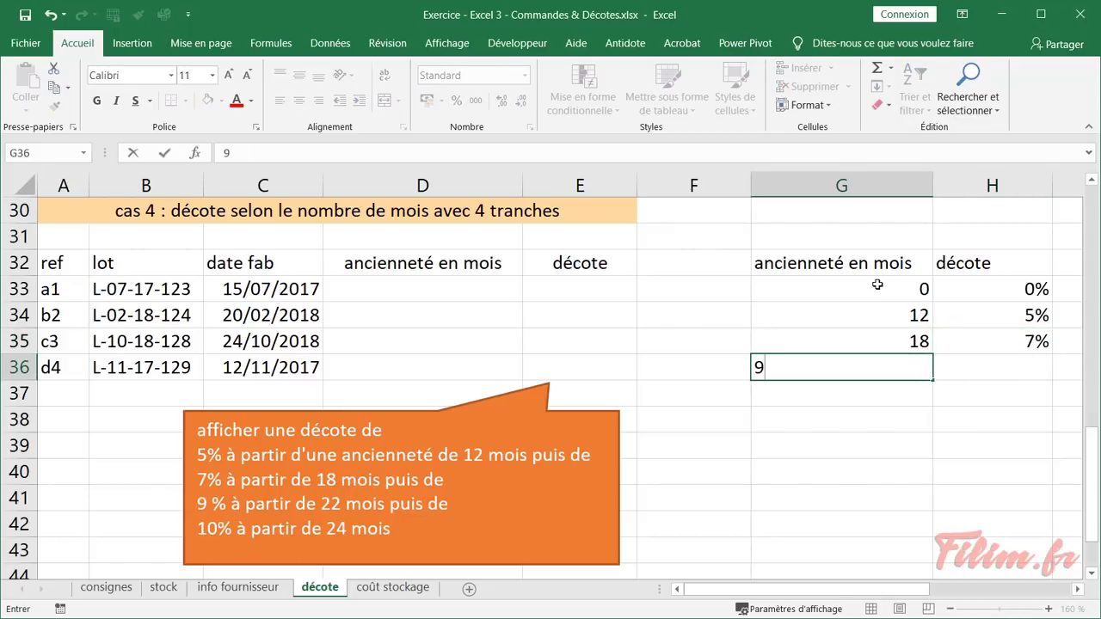
key(BackSpace)
text(22)
key(Tab)
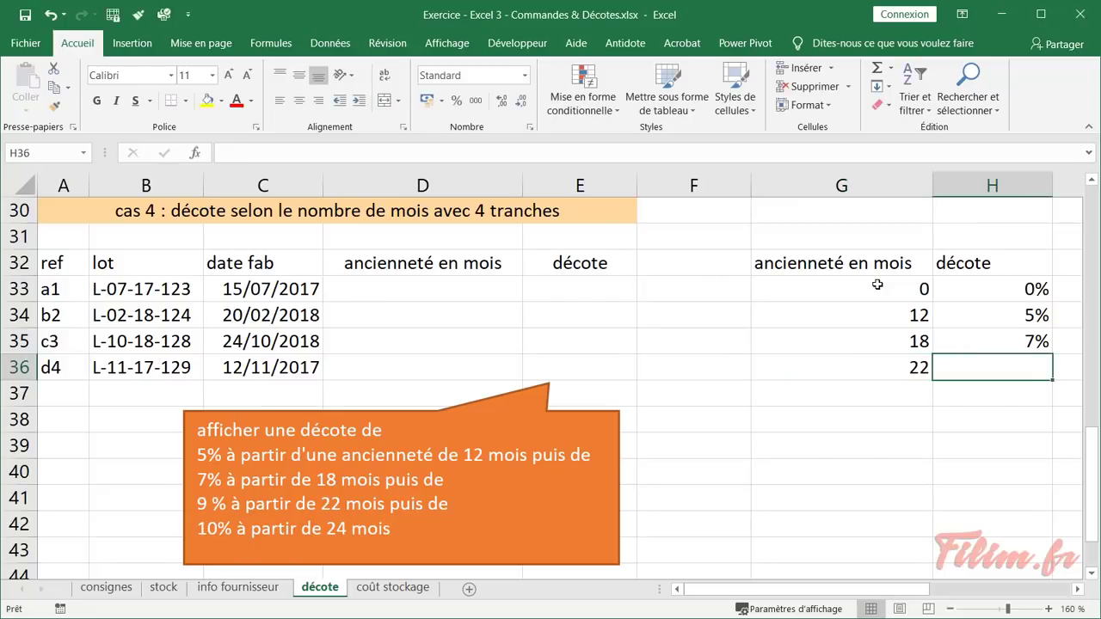
text(9%)
key(Return)
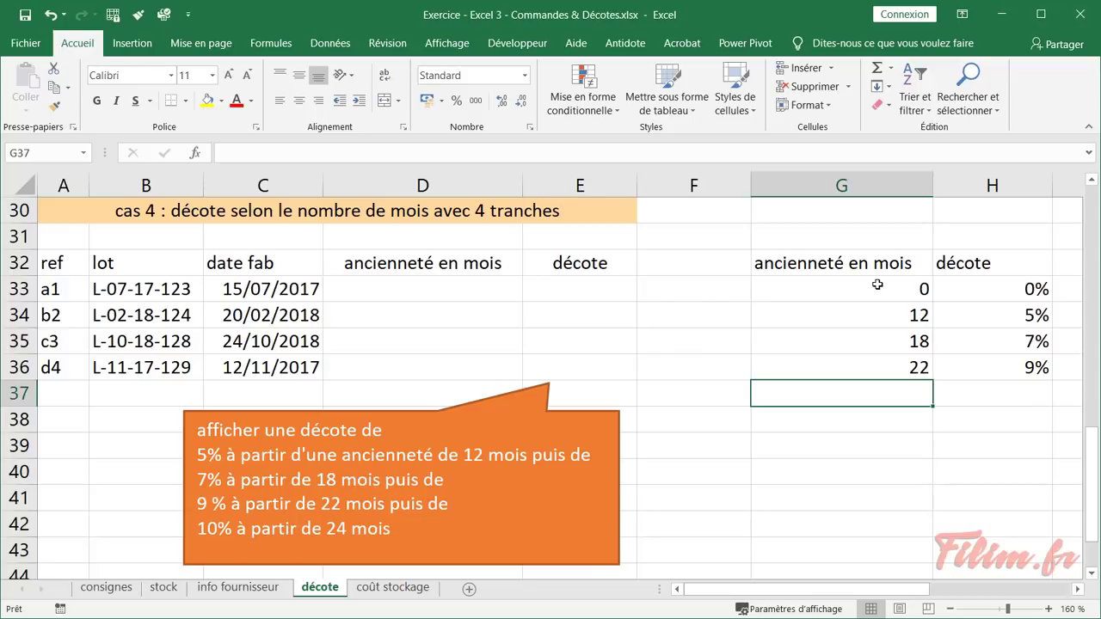
Complete the lookup list in G37:H37 with 24 months at 10%
text(24)
key(Tab)
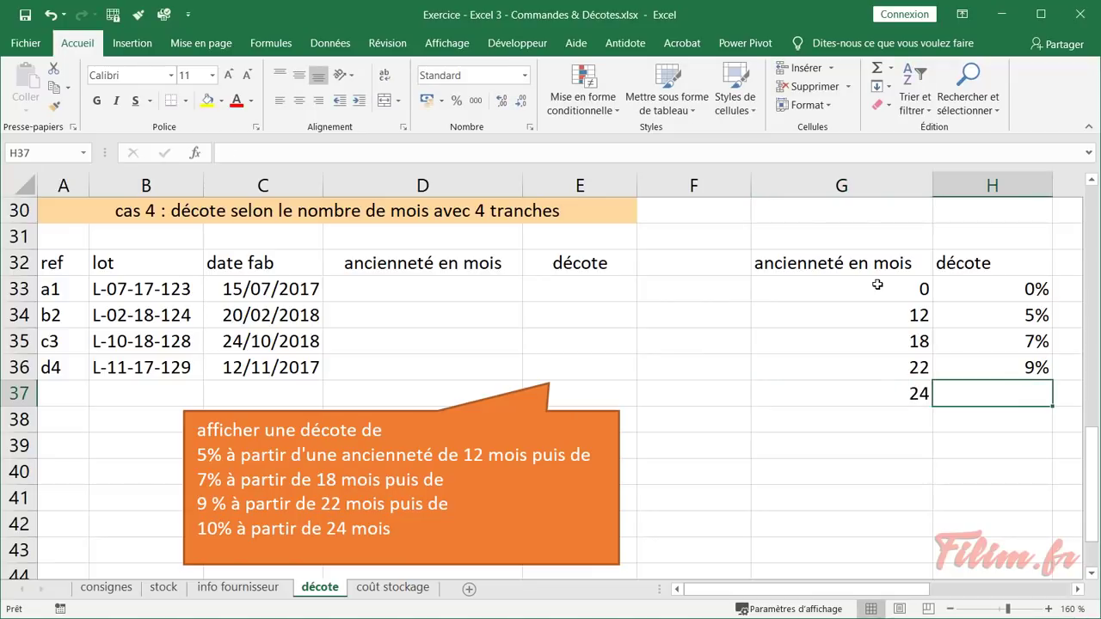
text(10%)
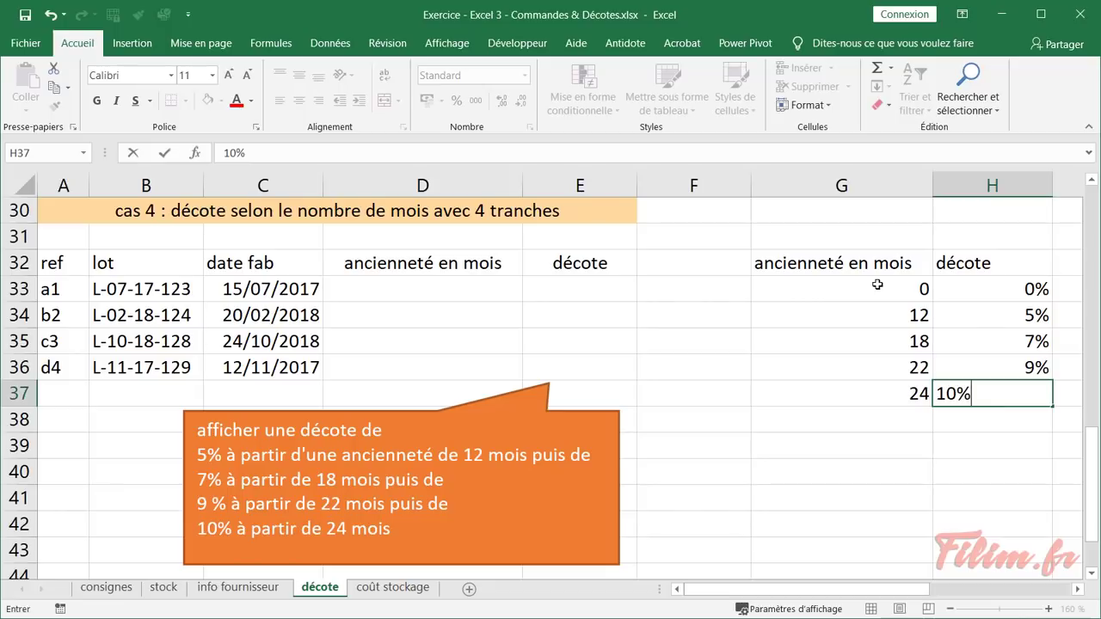
key(Return)
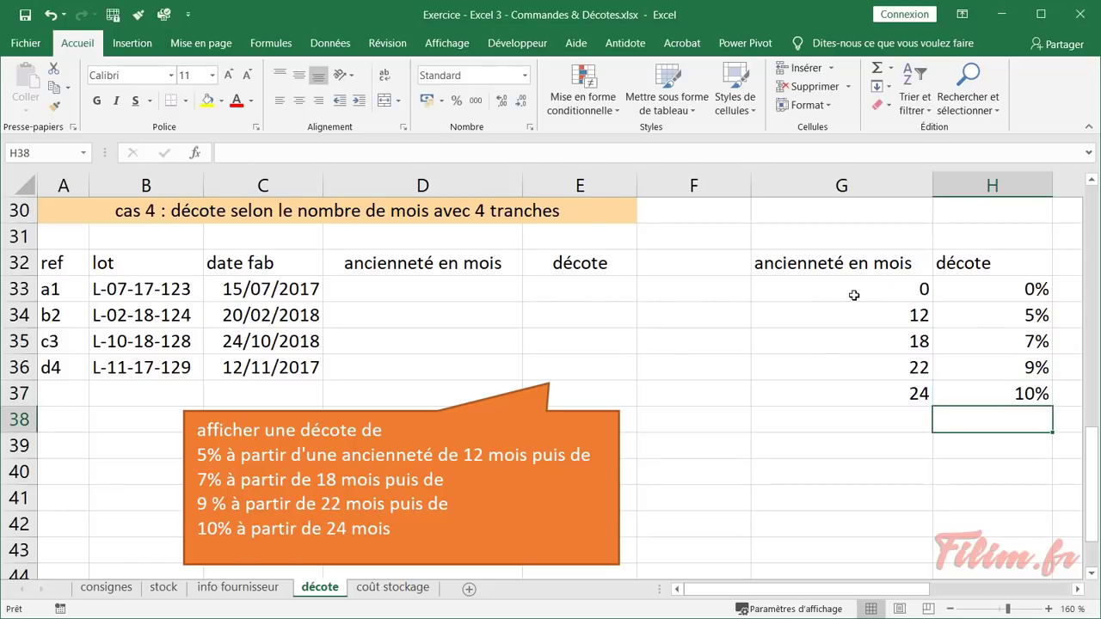
Format the lookup range G32:H37 as a table with headers in the grey medium style
click(851, 289)
click(640, 103)
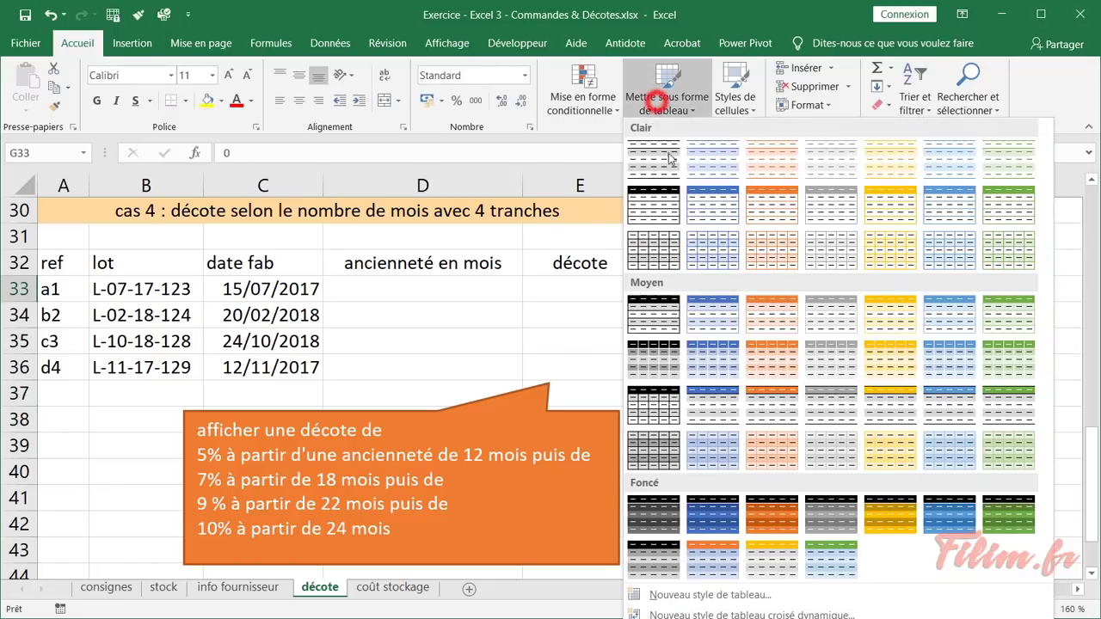
click(803, 316)
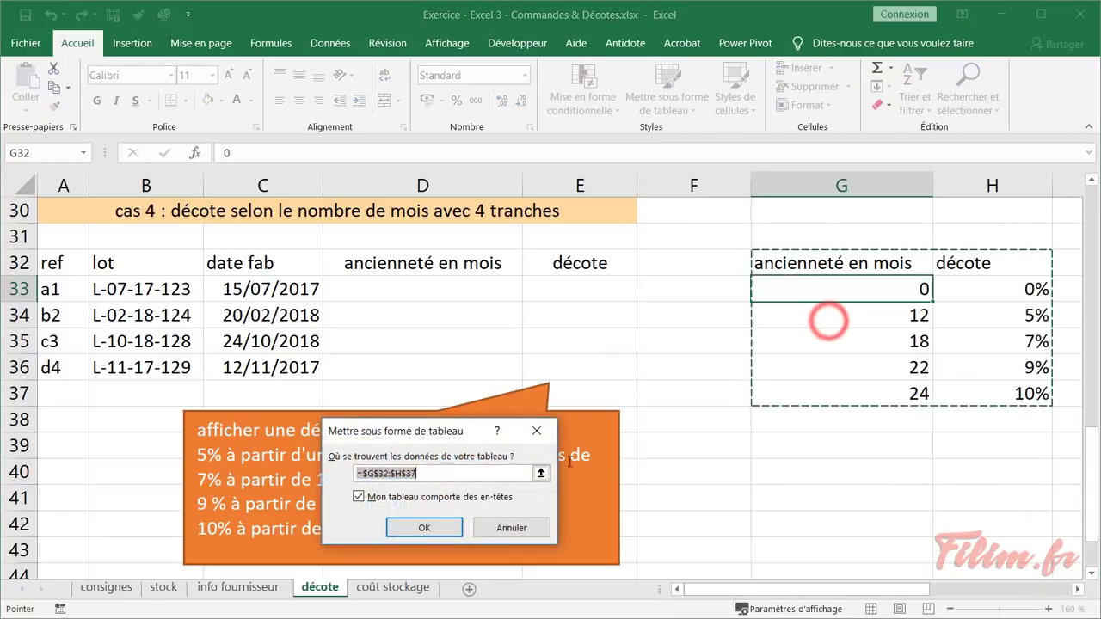
click(423, 524)
Convert the case 4 lot list A32:E36 into a table with headers
click(237, 331)
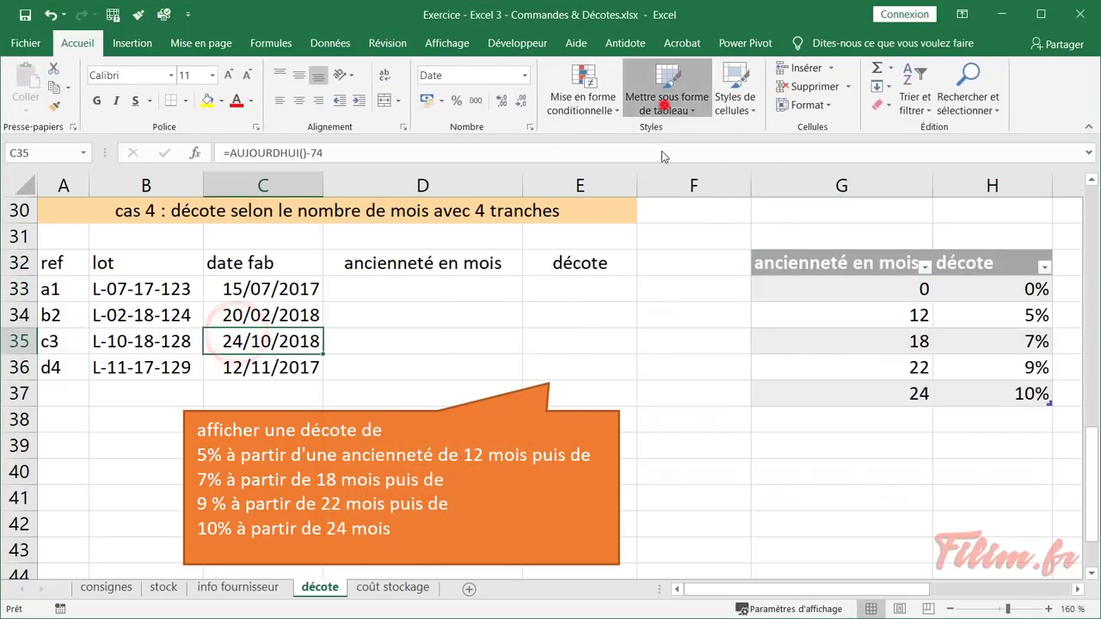
click(658, 101)
click(289, 297)
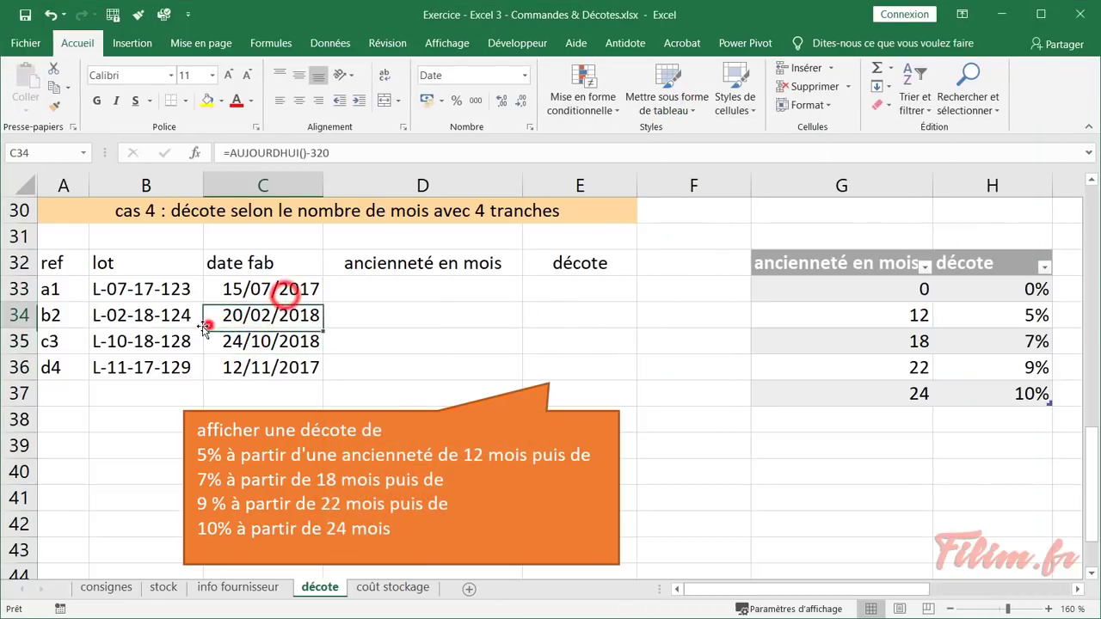
click(160, 333)
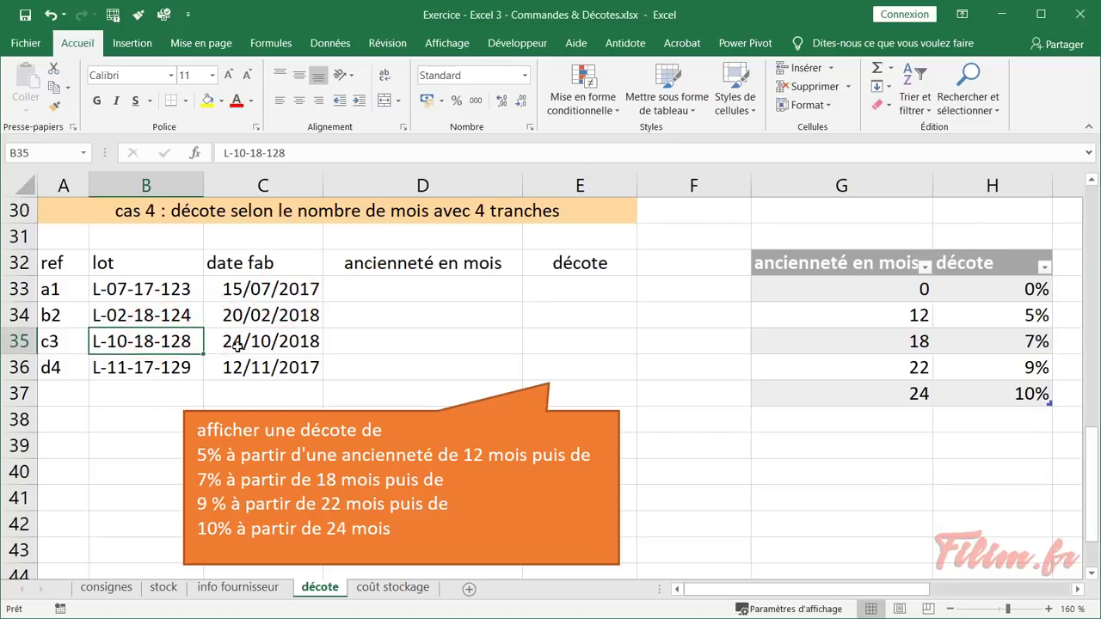
key(ctrl+l)
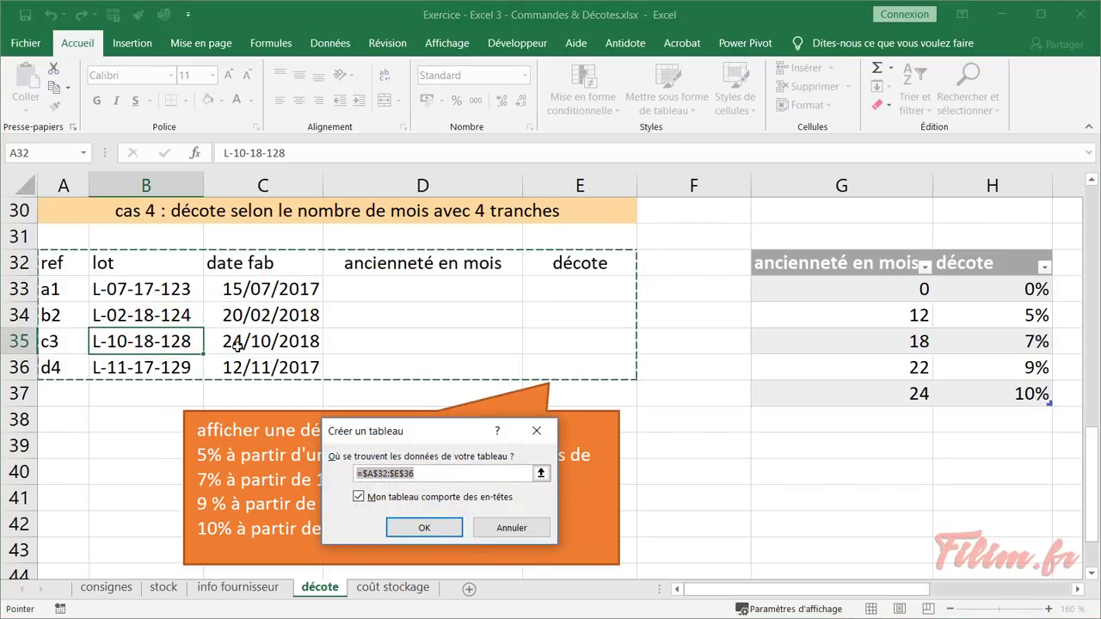
key(Return)
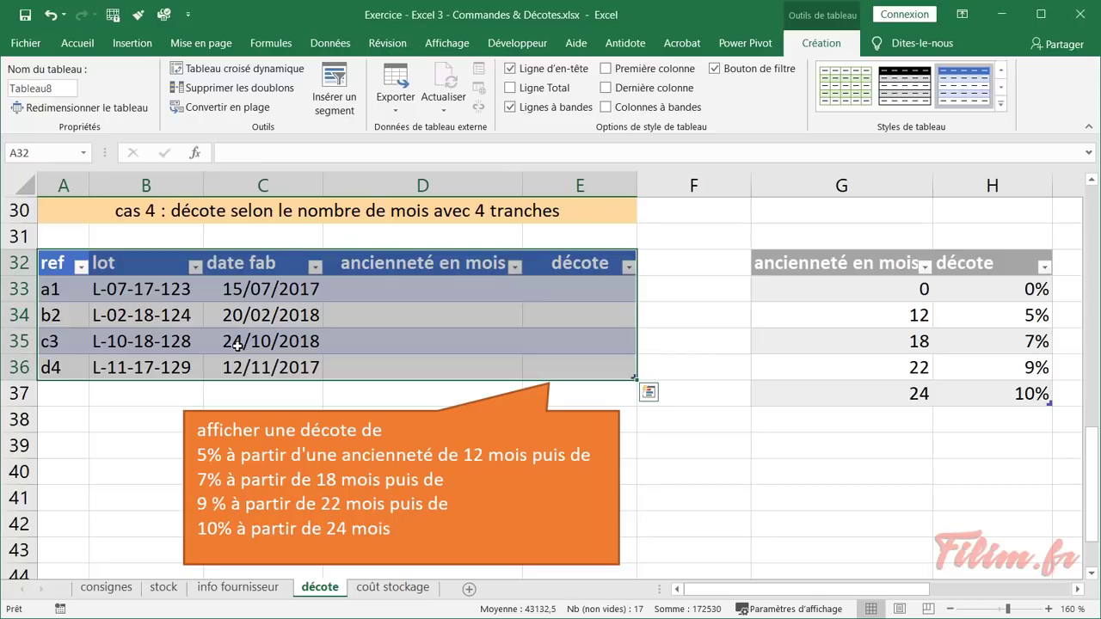
Apply the orange medium table style to the case 4 lot table
click(247, 332)
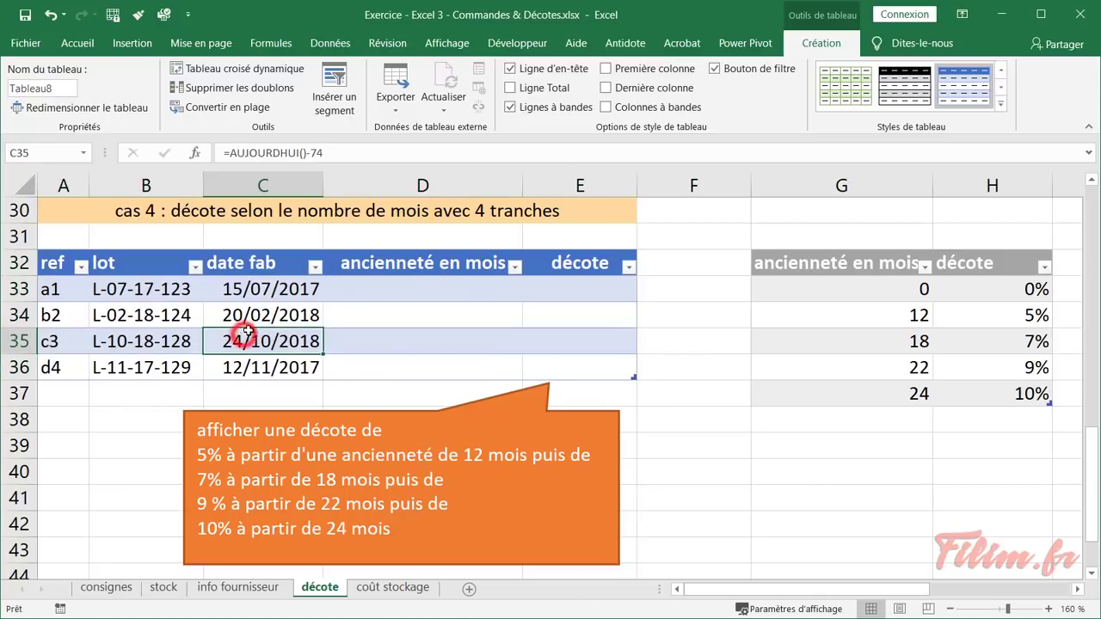
click(1002, 104)
click(964, 302)
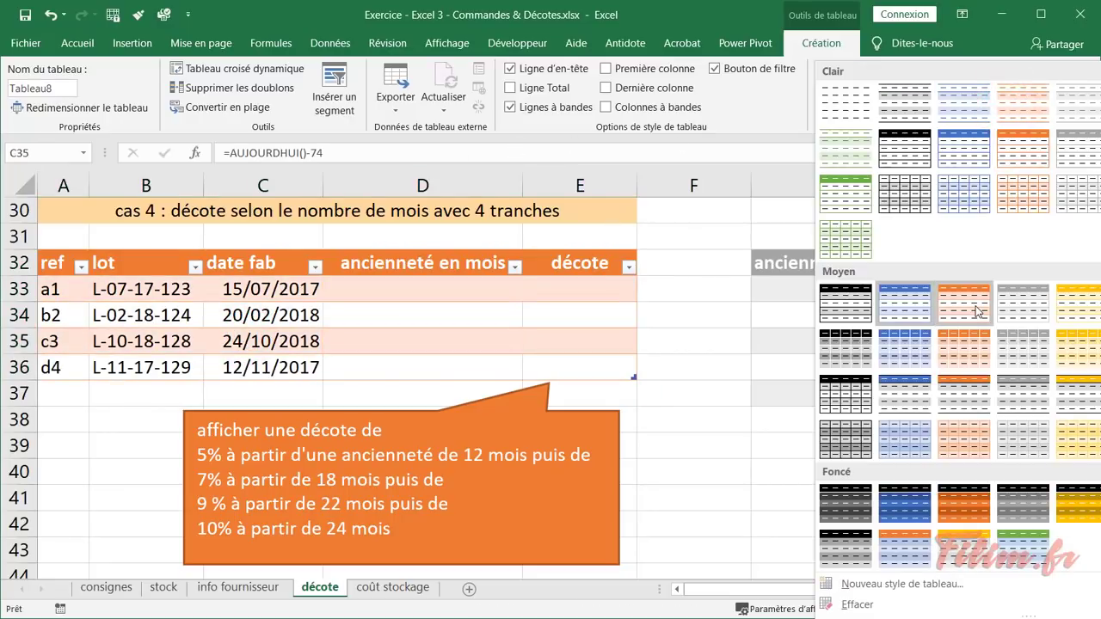
Begin a DATEDIF formula in D33 with AUJOURDHUI() as the first date and the row's date fab as the second
click(397, 285)
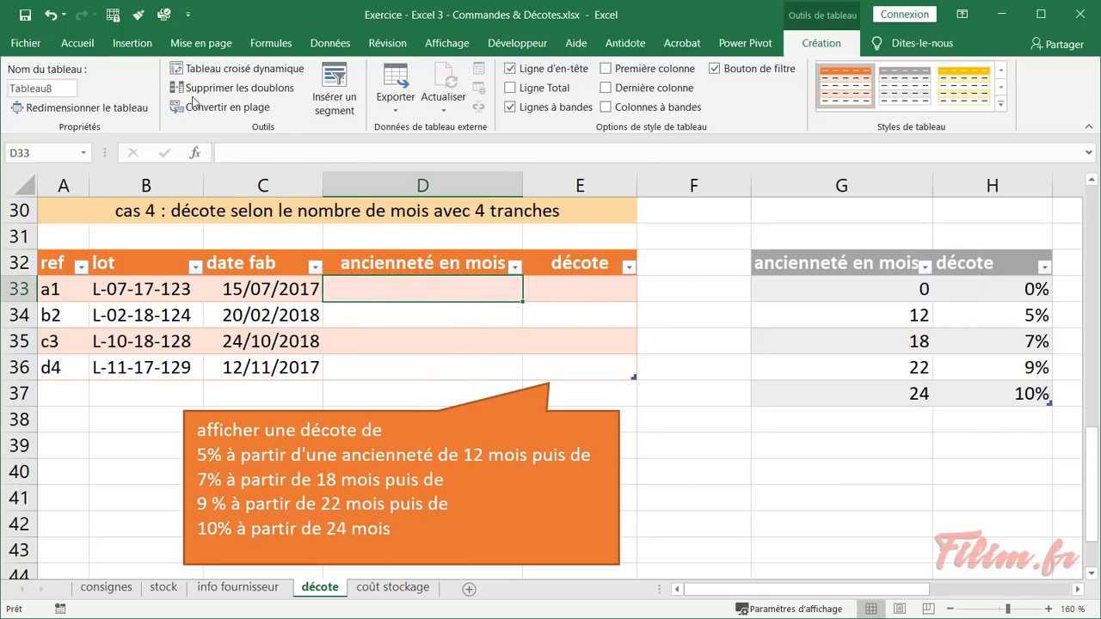
click(78, 43)
click(399, 290)
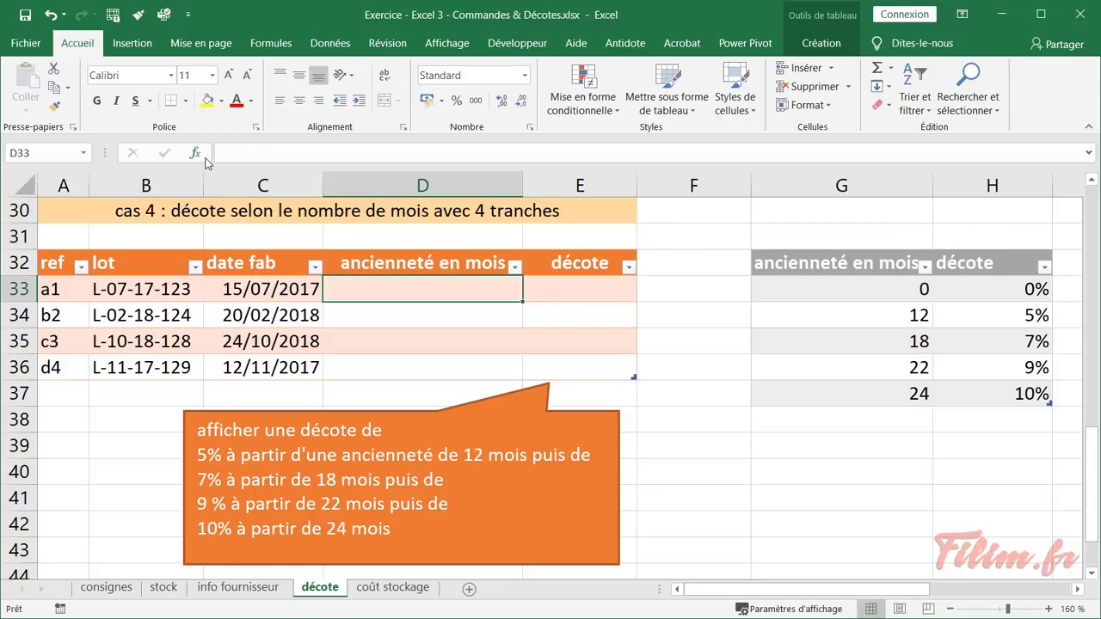
text(=datedif)
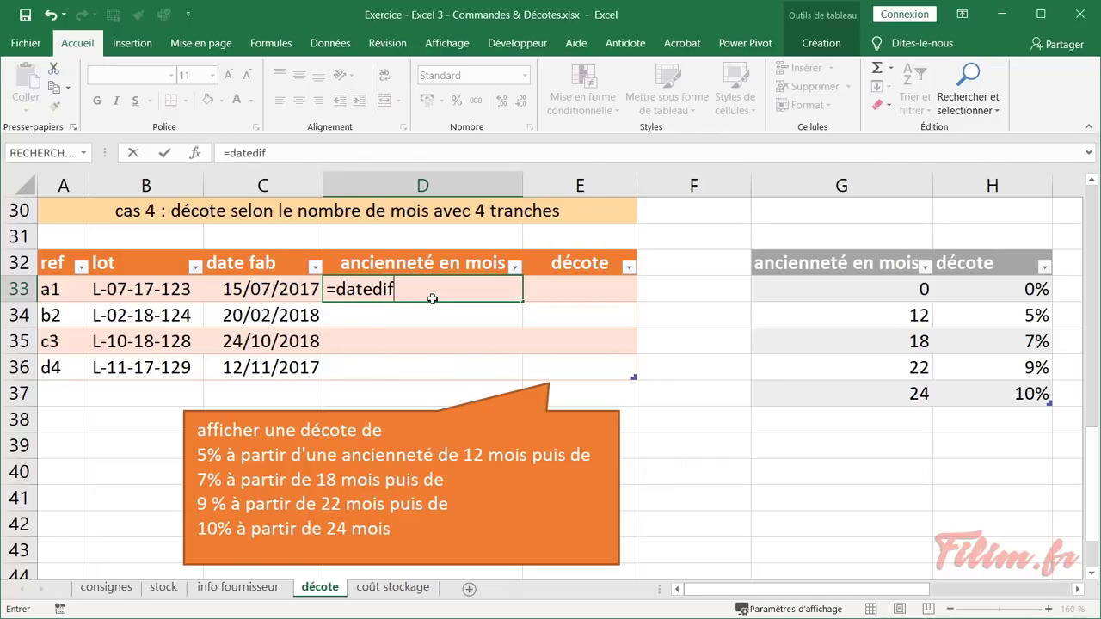
text(()
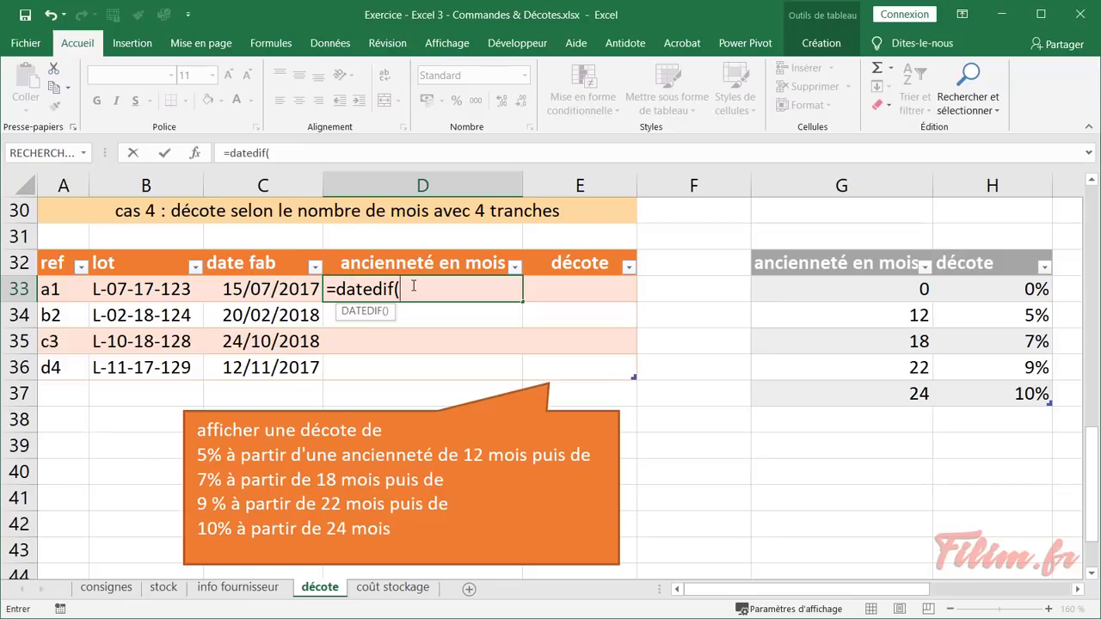
text(aujourd)
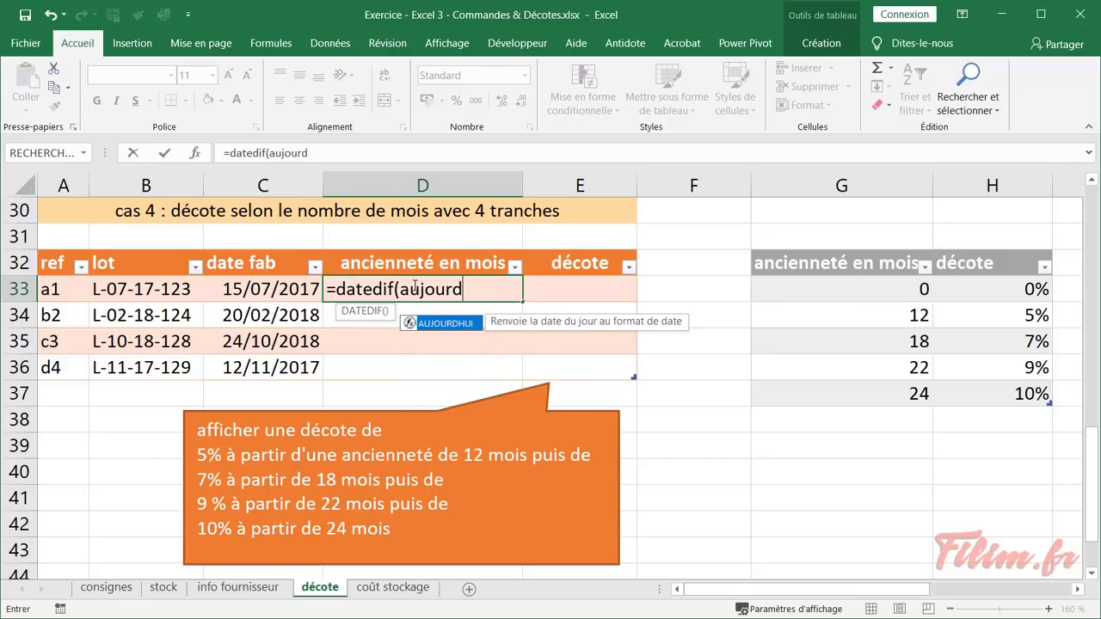
text(hui();)
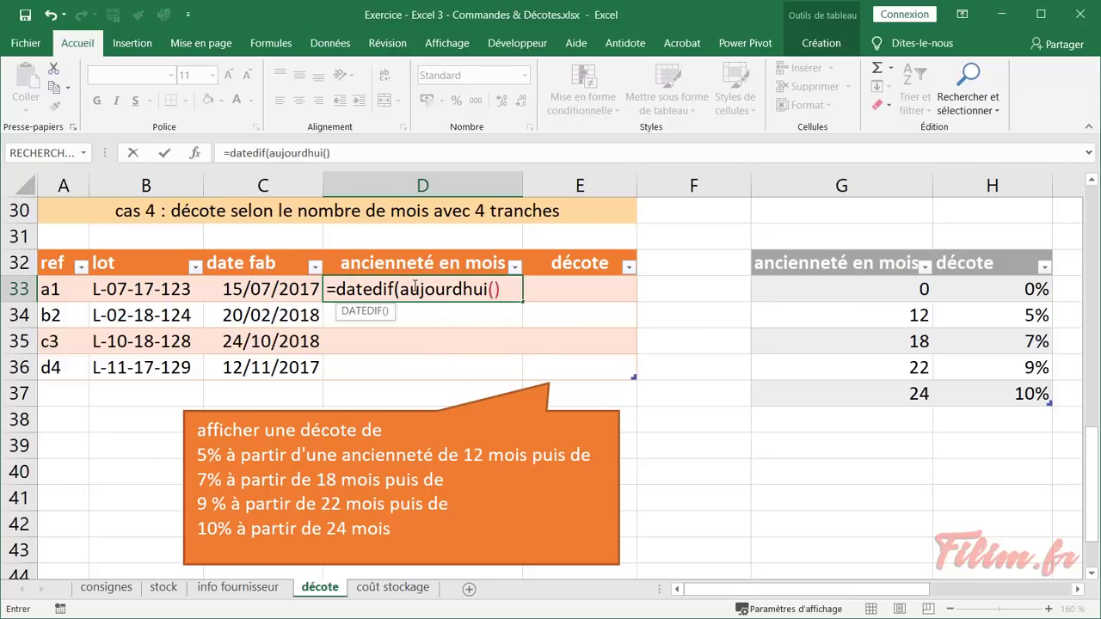
click(289, 289)
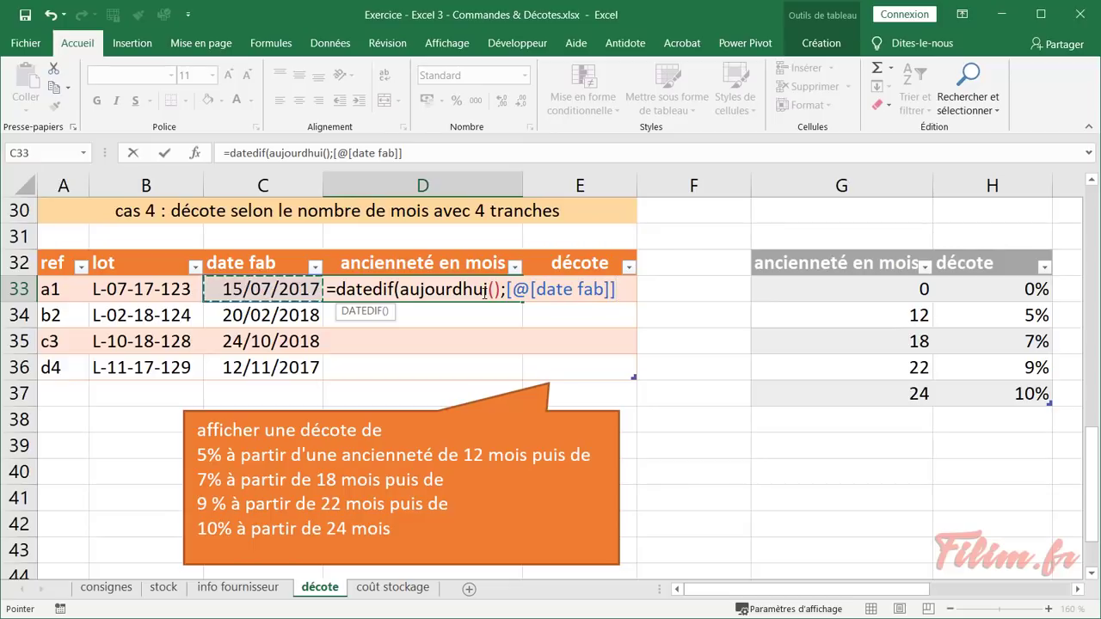
Complete the D33 DATEDIF formula with the unit "m" and enter it
text(;)
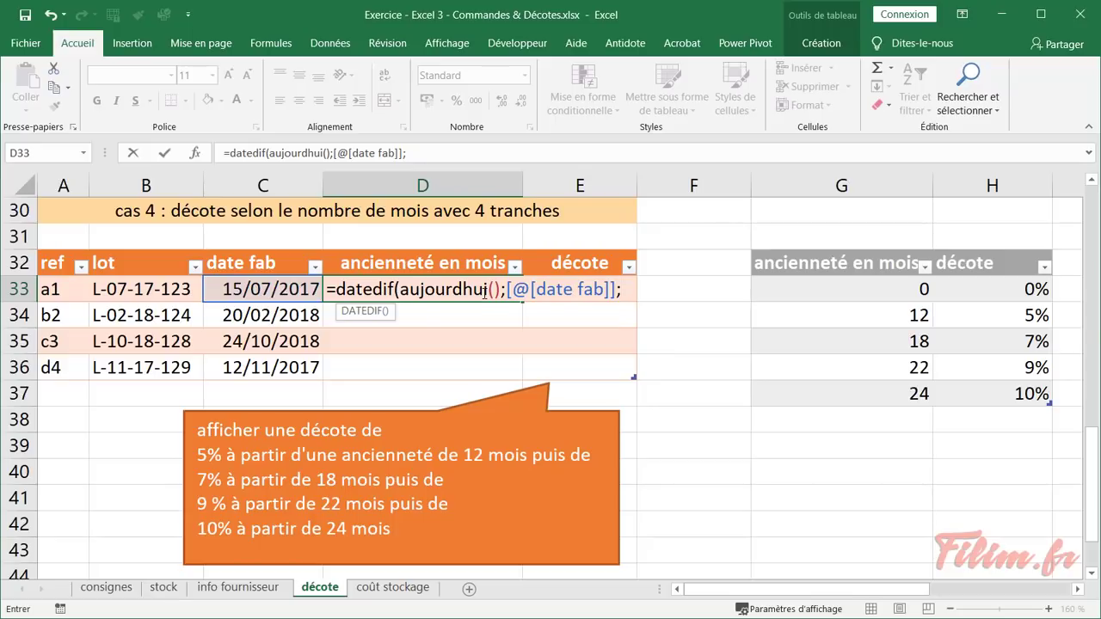
text(m")
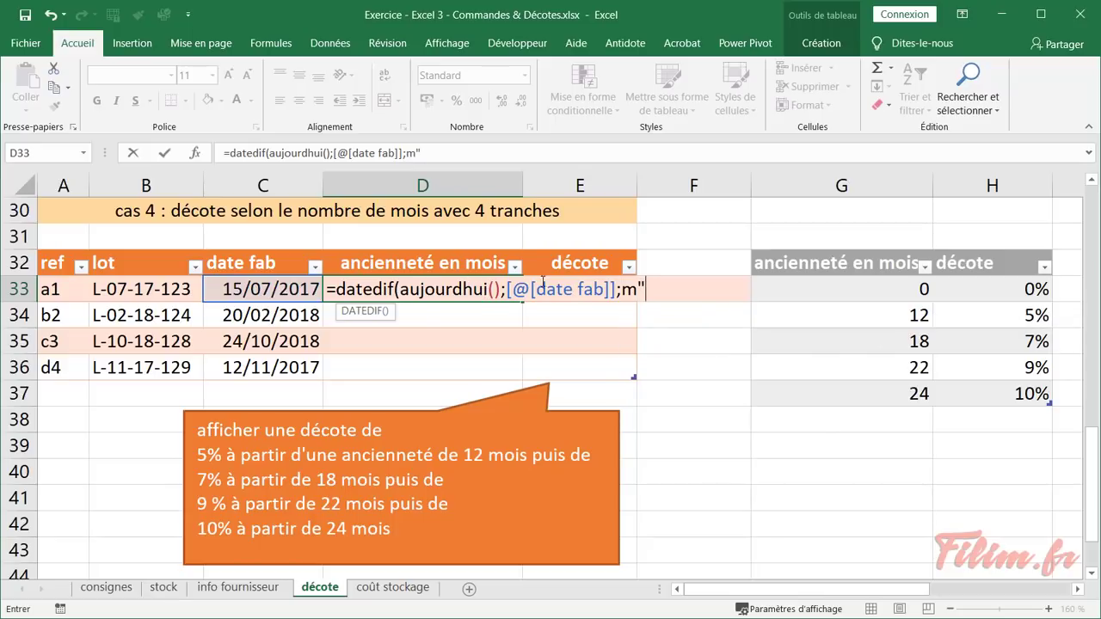
click(622, 290)
text(")
click(663, 290)
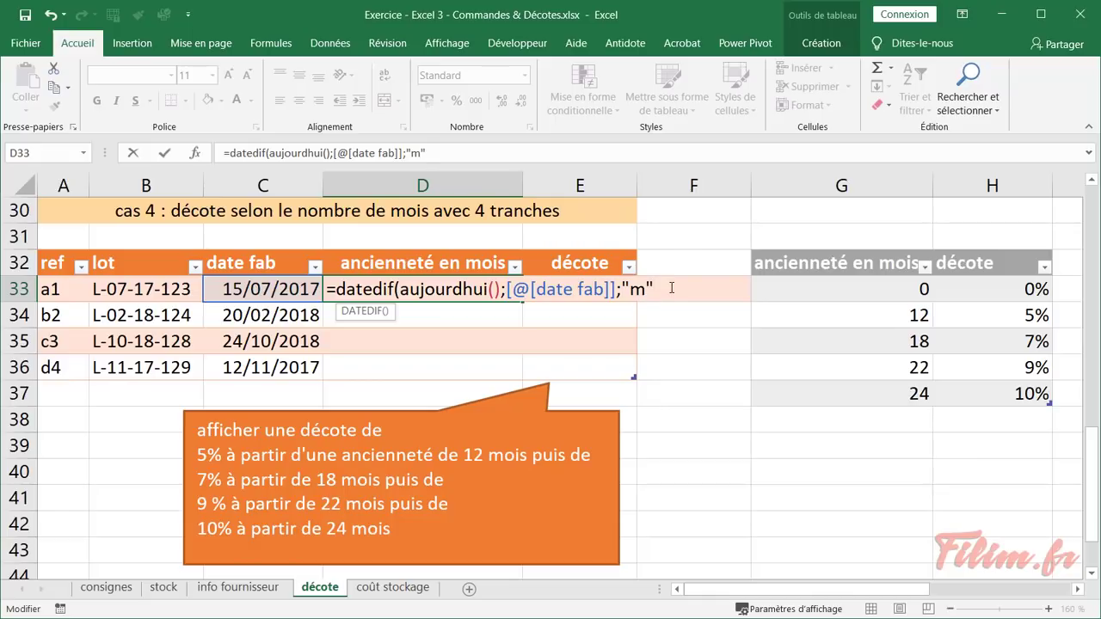
text())
key(Return)
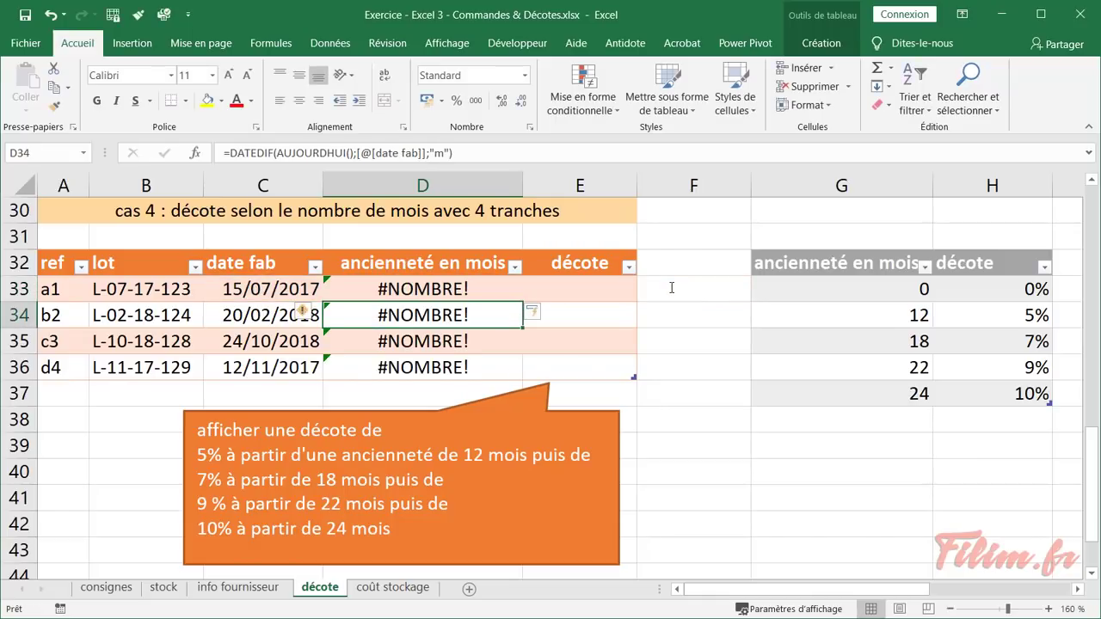
Replace the unit in the D33 DATEDIF formula with an uppercase "M"
click(473, 290)
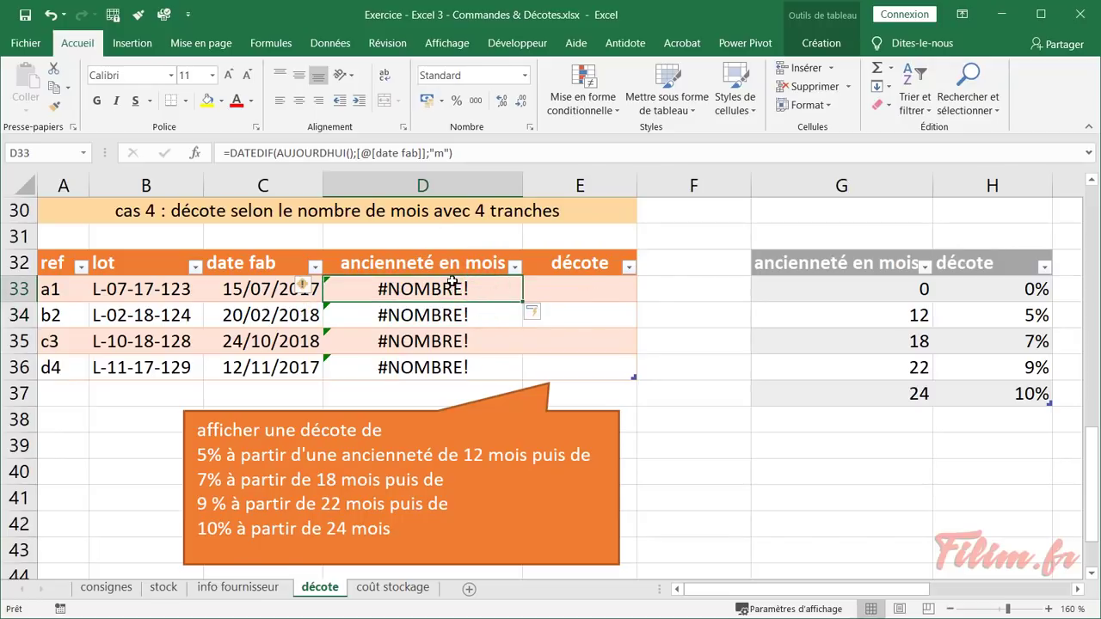
double_click(450, 282)
double_click(670, 290)
text(M)
key(Return)
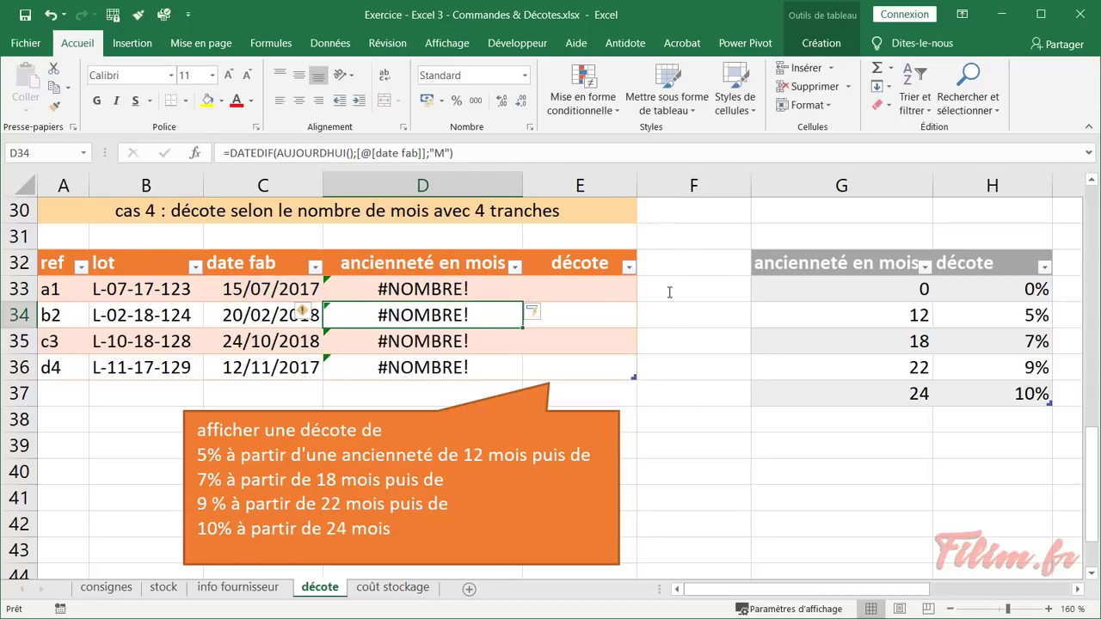
Reorder the D33 formula's dates to =DATEDIF([@[date fab]];AUJOURDHUI();"M")
click(441, 287)
double_click(492, 290)
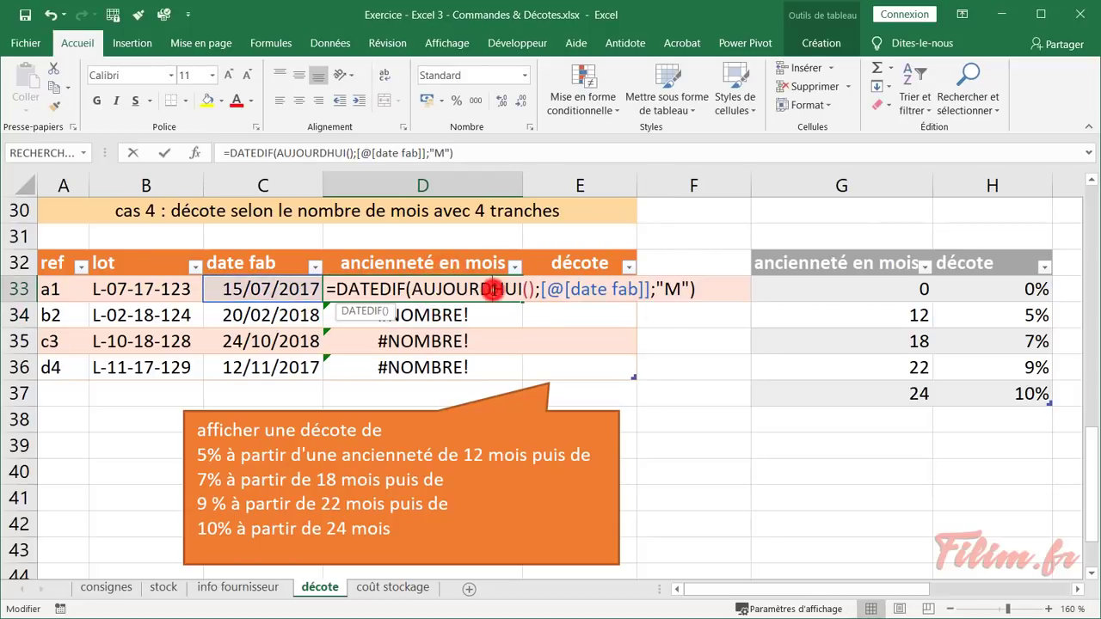
drag(412, 291, 525, 289)
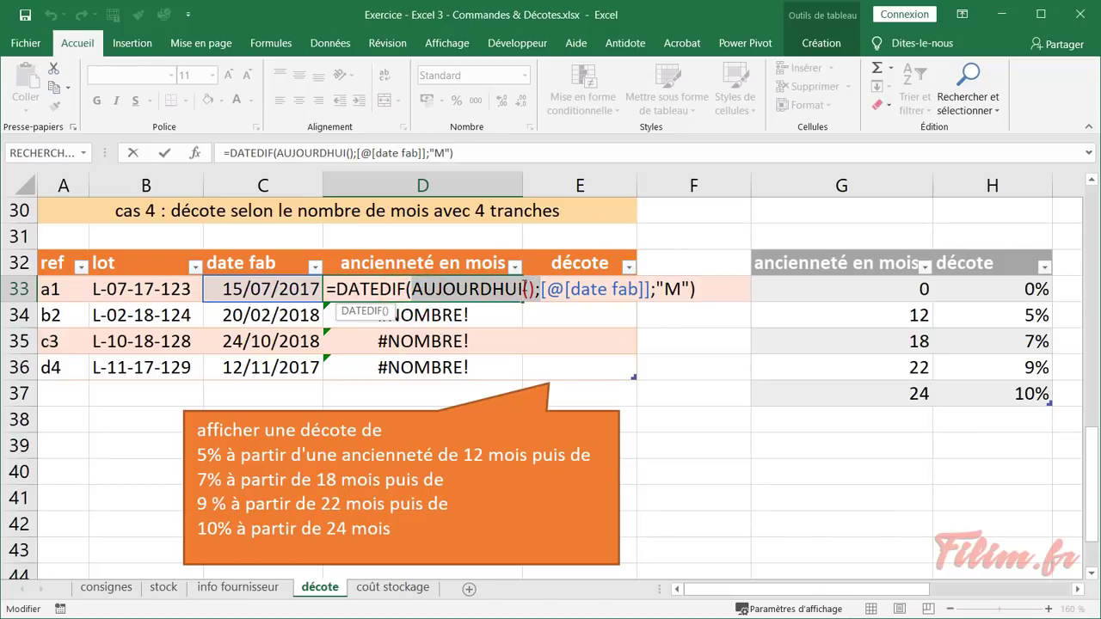
key(Delete)
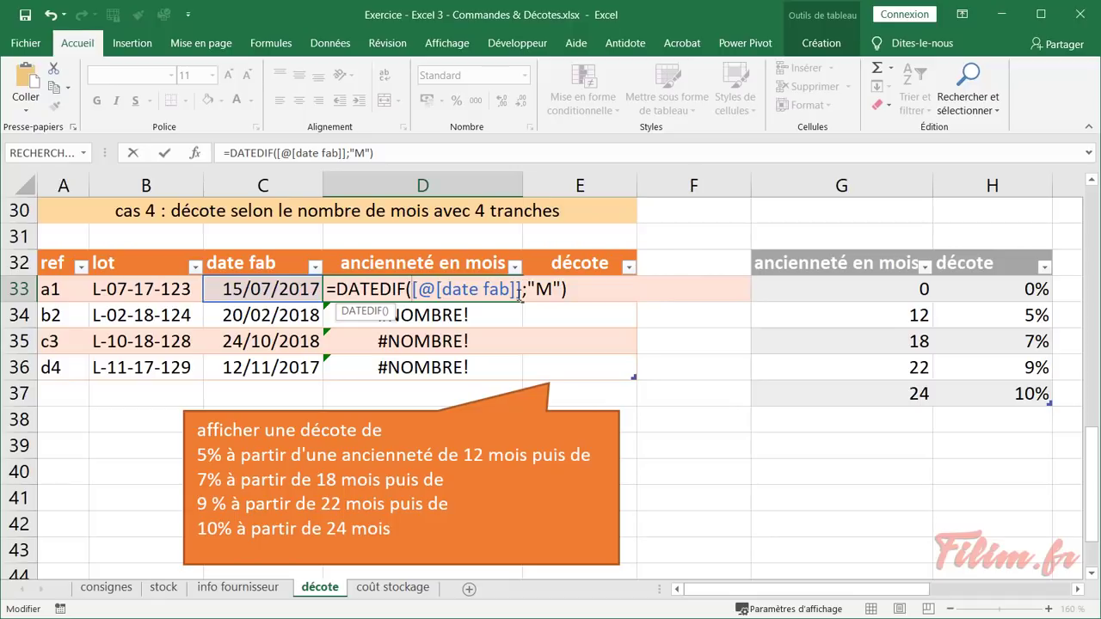
click(523, 295)
text(;)
key(ctrl+v)
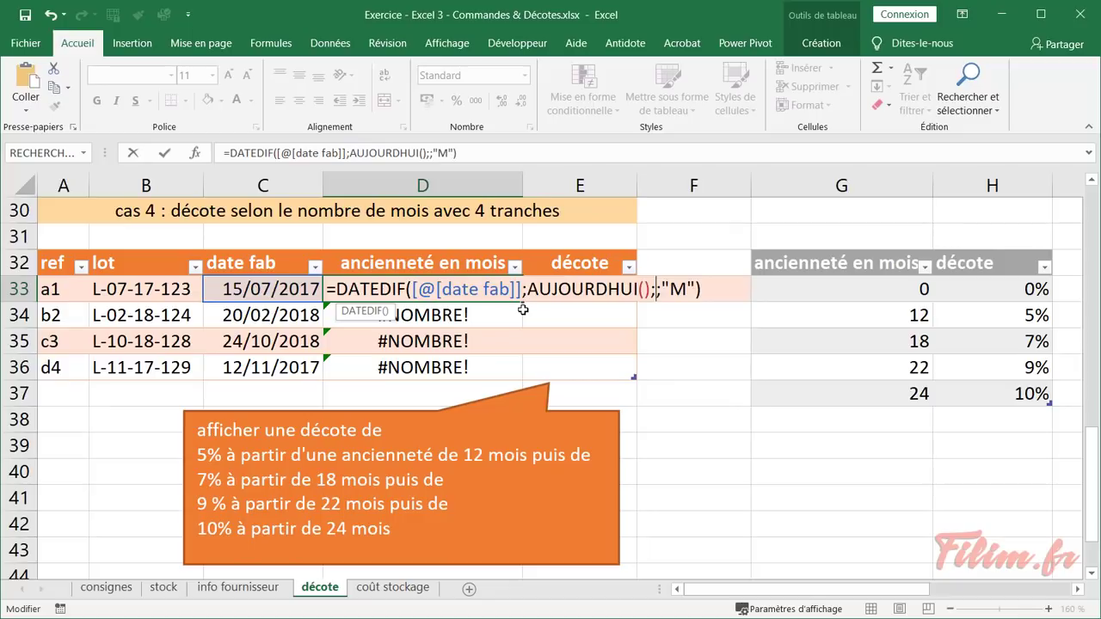
key(Delete)
key(Return)
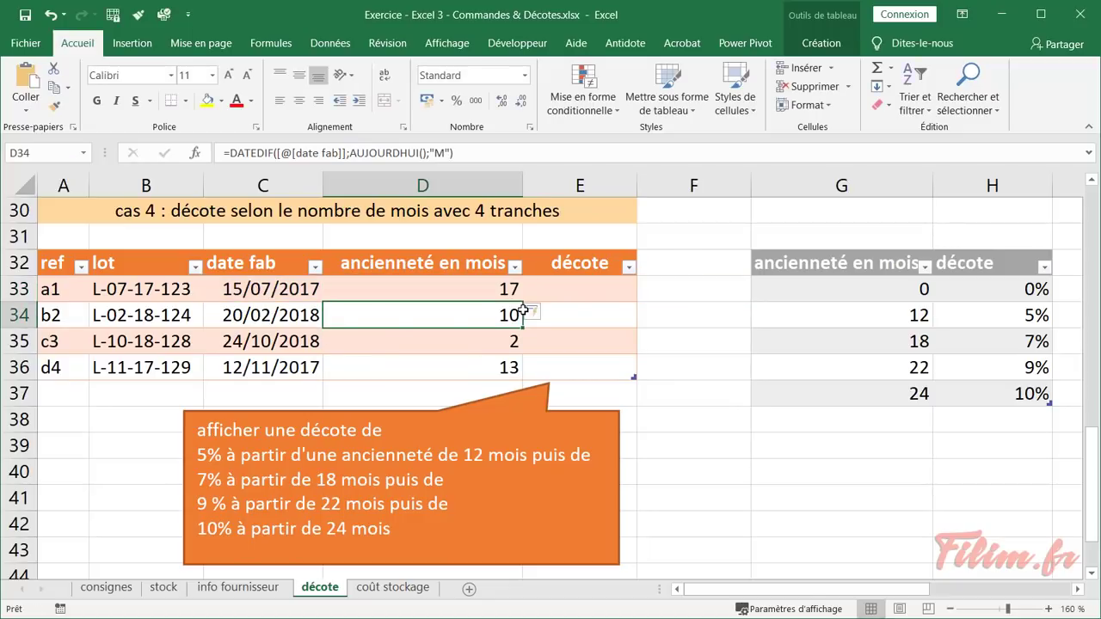
Examine the arguments of the D33 DATEDIF formula and the month ages calculated in D33:D36
double_click(461, 289)
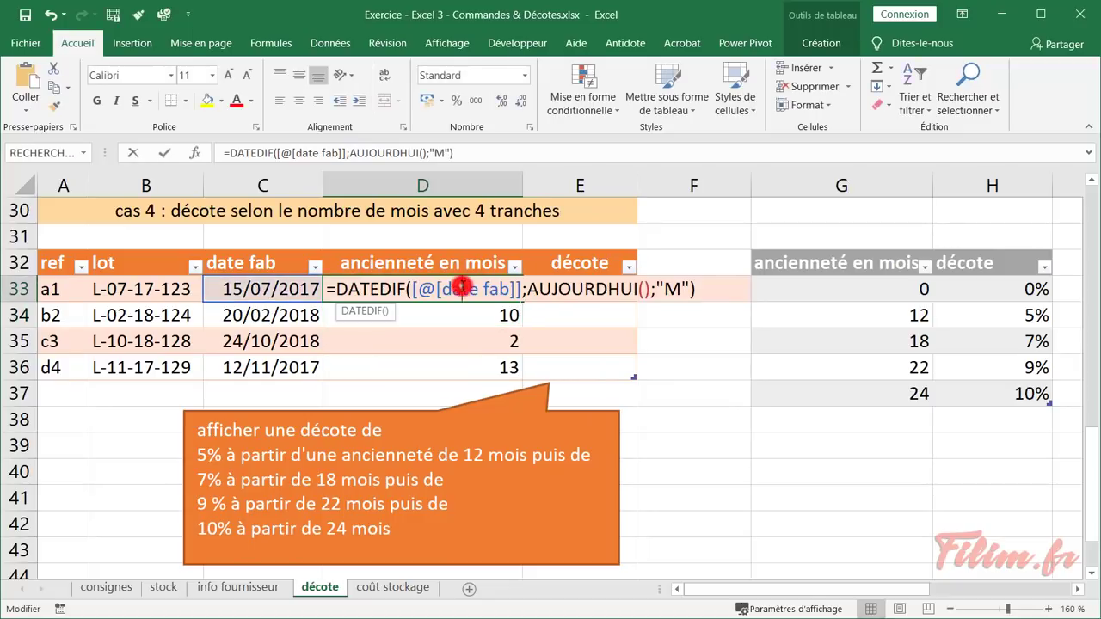
click(713, 292)
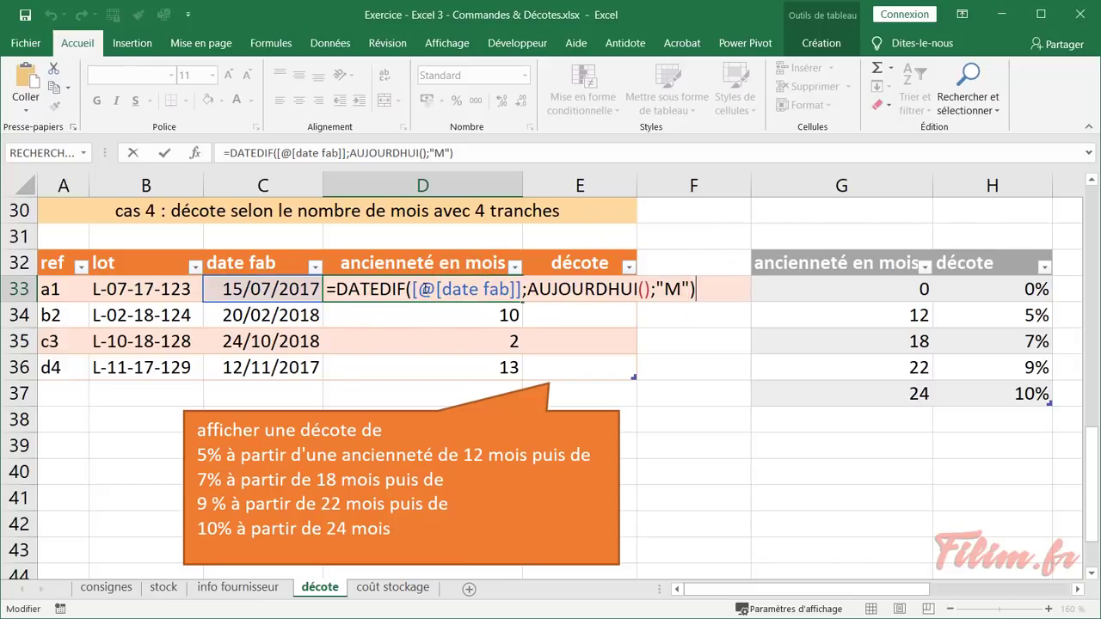
drag(413, 290, 653, 291)
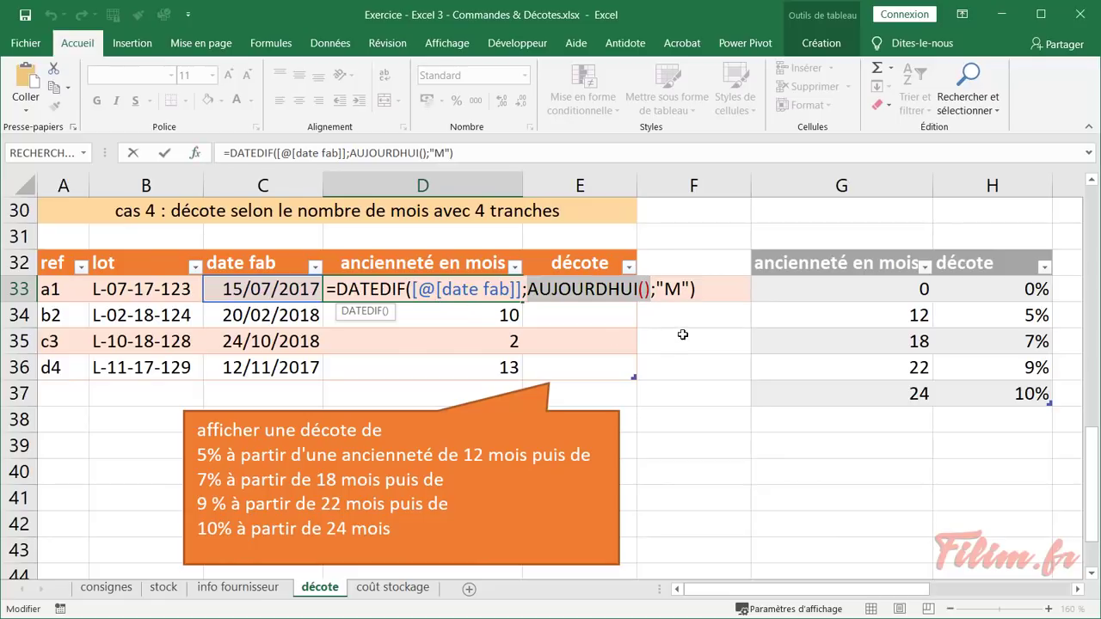
key(ctrl+Return)
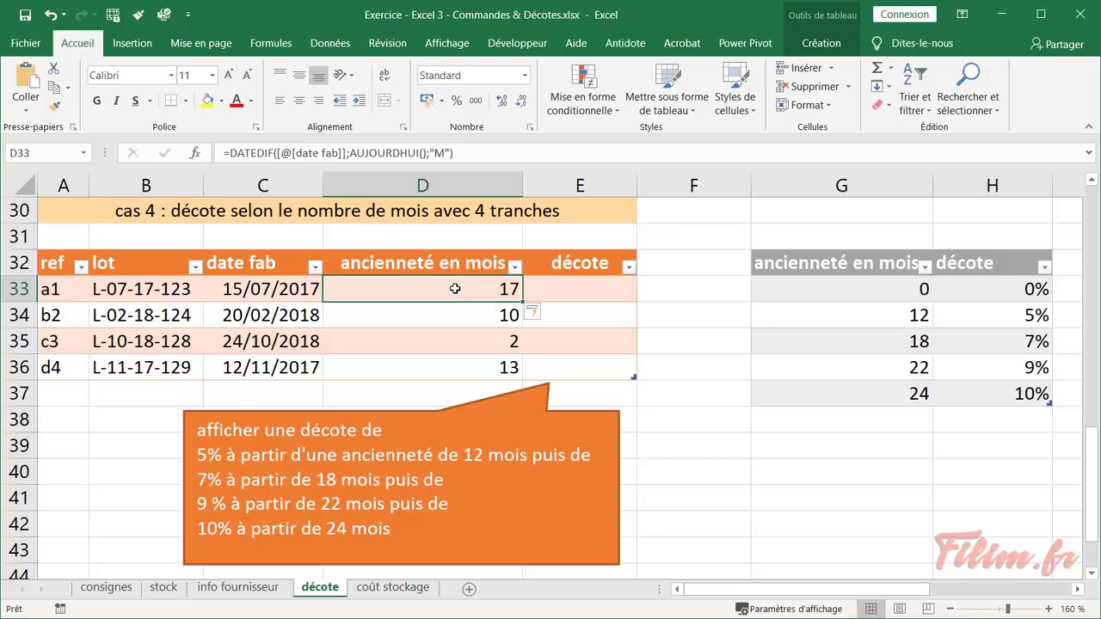
click(456, 317)
click(455, 342)
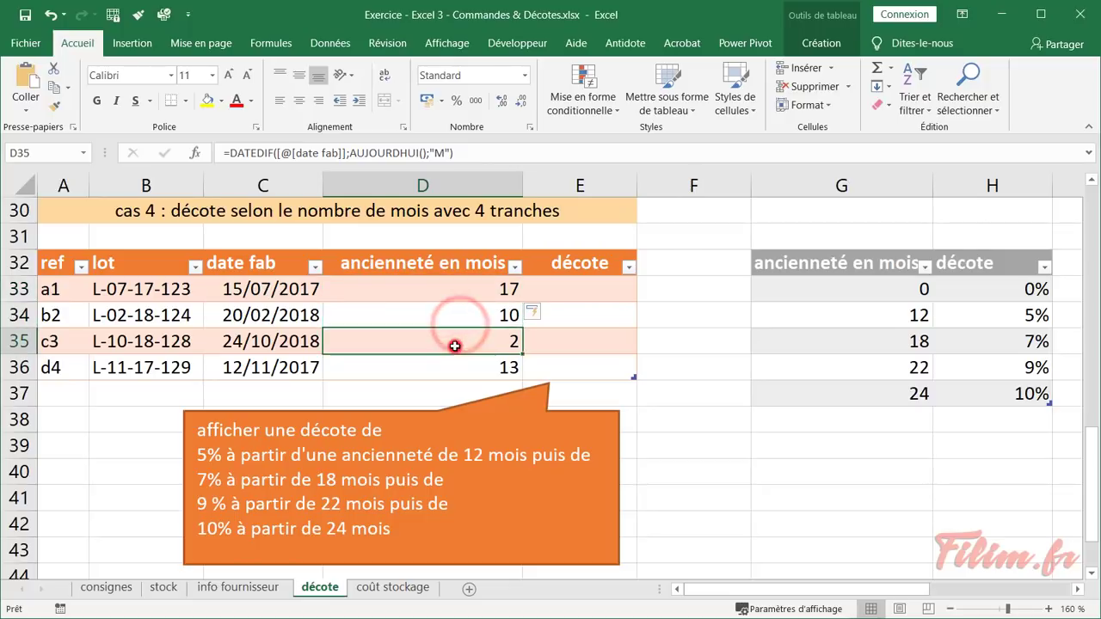
click(456, 364)
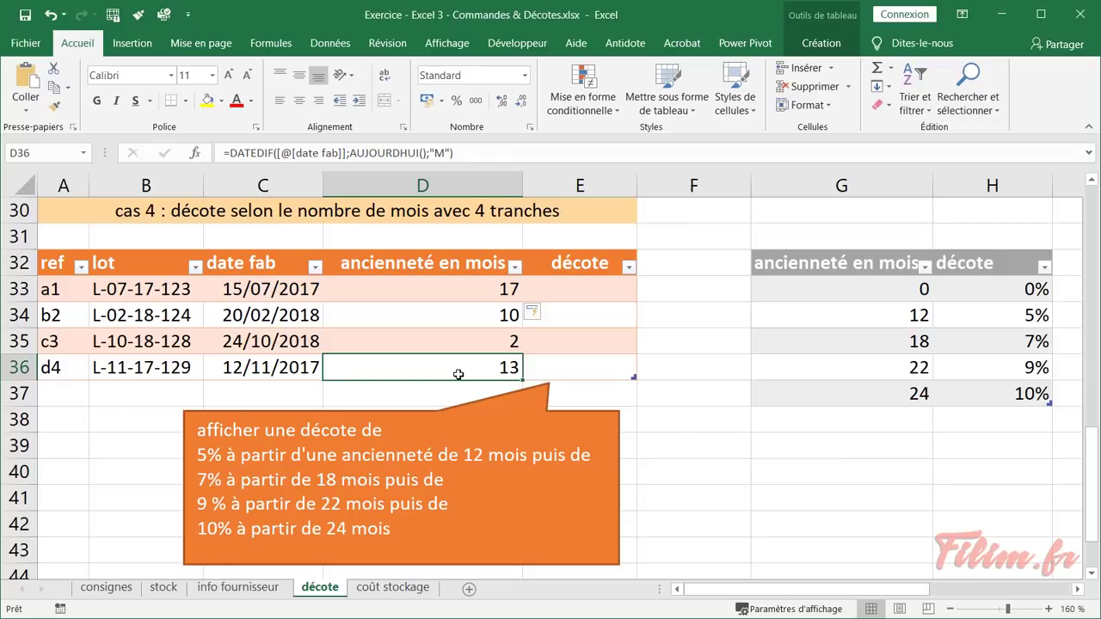
drag(465, 292, 467, 365)
Start a RECHERCHEV function in E33 that looks up the row's ancienneté en mois in the lookup table Tableau7
click(590, 285)
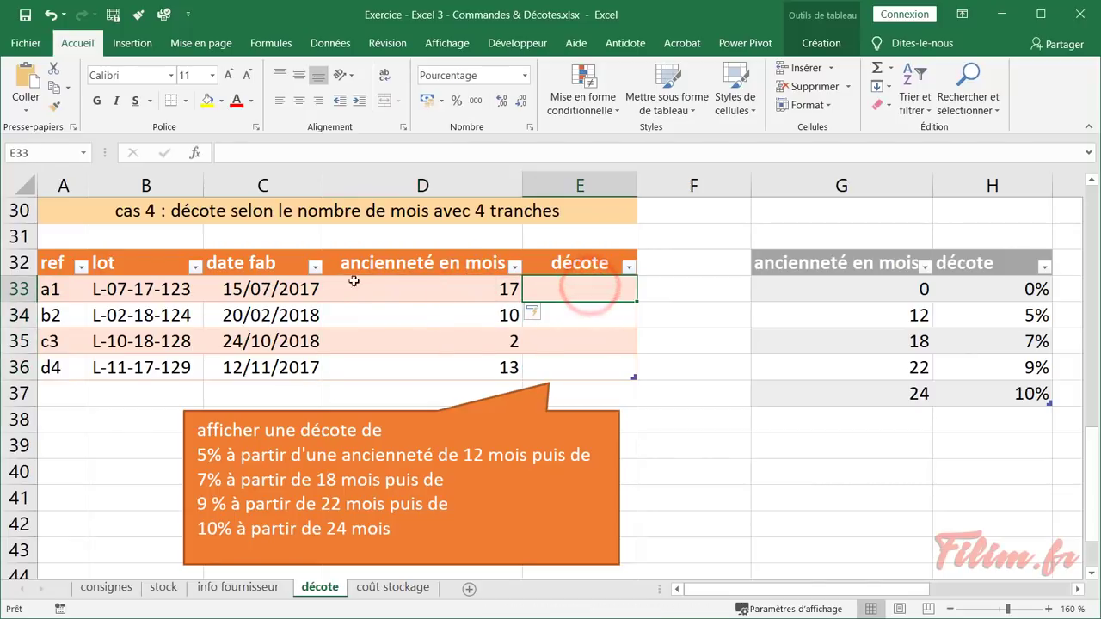
click(196, 152)
click(389, 478)
text(re)
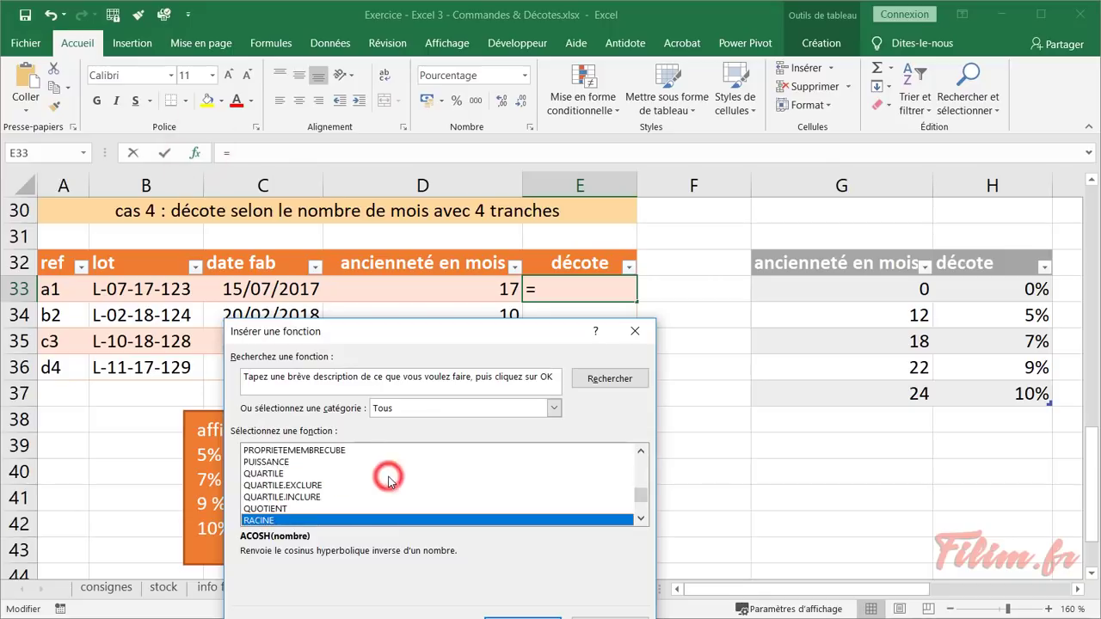
double_click(366, 509)
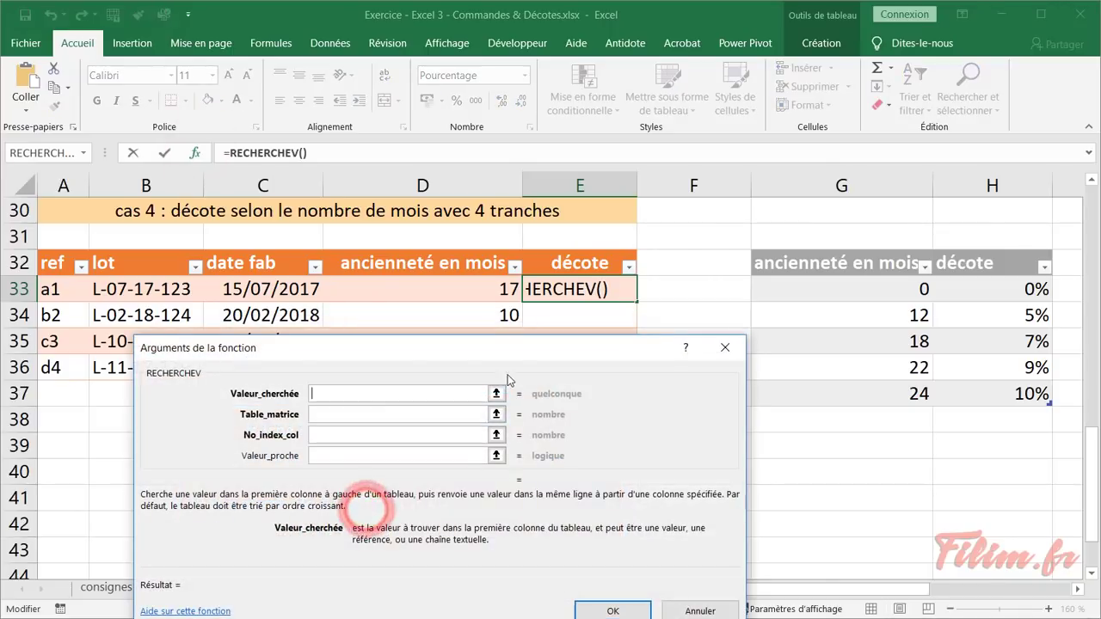
drag(518, 361, 478, 331)
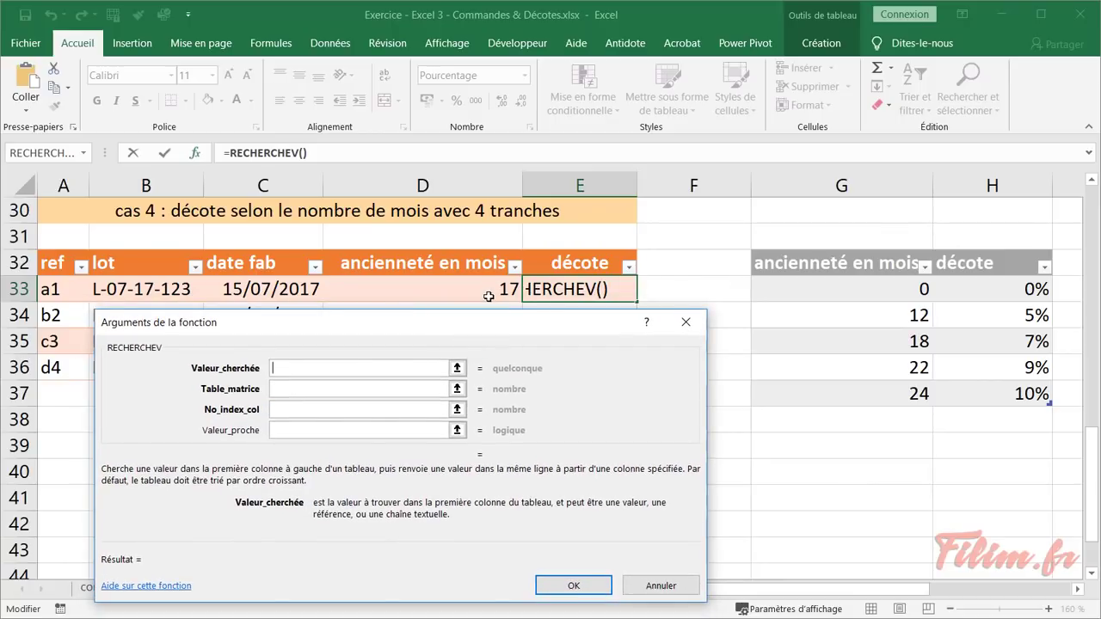
click(486, 292)
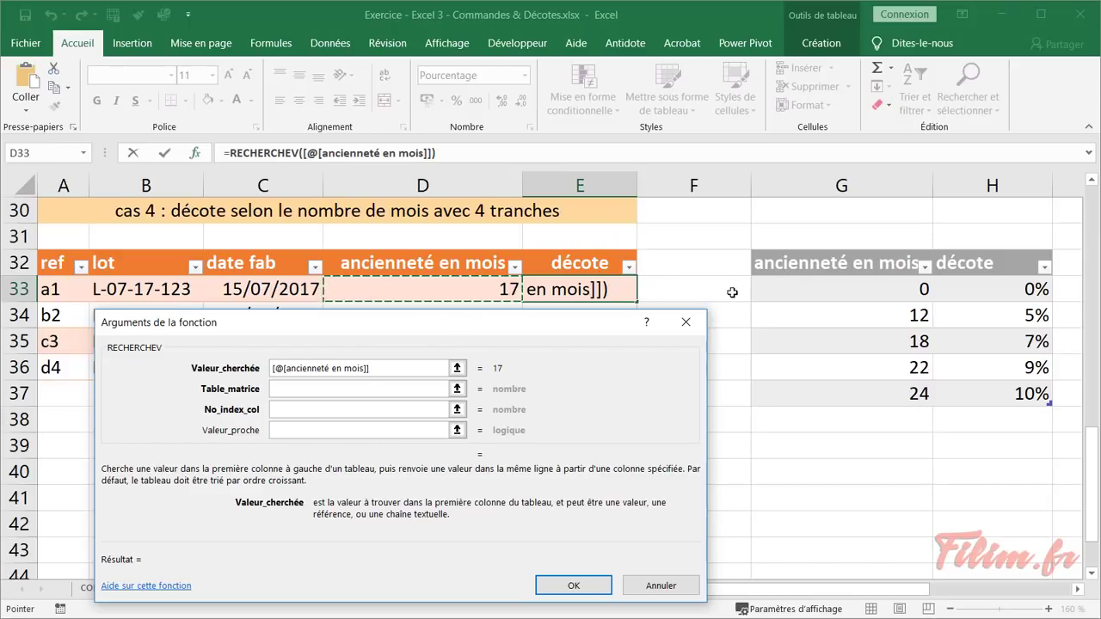
click(340, 389)
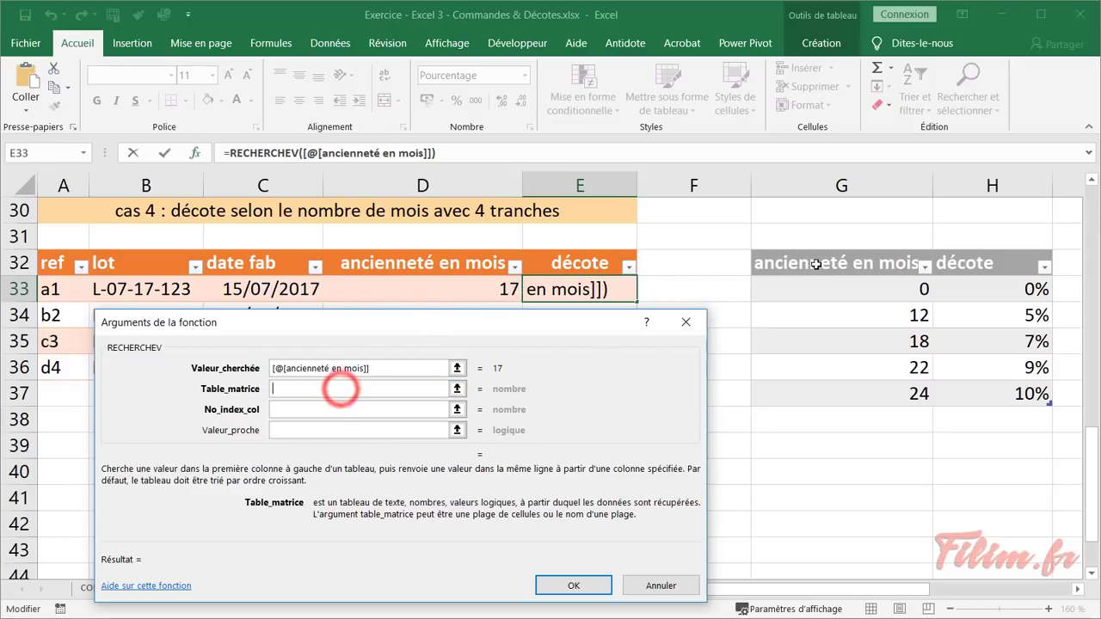
click(750, 255)
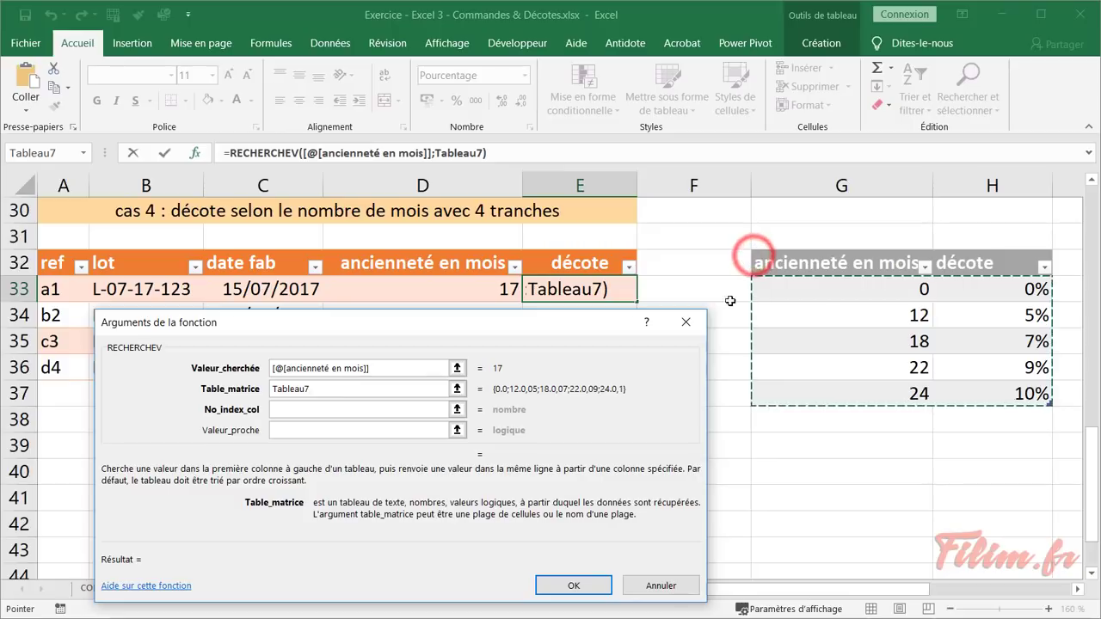
Complete the E33 RECHERCHEV with No_index_col 2 and Valeur_proche 1, and check the calculated discounts against the tier table
click(316, 410)
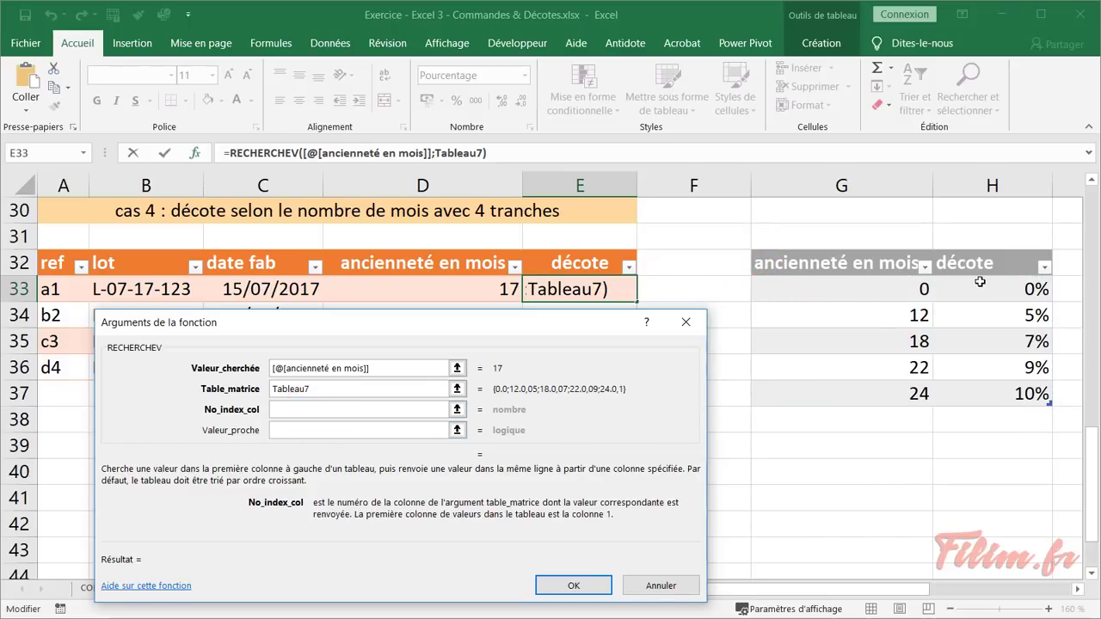
text(2)
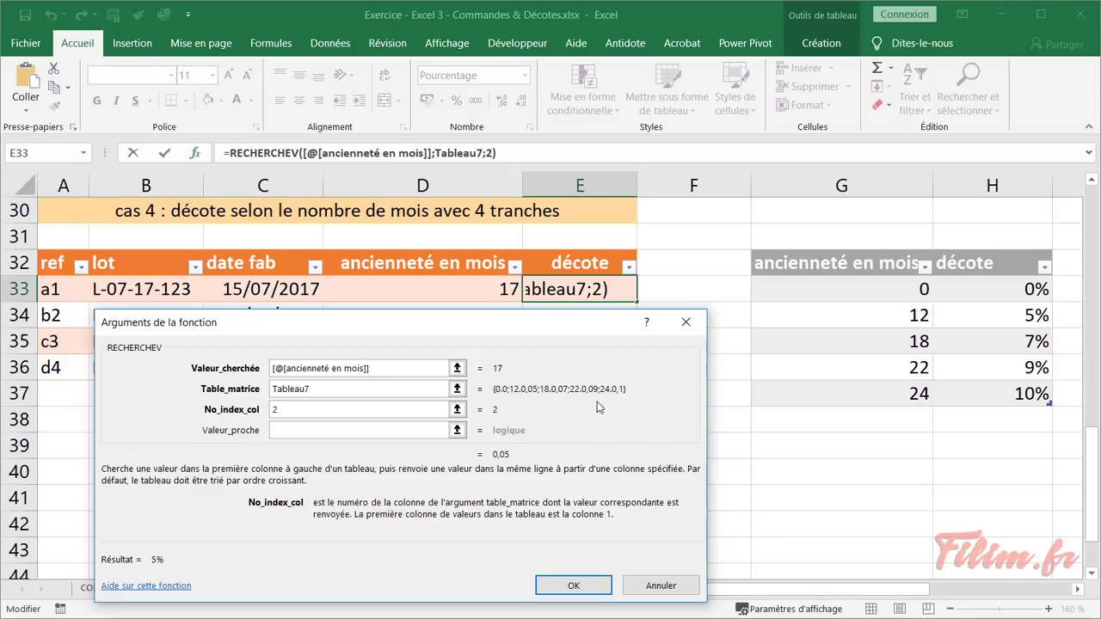
click(318, 429)
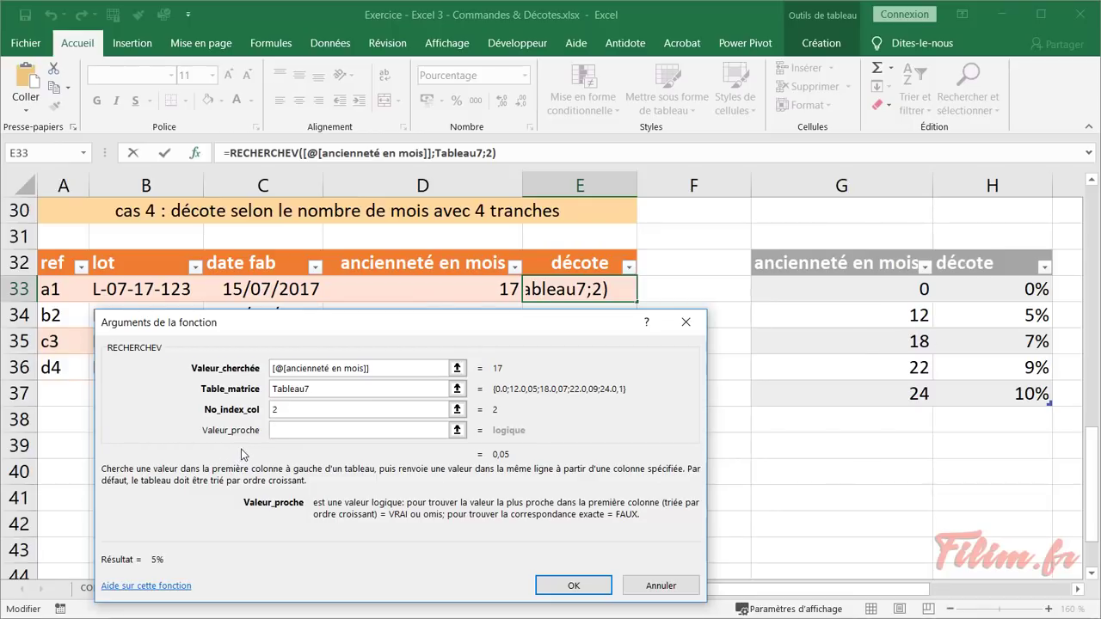
text(1)
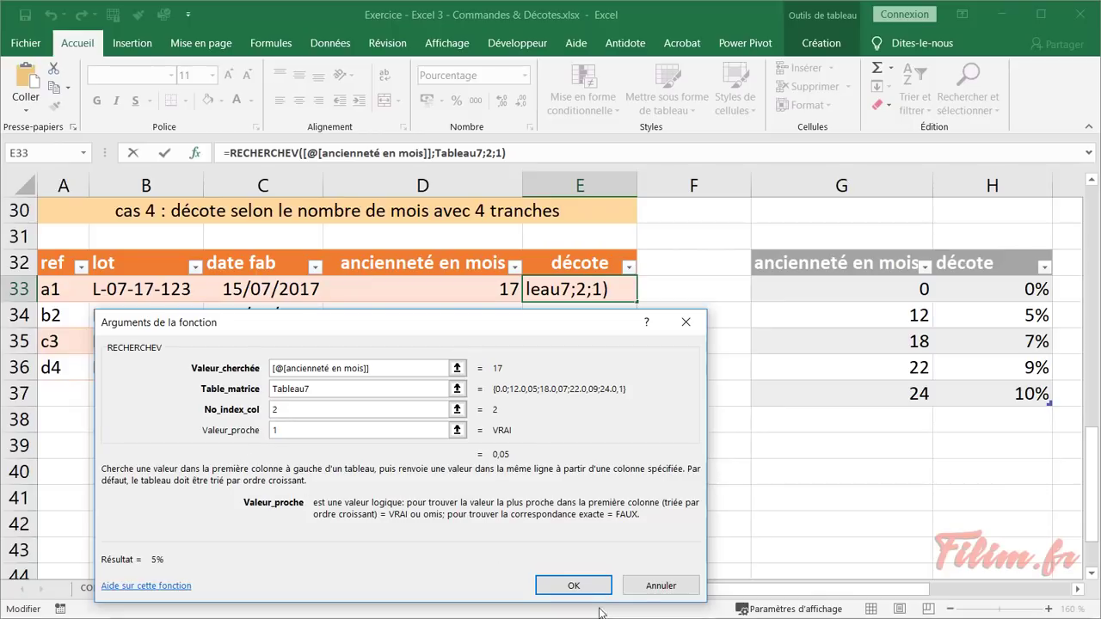
click(573, 586)
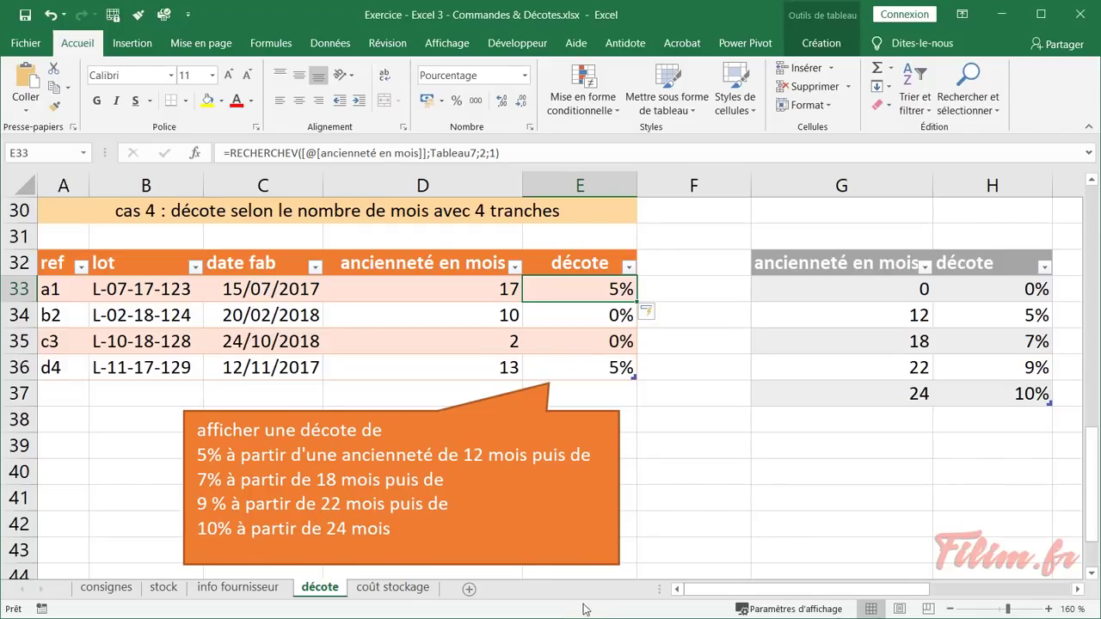
click(486, 291)
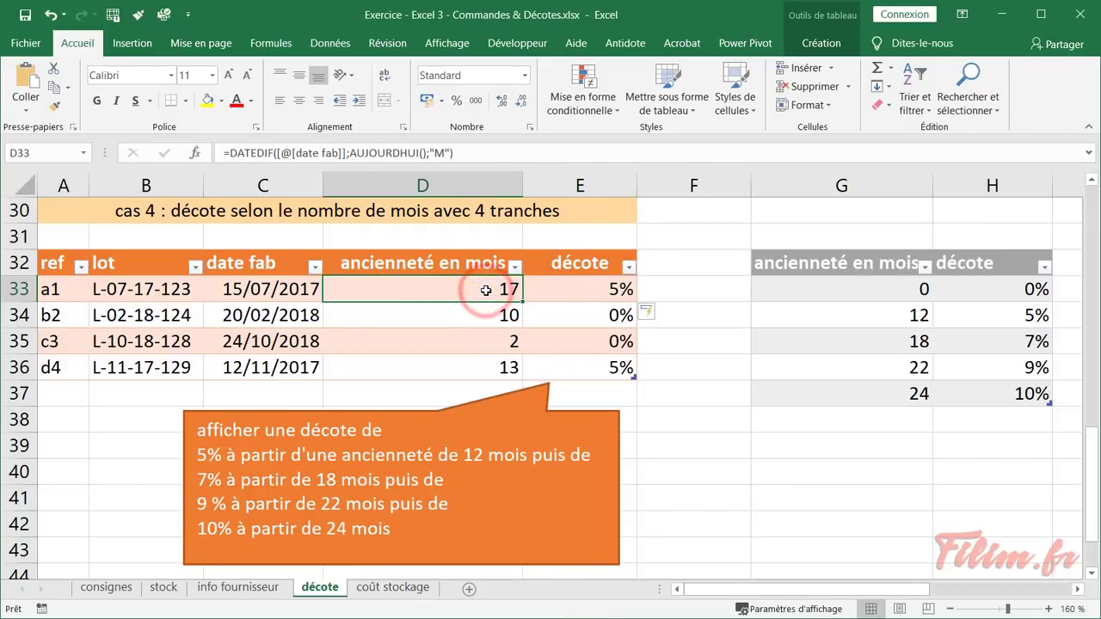
click(975, 315)
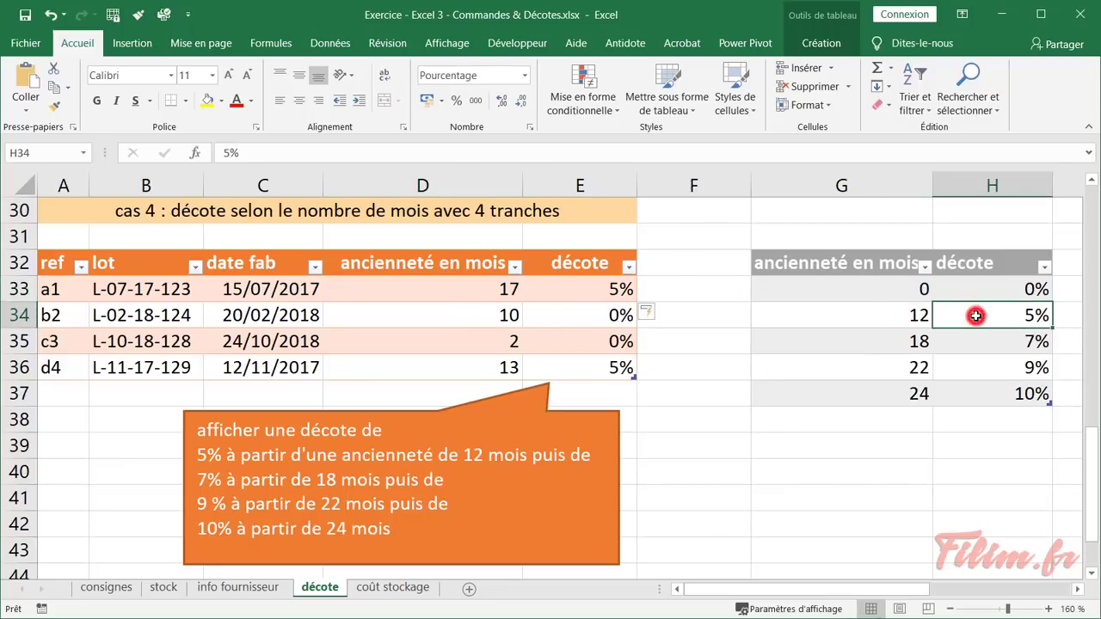
click(484, 316)
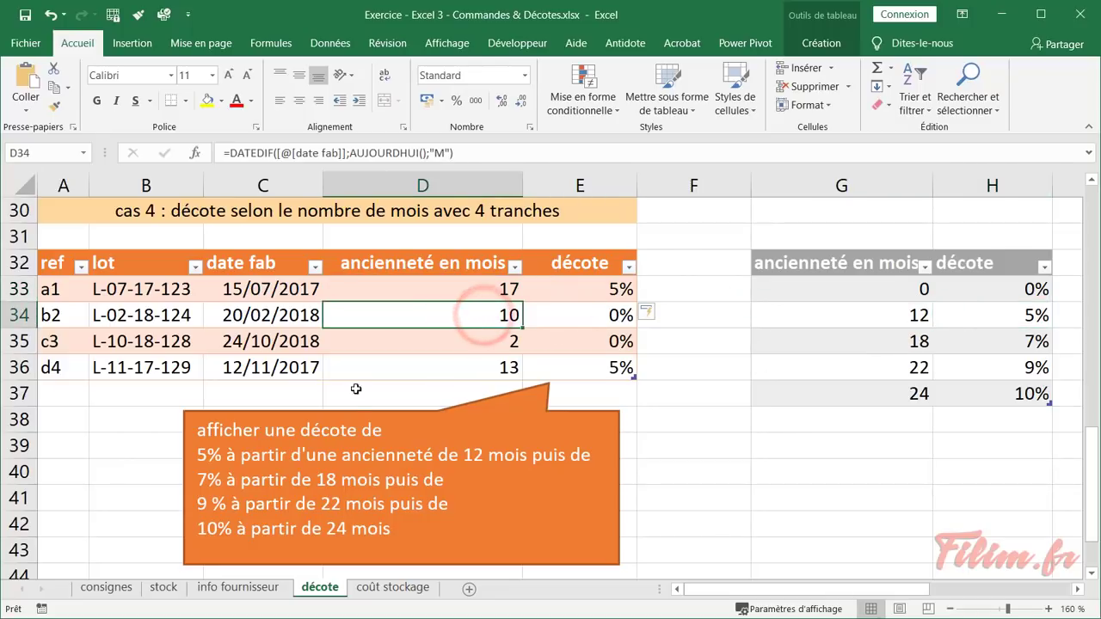
Move the orange instruction callout further down and add a new table row with ref e5 in A37
drag(363, 415, 380, 456)
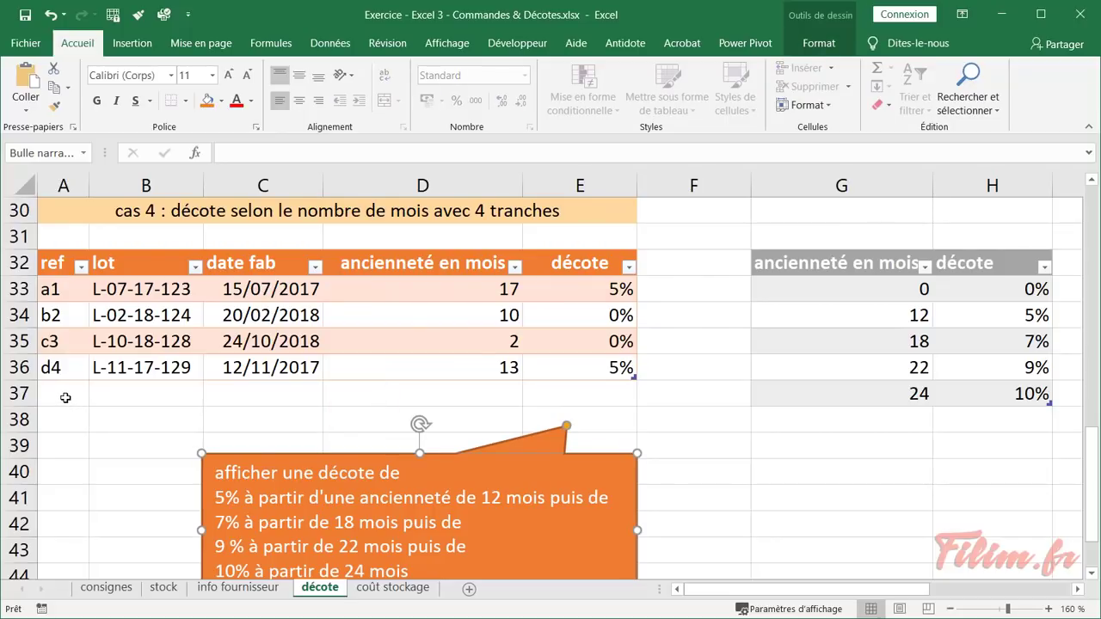
click(64, 397)
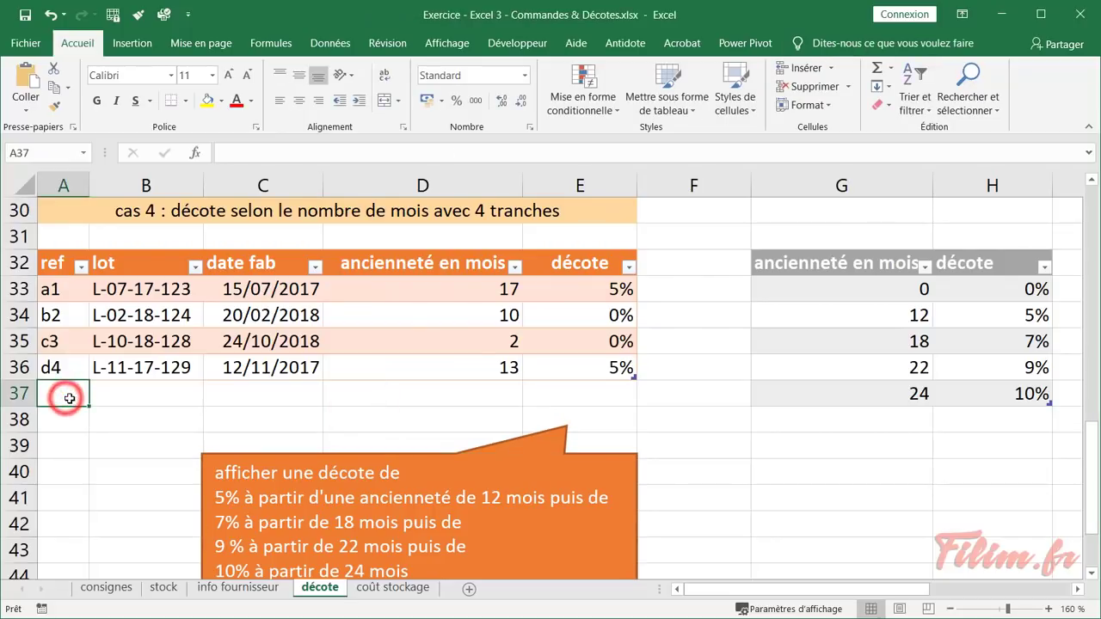
text(e5)
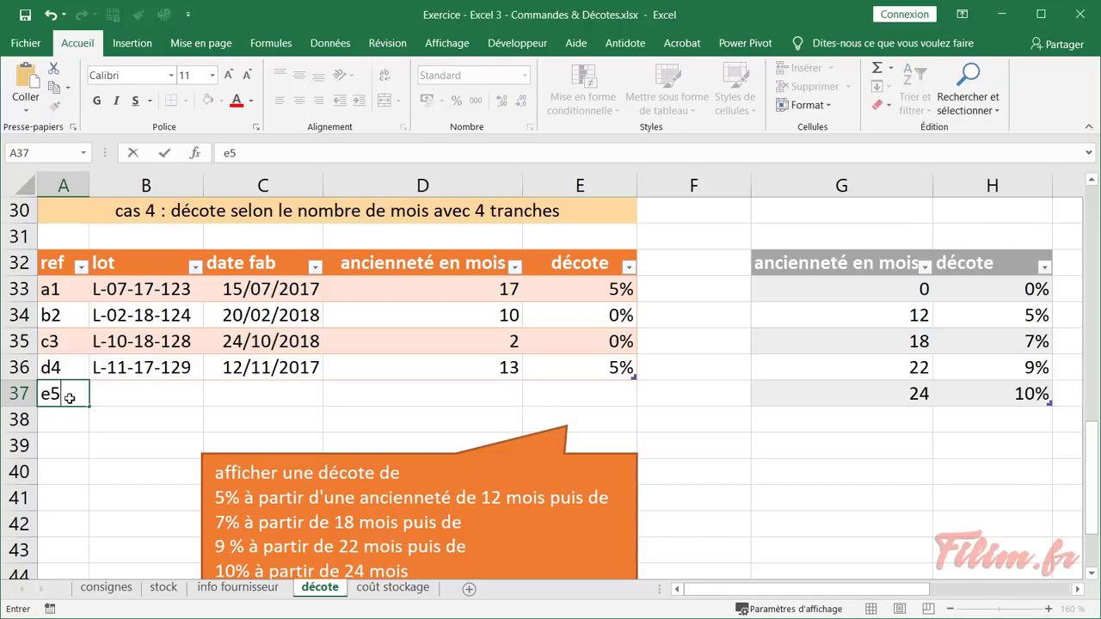
key(Tab)
Enter 1/10/14 as the date fab in C37 for row e5, leaving its lot empty
key(Tab)
key(shift+Tab)
key(Tab)
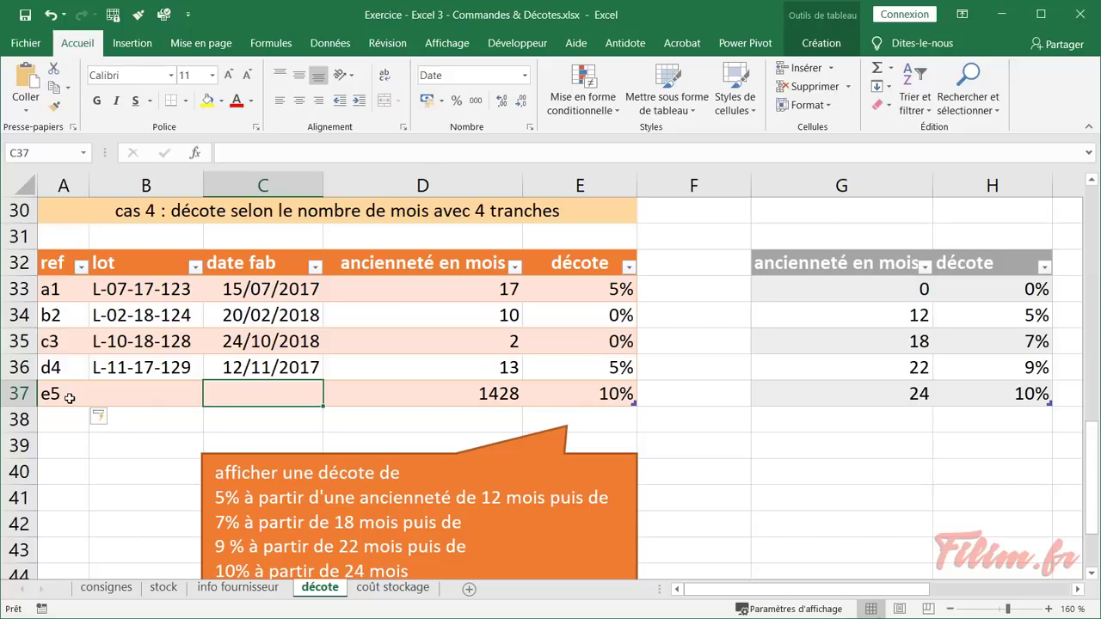
text(1/)
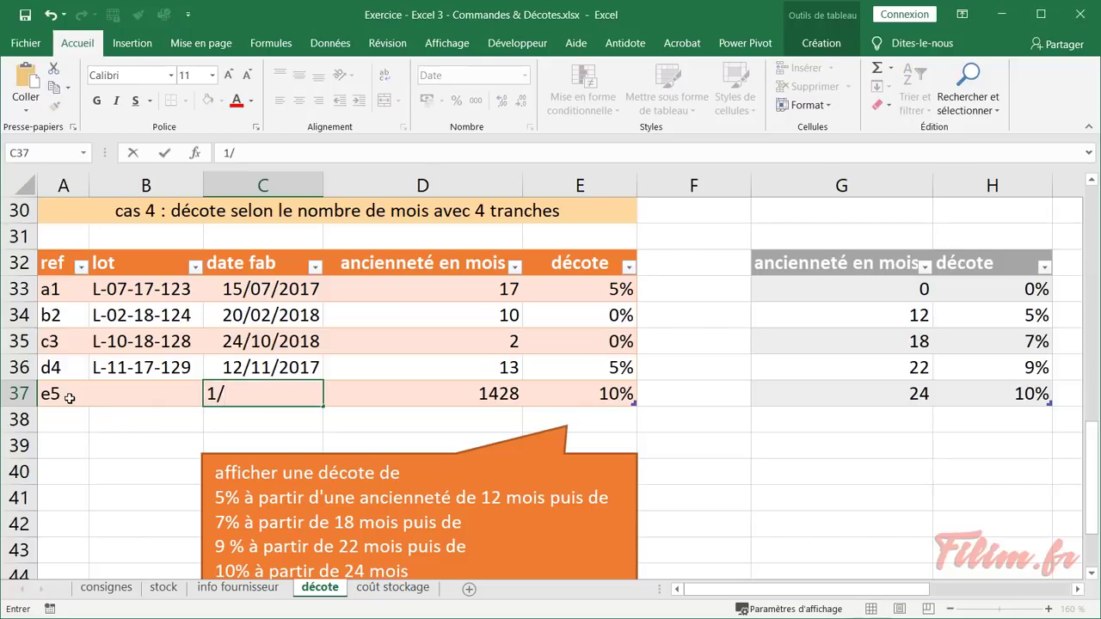
text(10/14)
key(Return)
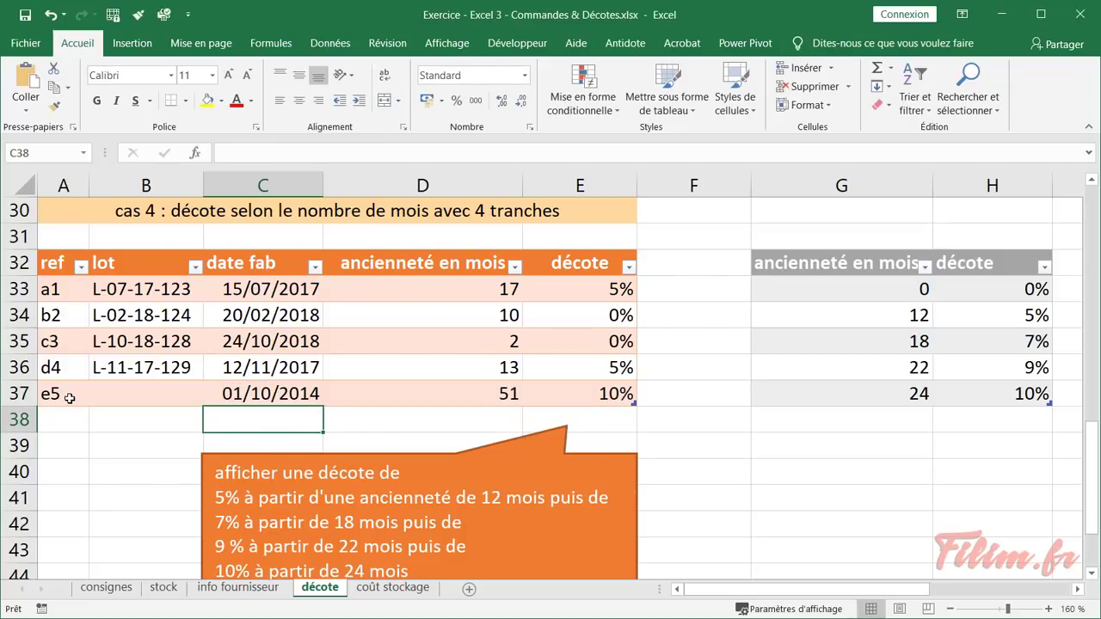
Examine the date, age in months and discount of row e5, along with the DATEDIF and RECHERCHEV formulas filled into it
click(237, 392)
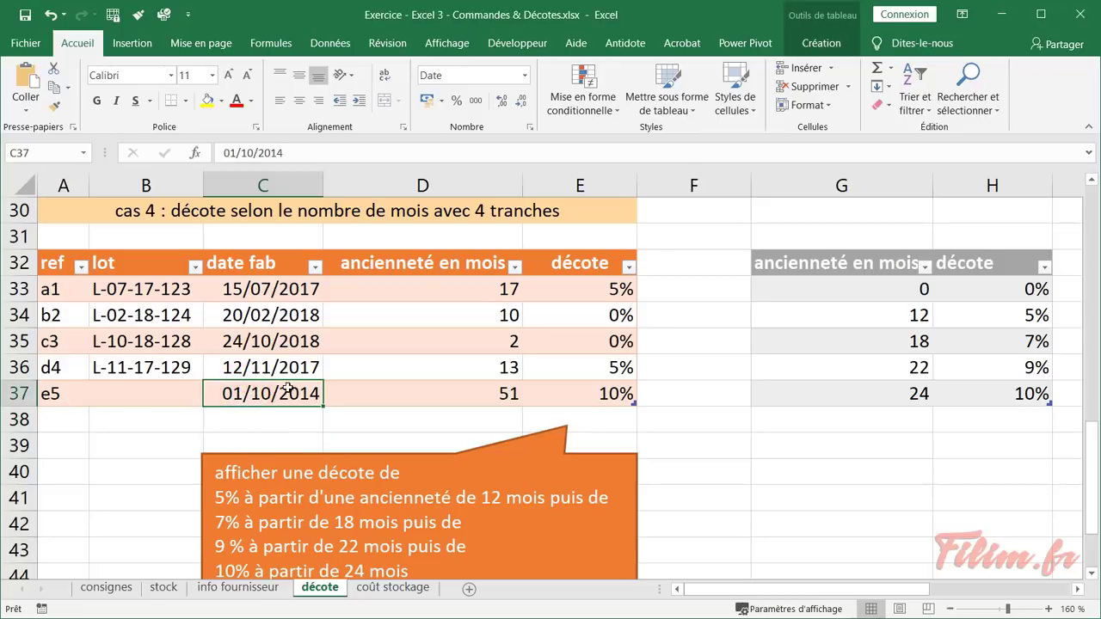
click(434, 393)
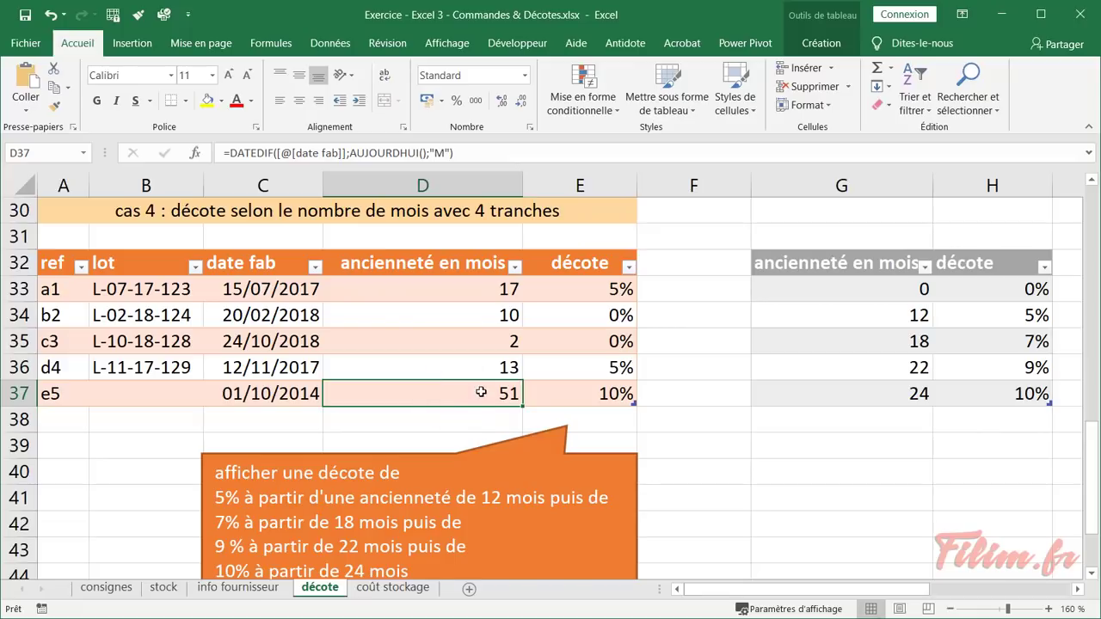
click(292, 398)
click(547, 400)
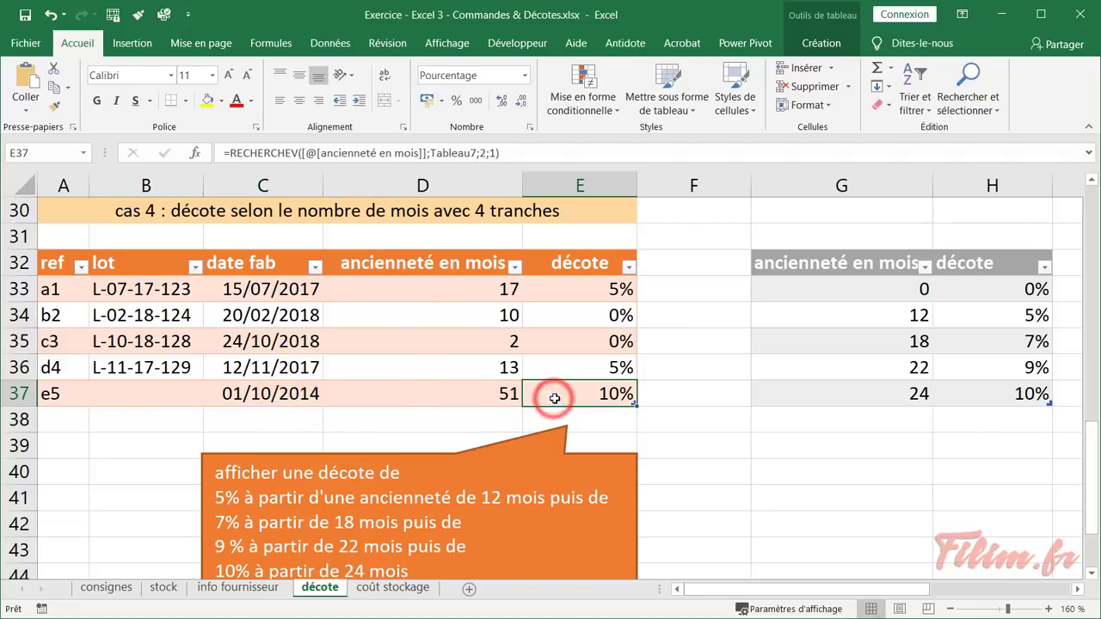
click(450, 405)
click(451, 391)
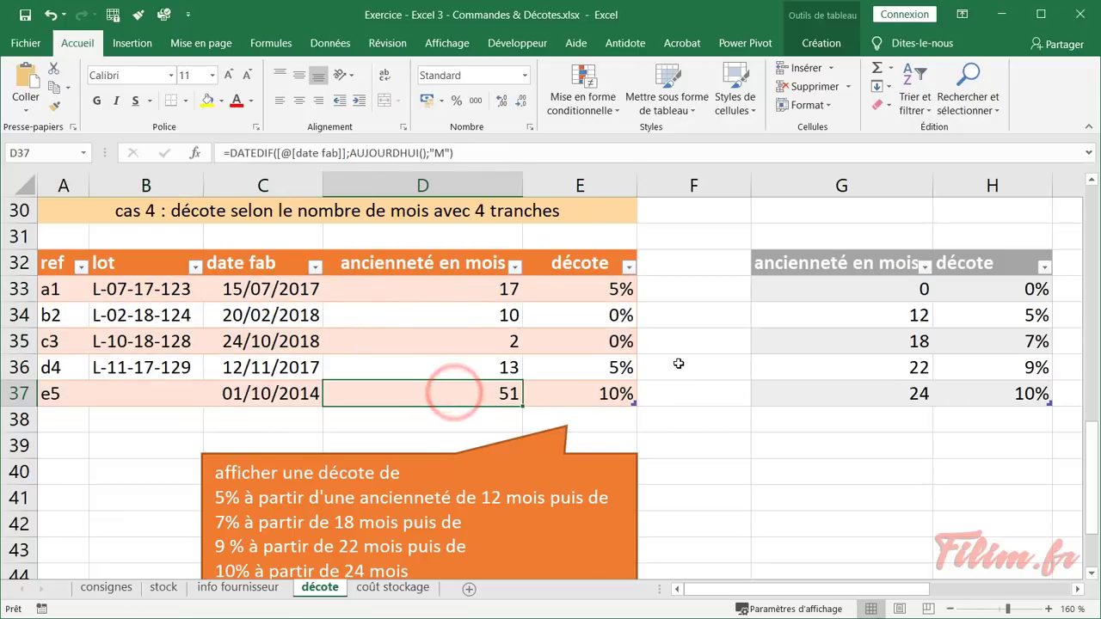
click(577, 456)
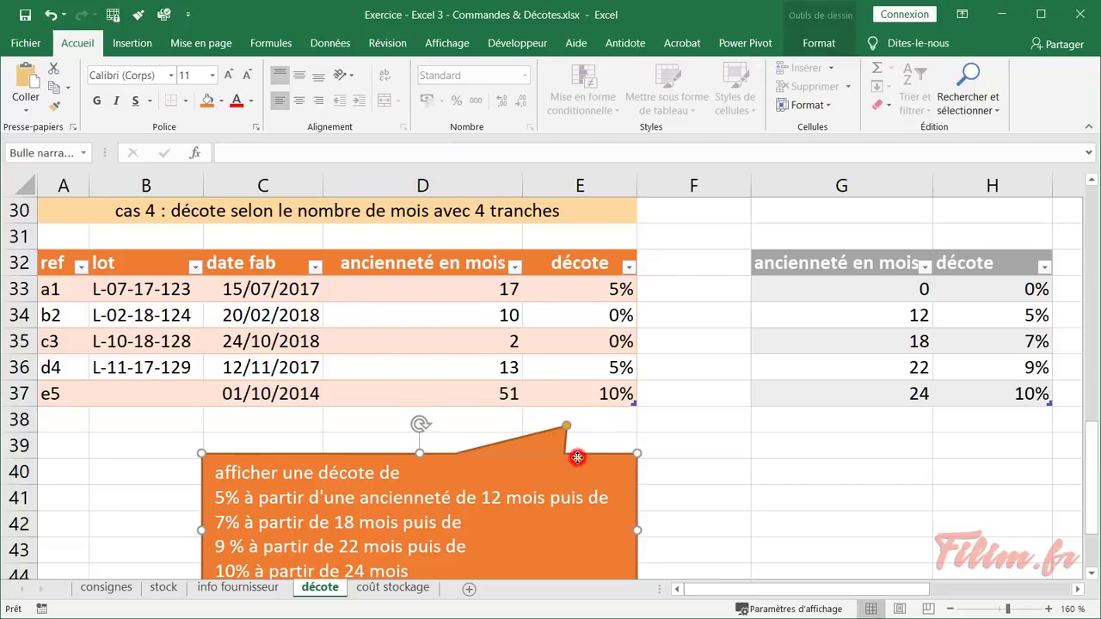
Examine how the décote formulas in column E relate to the age tiers and percentages in the lookup table G33:H37
click(404, 302)
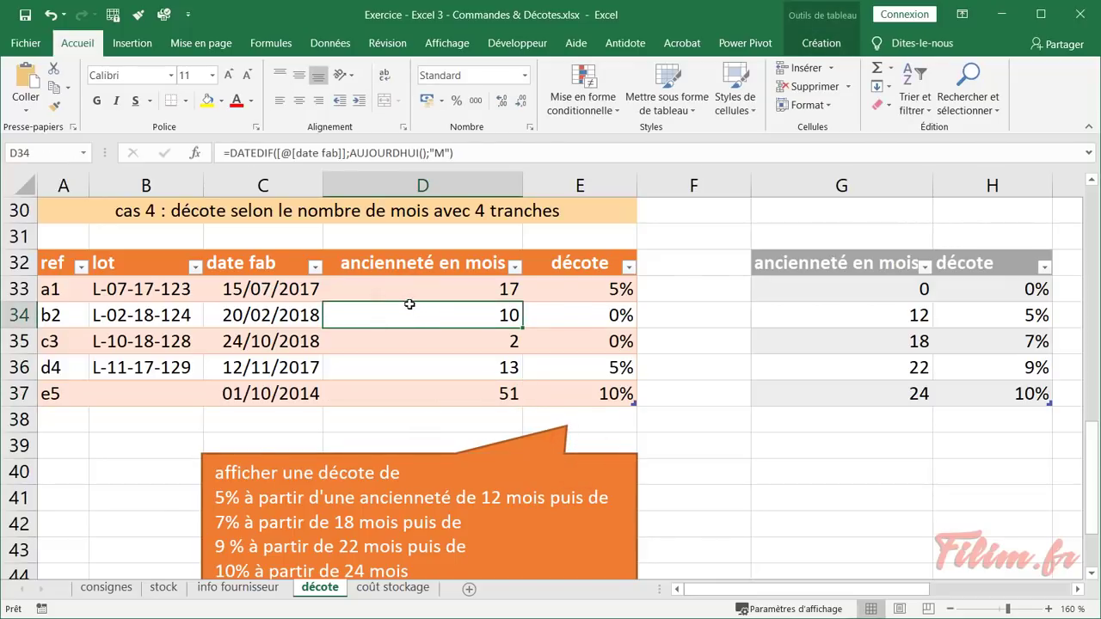
click(583, 320)
drag(832, 259, 936, 384)
click(876, 370)
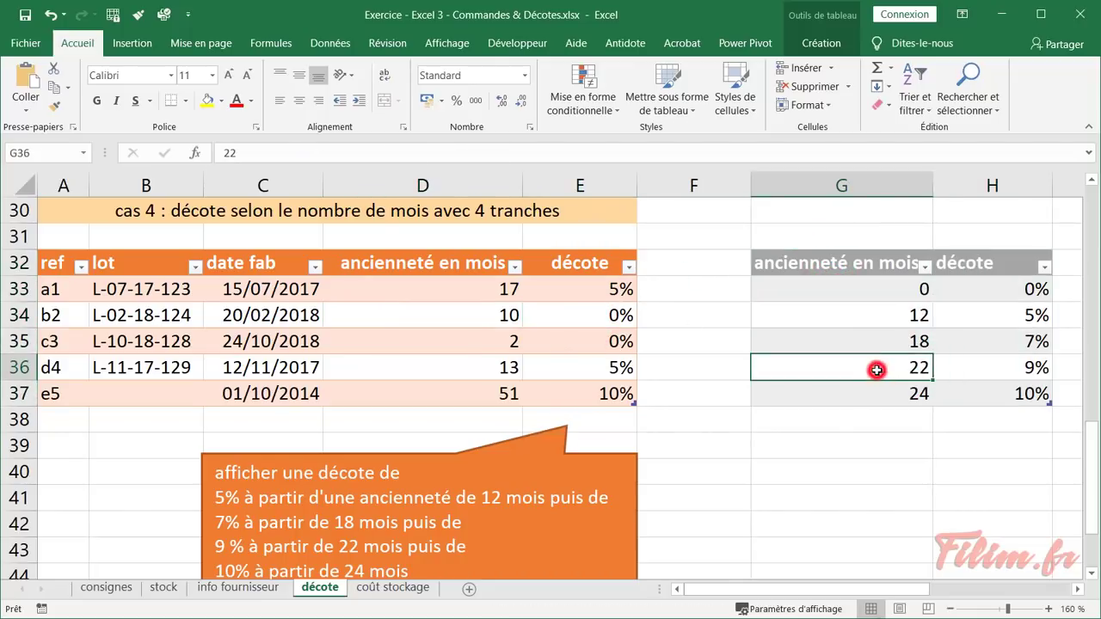
drag(871, 286, 997, 391)
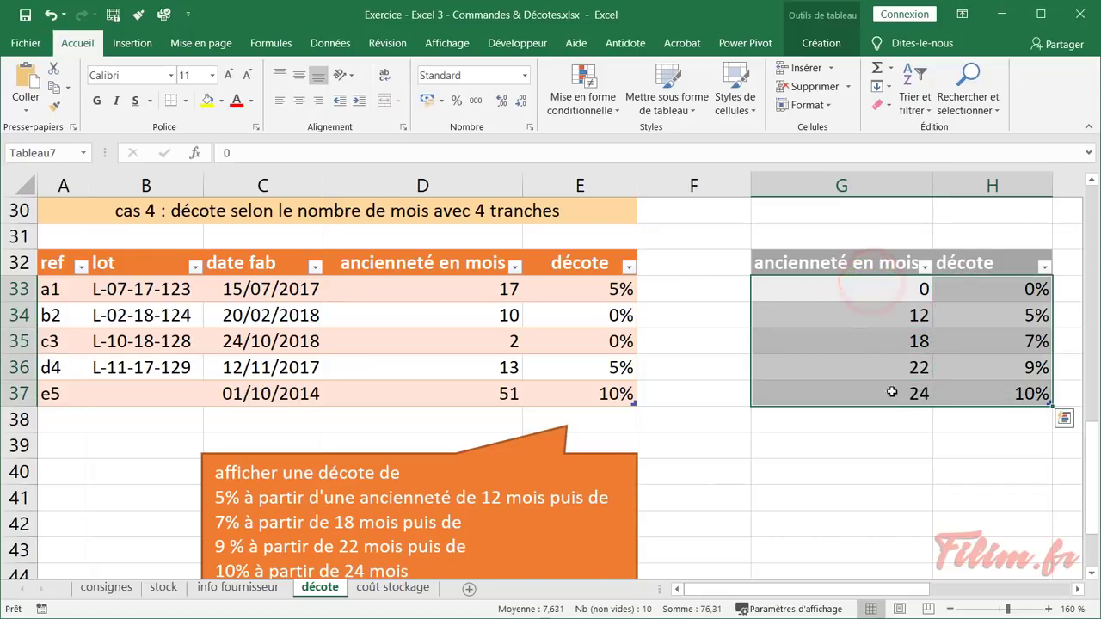
click(573, 295)
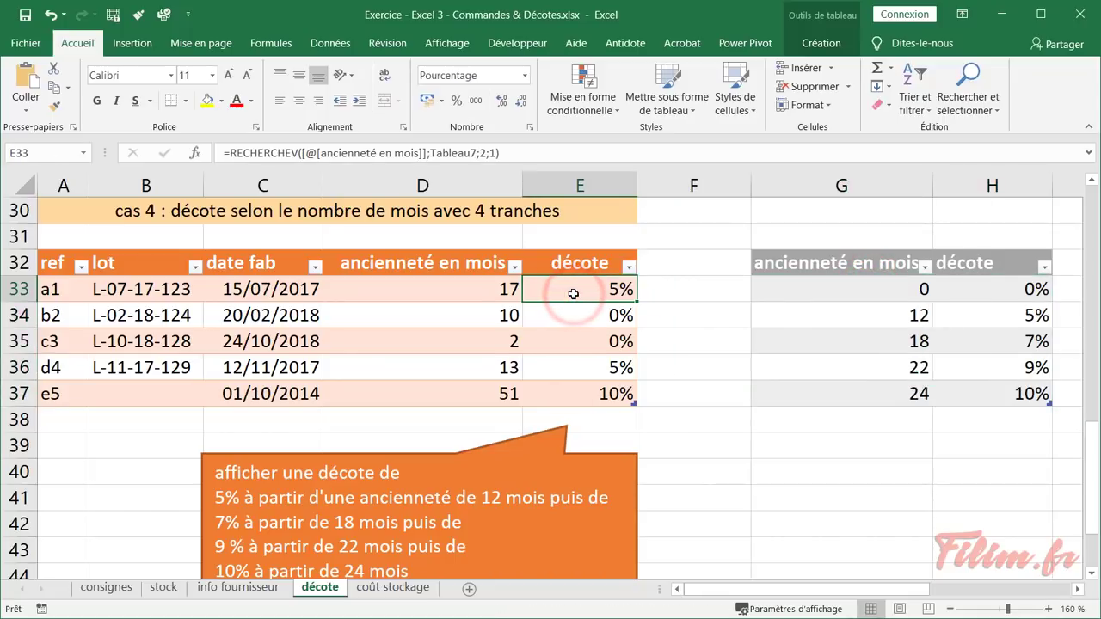
click(860, 360)
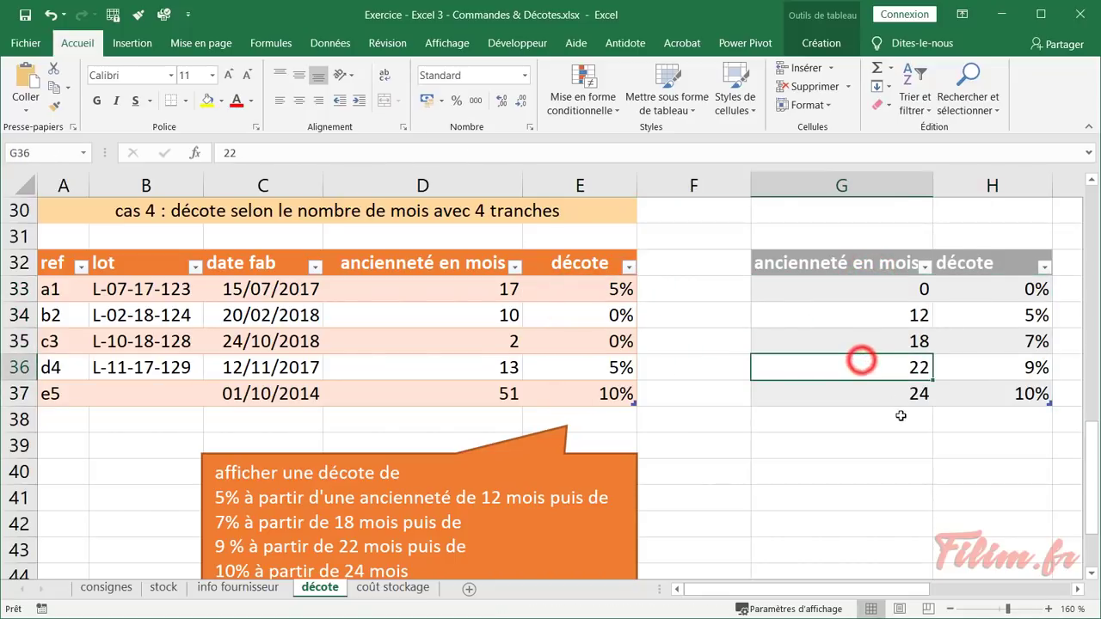
click(898, 417)
drag(868, 294, 941, 393)
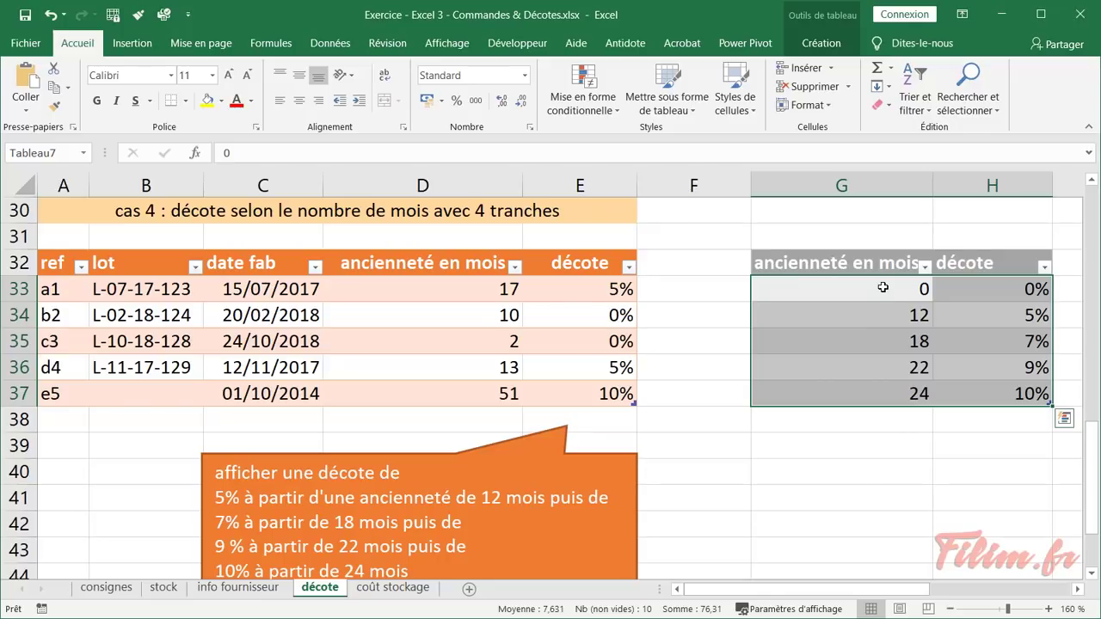
drag(882, 287, 951, 506)
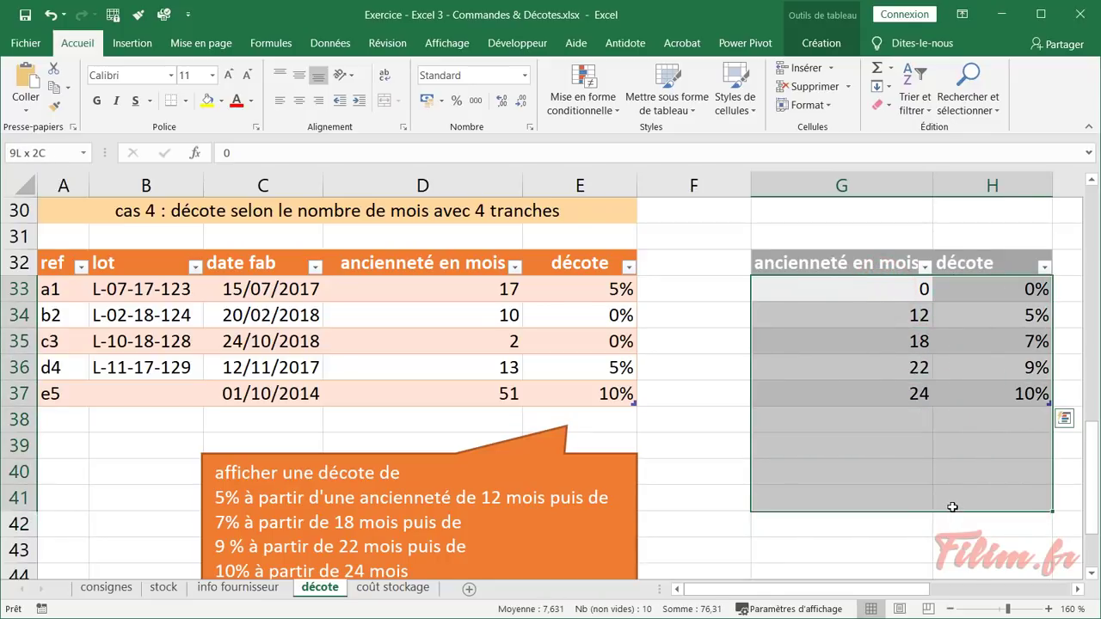
click(855, 452)
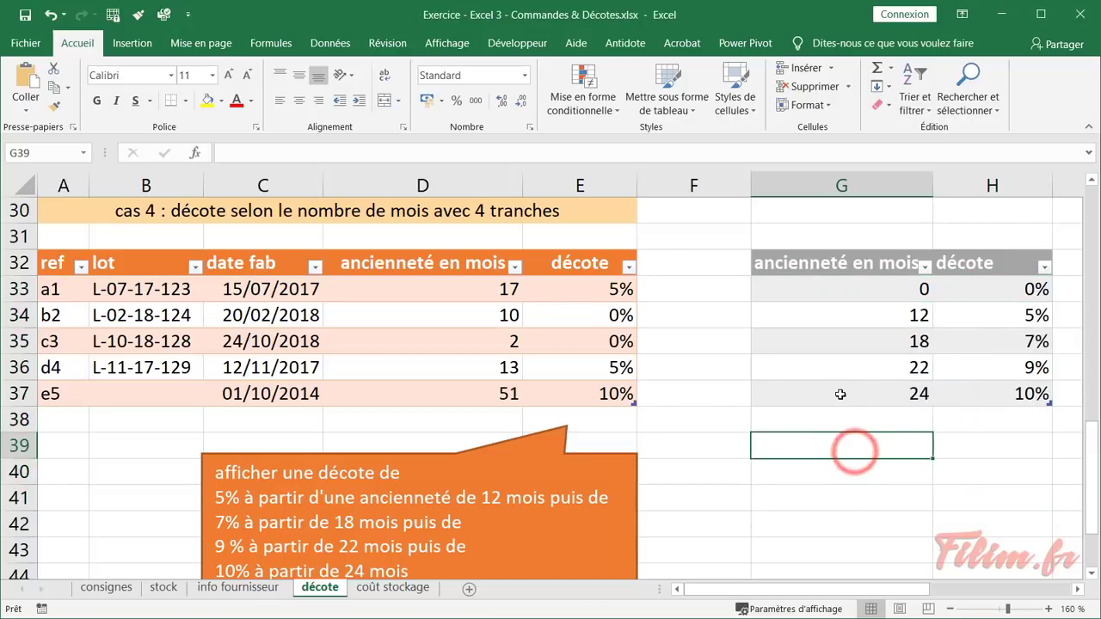
click(848, 290)
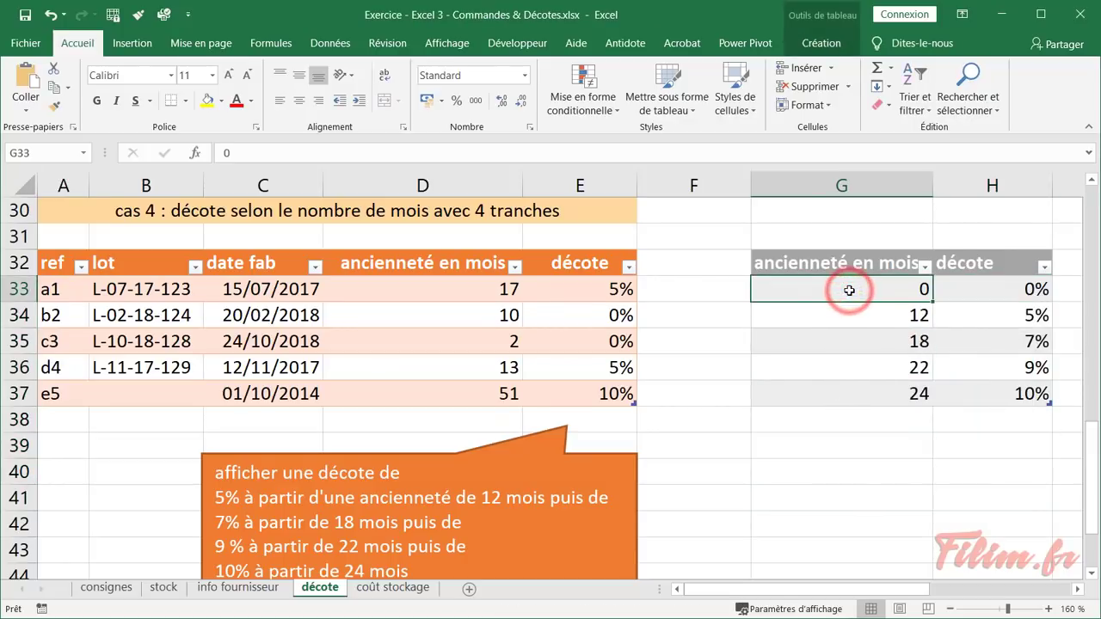
click(579, 315)
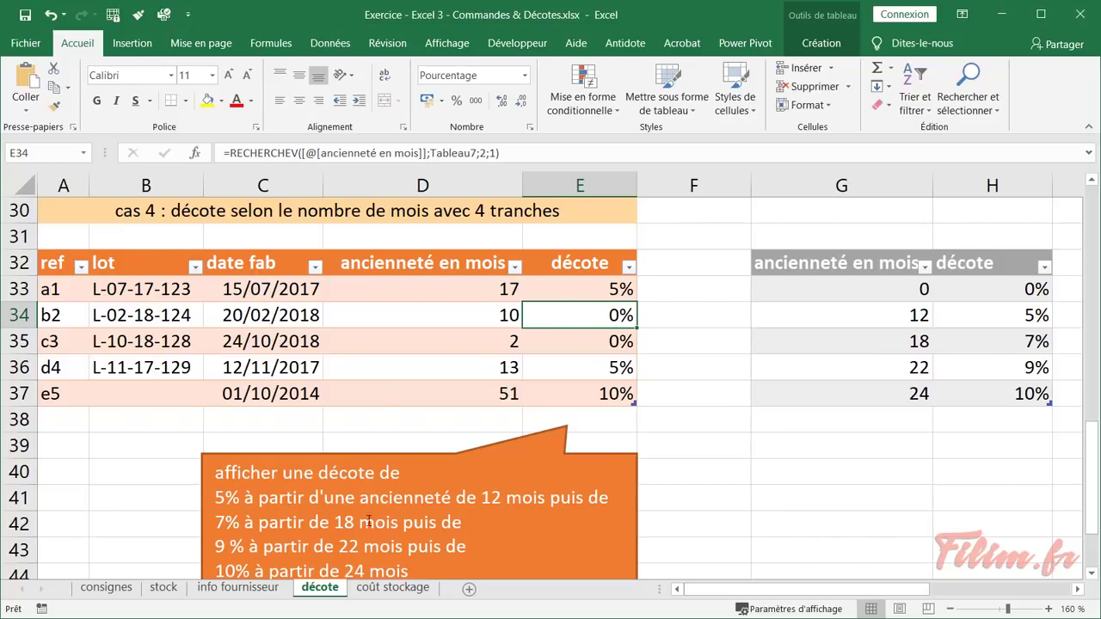
Open the coût stockage sheet and review its ref, lot and date fab data, including the formula in C4
click(392, 592)
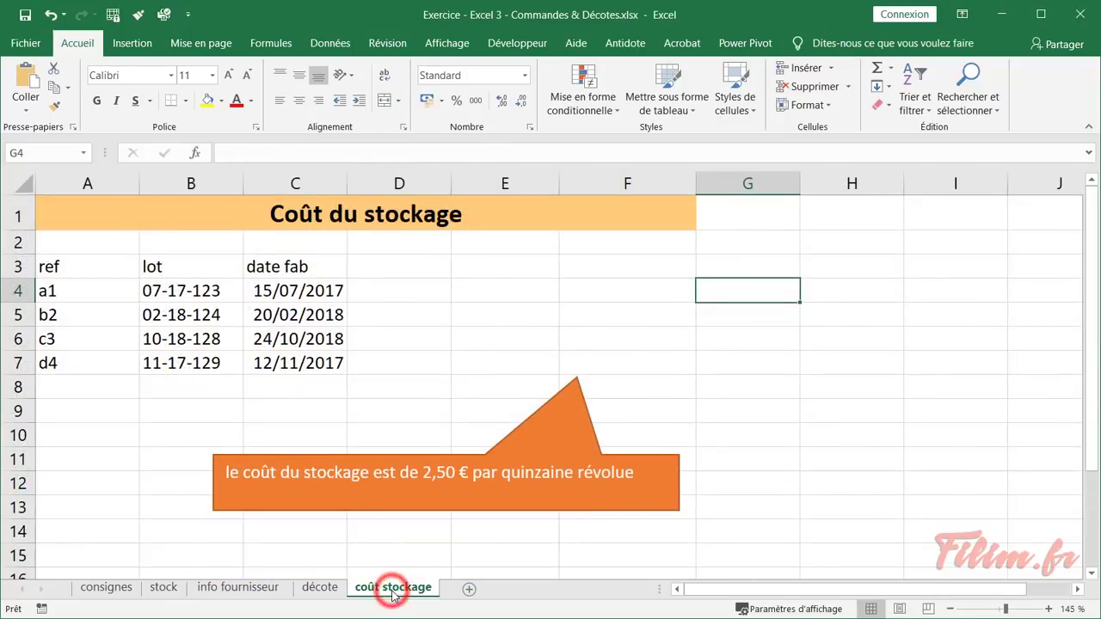
click(130, 413)
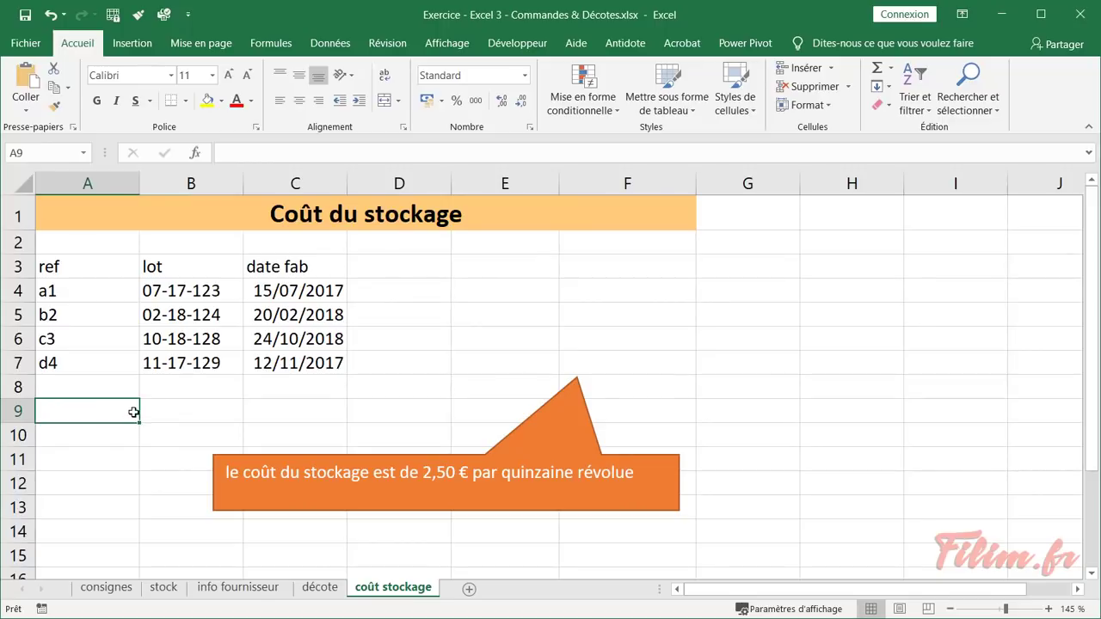
click(113, 288)
click(198, 291)
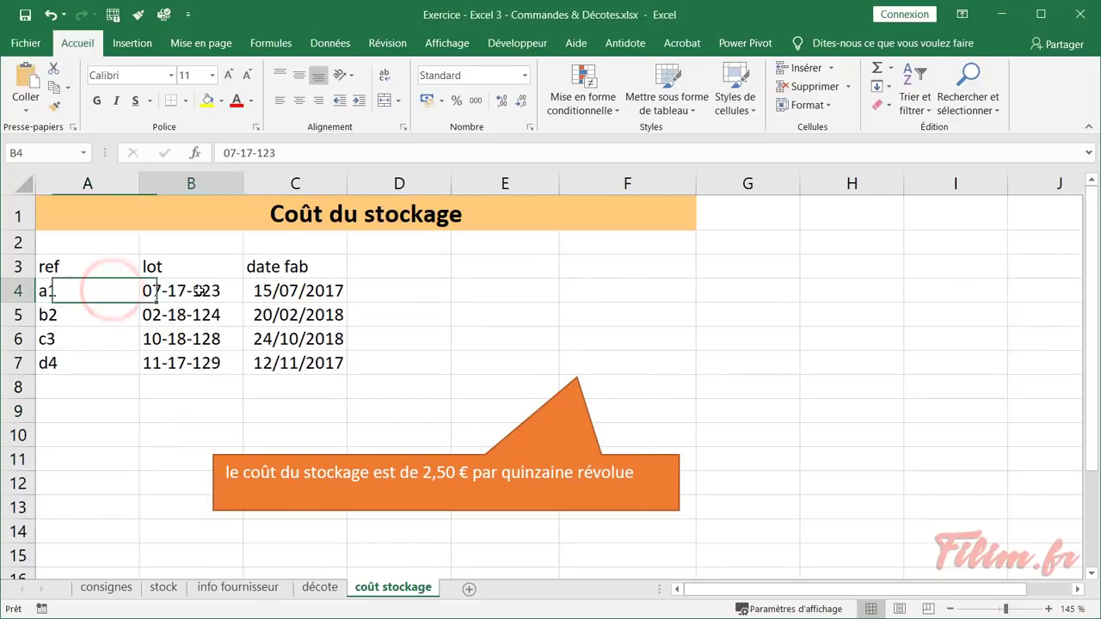
click(283, 290)
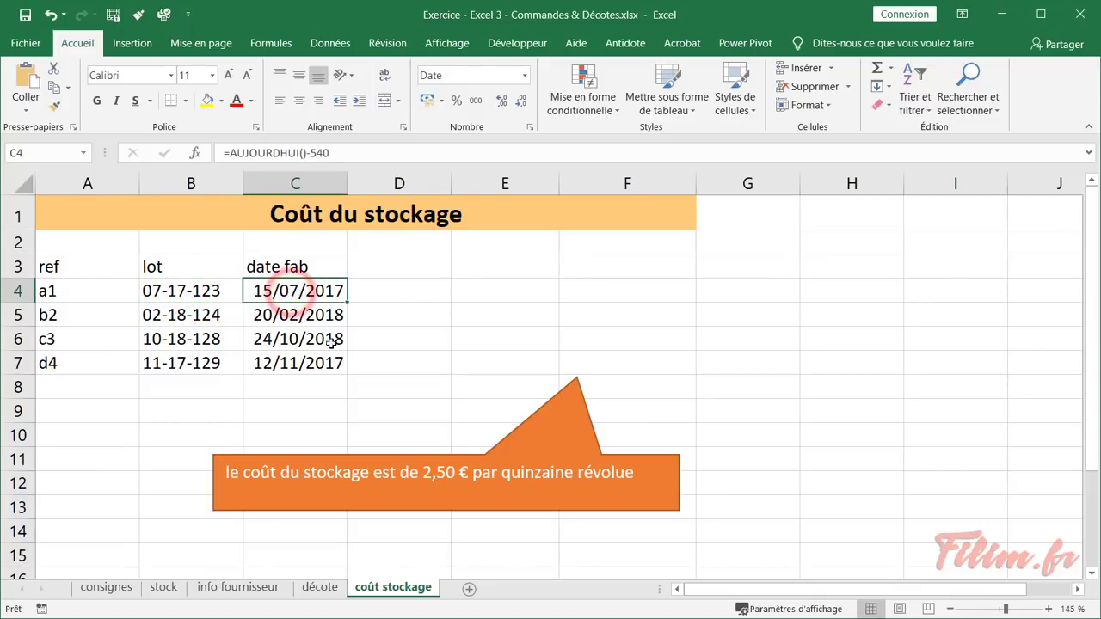
click(396, 294)
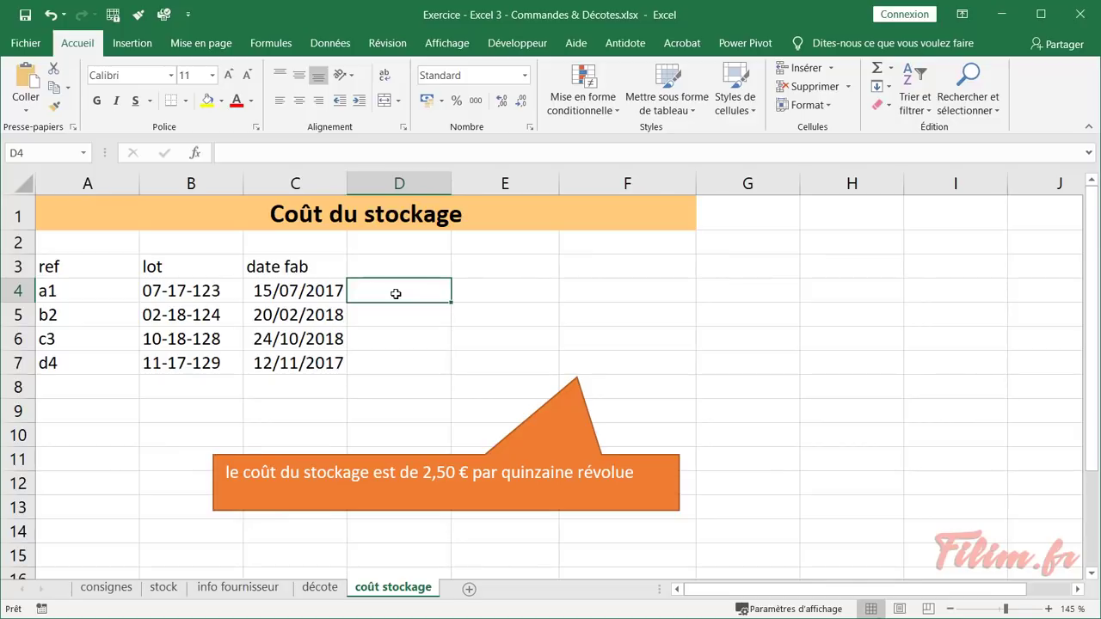
key(Left)
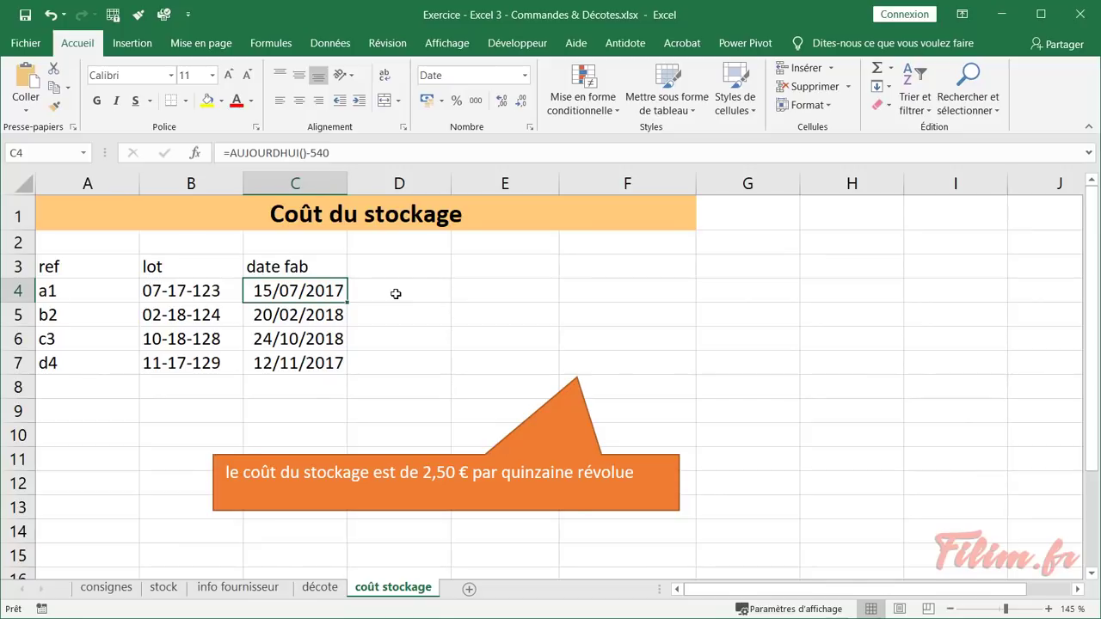
Add the header "ancienneté en jours" in D3 and widen column D to fit it
click(395, 294)
key(Up)
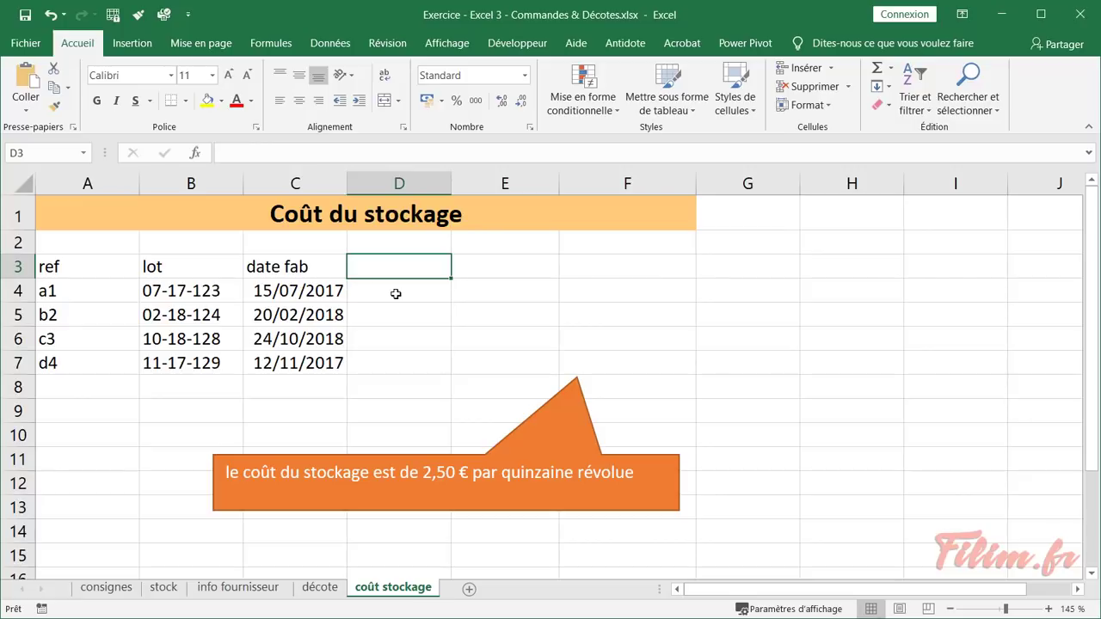
text(a)
key(BackSpace)
text(ancienn)
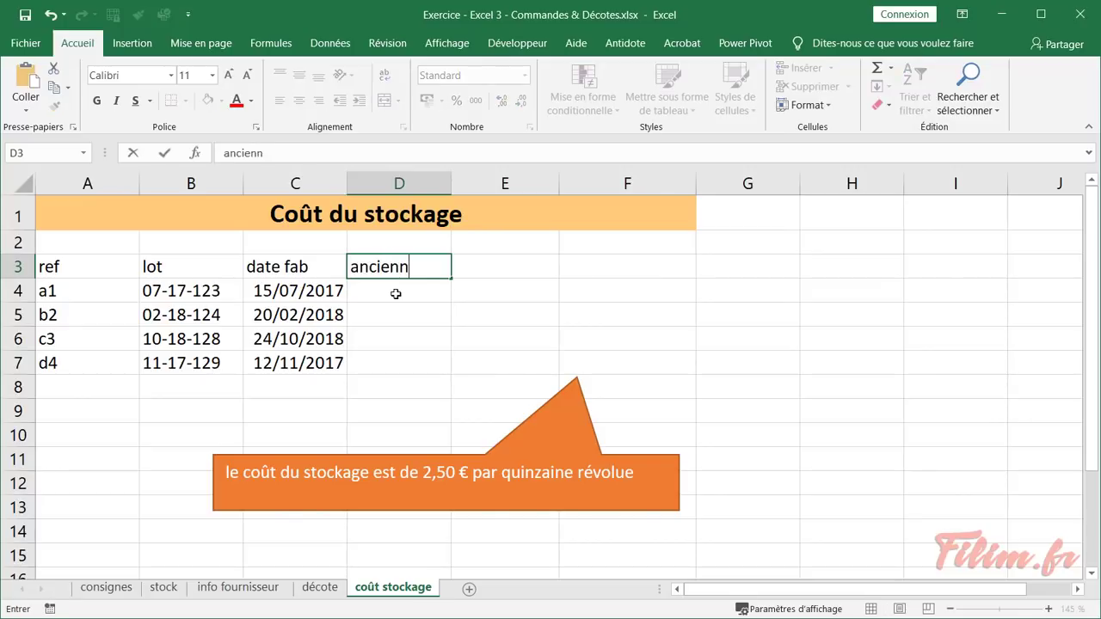
text(eté en jour)
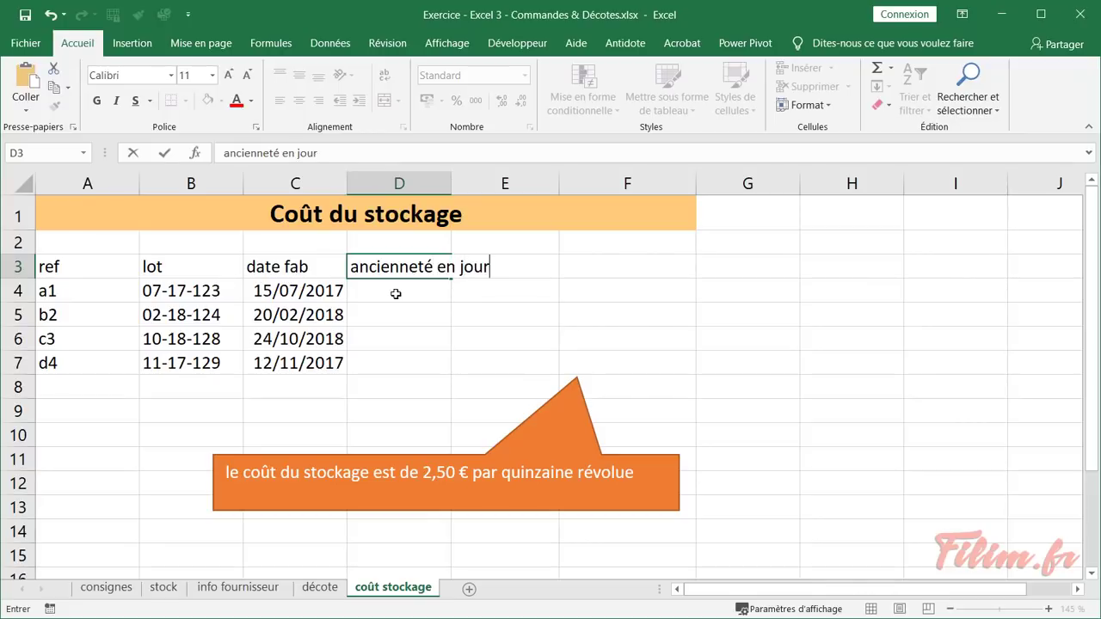
text(s)
key(Return)
drag(451, 177, 522, 177)
Format the range A3:D7 as a table with headers, using an orange banded style
click(314, 314)
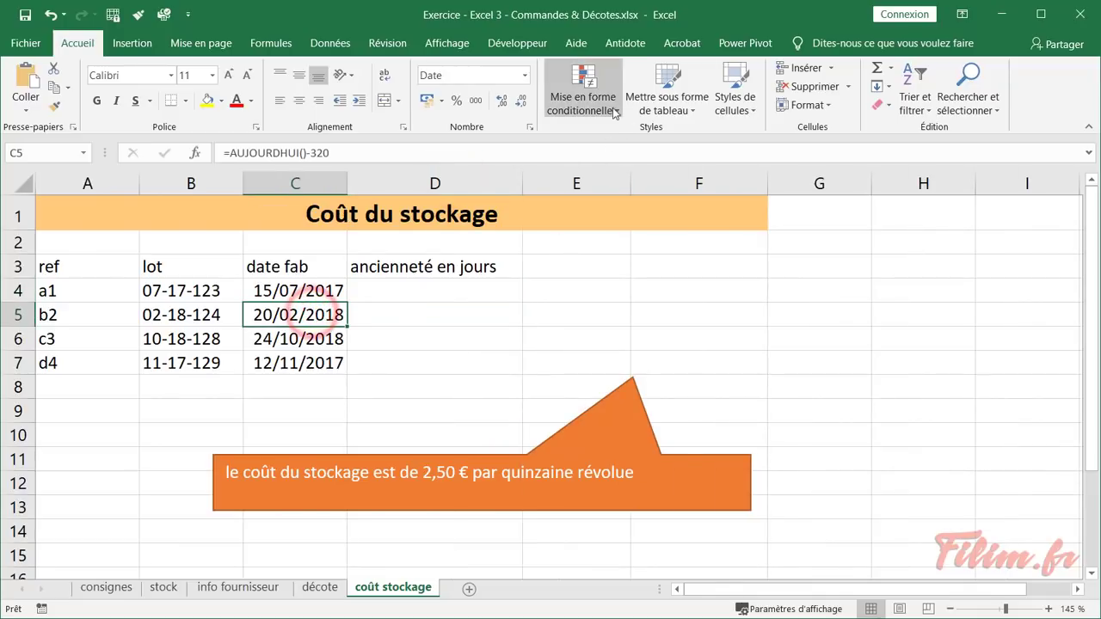
click(666, 99)
click(774, 318)
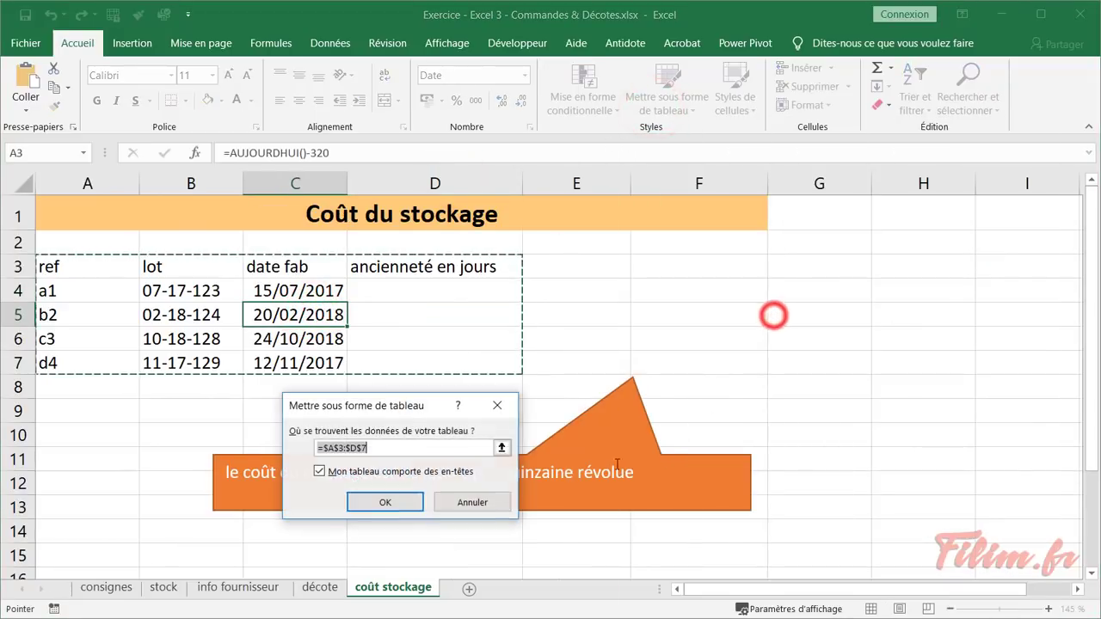
click(389, 505)
Calculate the age in days in D4 with =AUJOURDHUI()-[@[date fab]], filling the table column
click(417, 293)
text(=au)
key(Tab)
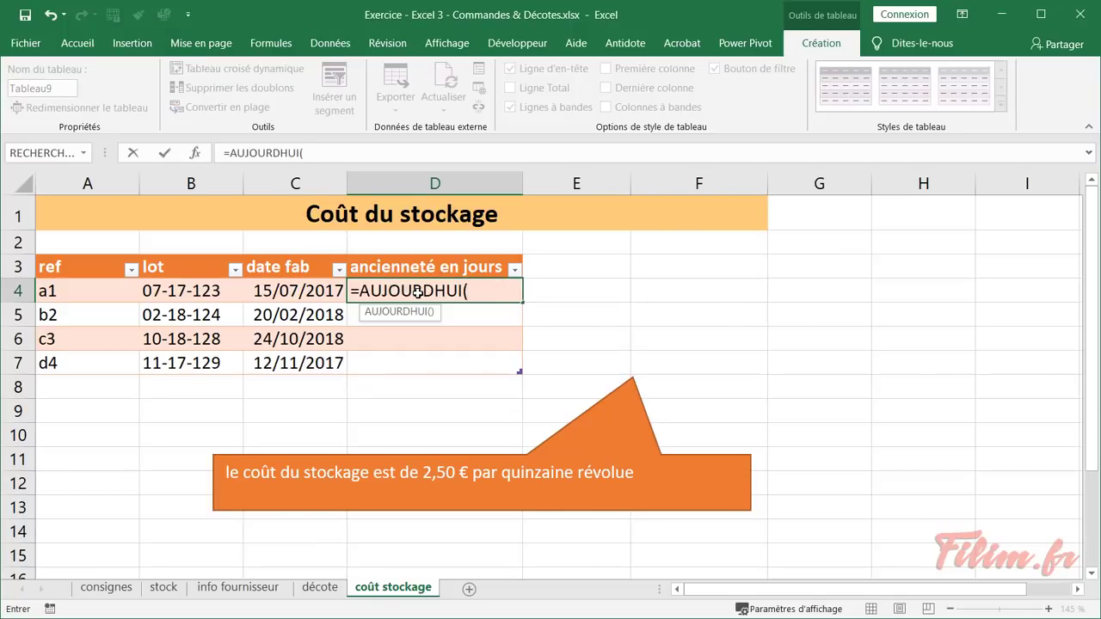
text()-)
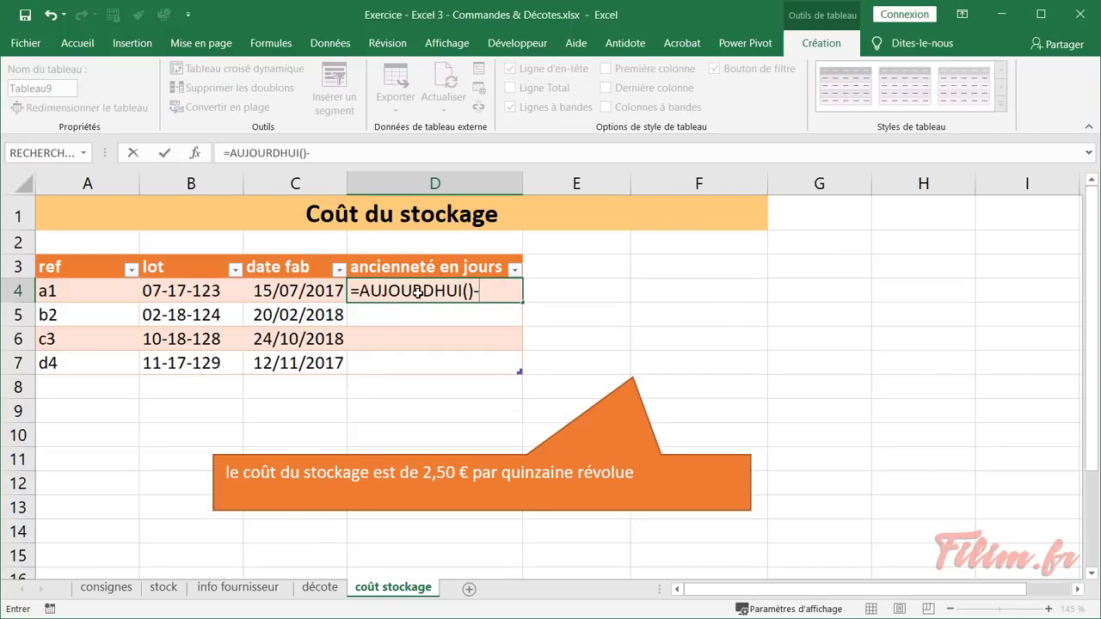
click(270, 294)
key(Return)
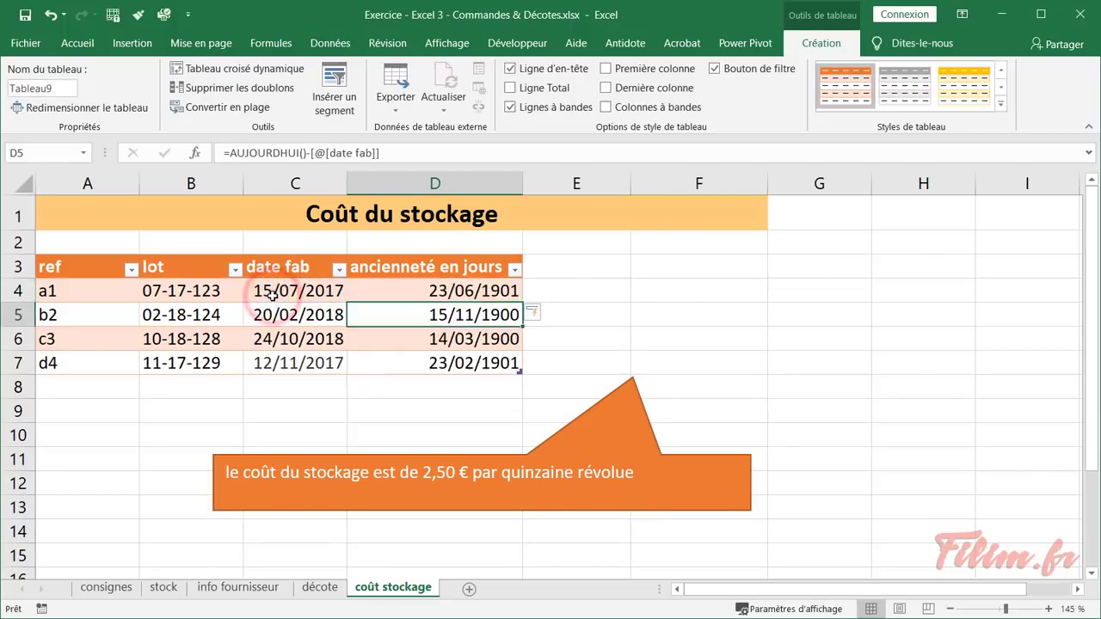
Apply the Standard number format to the ancienneté en jours column
click(437, 258)
click(71, 45)
click(522, 74)
click(466, 107)
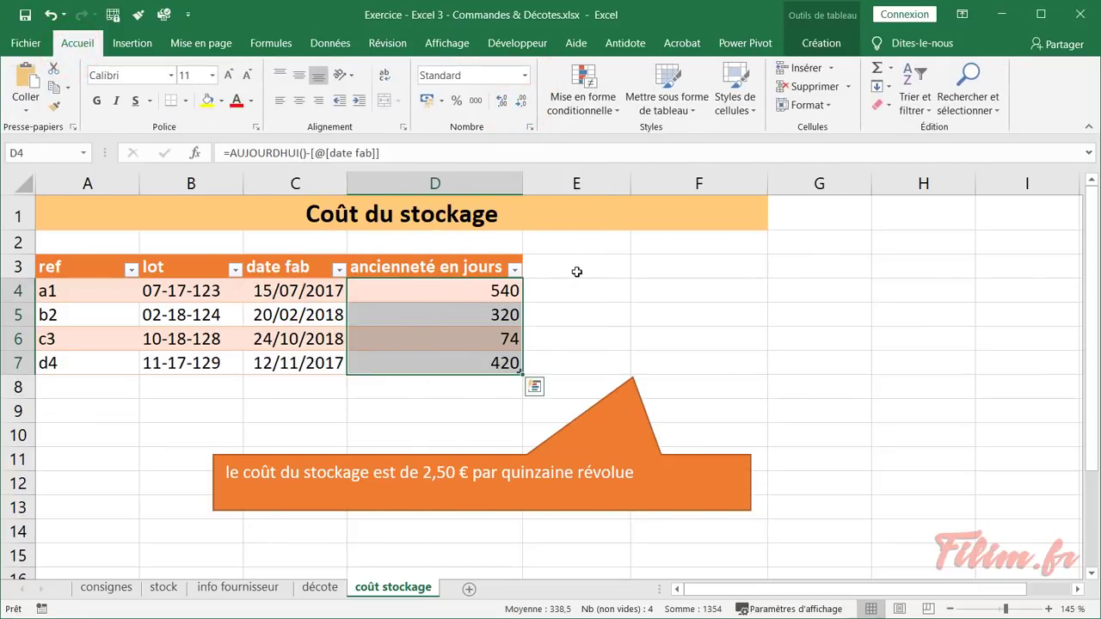
Add the header "ancienneté en 15aine" in E3 as a new table column and widen column E to fit it
click(577, 270)
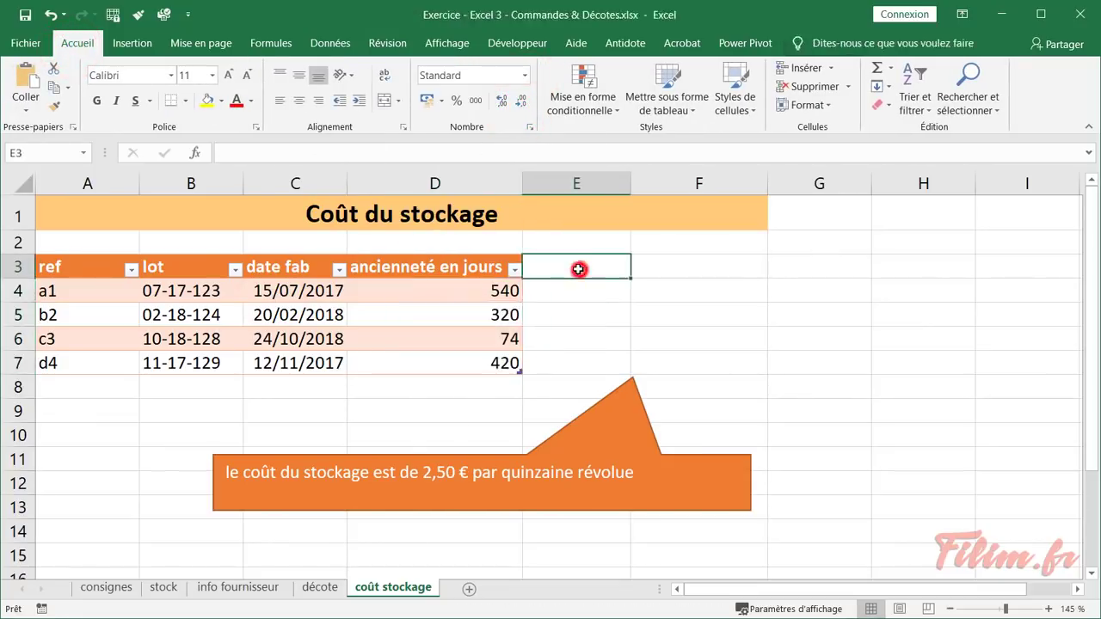
click(468, 290)
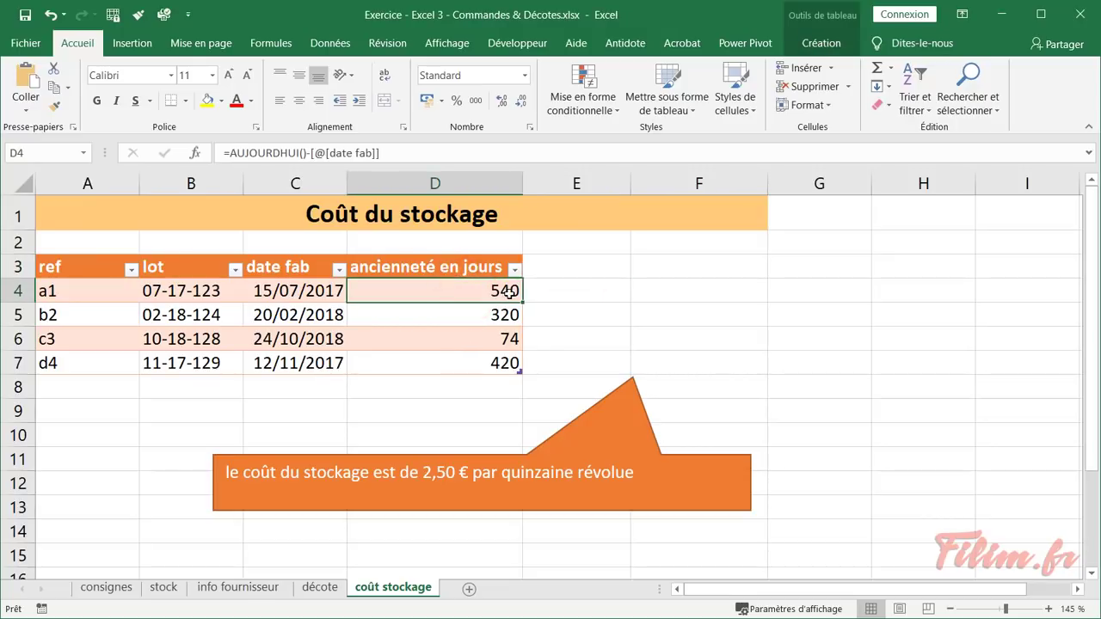
click(589, 265)
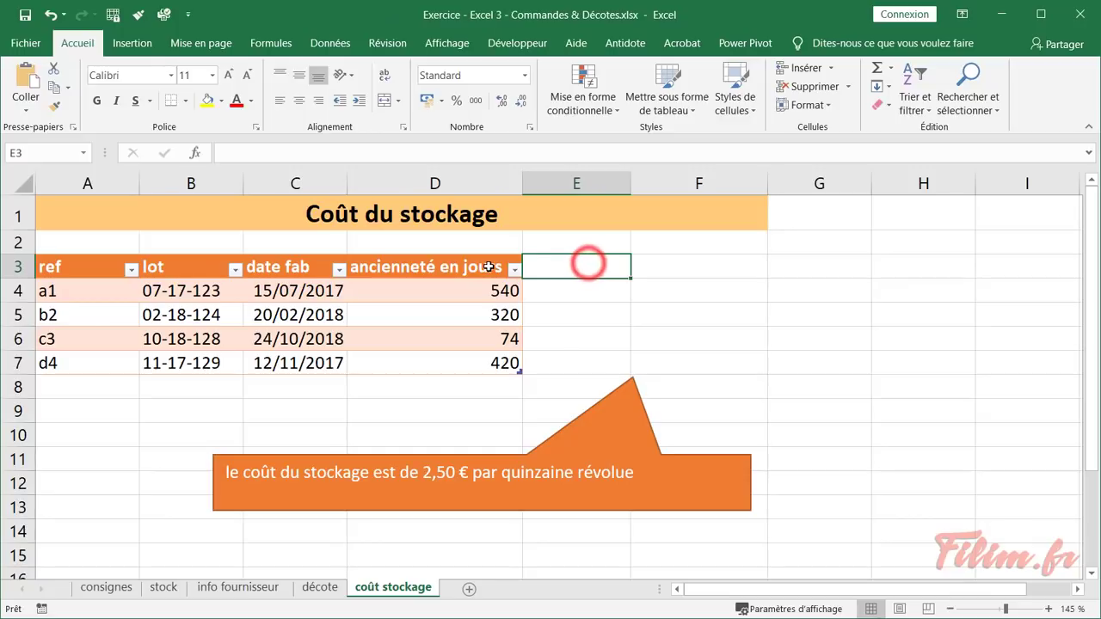
text(an)
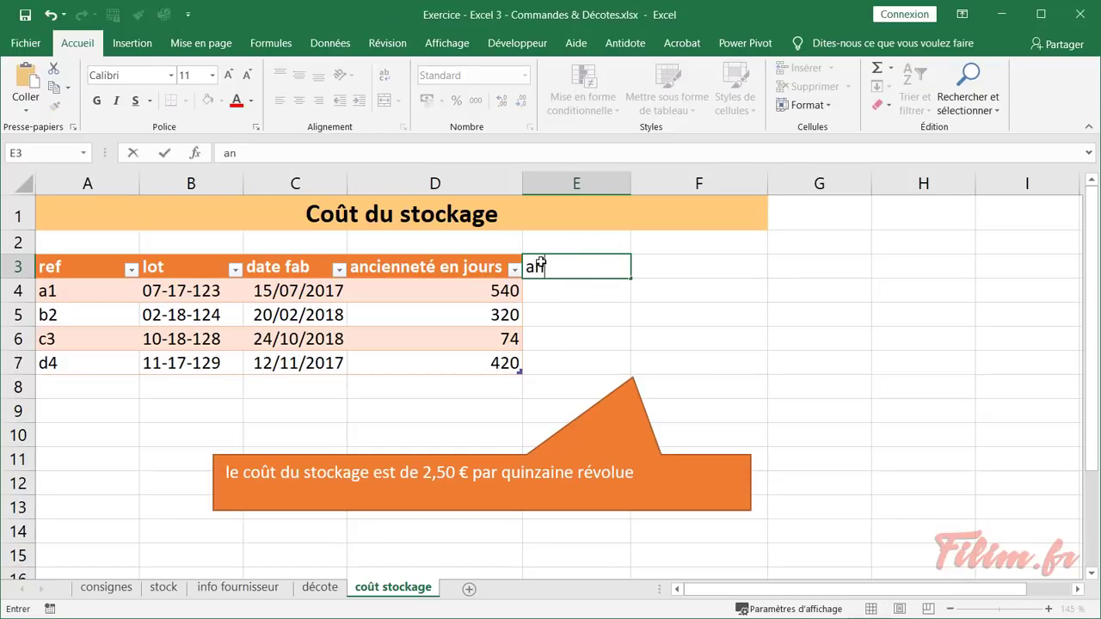
text(ccien)
key(BackSpace)
key(BackSpace)
key(BackSpace)
key(BackSpace)
text(ienneté )
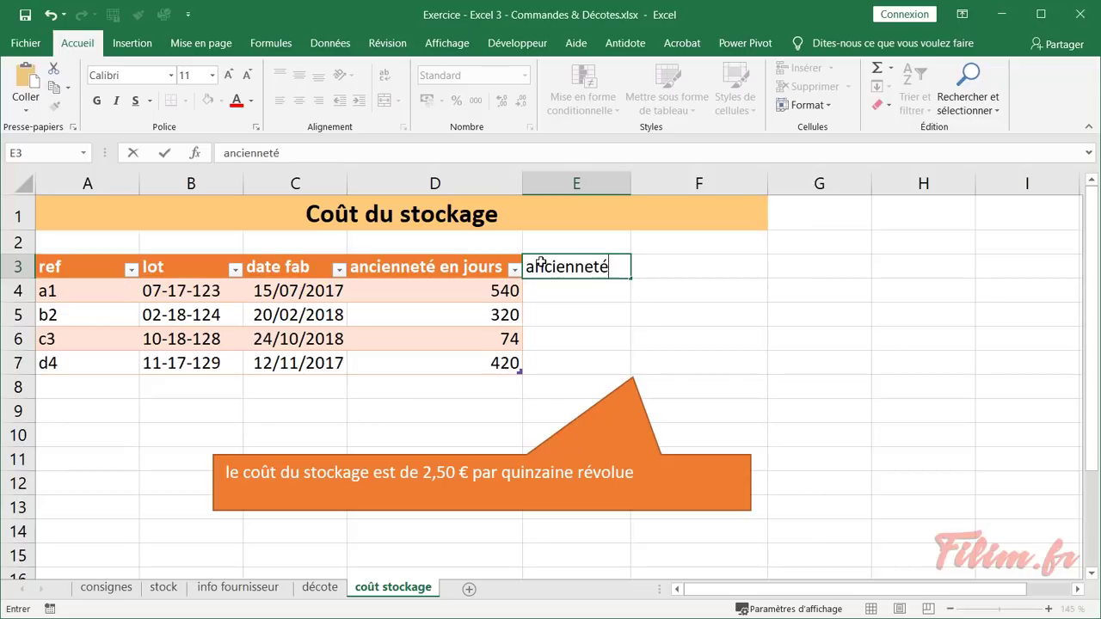
text(en 15aine)
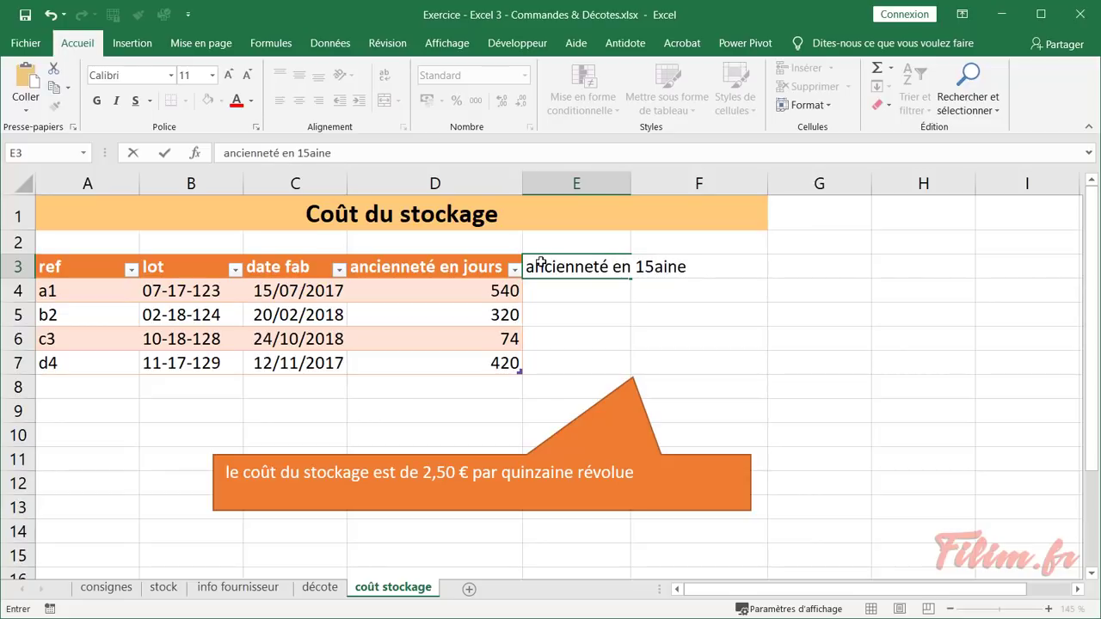
key(Return)
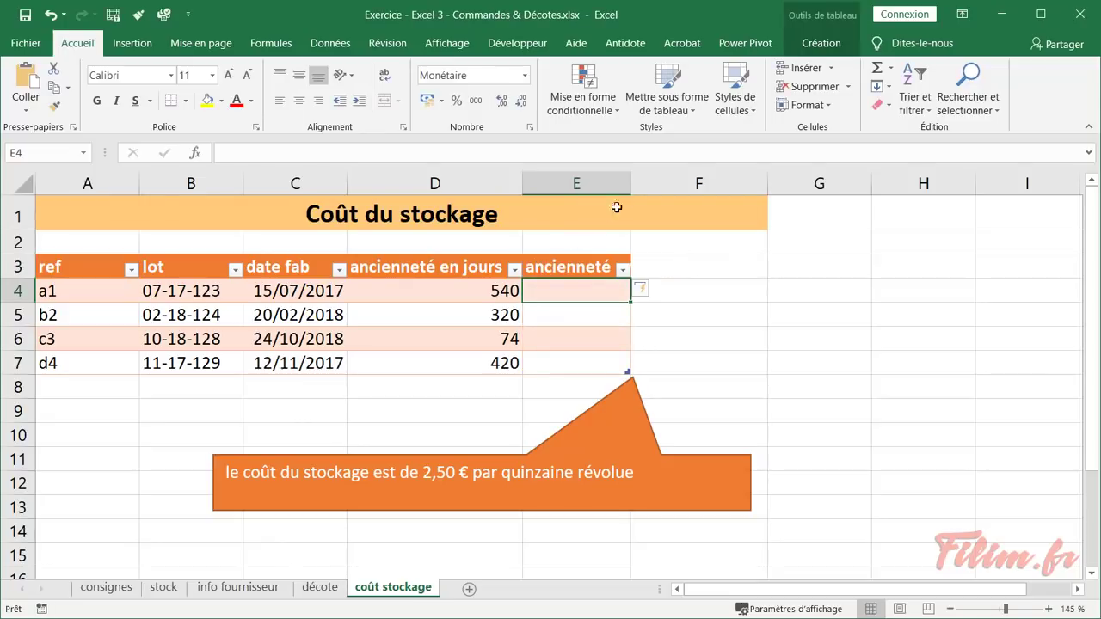
drag(637, 186, 724, 185)
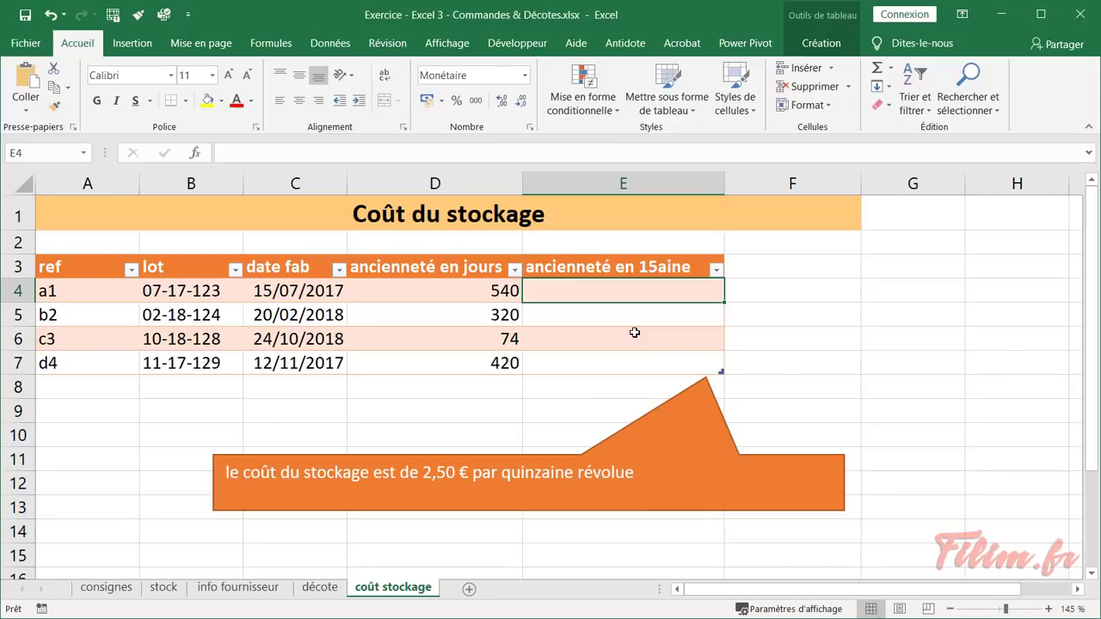
Calculate the age in fortnights in E4 with =[@[ancienneté en jours]]/15, filling the table column
text(=)
click(494, 292)
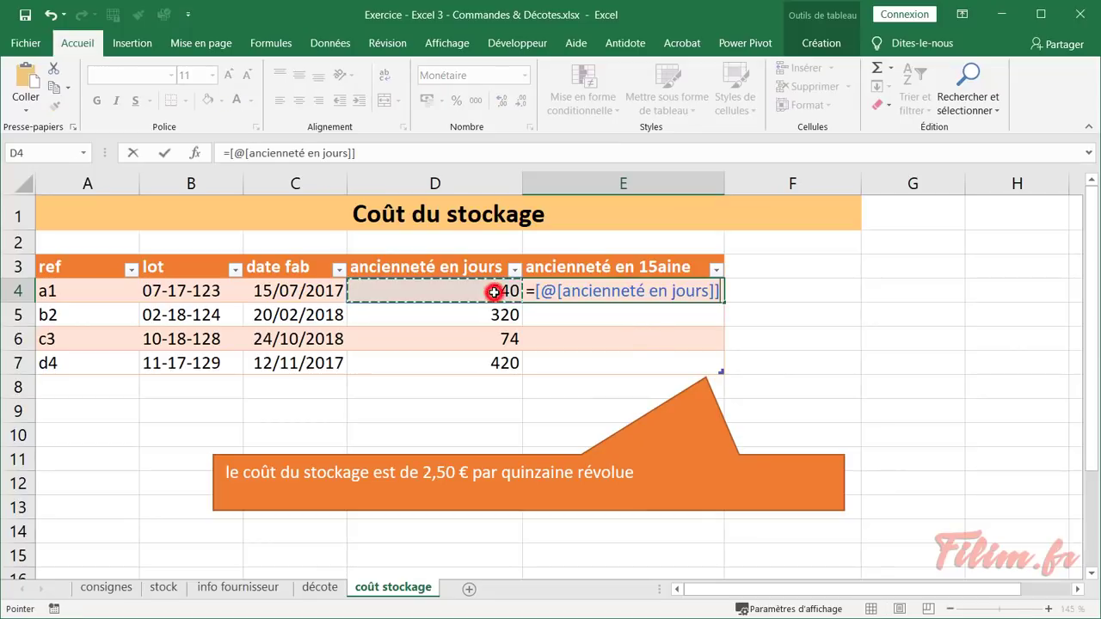
text(/15)
key(Return)
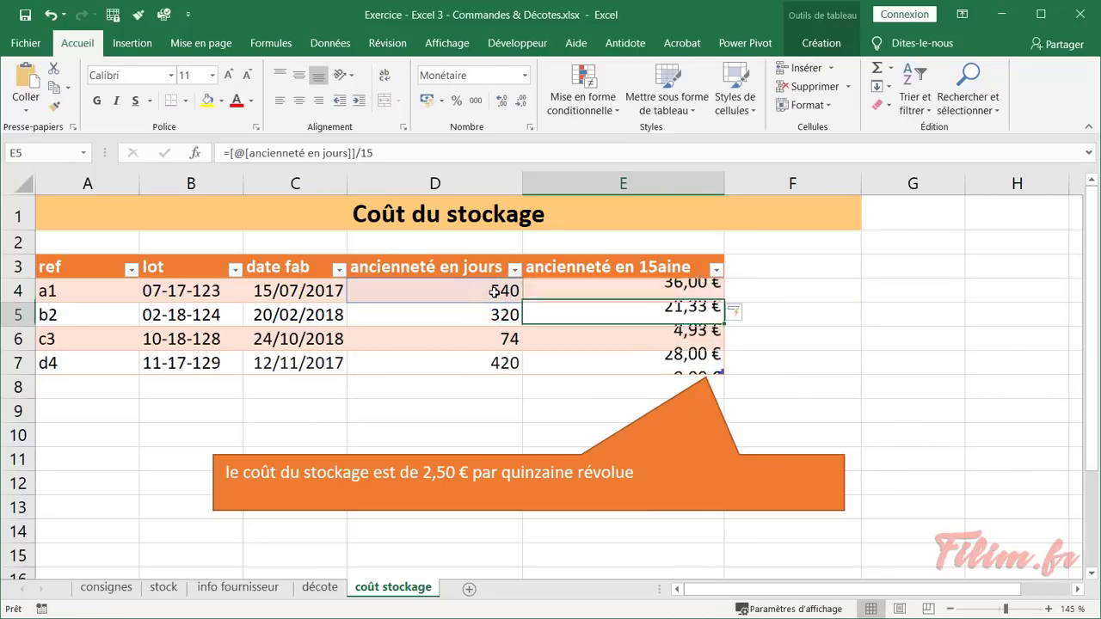
Apply the Standard number format to the ancienneté en 15aine column and check the values in E4 and E5
click(596, 260)
click(524, 75)
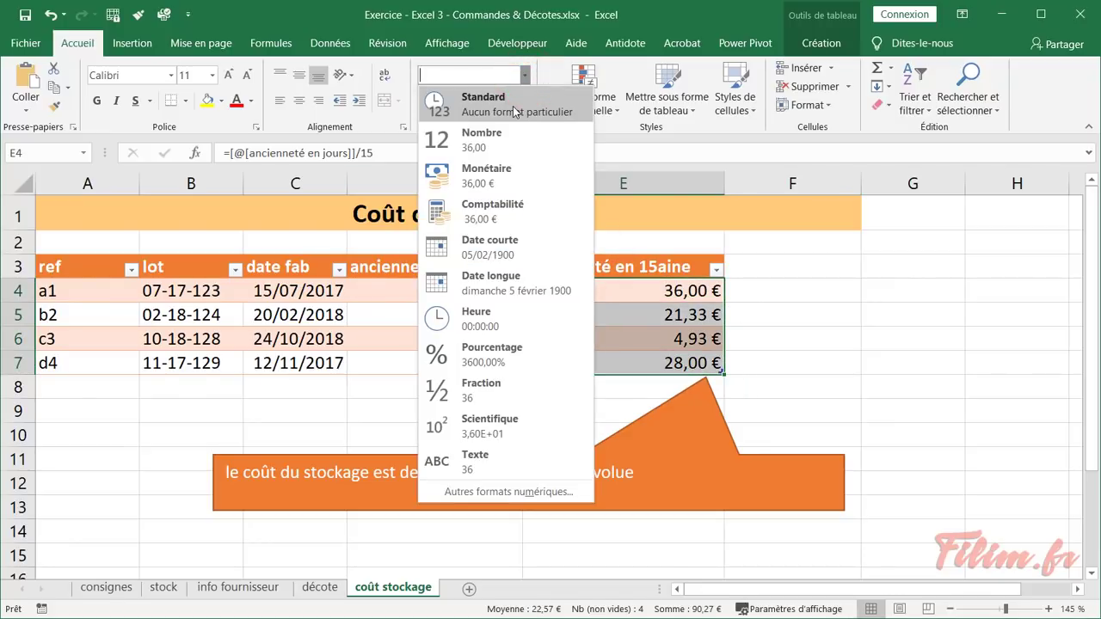
click(512, 105)
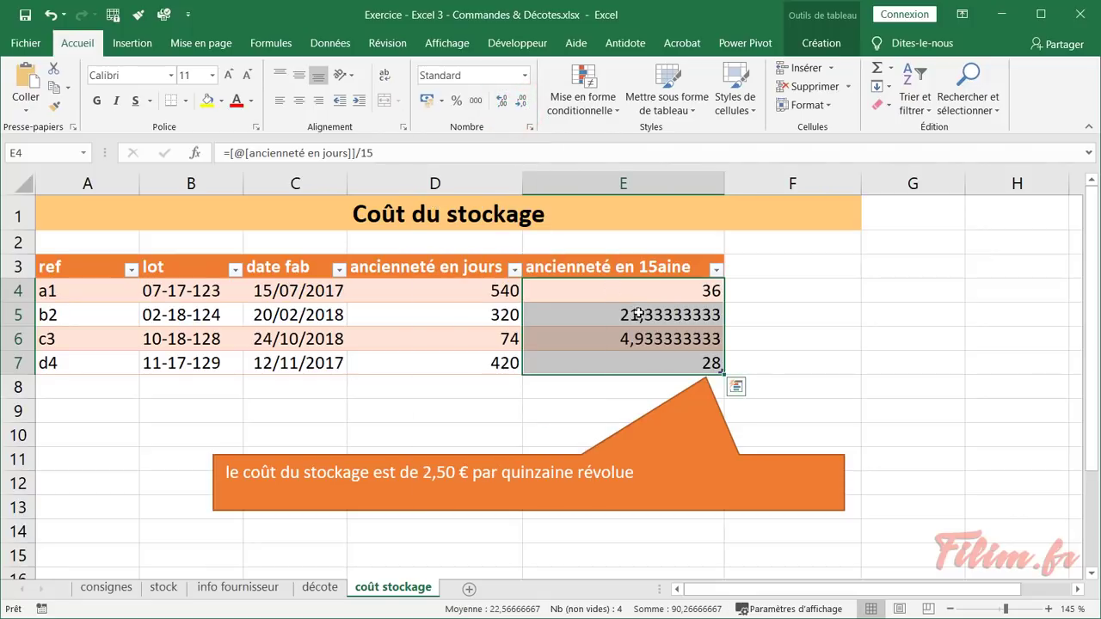
click(655, 292)
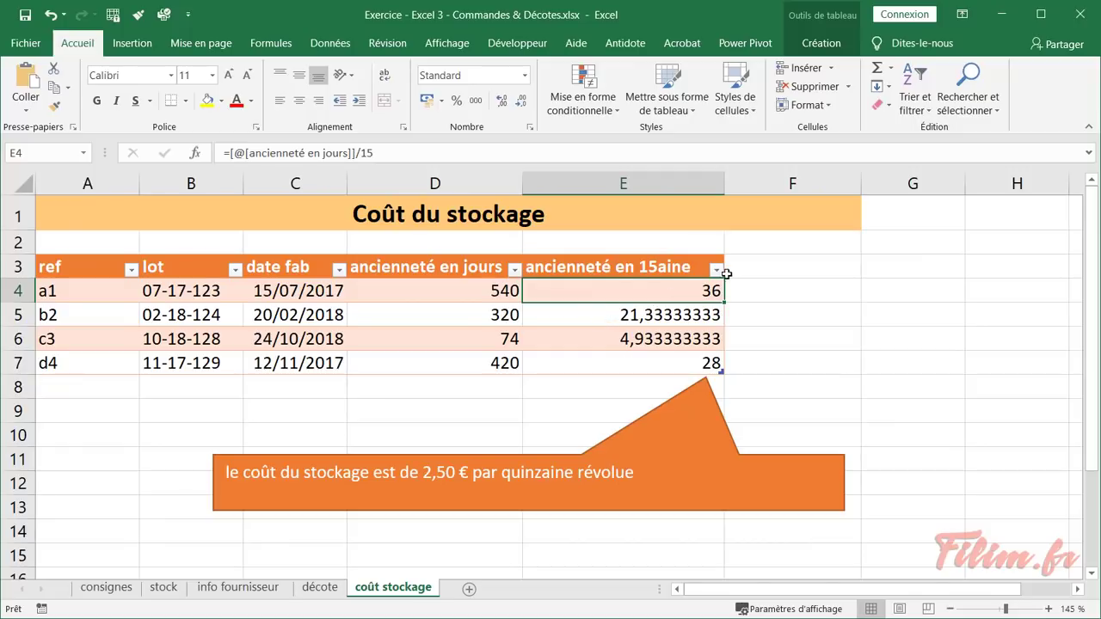
click(588, 320)
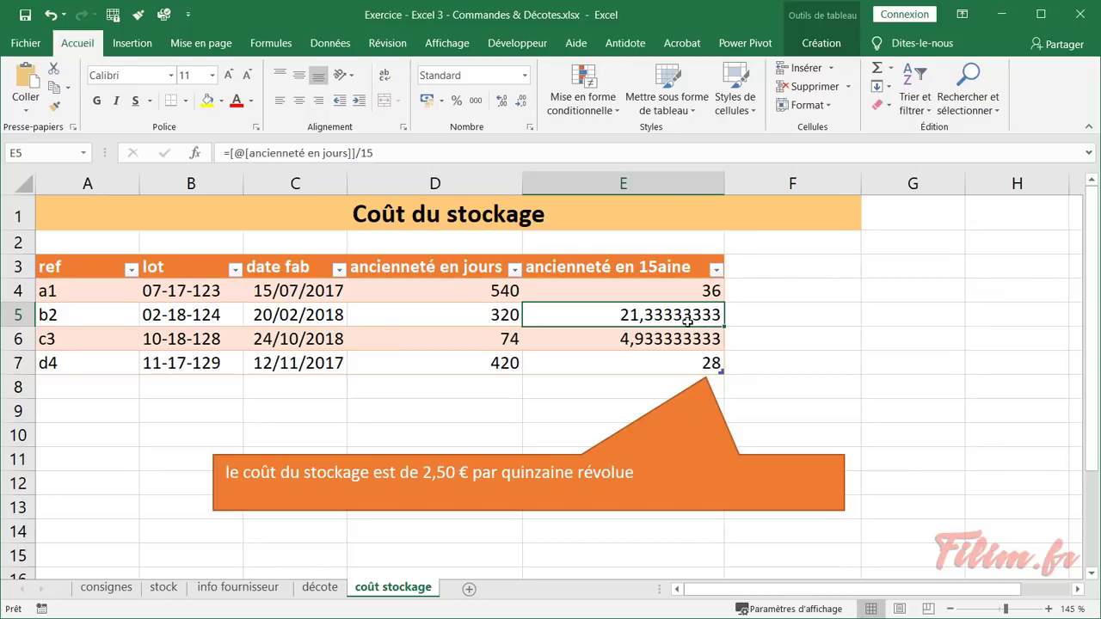
Clear the division formulas from E4:E7, keeping the column header
drag(644, 289, 639, 353)
key(Delete)
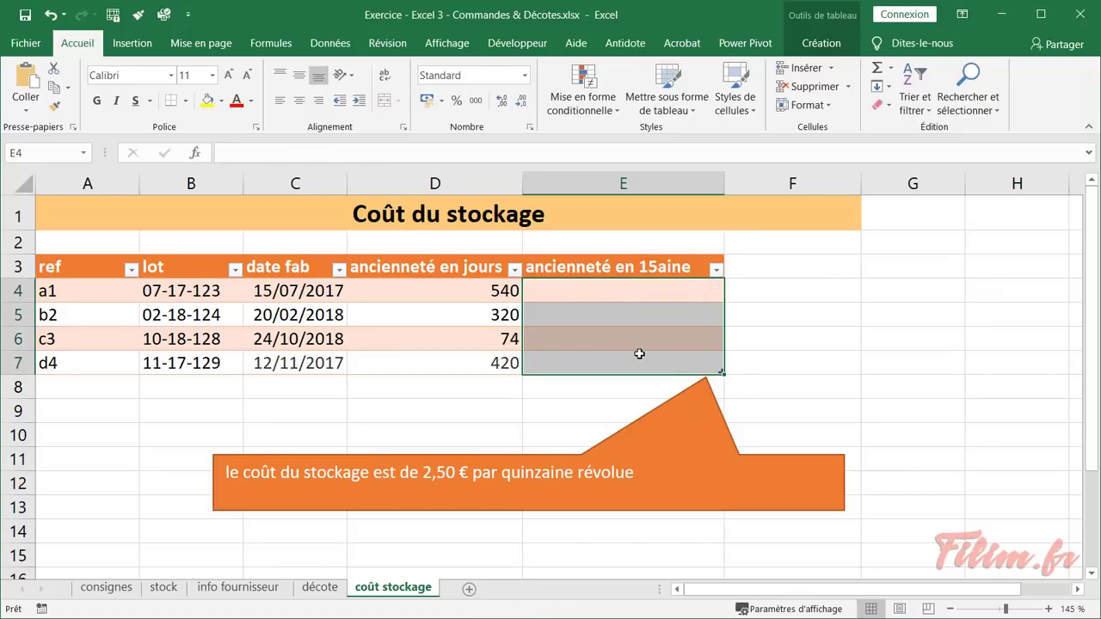
key(Up)
key(Down)
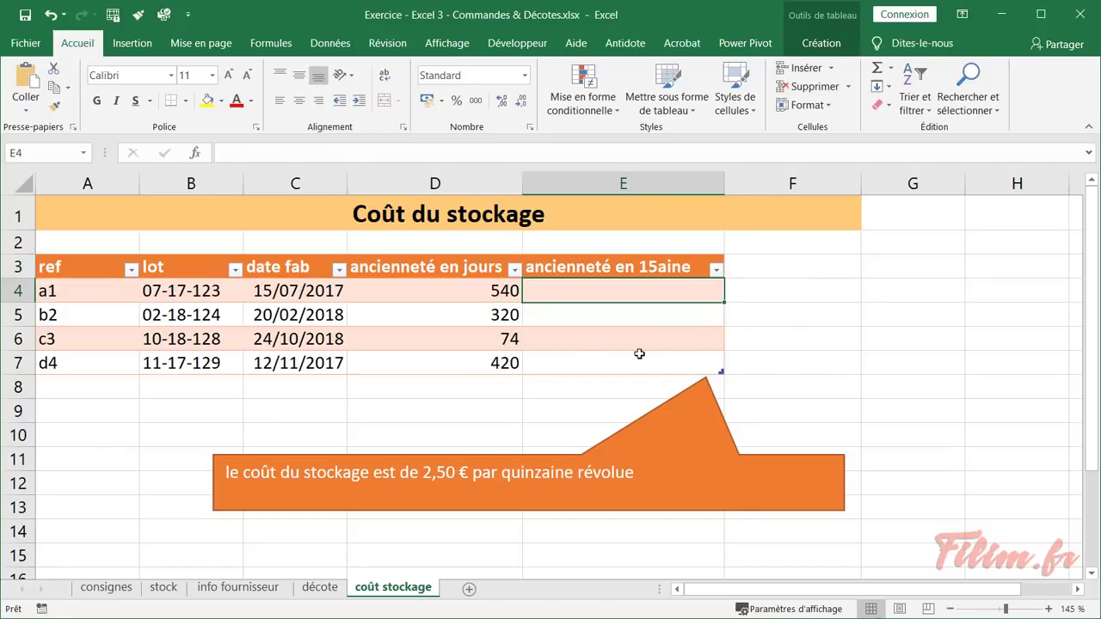
Insert the ARRONDI.INF function in E4 from the list of all functions
click(195, 153)
click(312, 459)
text(ar)
scroll(316, 469, down, 1)
scroll(310, 468, down, 1)
click(303, 448)
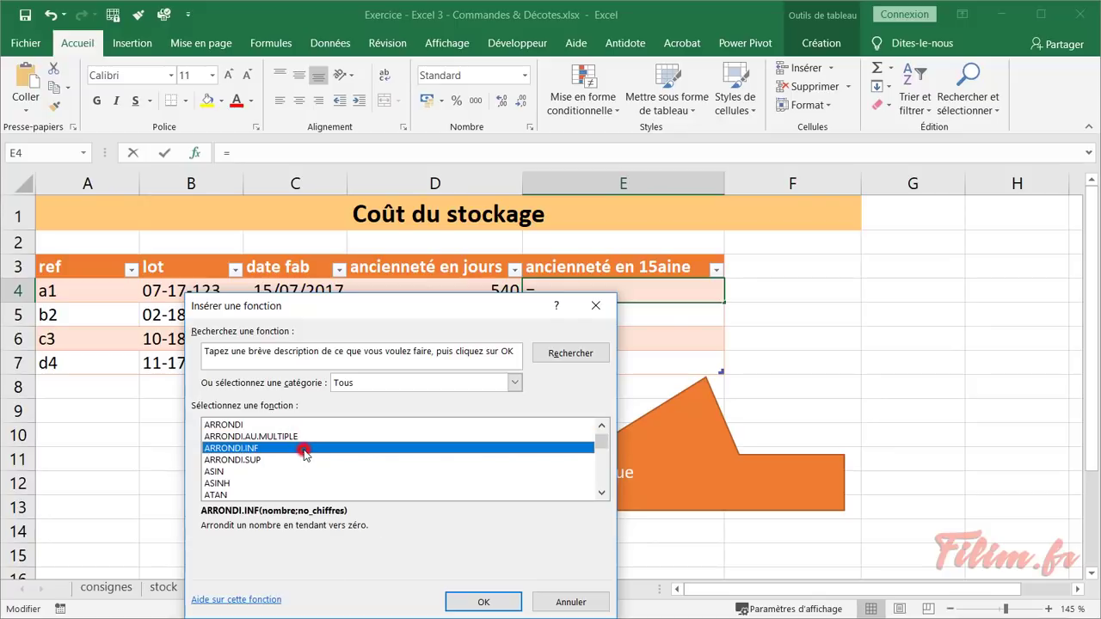
double_click(303, 450)
drag(507, 352, 616, 329)
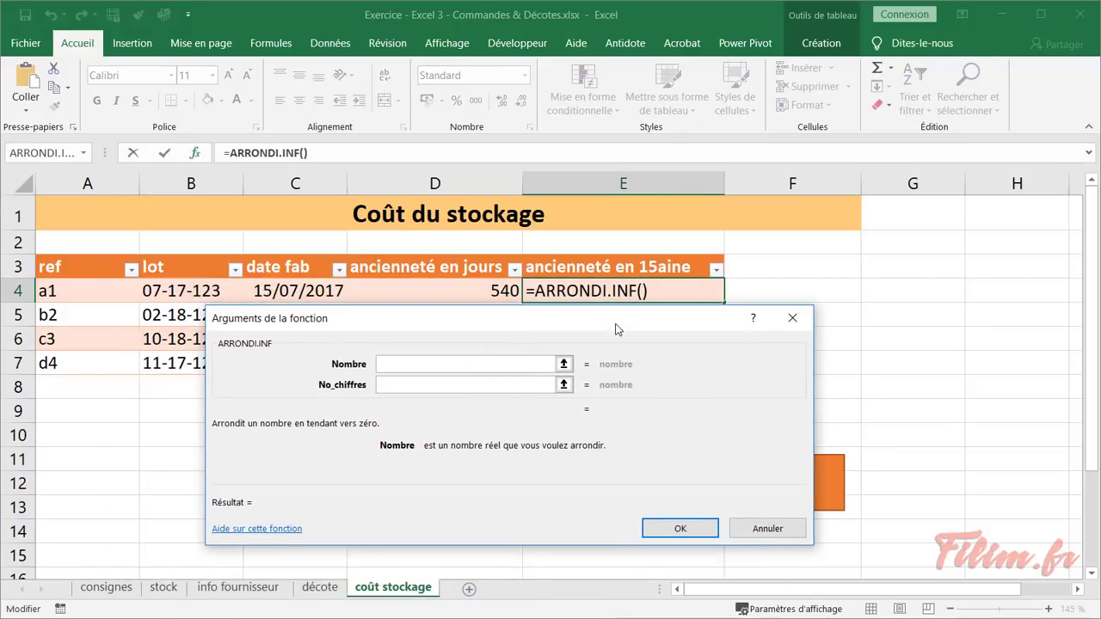
Give ARRONDI.INF the number [@[ancienneté en jours]]/15 and 0 digits, filling the ancienneté en 15aine column
click(461, 294)
text(/15)
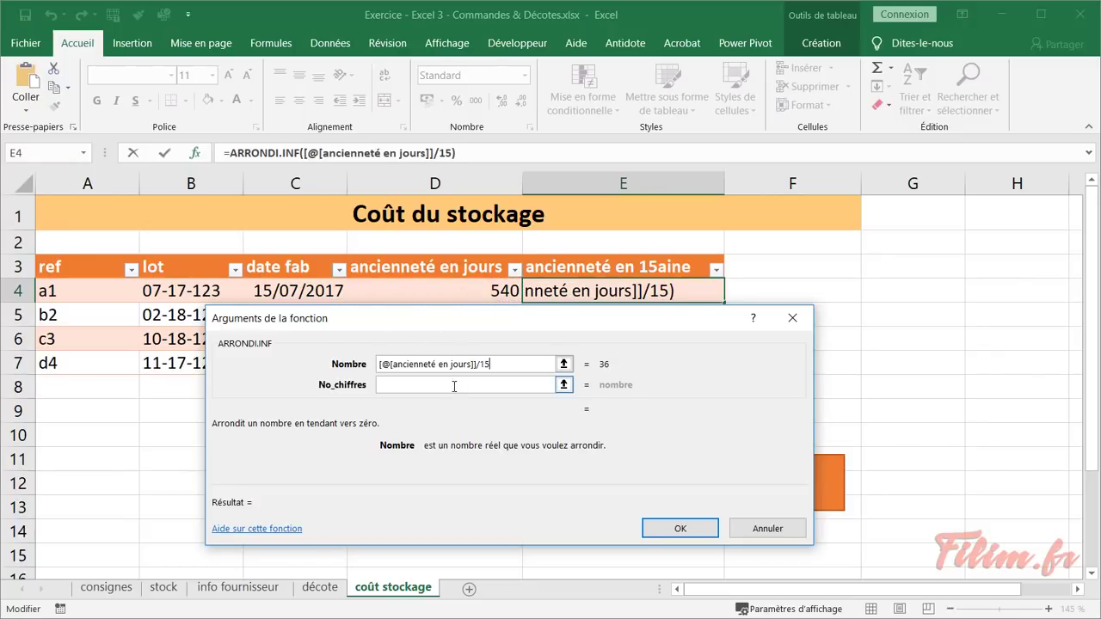
click(452, 386)
text(0)
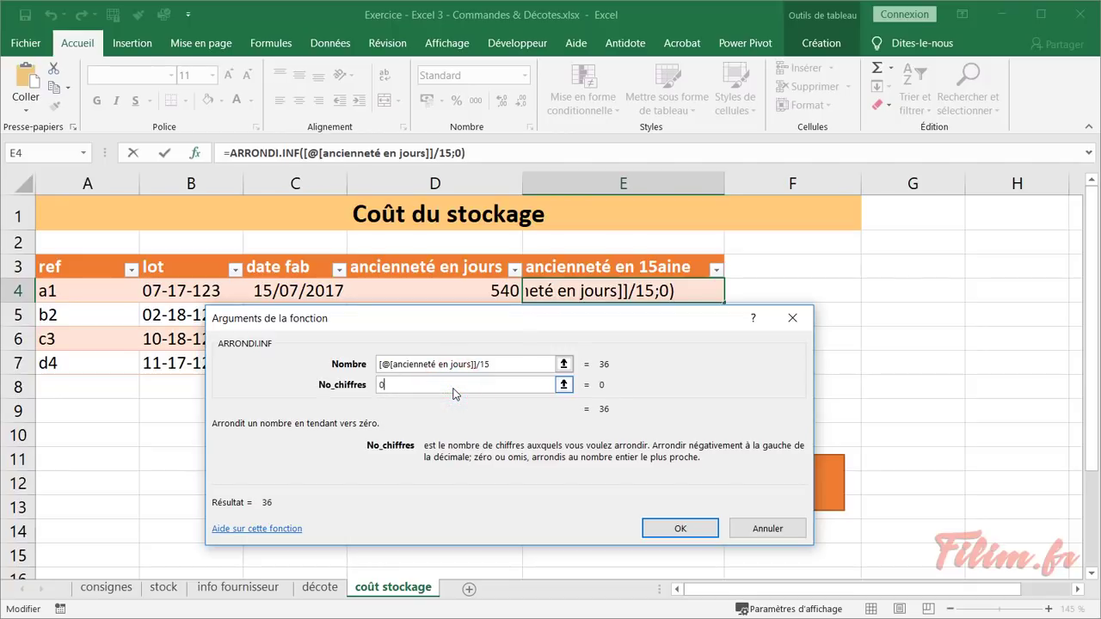
click(680, 528)
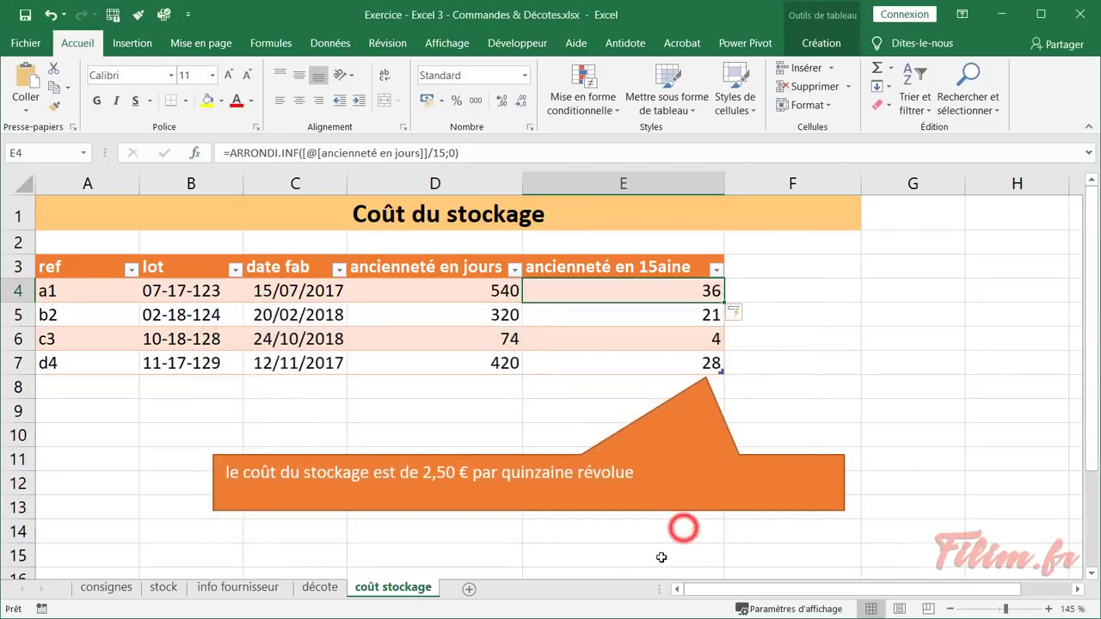
Add the header "coût stockage" in F3 as a new table column
click(777, 269)
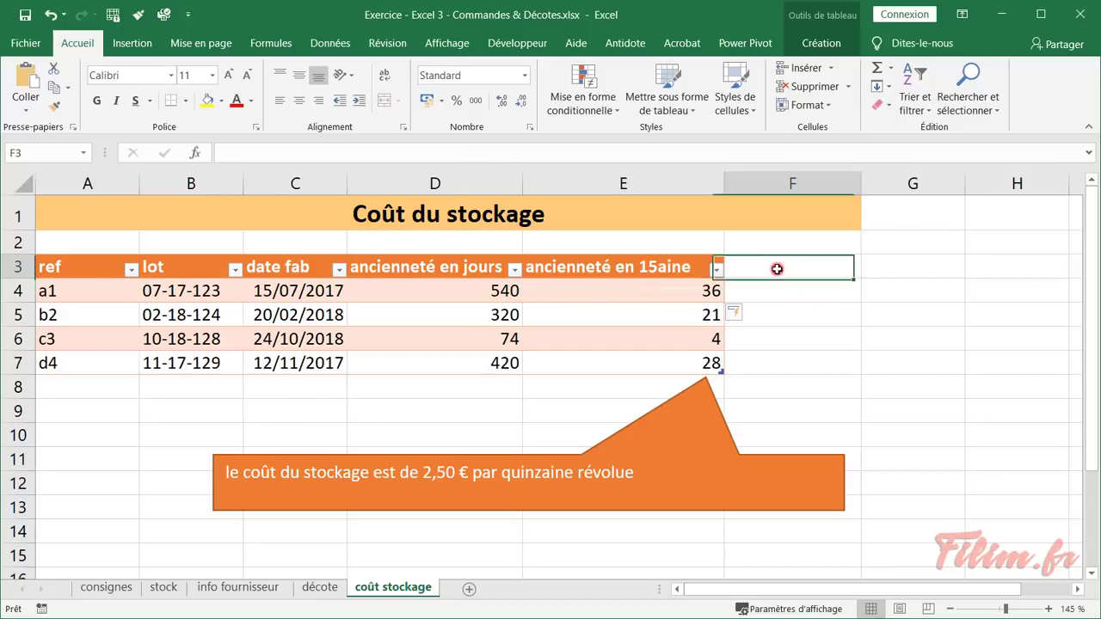
text(coût)
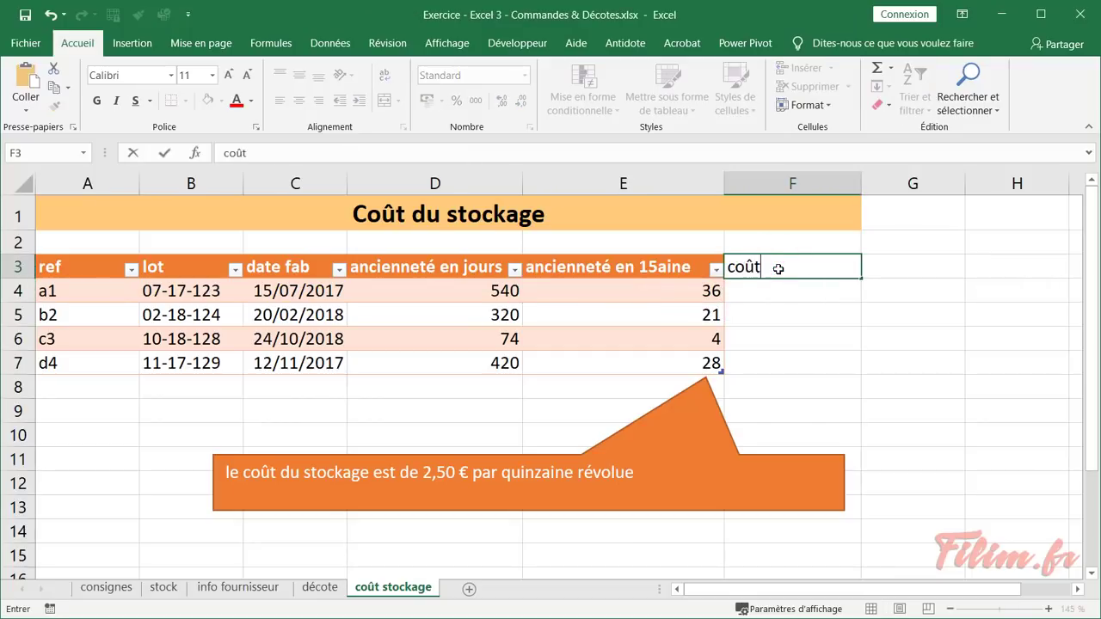
text( stockage)
key(Return)
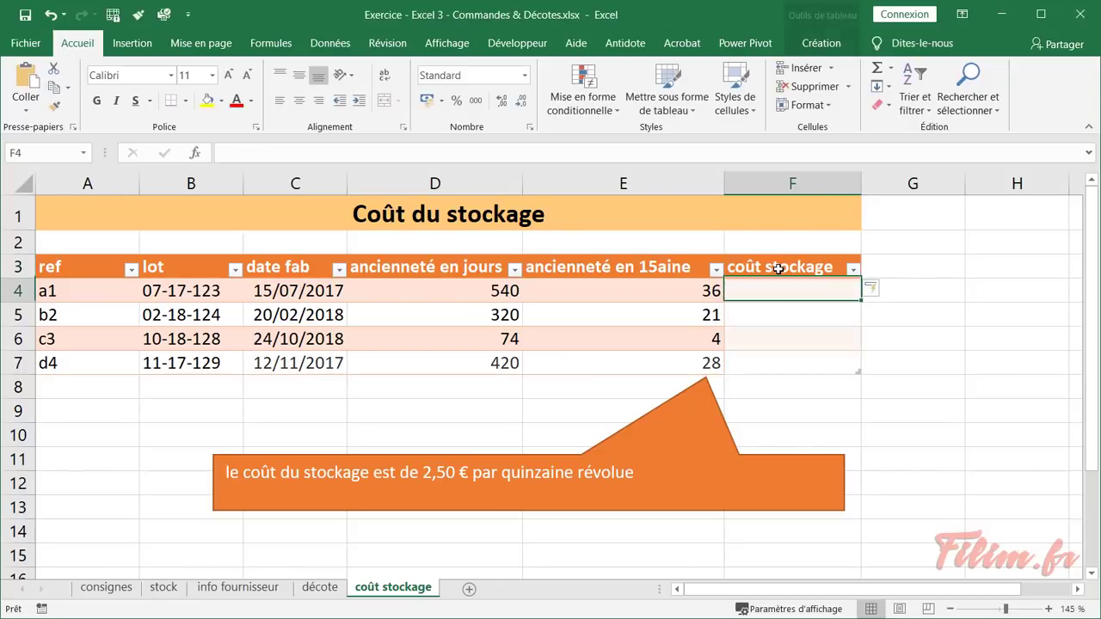
Fill the coût stockage column with the formula =[@[ancienneté en 15aine]]*2,5, starting in F4
text(=)
click(650, 292)
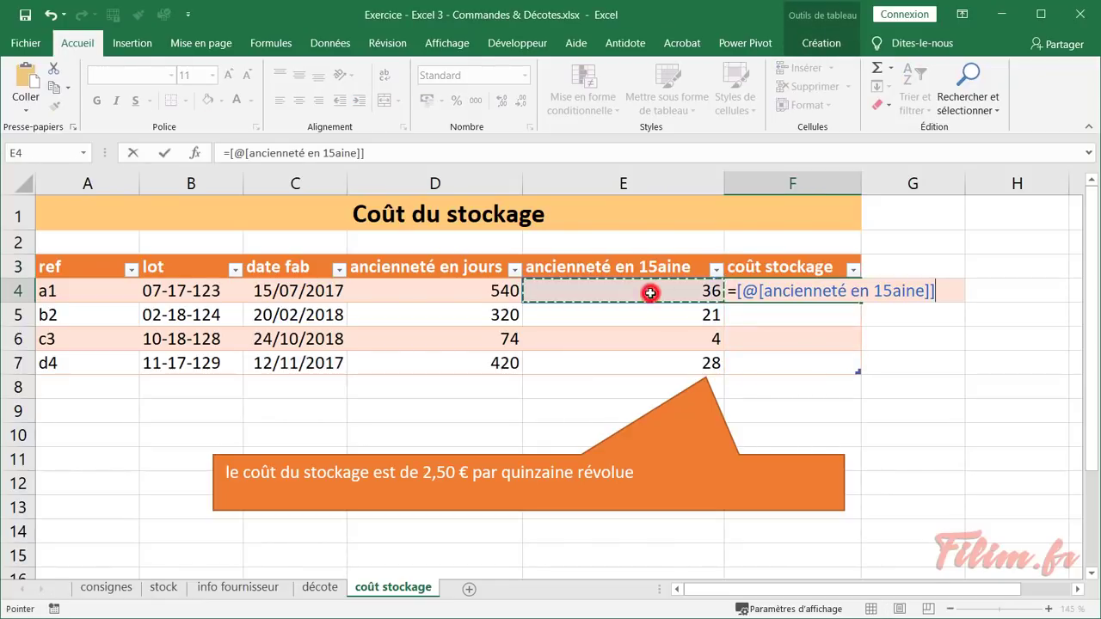
text(*2,5)
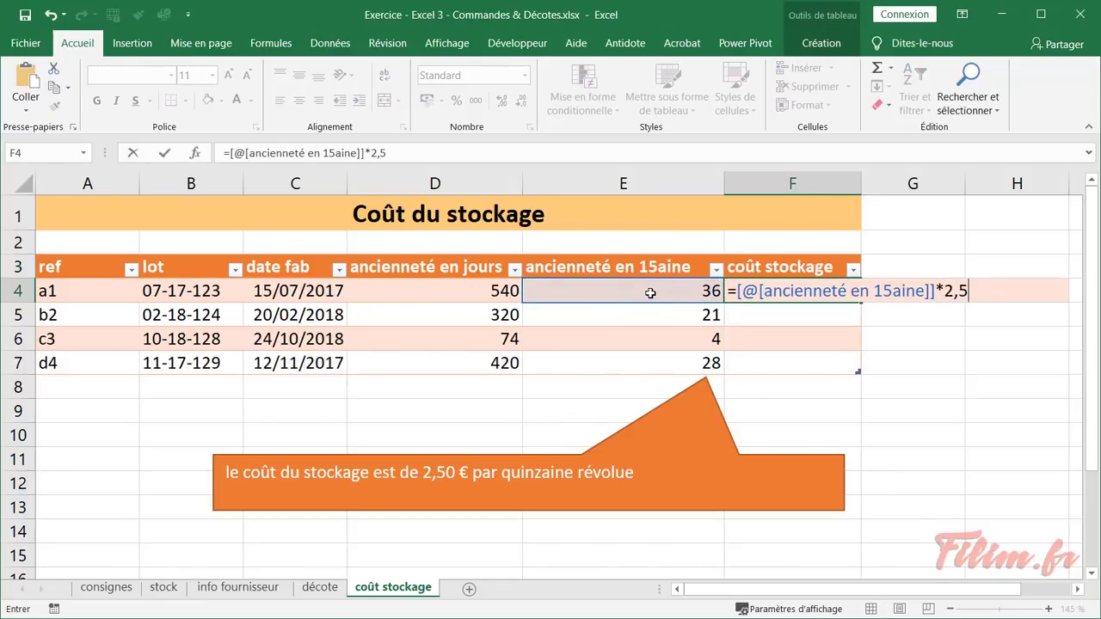
key(Return)
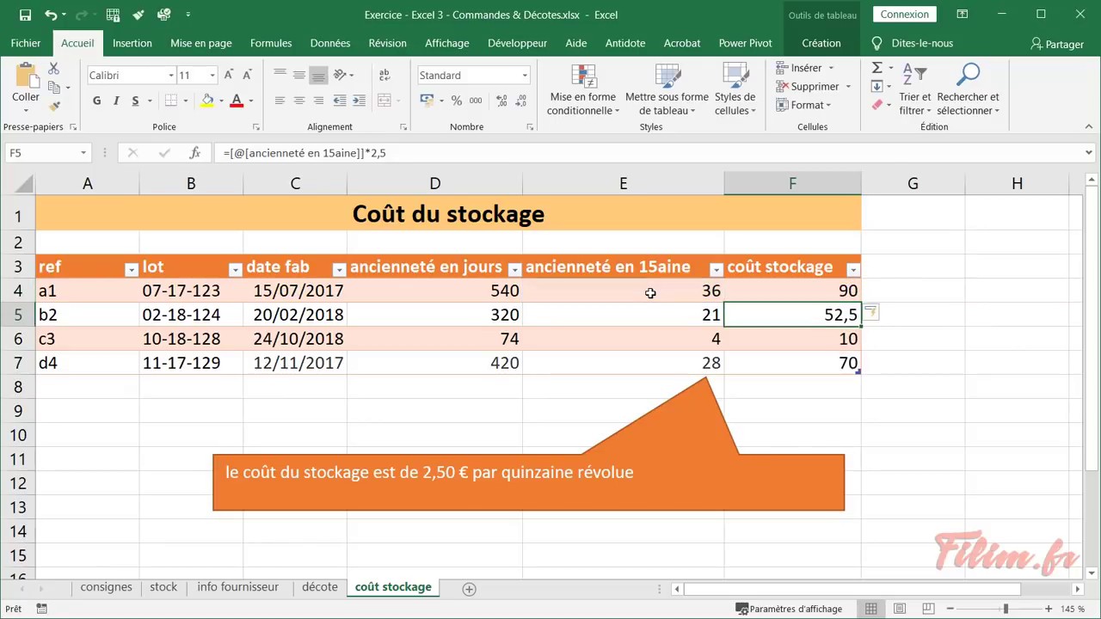
Apply the Monétaire number format to the coût stockage column's values in F4:F7
click(783, 258)
click(524, 75)
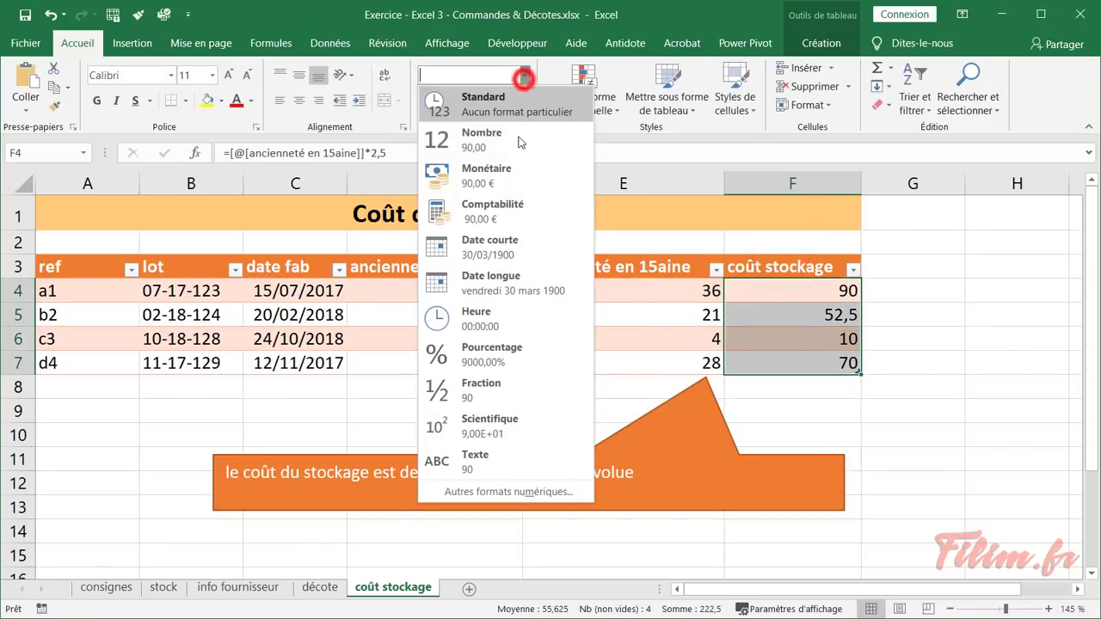
click(516, 178)
click(492, 404)
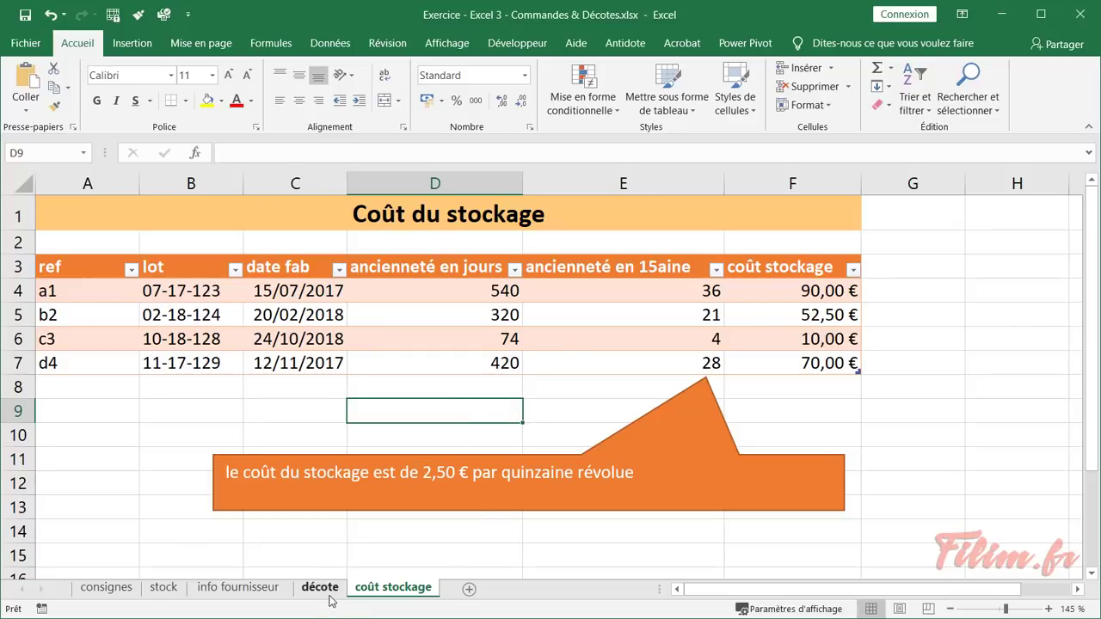
Review the formulas in the coût stockage table and in the cas 4 discount table on the décote sheet
click(587, 316)
click(439, 318)
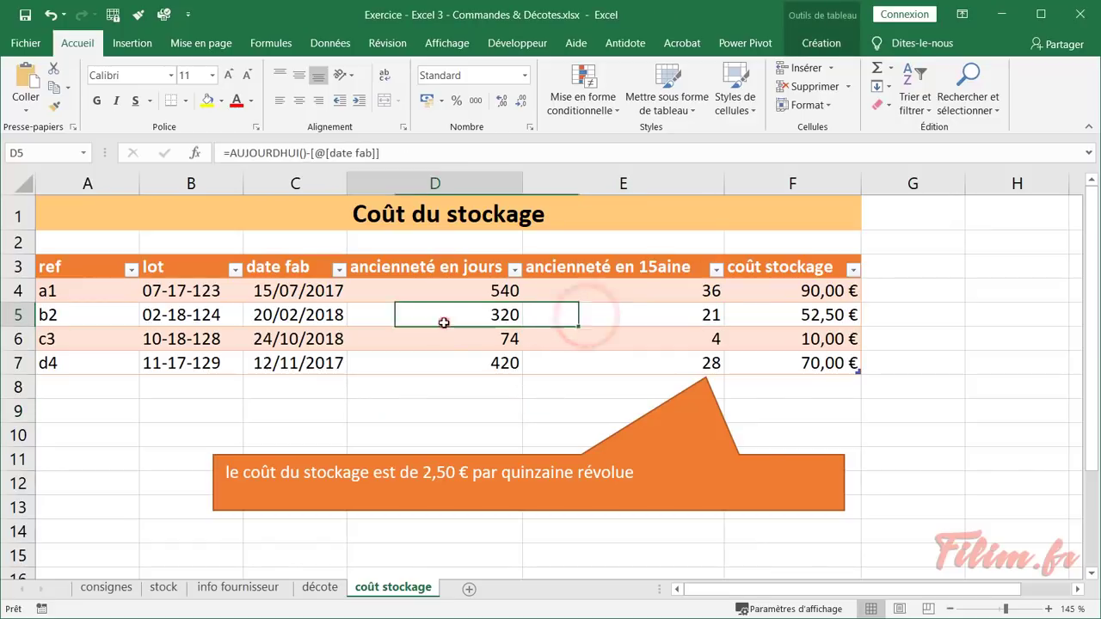
click(410, 396)
click(404, 411)
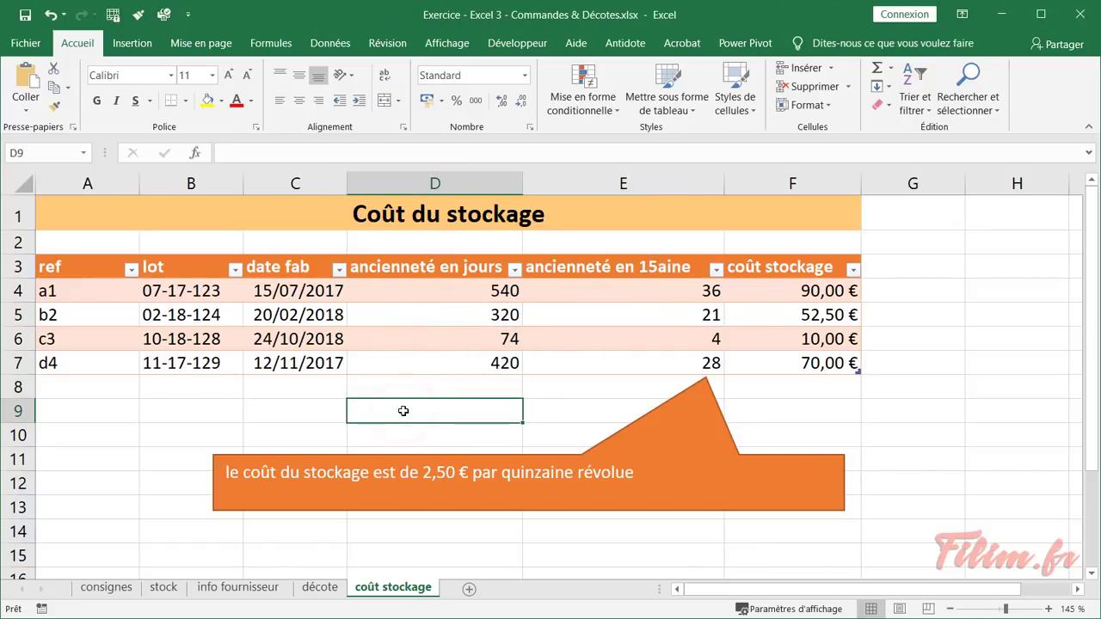
click(802, 316)
click(319, 587)
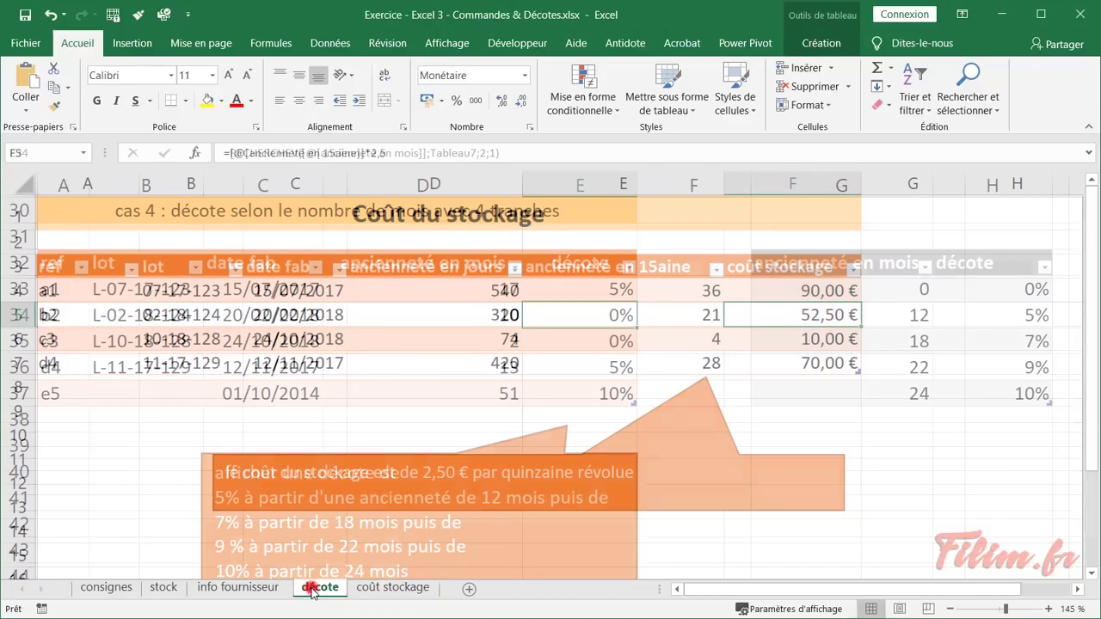
click(550, 361)
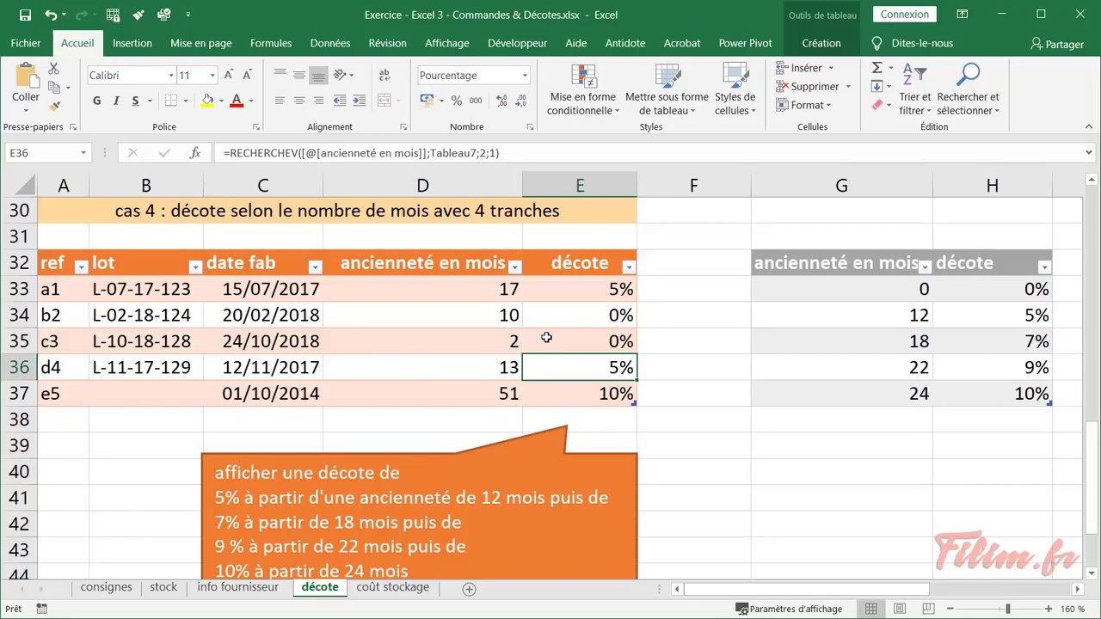
click(118, 342)
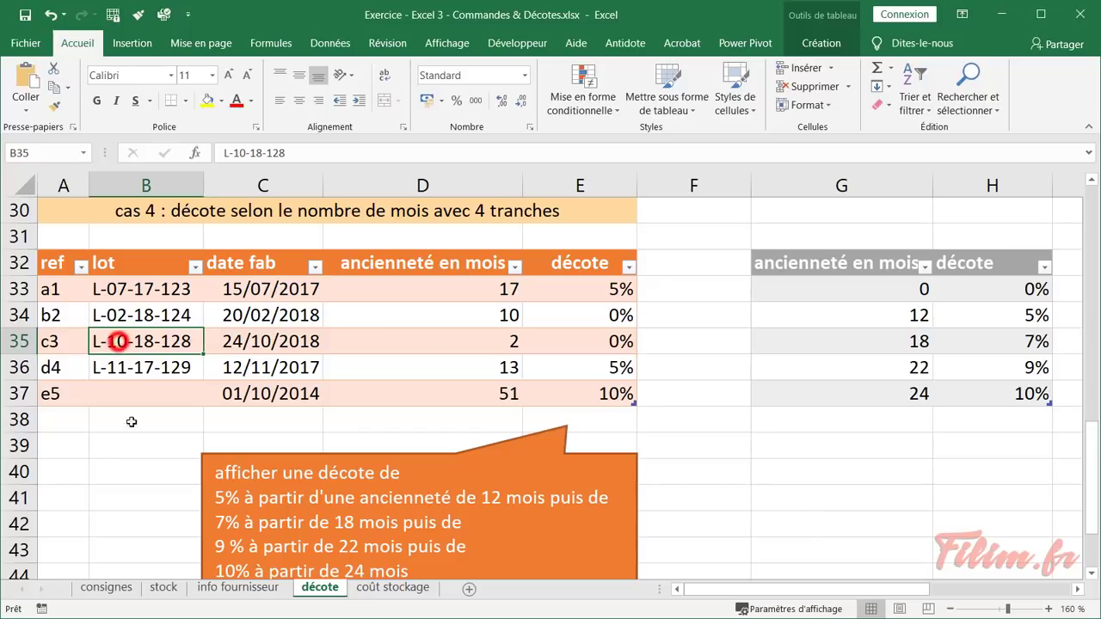
click(138, 367)
click(546, 342)
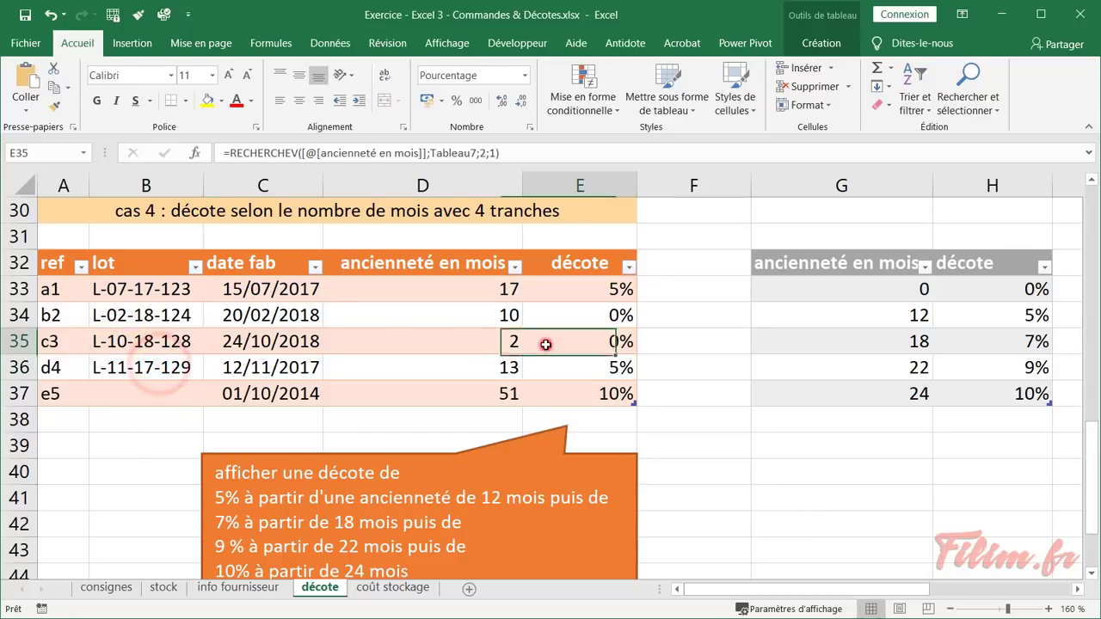
scroll(507, 367, up, 1)
Look back over the coût stockage, info fournisseur and stock sheets, ending at cas 4 on the décote sheet
click(393, 587)
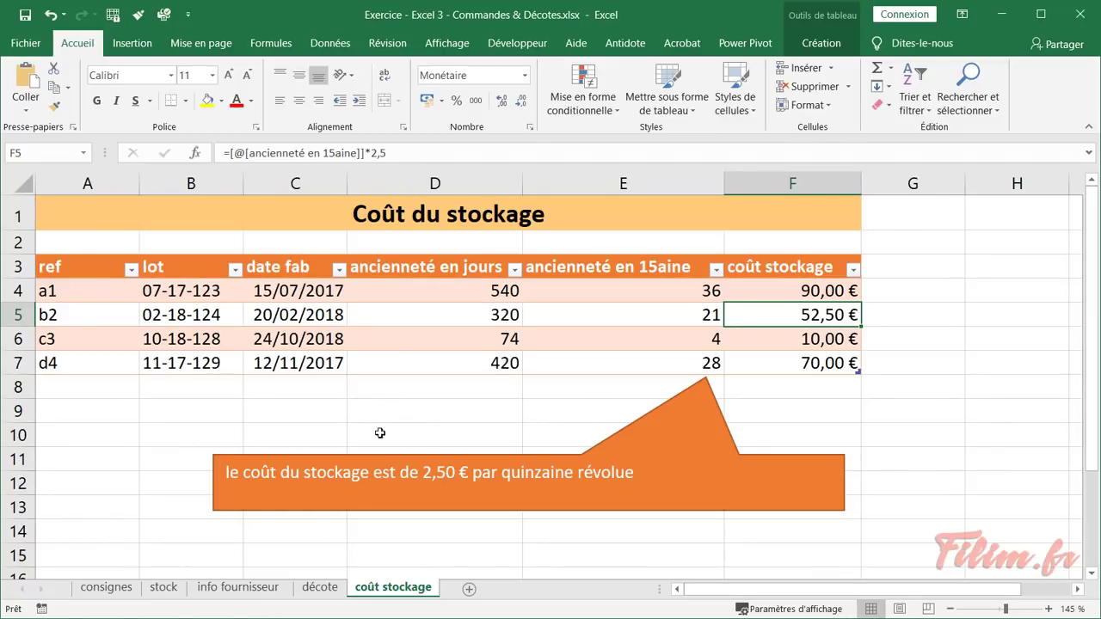
click(260, 590)
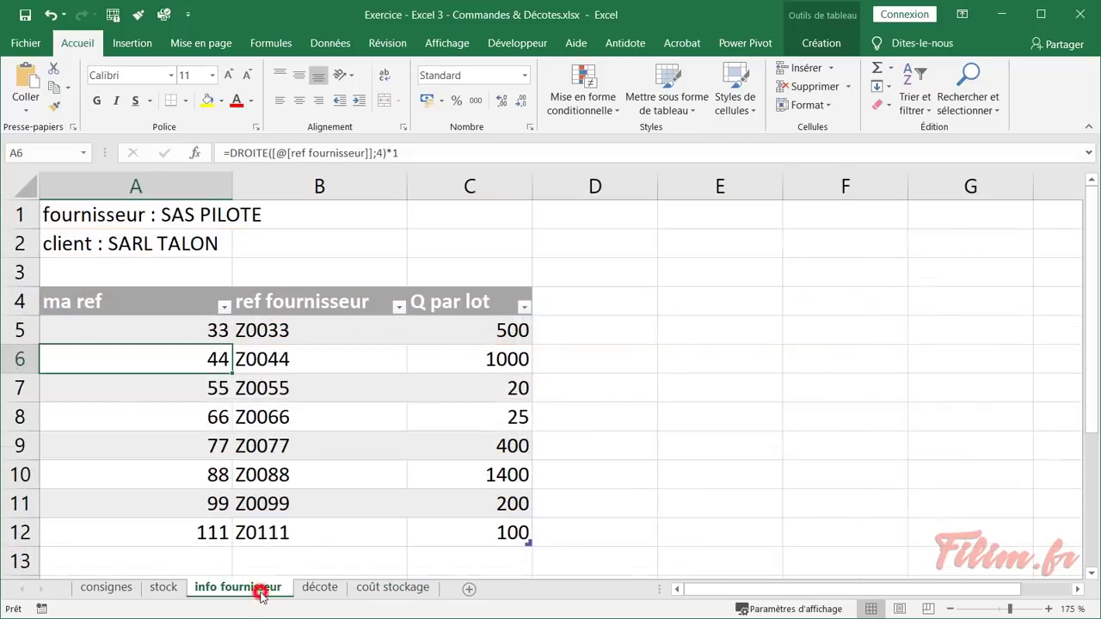
click(164, 588)
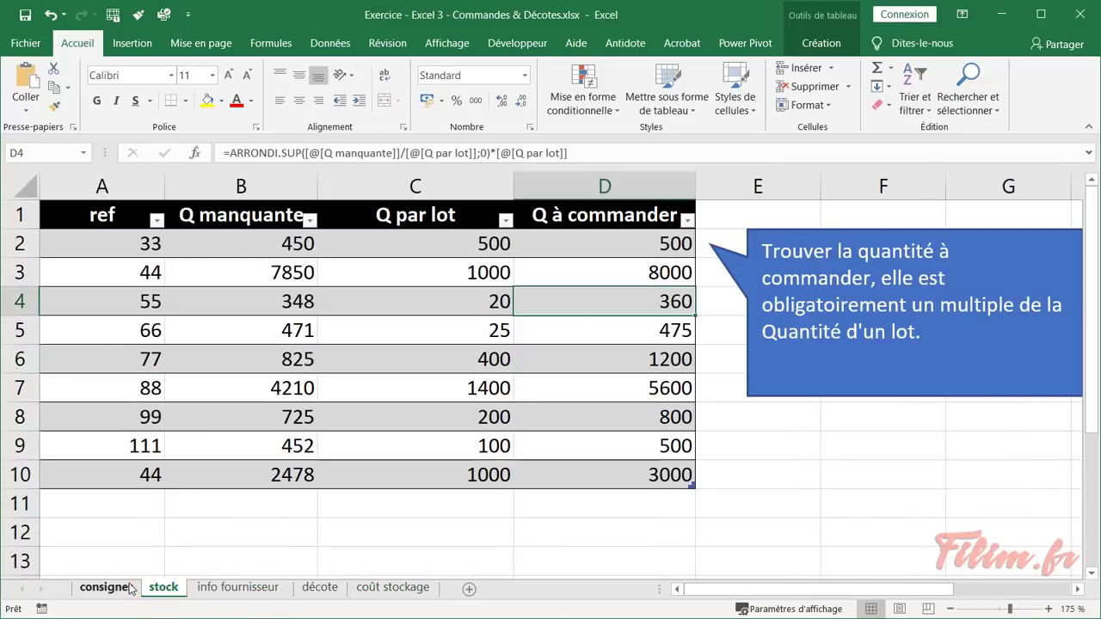
click(319, 589)
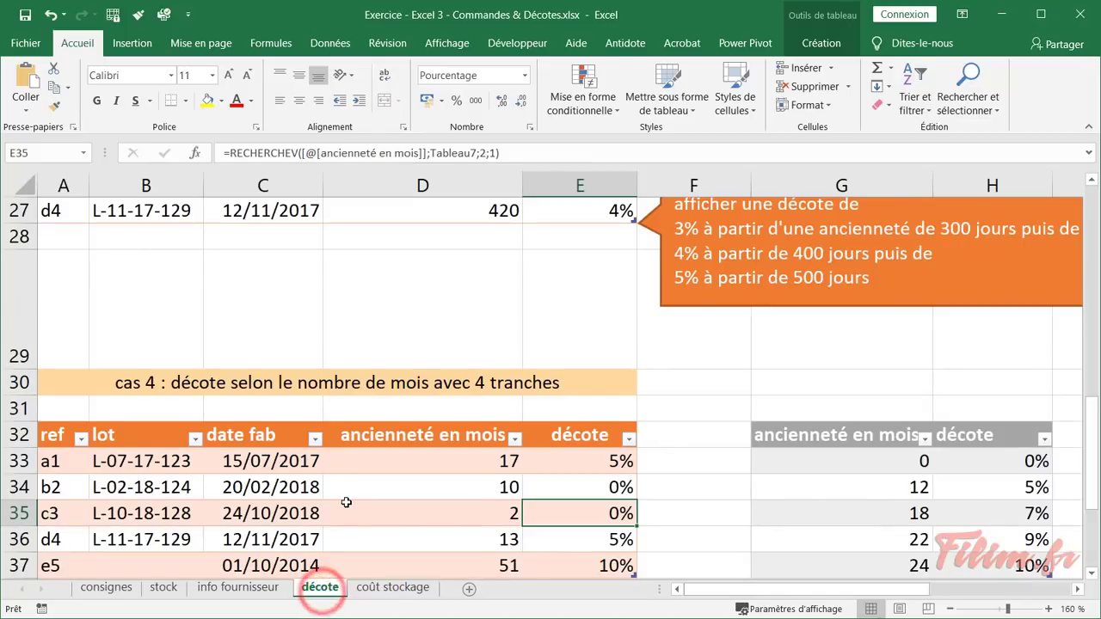
scroll(347, 502, down, 1)
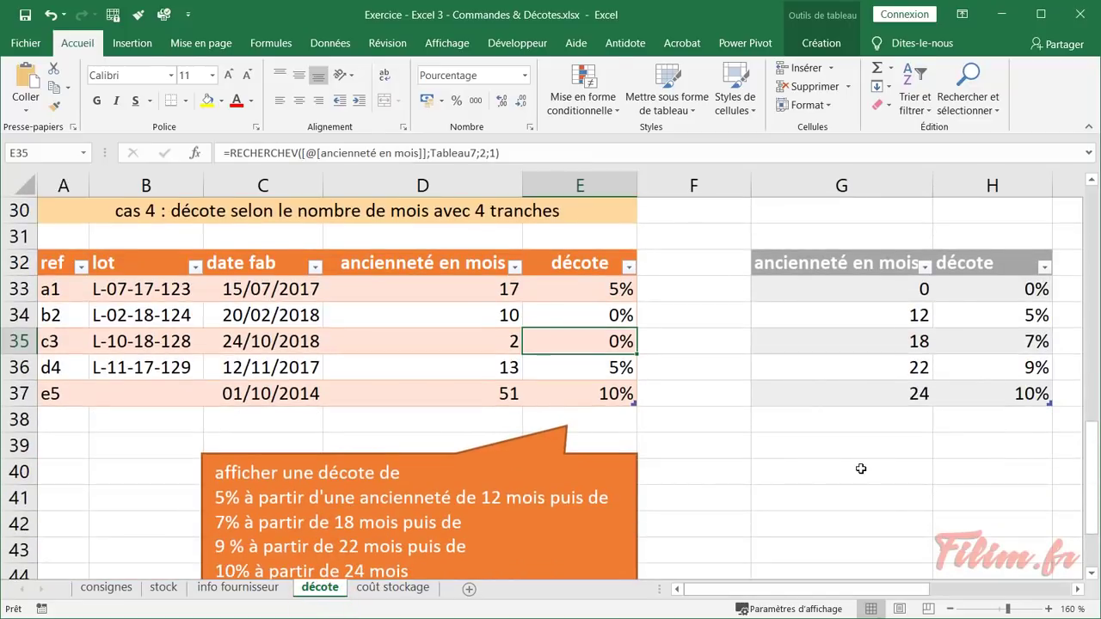